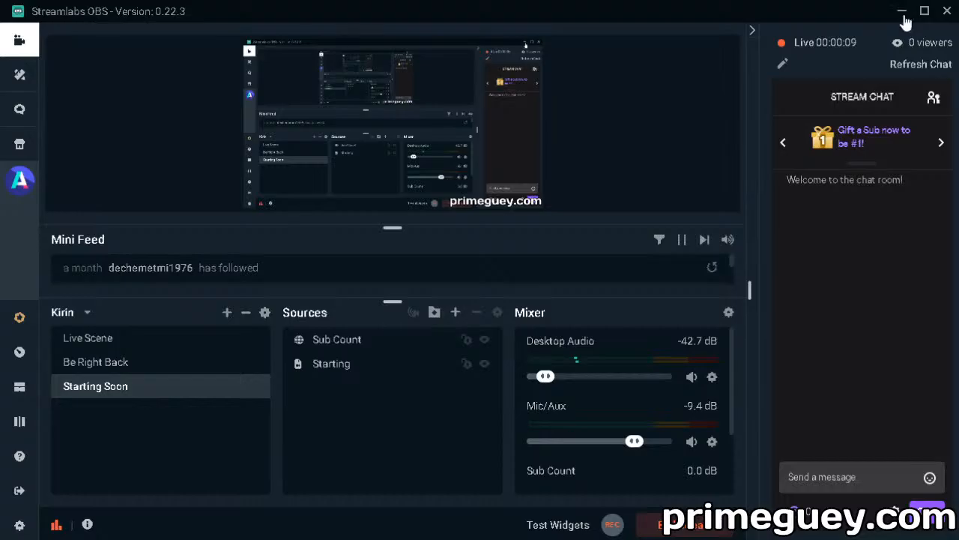
Minimise the Streamlabs OBS window to reveal the browser behind it
click(901, 10)
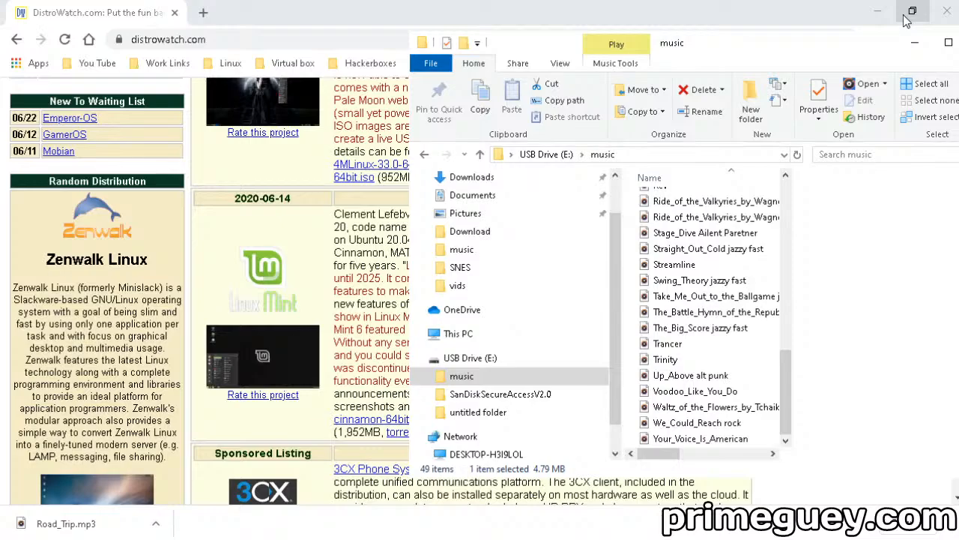
Bring DistroWatch forward and view the Zenwalk screenshot at full size in a new tab
click(254, 174)
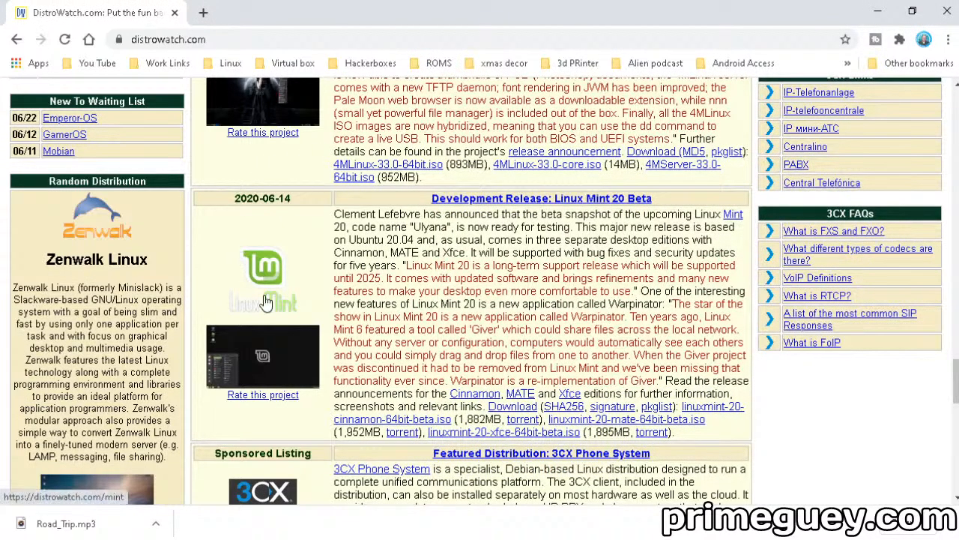
scroll(264, 302, down, 1)
scroll(264, 302, up, 1)
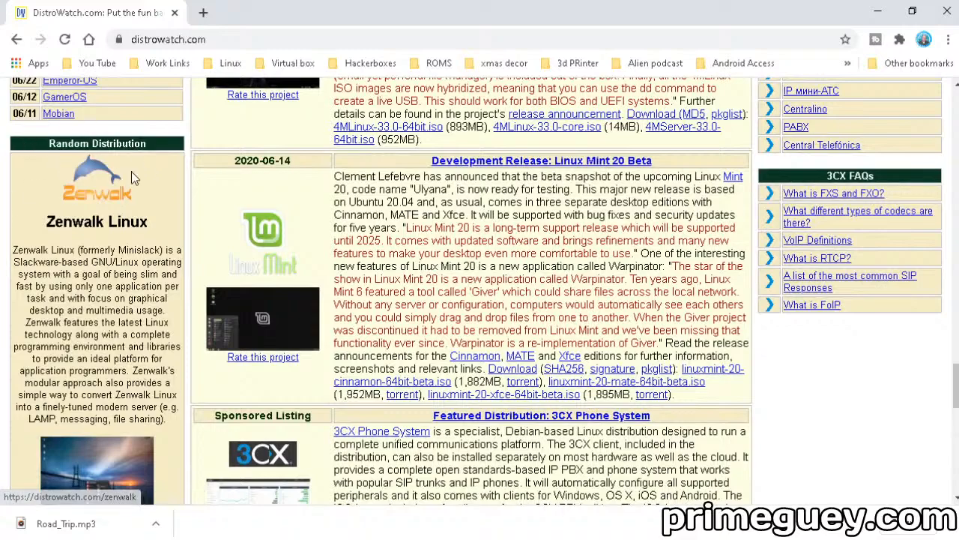
scroll(36, 396, down, 1)
scroll(36, 396, down, 1)
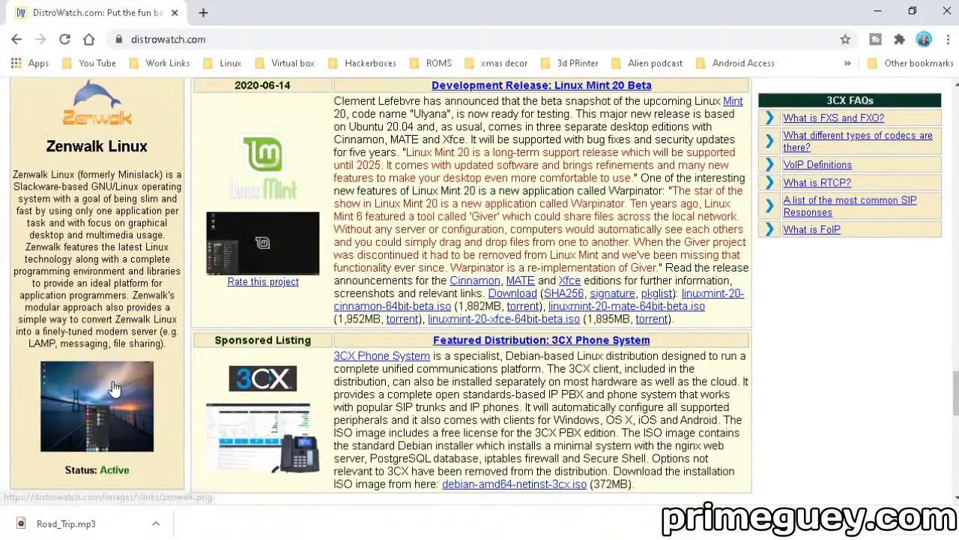
right_click(108, 408)
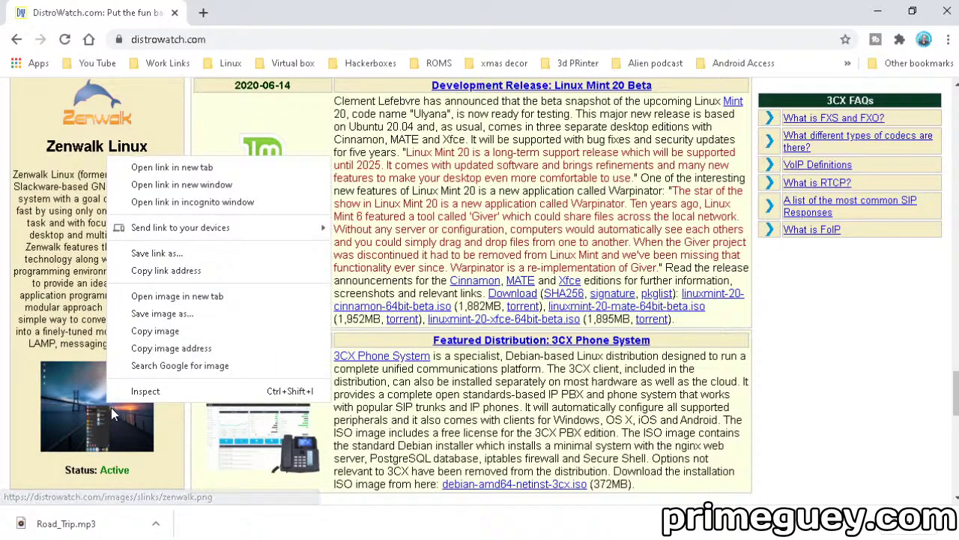
click(157, 169)
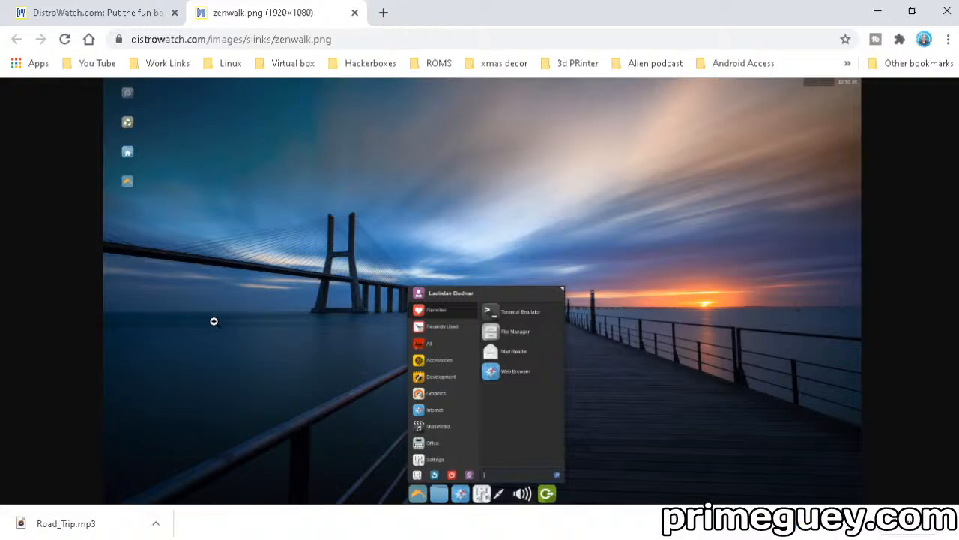
click(328, 323)
scroll(352, 325, down, 3)
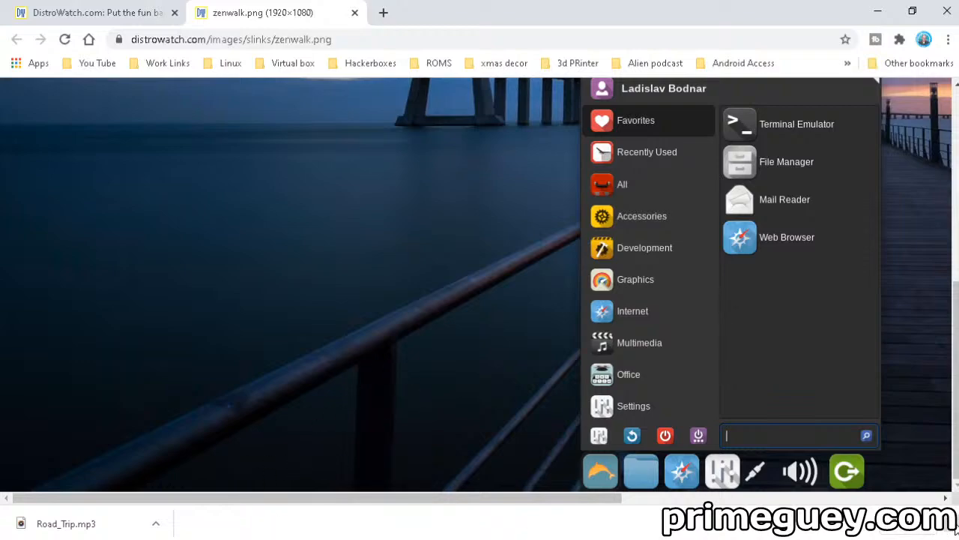
scroll(956, 529, up, 1)
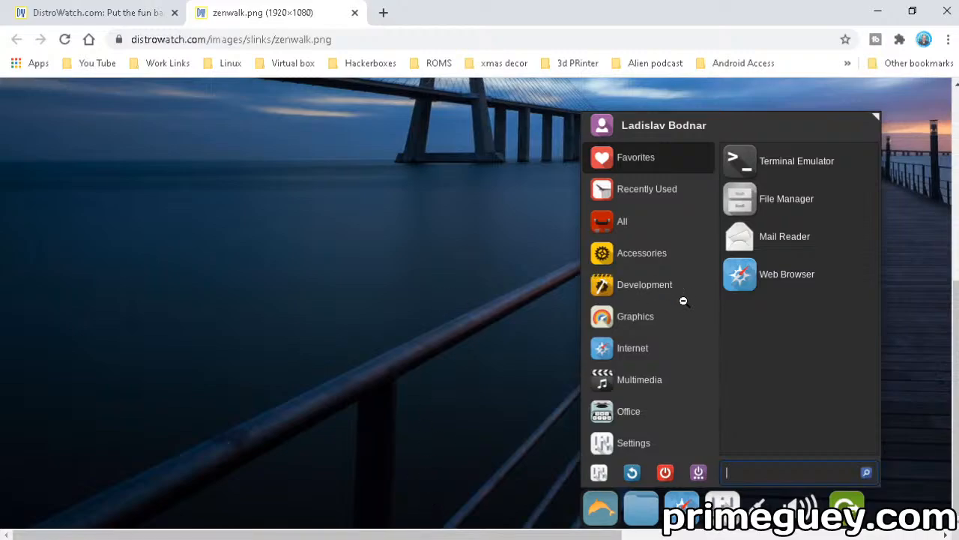
scroll(692, 304, up, 4)
scroll(389, 247, up, 1)
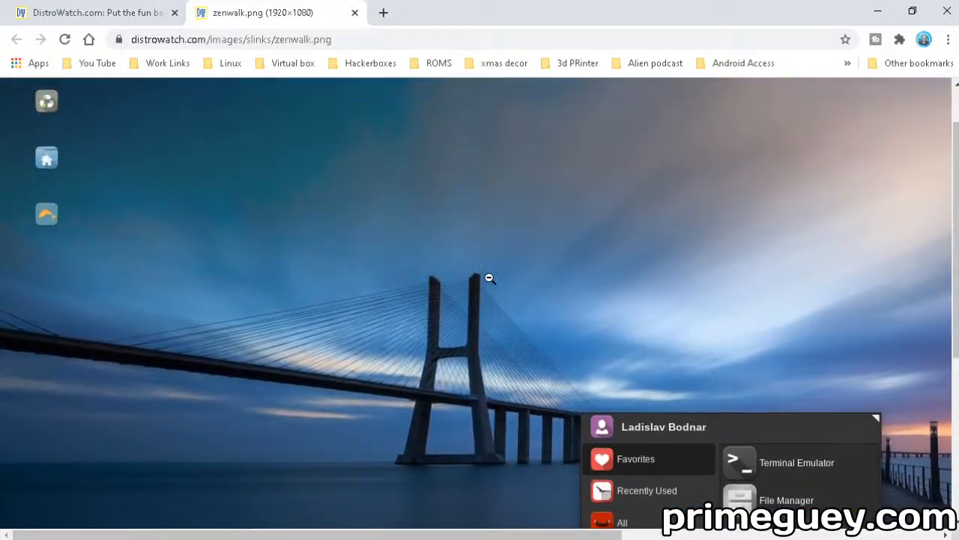
scroll(495, 279, down, 3)
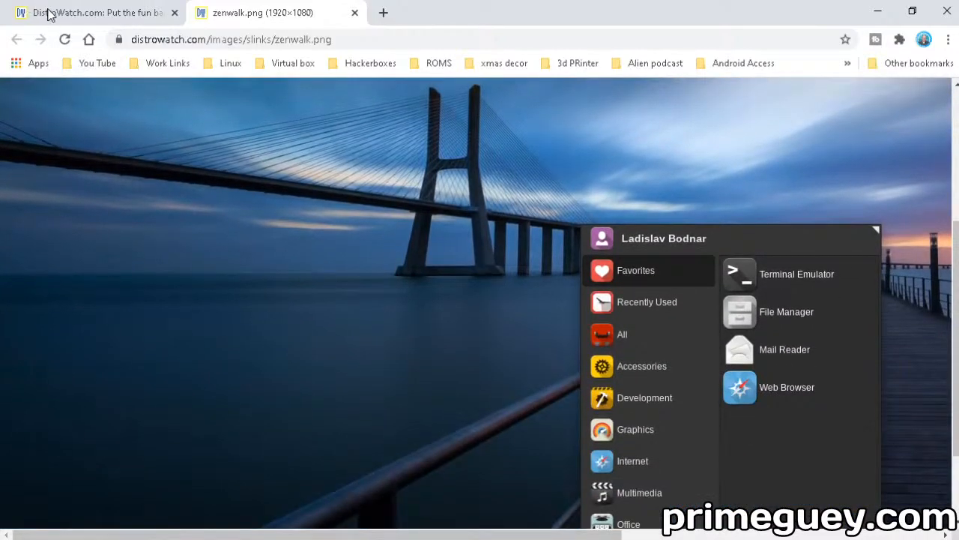
Go to DistroWatch's Zenwalk Linux page and bring up link options for its Home Page link
click(98, 12)
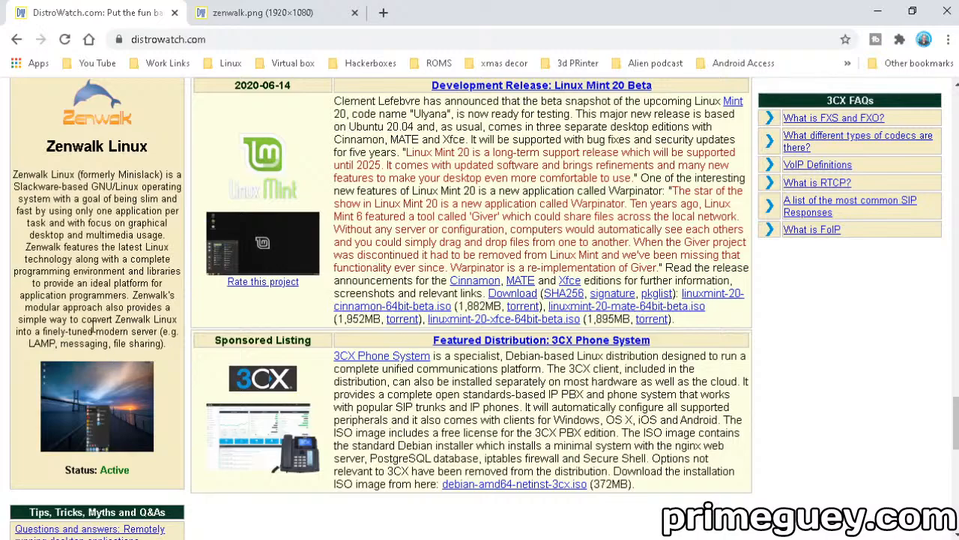
scroll(92, 326, up, 1)
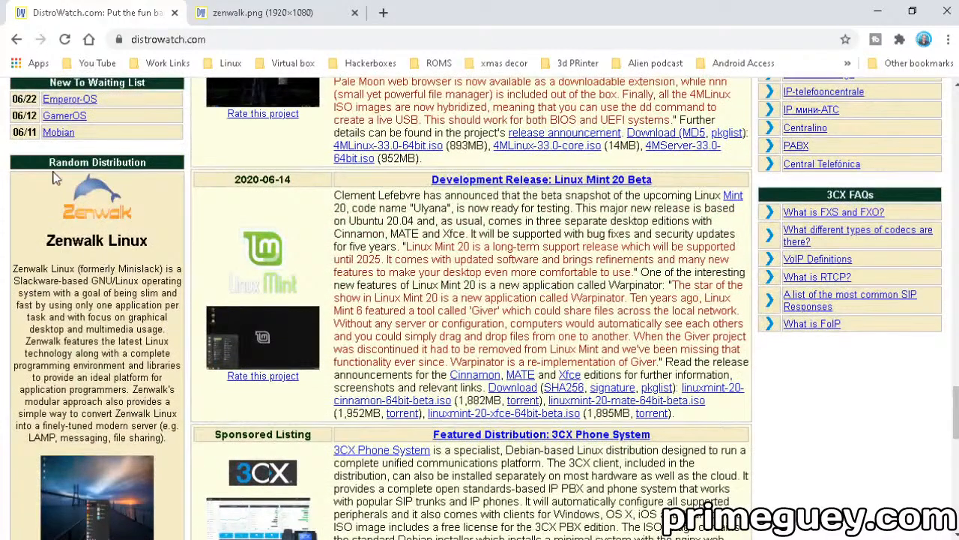
click(92, 201)
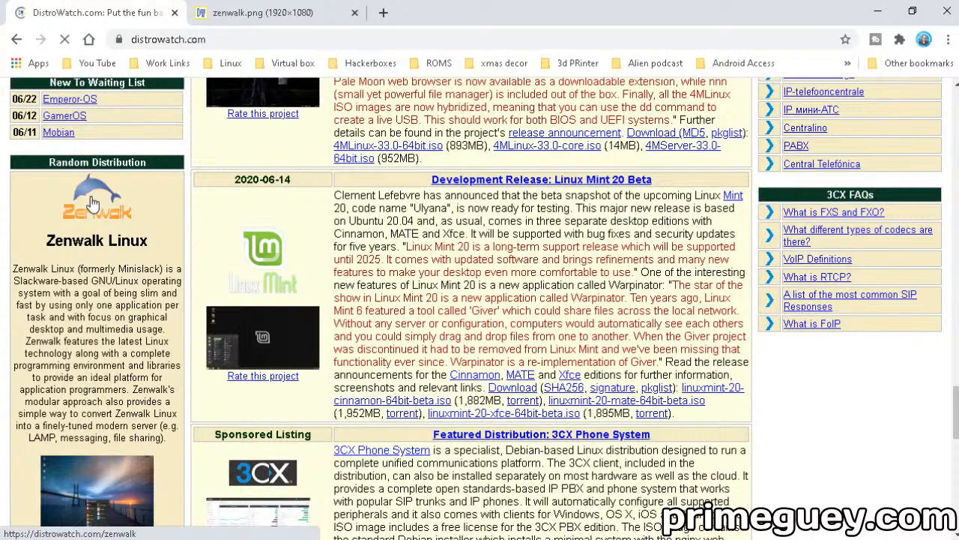
scroll(480, 375, down, 3)
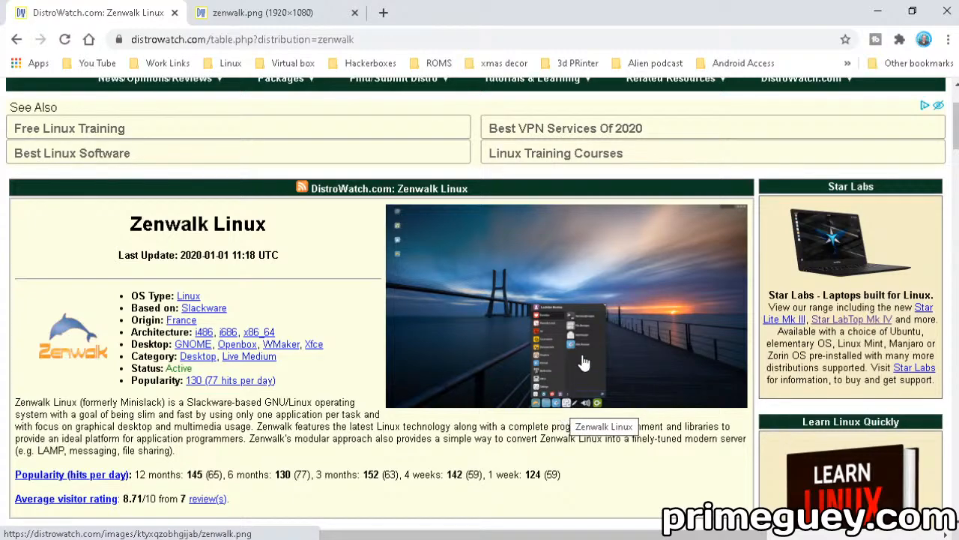
scroll(360, 352, down, 1)
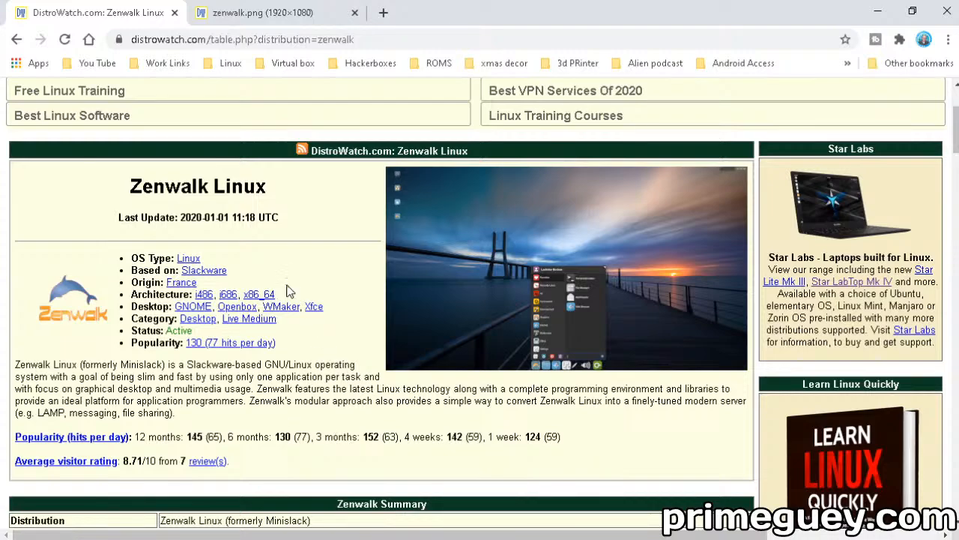
scroll(292, 292, down, 1)
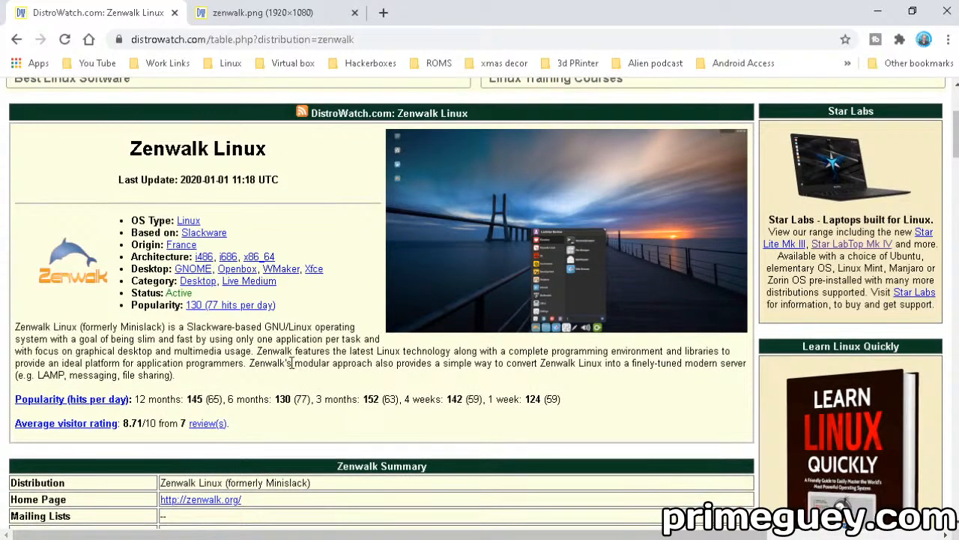
scroll(299, 359, down, 2)
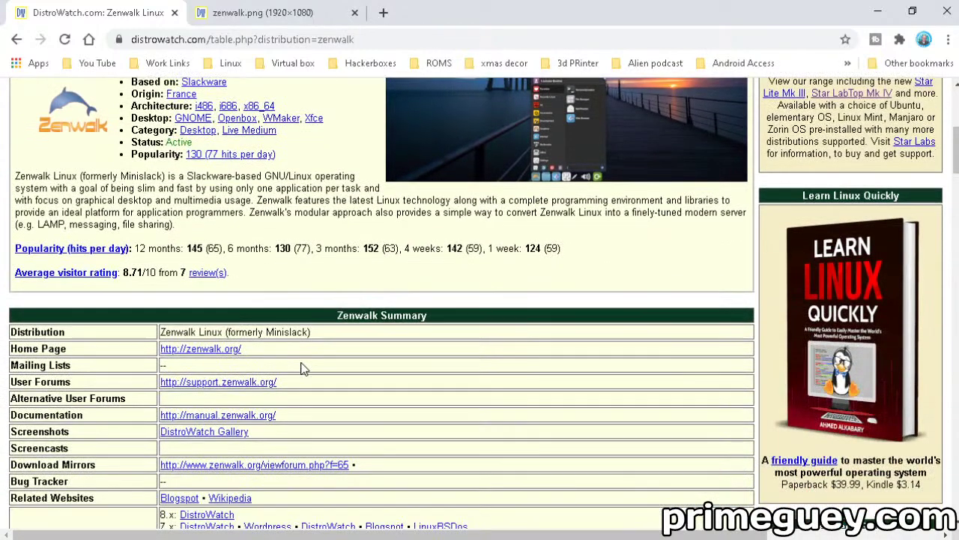
right_click(227, 353)
Load the Zenwalk home page in a new tab and switch to its News page
click(258, 359)
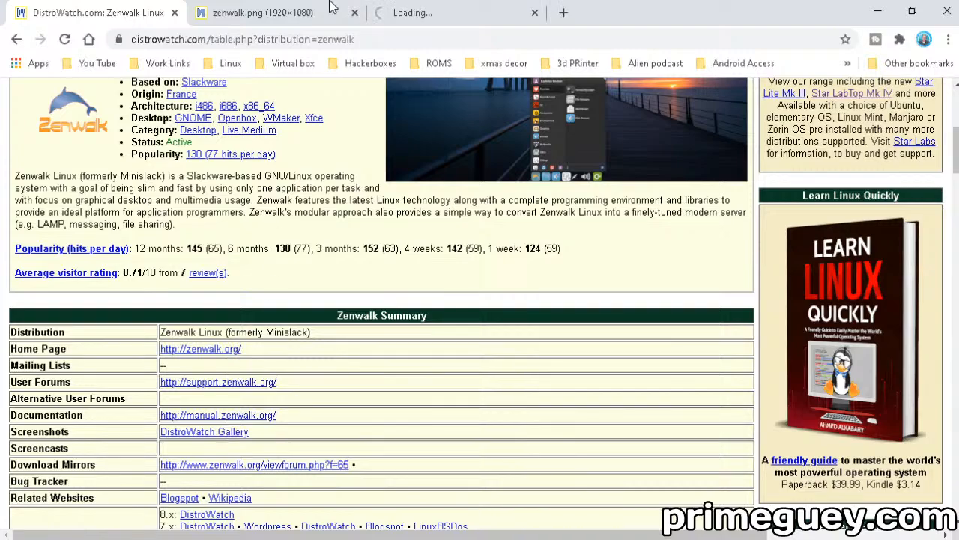
click(449, 13)
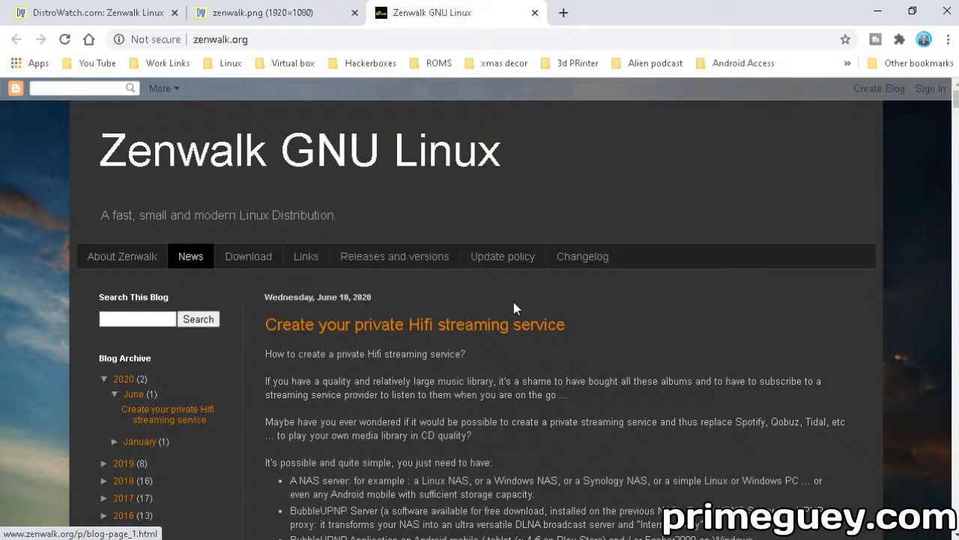
scroll(659, 326, down, 1)
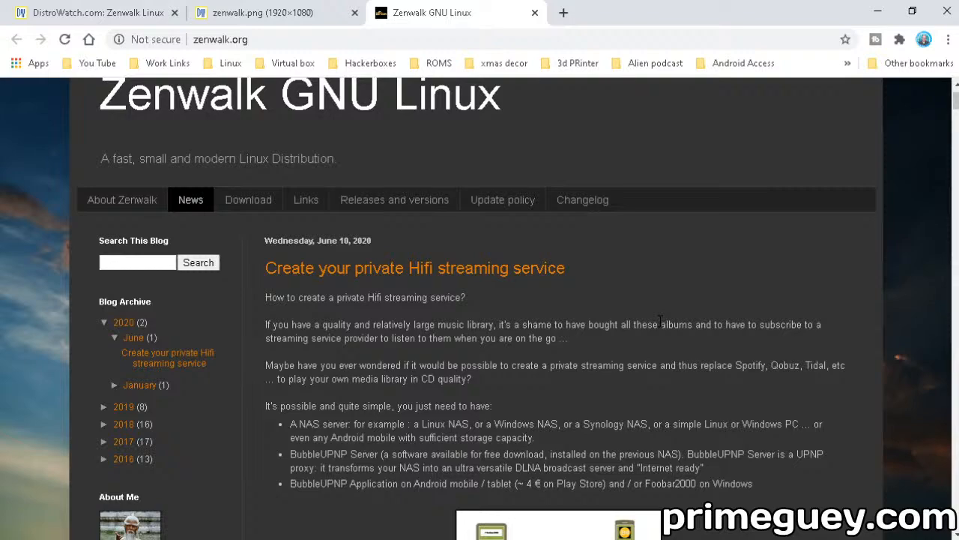
scroll(654, 327, down, 1)
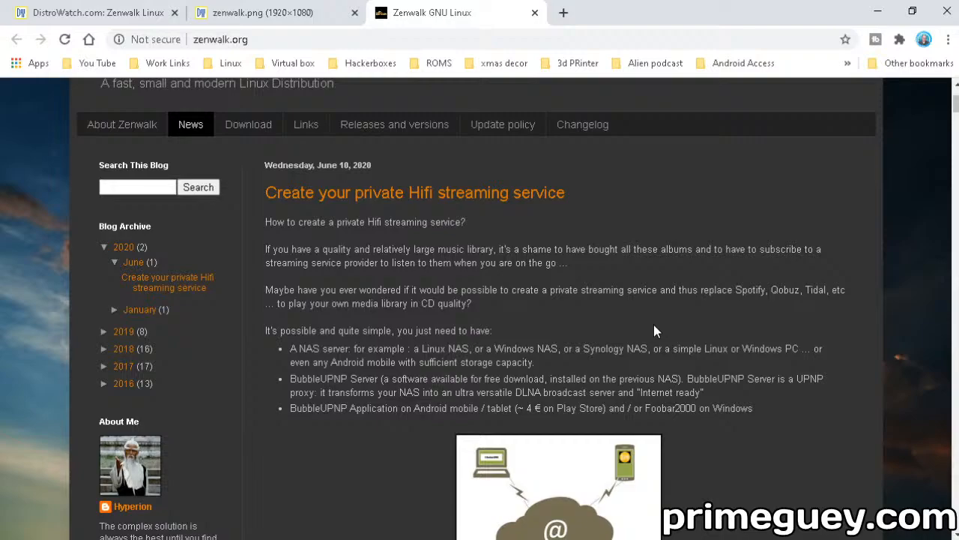
Search for megadeth crowdfunding, reach the Crowdfund Insider article and decline its notification request
click(564, 12)
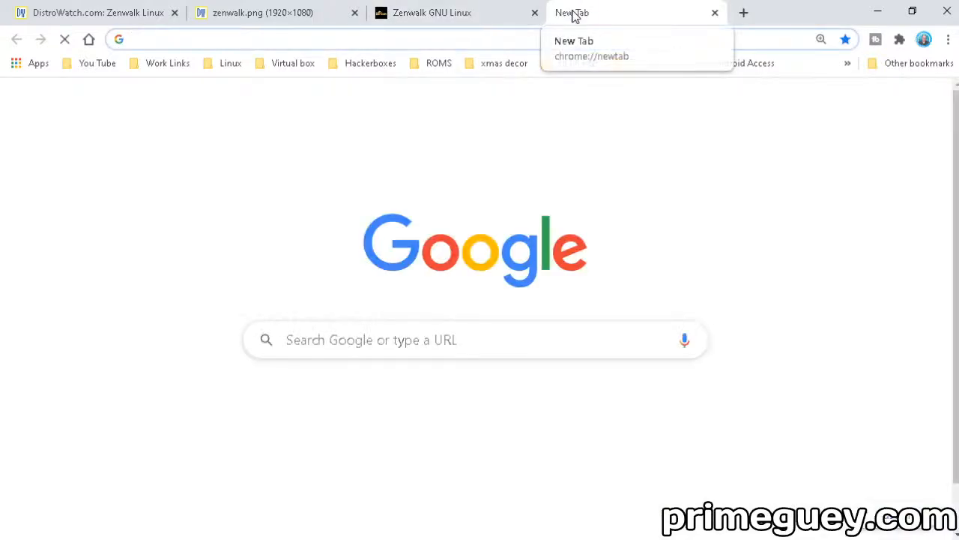
text(megadxe)
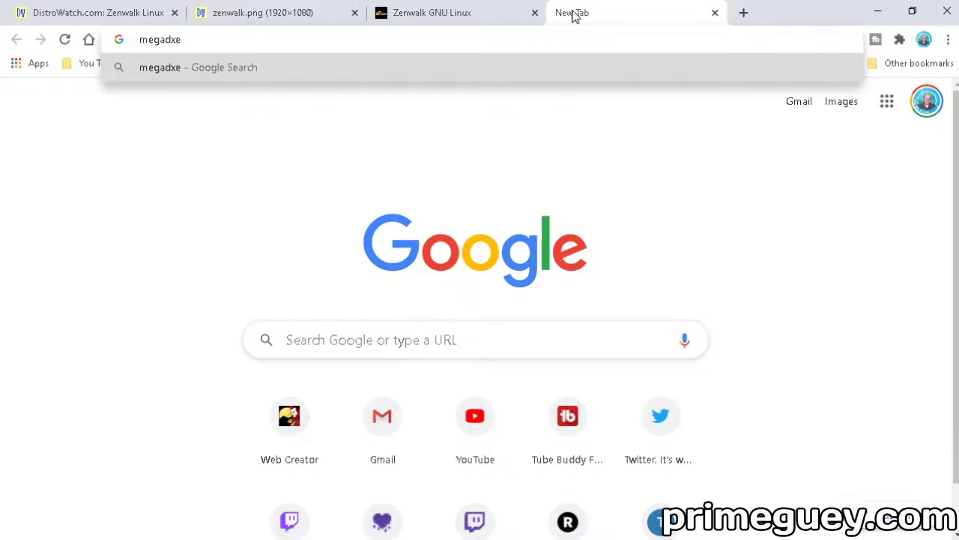
key(BackSpace)
key(BackSpace)
text(e)
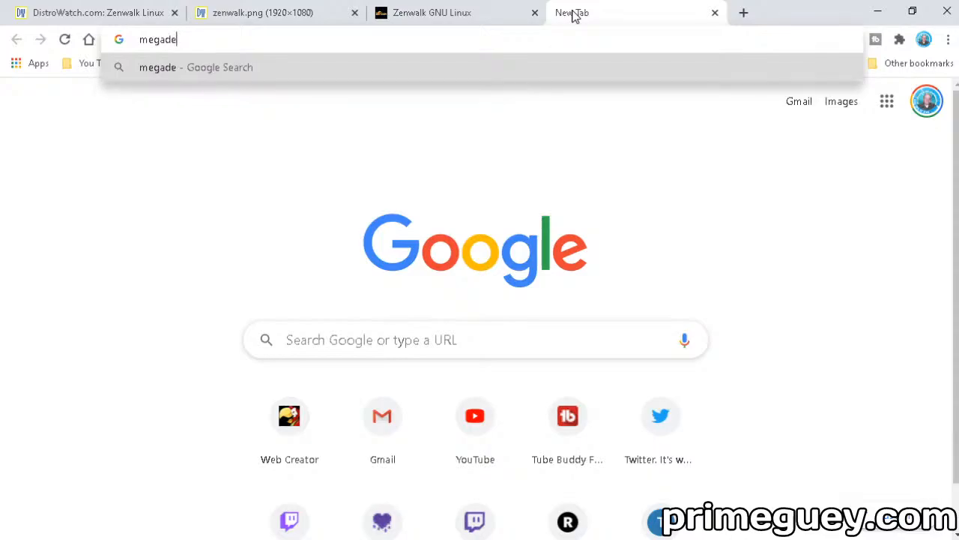
text(ath crowdfunding)
key(Return)
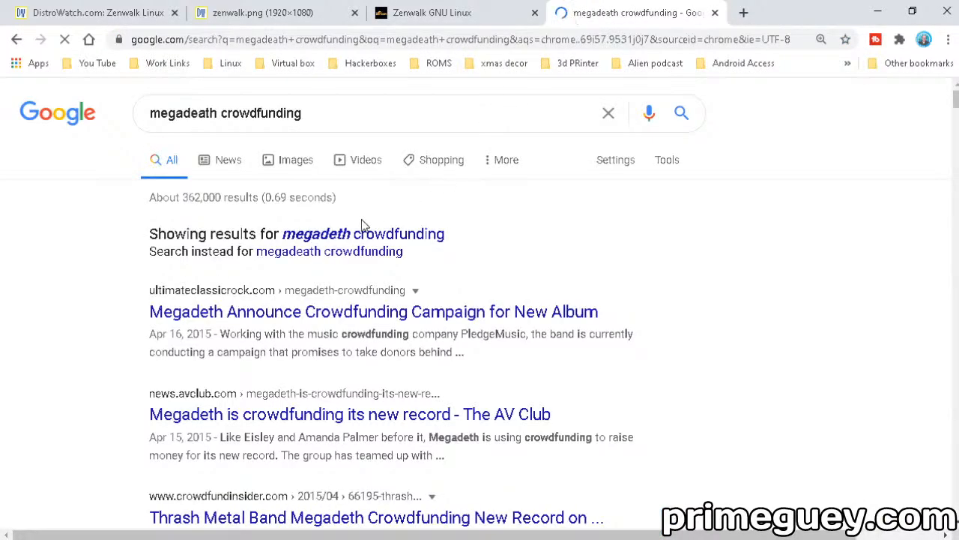
click(387, 234)
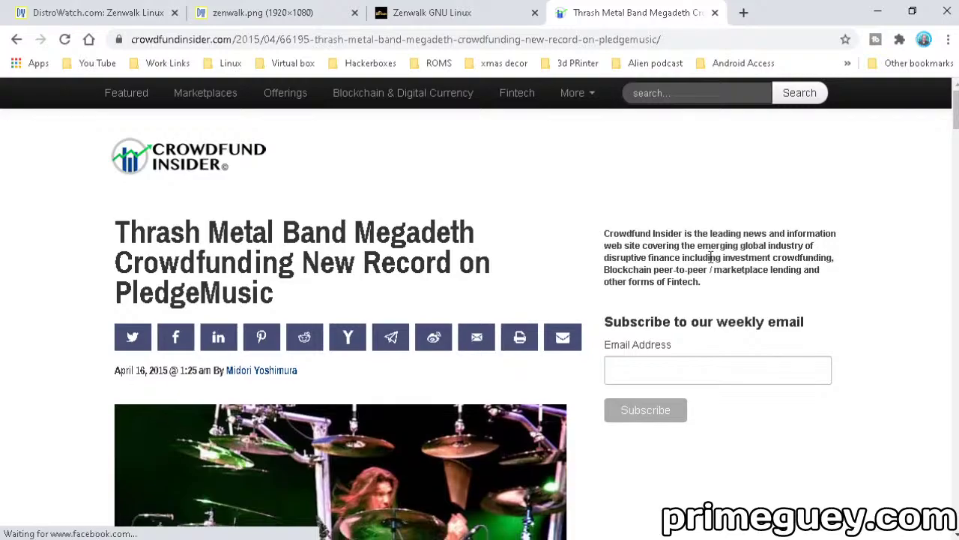
scroll(741, 288, down, 3)
scroll(712, 264, down, 2)
scroll(712, 264, down, 4)
scroll(712, 264, down, 1)
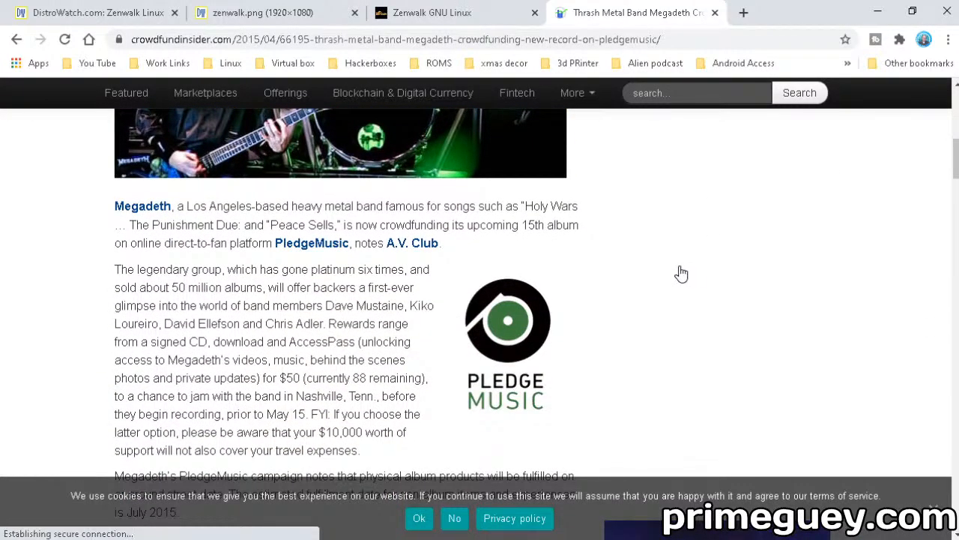
scroll(358, 251, down, 1)
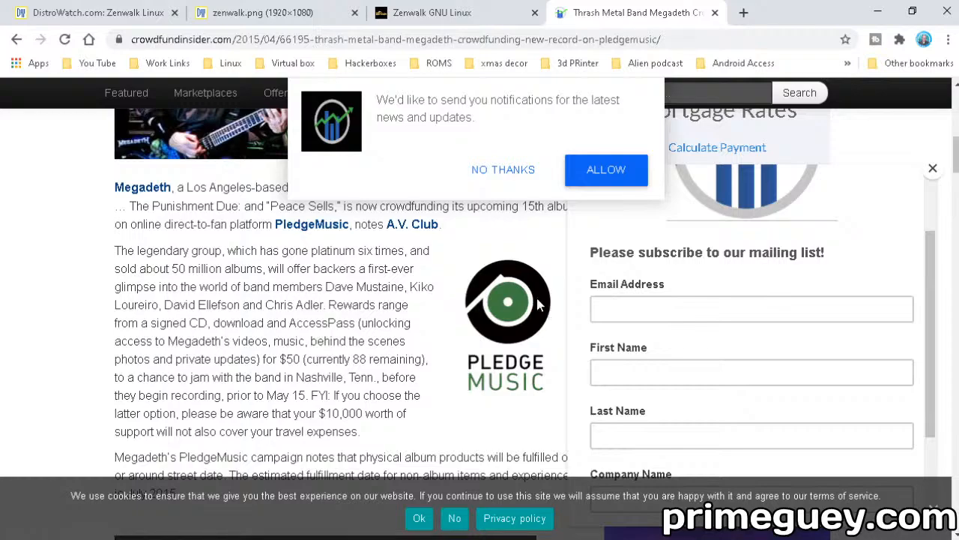
click(503, 169)
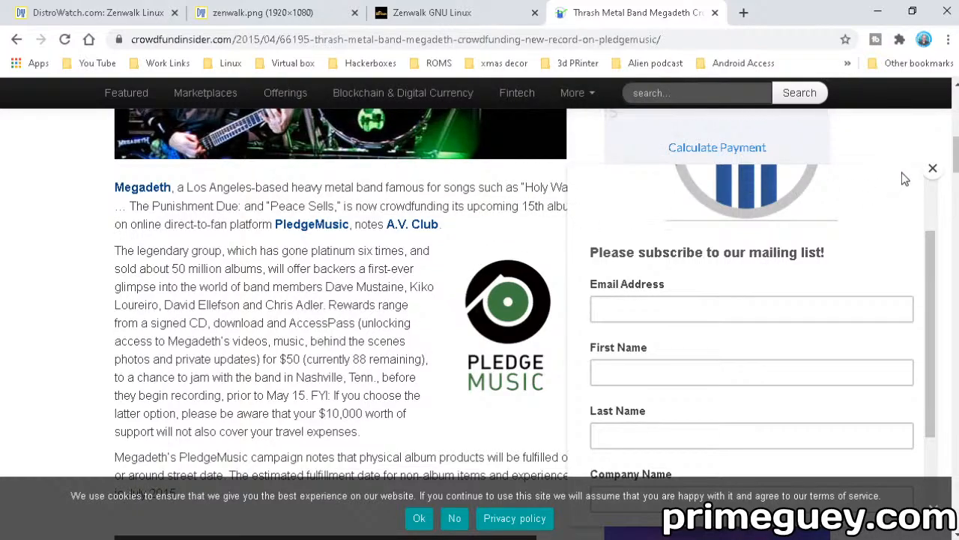
Dismiss the mailing-list subscribe pop-up and read through the Megadeth article
click(932, 168)
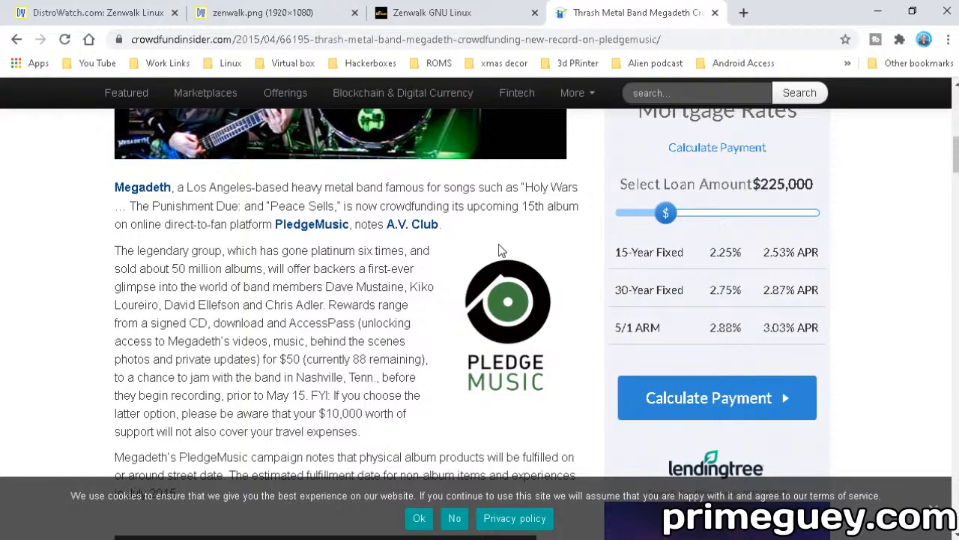
scroll(502, 249, down, 1)
scroll(479, 266, down, 2)
scroll(479, 266, down, 2)
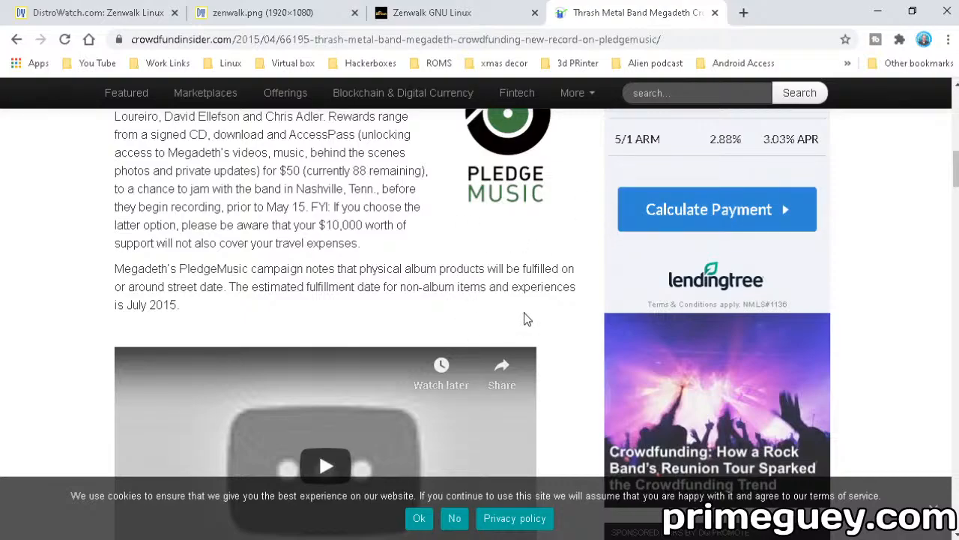
scroll(527, 319, down, 4)
scroll(527, 318, up, 4)
scroll(528, 318, up, 5)
scroll(527, 318, up, 1)
scroll(527, 319, up, 4)
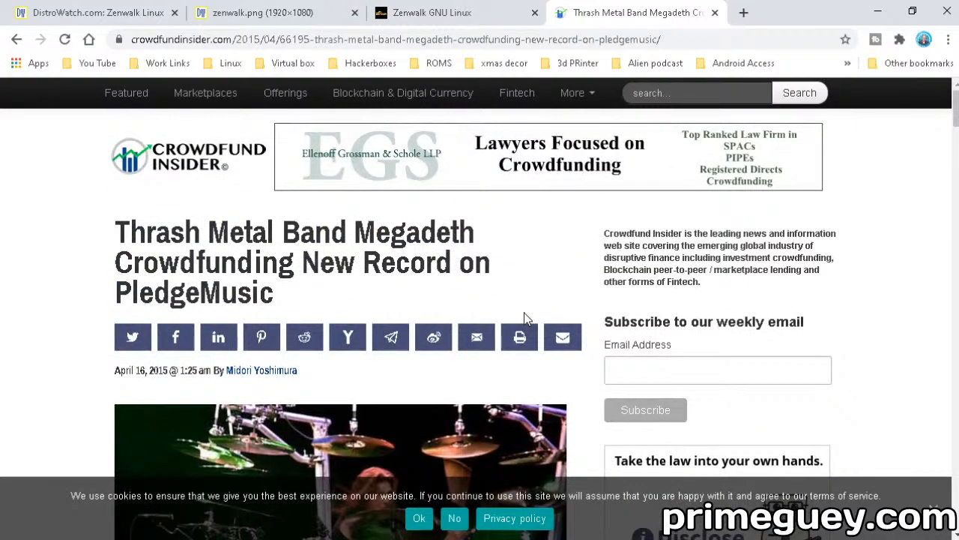
scroll(528, 319, down, 5)
scroll(528, 318, up, 5)
Search the web for 'megadeath uses raspberry pi' from the address bar
click(679, 39)
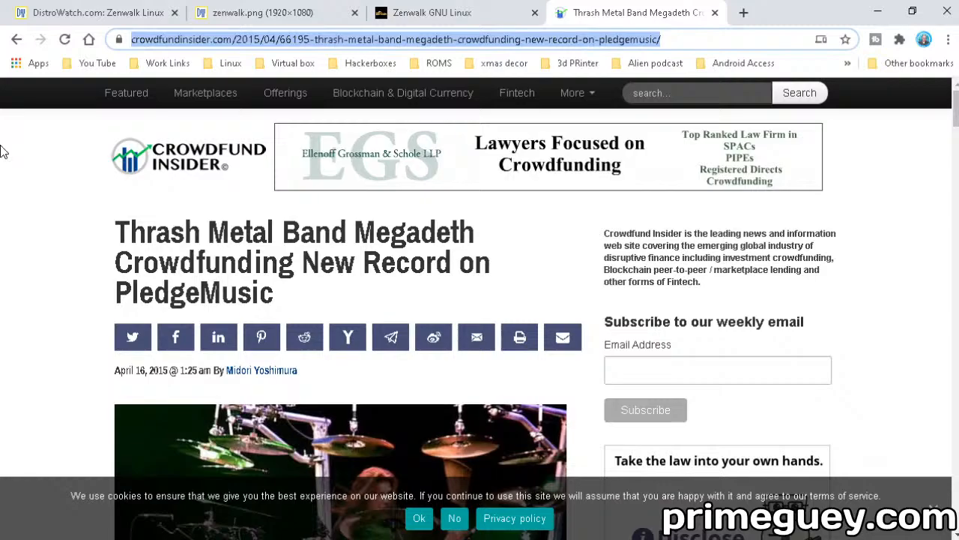
text(mew)
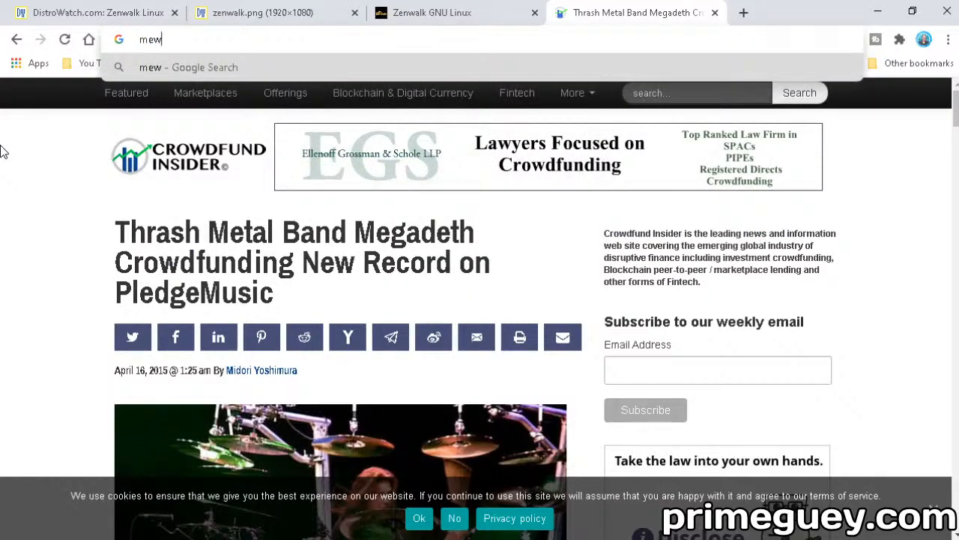
key(BackSpace)
text(ga)
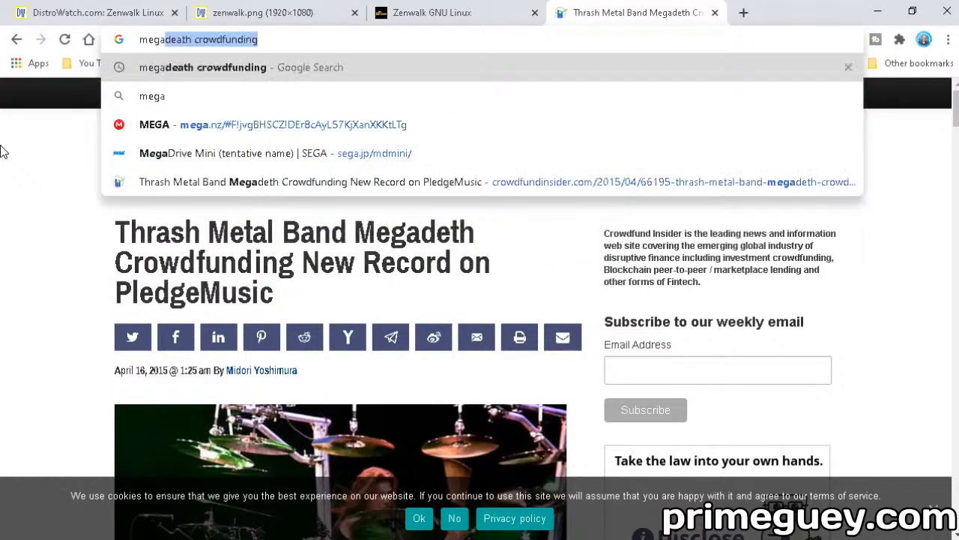
text(death)
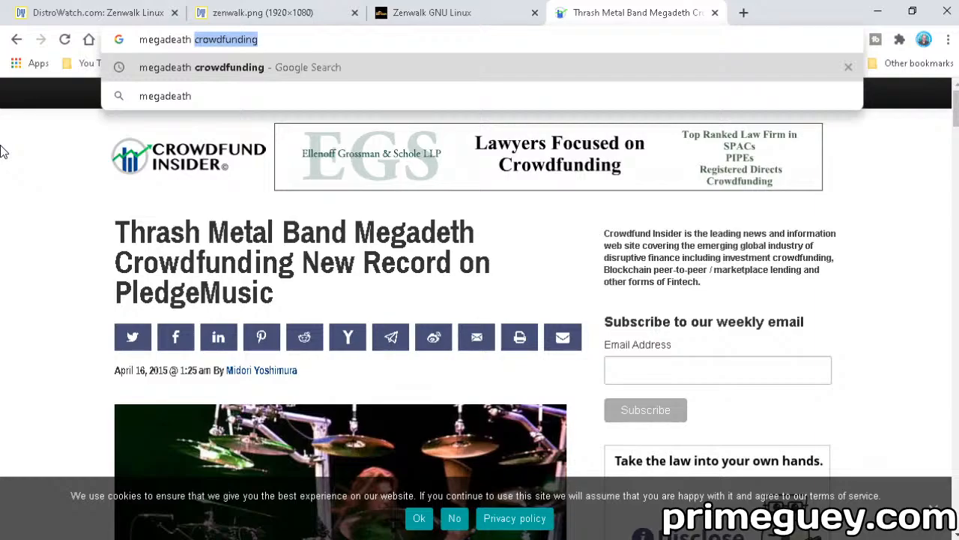
text(uses raspberry pi)
key(Return)
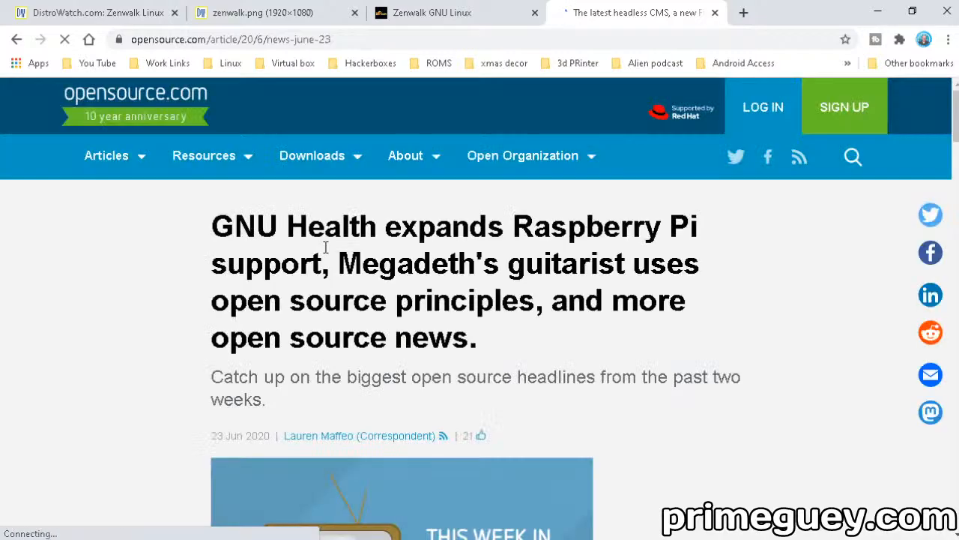
scroll(394, 269, down, 5)
scroll(446, 270, down, 3)
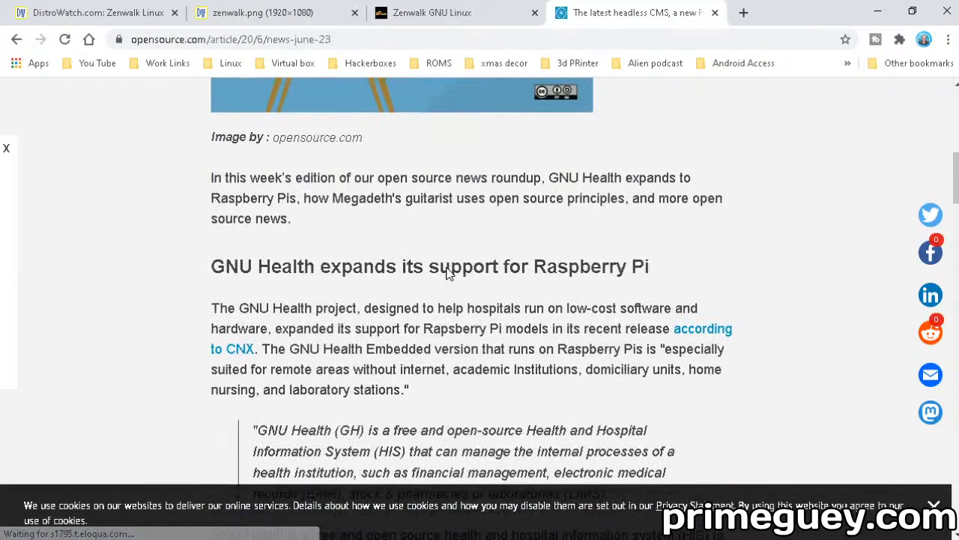
scroll(446, 270, down, 3)
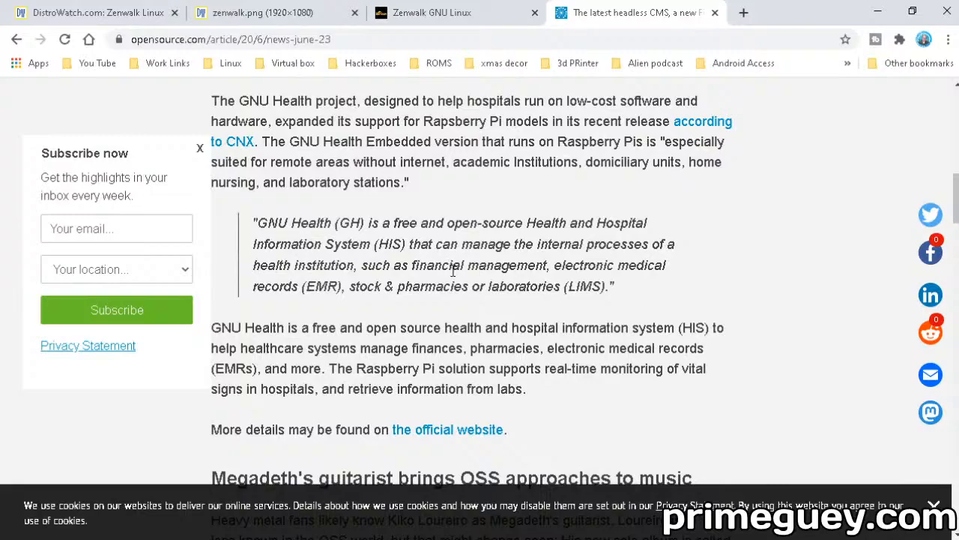
scroll(452, 269, down, 3)
scroll(456, 273, down, 1)
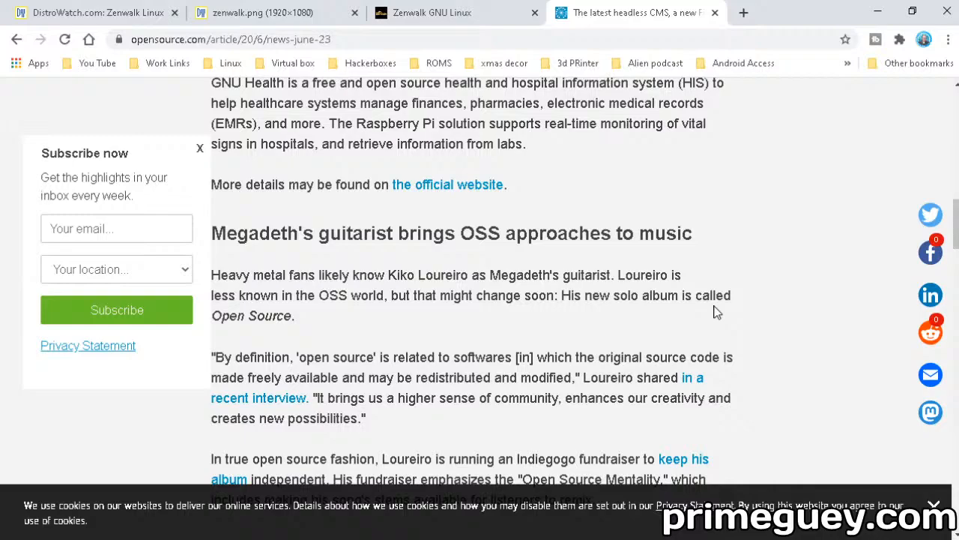
scroll(717, 312, down, 1)
scroll(717, 312, down, 3)
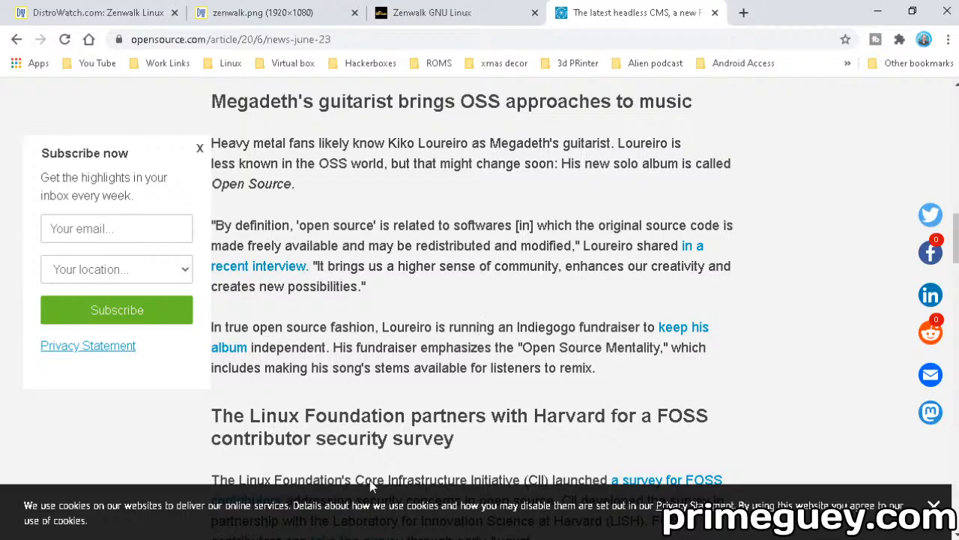
Load the 'keep his album' Indiegogo fundraiser link in a new tab and switch to it
right_click(697, 327)
click(757, 335)
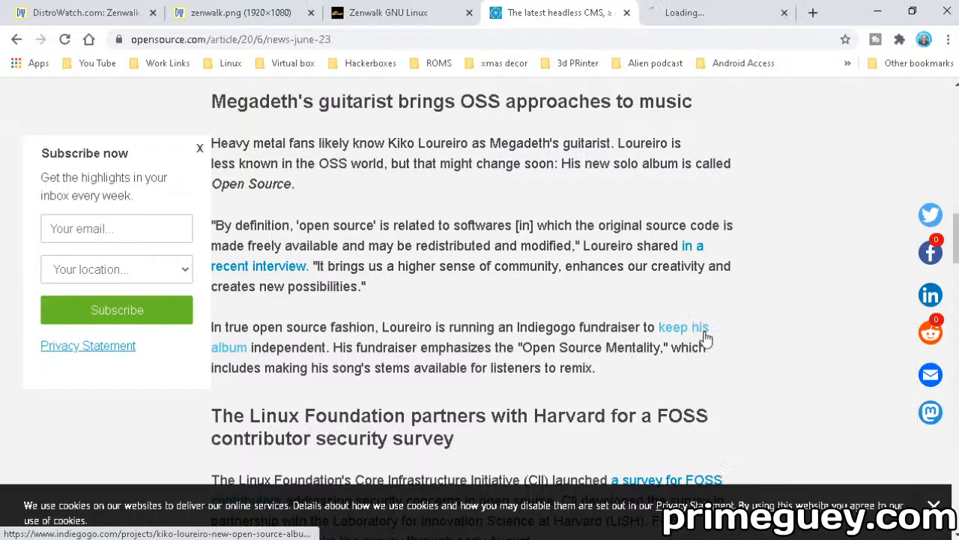
click(713, 12)
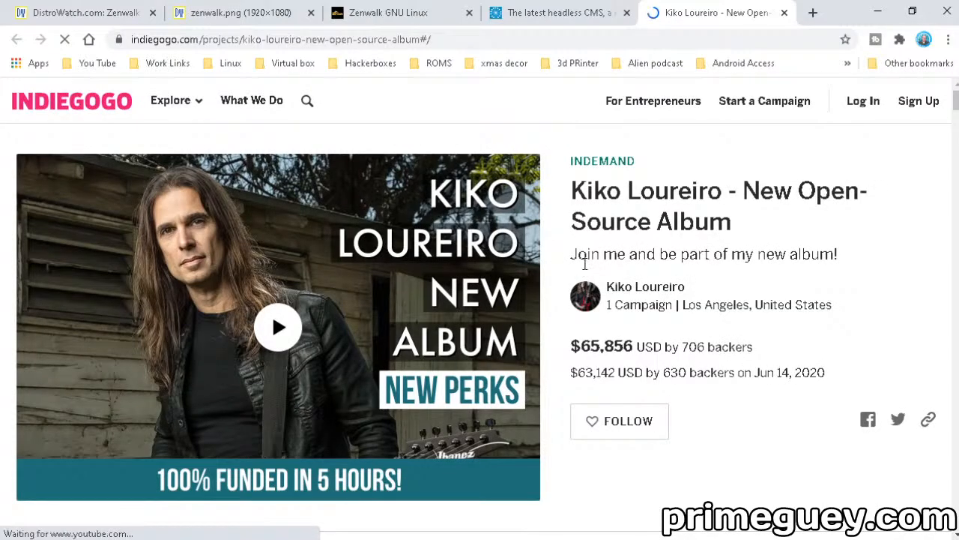
scroll(472, 313, down, 1)
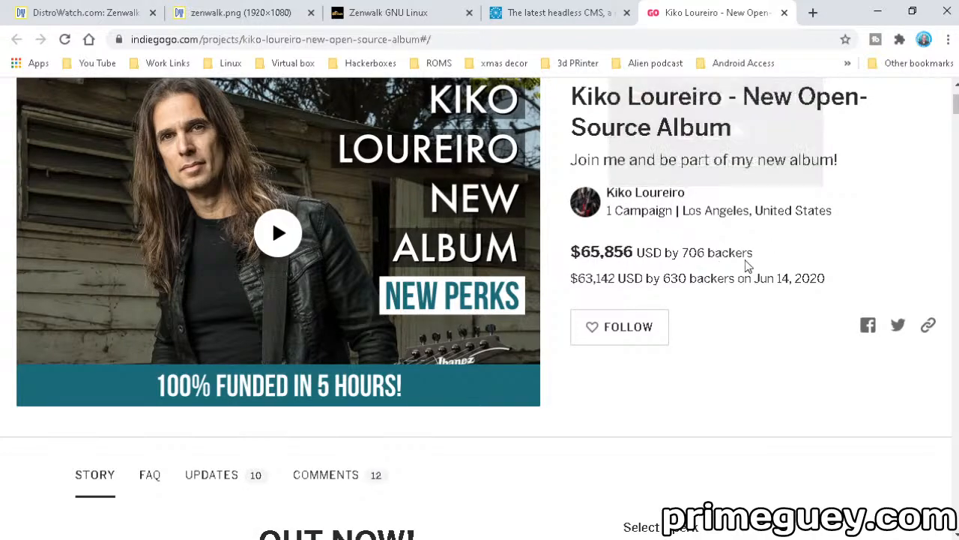
scroll(746, 268, down, 2)
scroll(745, 267, up, 1)
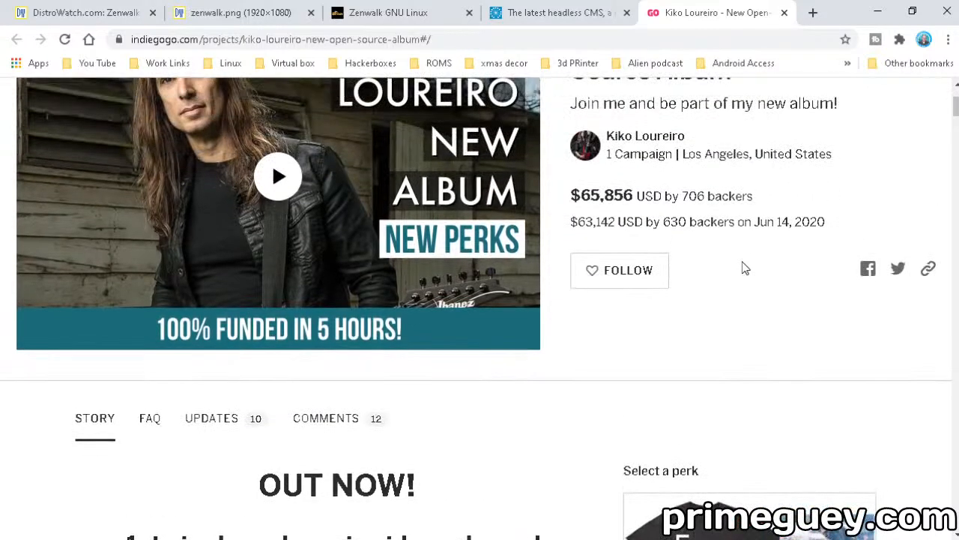
scroll(745, 268, down, 3)
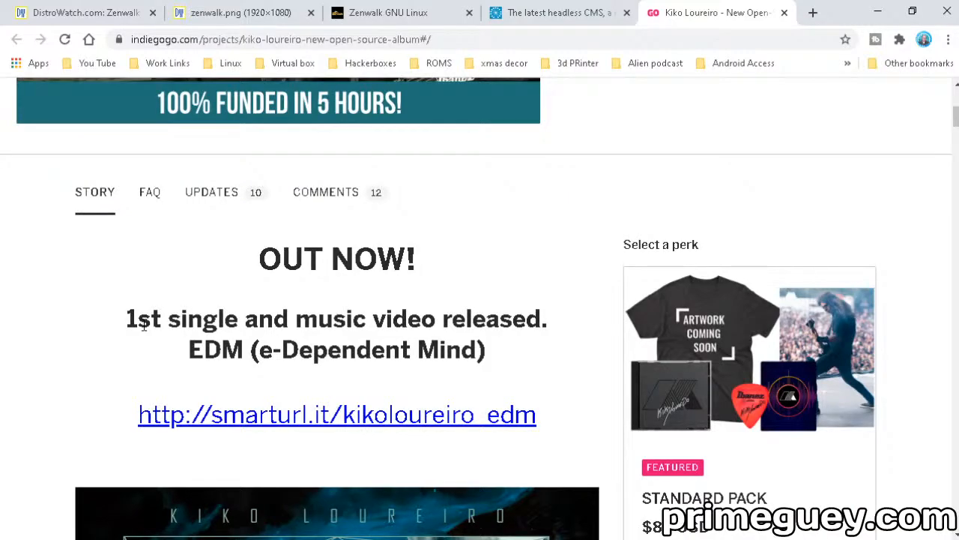
scroll(208, 295, down, 3)
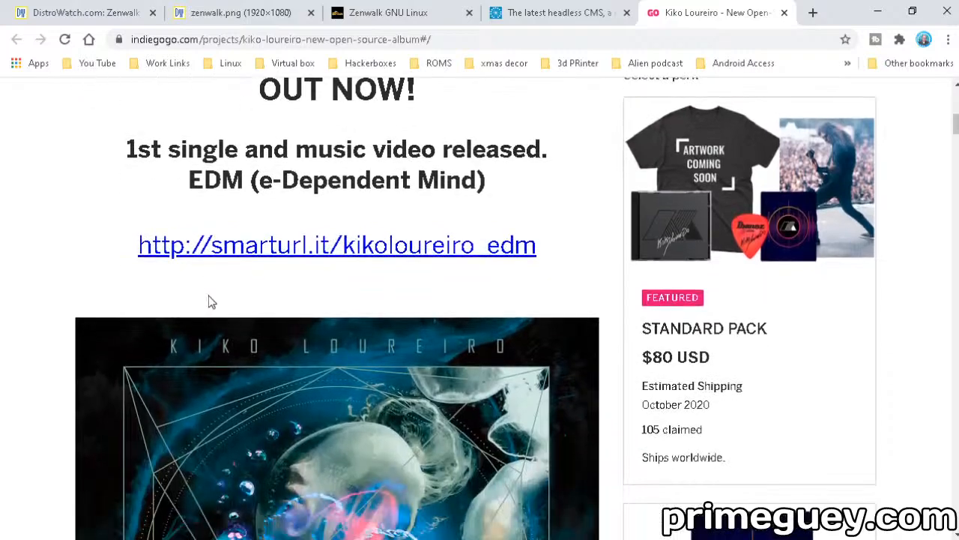
scroll(208, 295, down, 4)
scroll(208, 294, down, 2)
scroll(209, 294, down, 2)
scroll(209, 294, down, 3)
scroll(209, 295, down, 1)
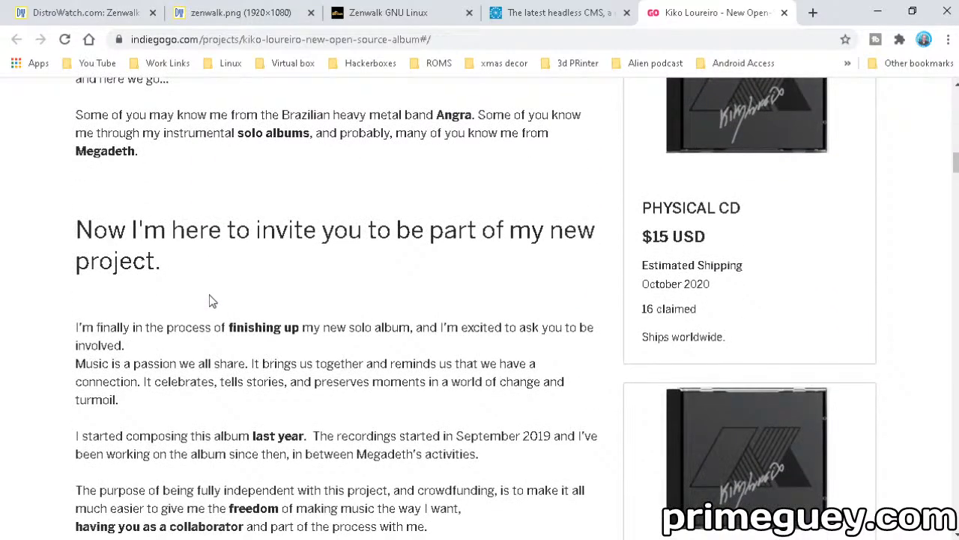
scroll(209, 294, down, 1)
scroll(210, 294, down, 1)
scroll(424, 312, down, 1)
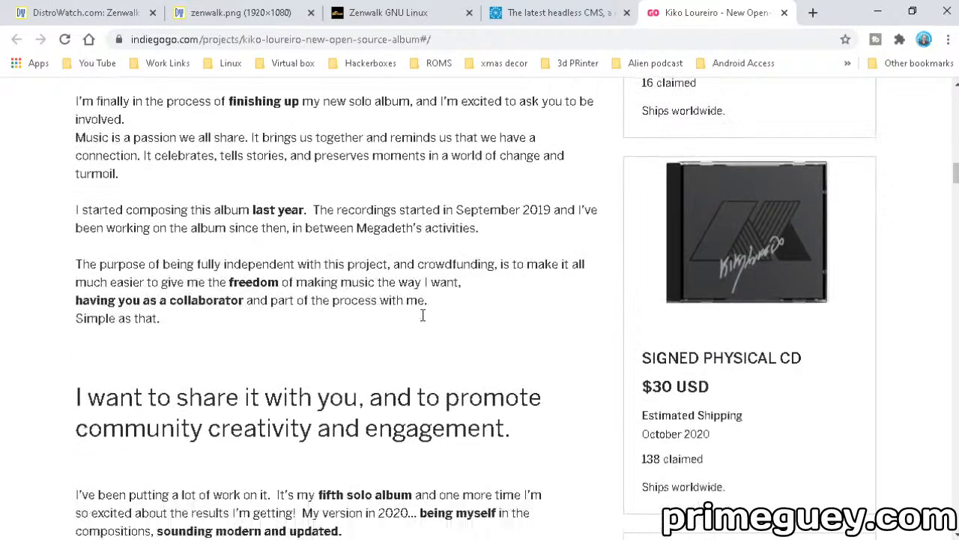
scroll(424, 312, down, 1)
scroll(424, 312, down, 3)
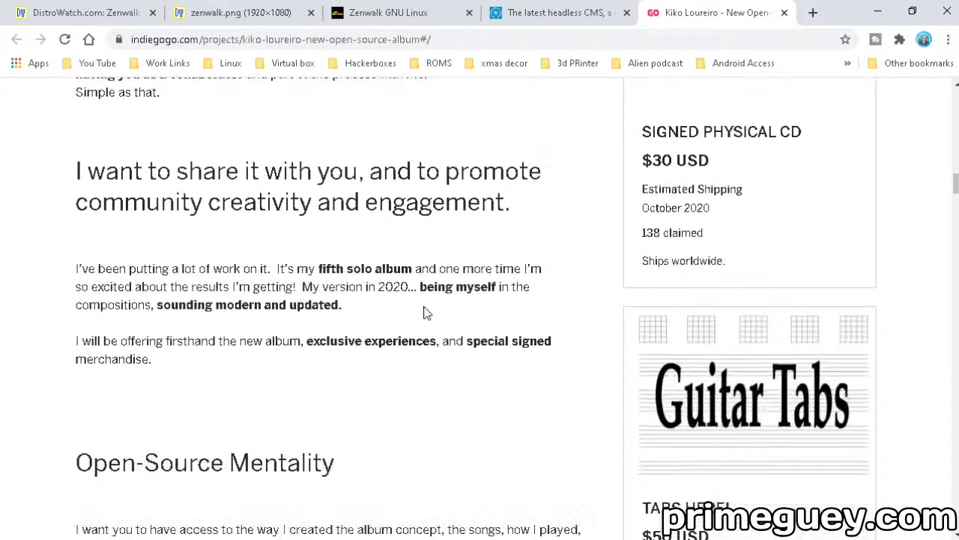
scroll(424, 312, down, 2)
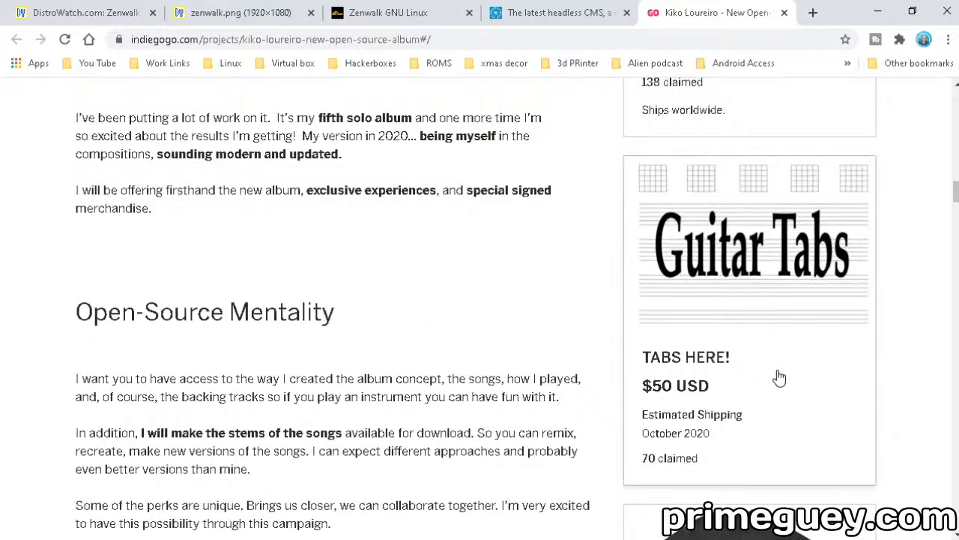
scroll(817, 352, up, 2)
scroll(818, 397, up, 2)
scroll(820, 401, up, 3)
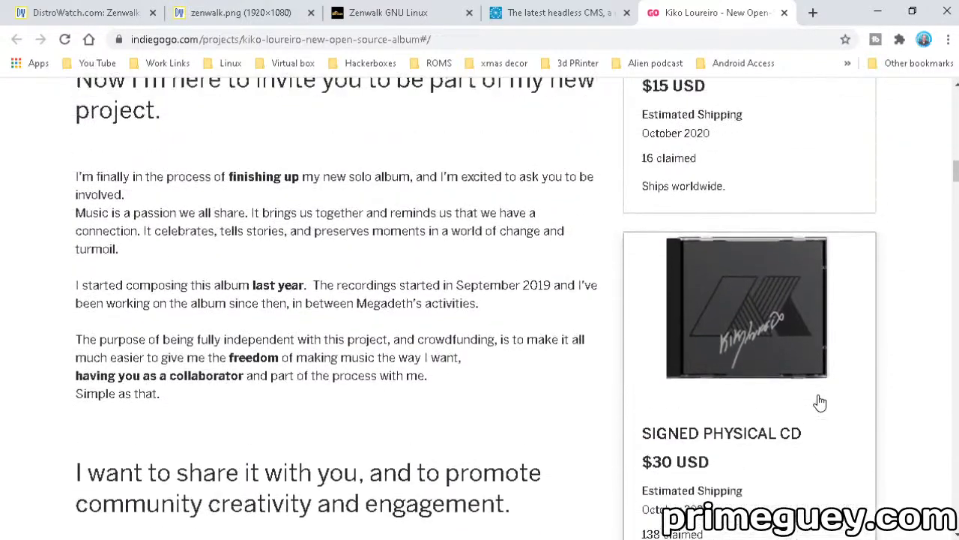
scroll(824, 402, up, 3)
scroll(829, 401, up, 3)
scroll(829, 400, up, 3)
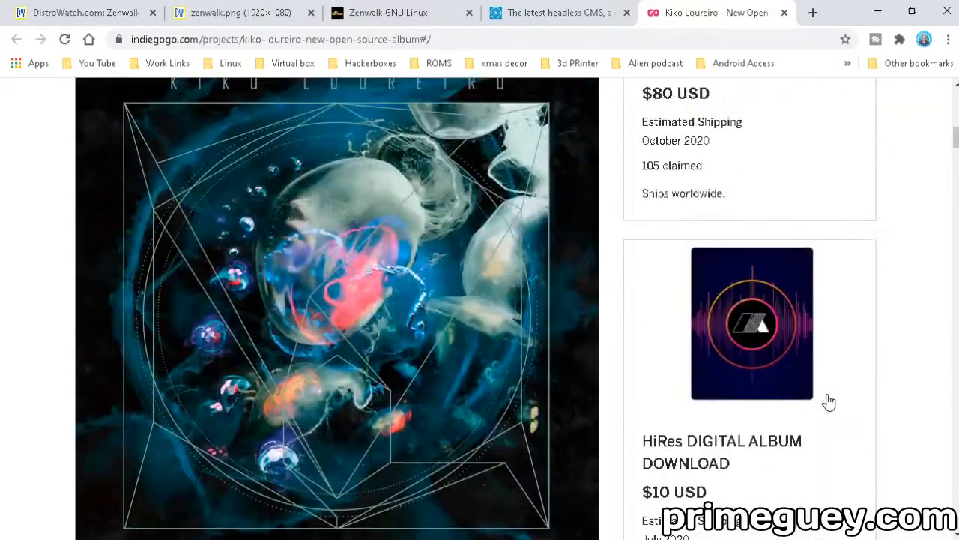
scroll(829, 401, up, 3)
scroll(830, 397, up, 1)
scroll(830, 397, down, 1)
scroll(831, 397, up, 2)
scroll(830, 398, up, 2)
scroll(831, 397, down, 4)
scroll(832, 396, up, 1)
scroll(832, 396, up, 2)
scroll(832, 396, down, 2)
scroll(832, 395, down, 1)
scroll(832, 395, down, 1)
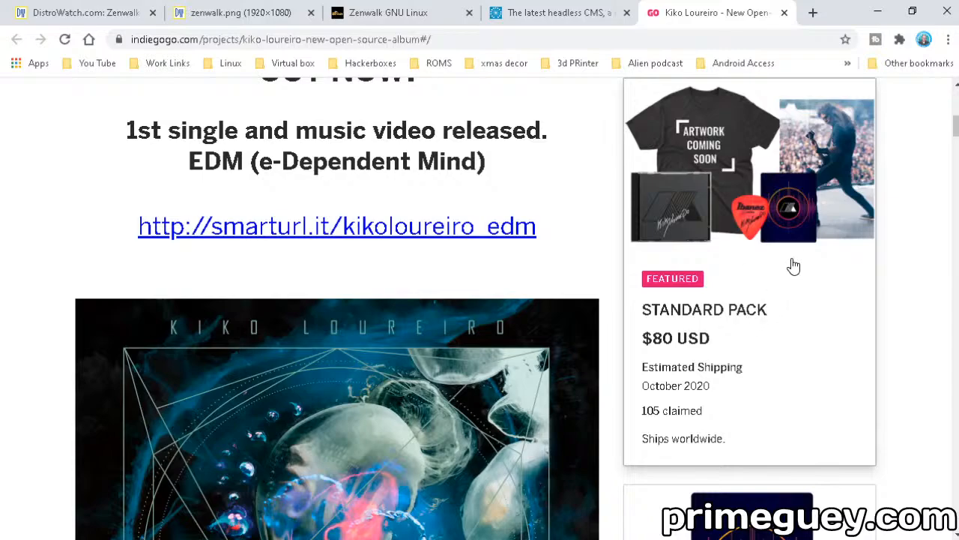
scroll(794, 262, down, 2)
scroll(795, 337, down, 2)
scroll(799, 404, down, 1)
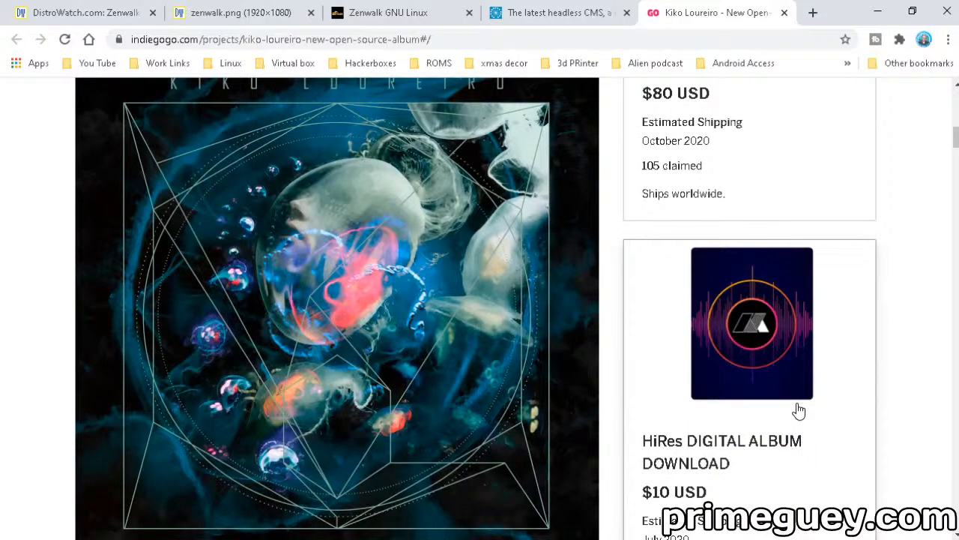
scroll(799, 410, down, 2)
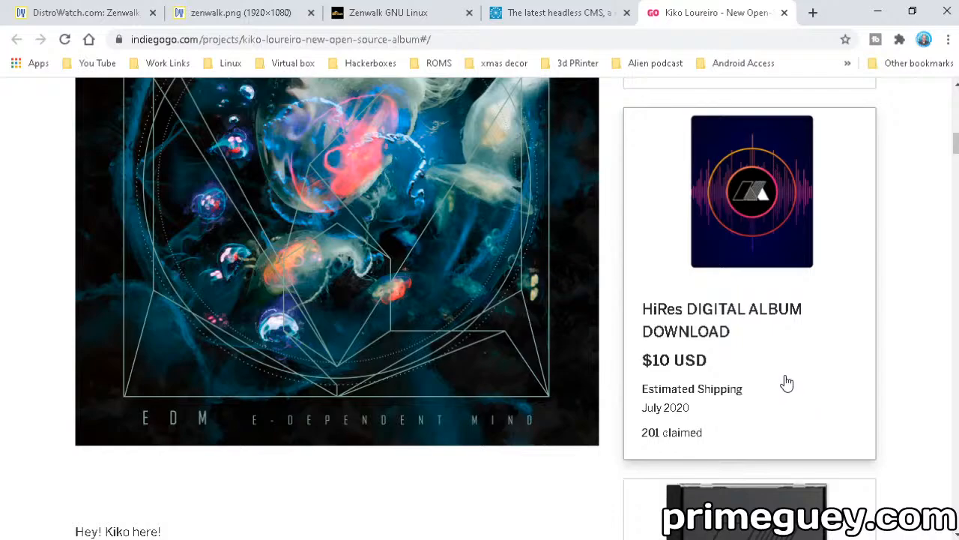
scroll(787, 383, down, 4)
scroll(787, 383, down, 1)
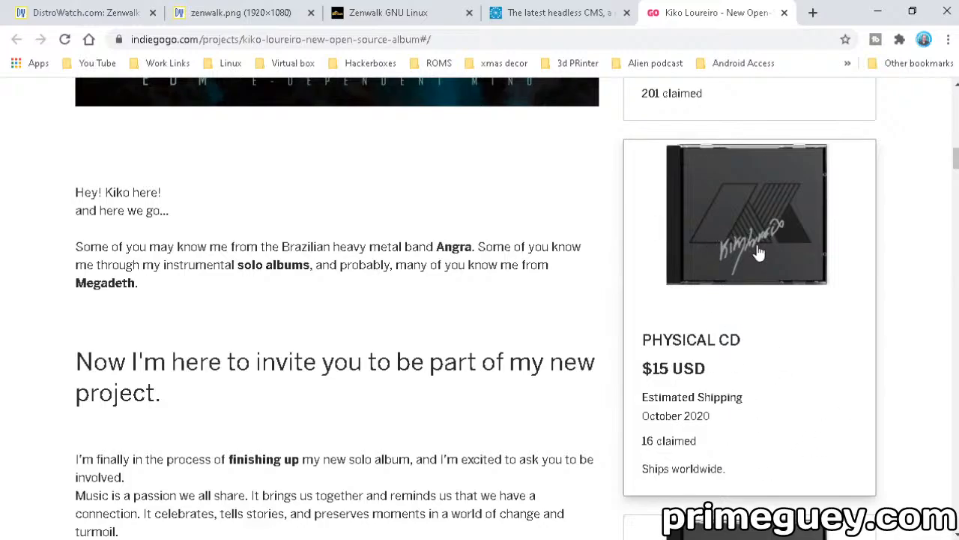
scroll(748, 321, down, 2)
scroll(747, 321, down, 2)
scroll(748, 321, down, 2)
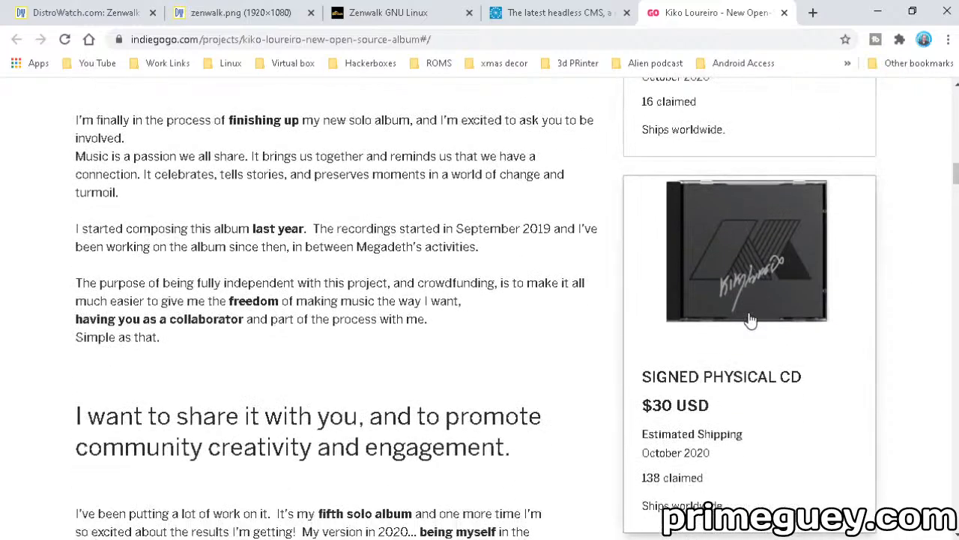
scroll(752, 321, up, 3)
scroll(752, 320, up, 1)
scroll(752, 321, down, 4)
scroll(758, 321, down, 1)
scroll(758, 320, down, 1)
scroll(758, 321, down, 4)
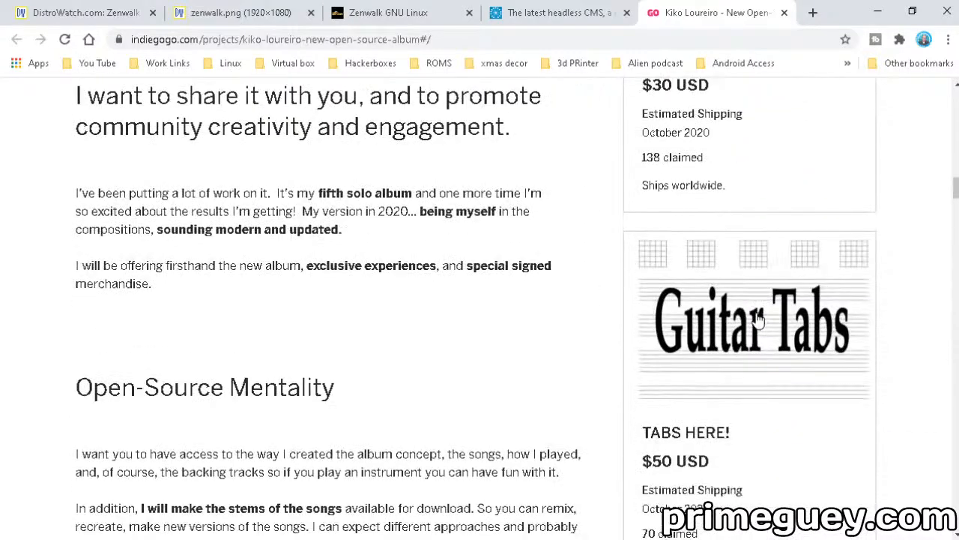
scroll(758, 321, down, 3)
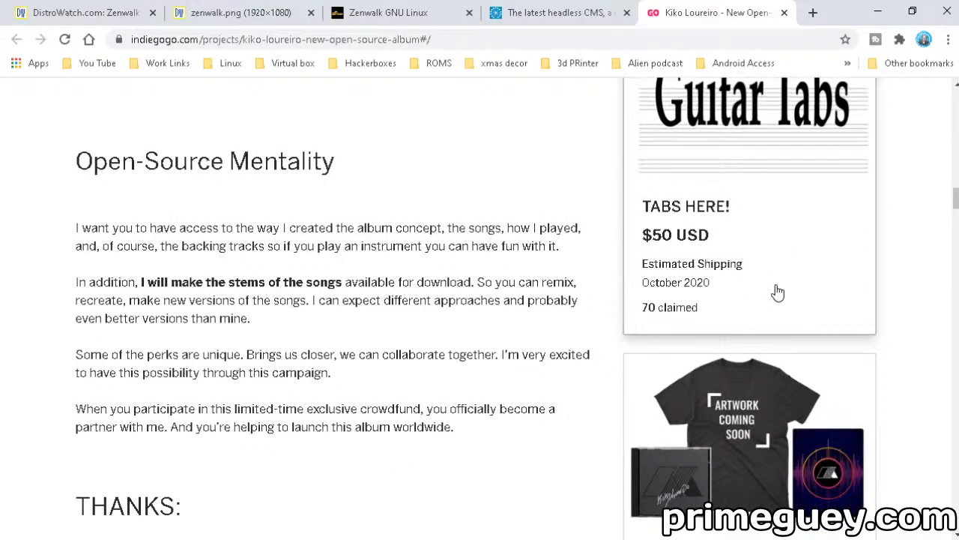
scroll(758, 300, down, 3)
scroll(772, 289, down, 1)
scroll(773, 285, down, 3)
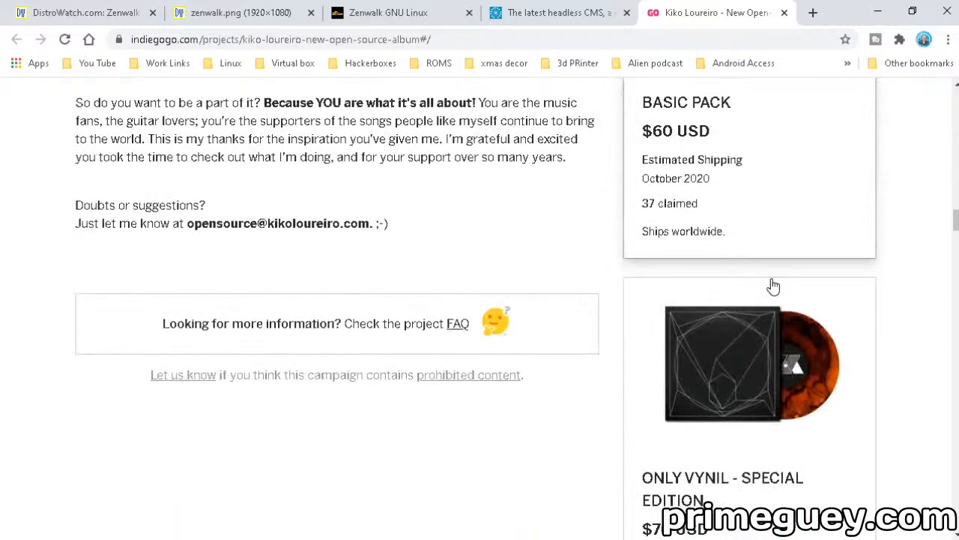
scroll(774, 286, down, 2)
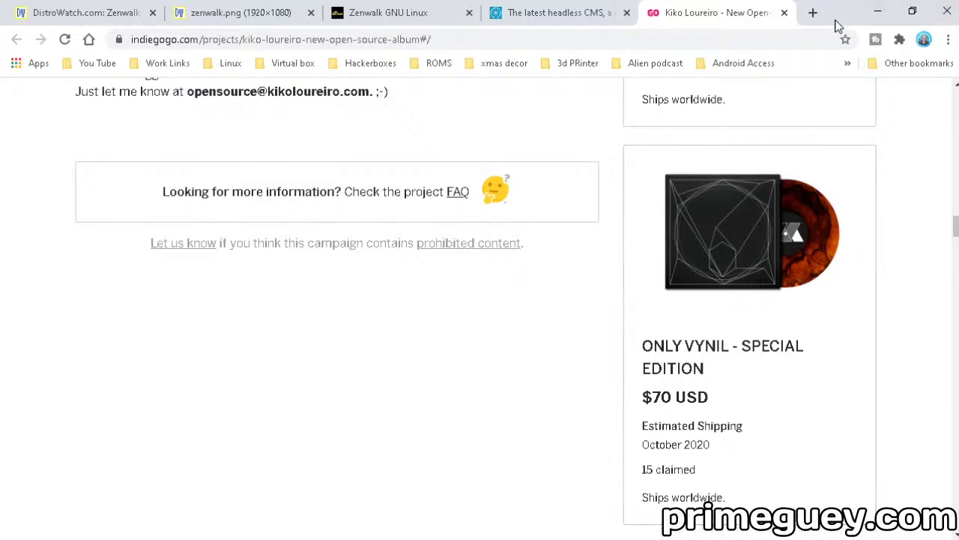
Search the web for lpt-125 in a new tab
click(813, 13)
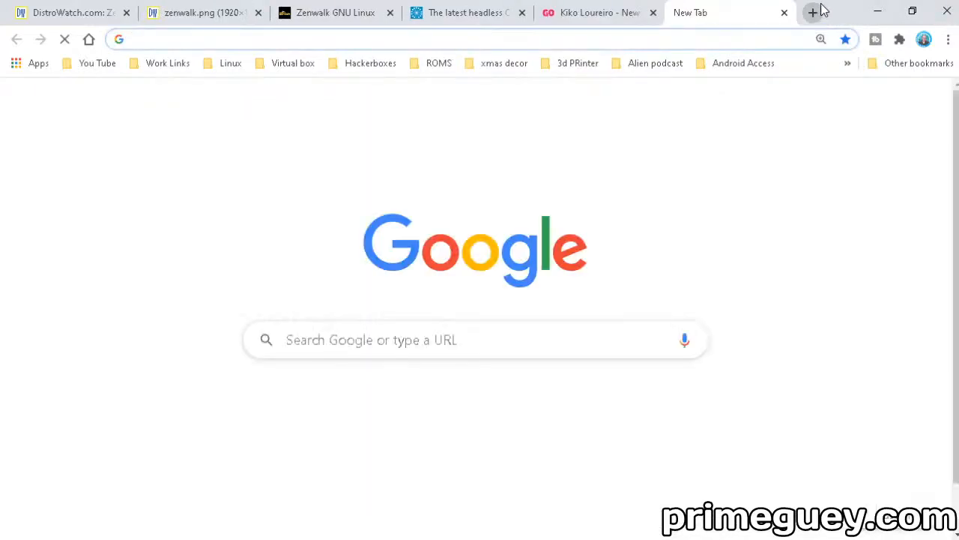
text(lpt-125)
key(Return)
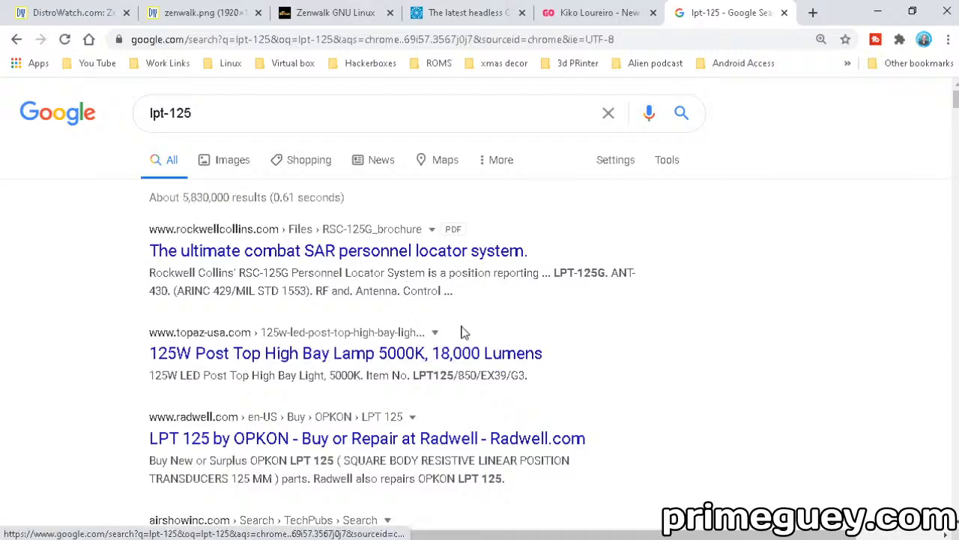
scroll(471, 324, down, 2)
scroll(592, 315, down, 2)
scroll(615, 297, down, 3)
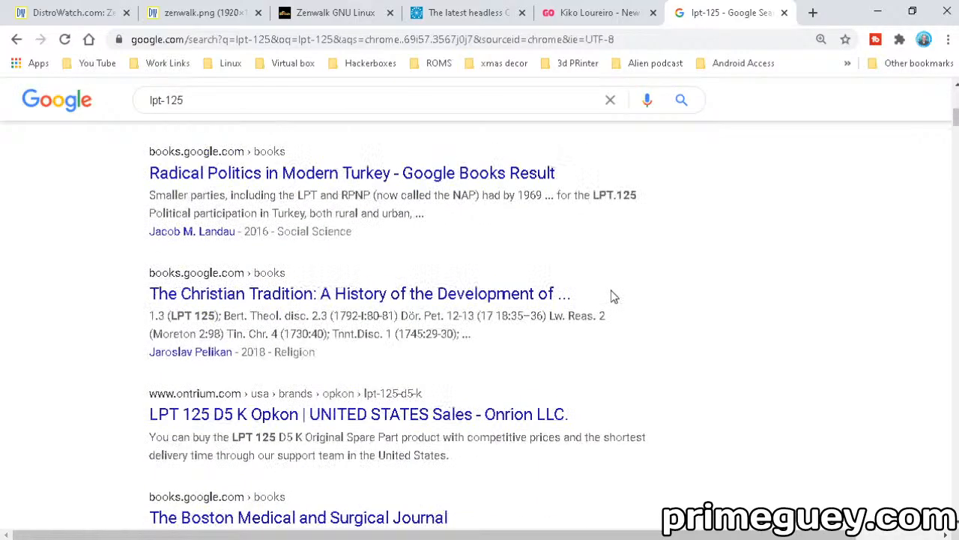
scroll(615, 297, down, 3)
scroll(614, 297, down, 2)
scroll(613, 289, down, 3)
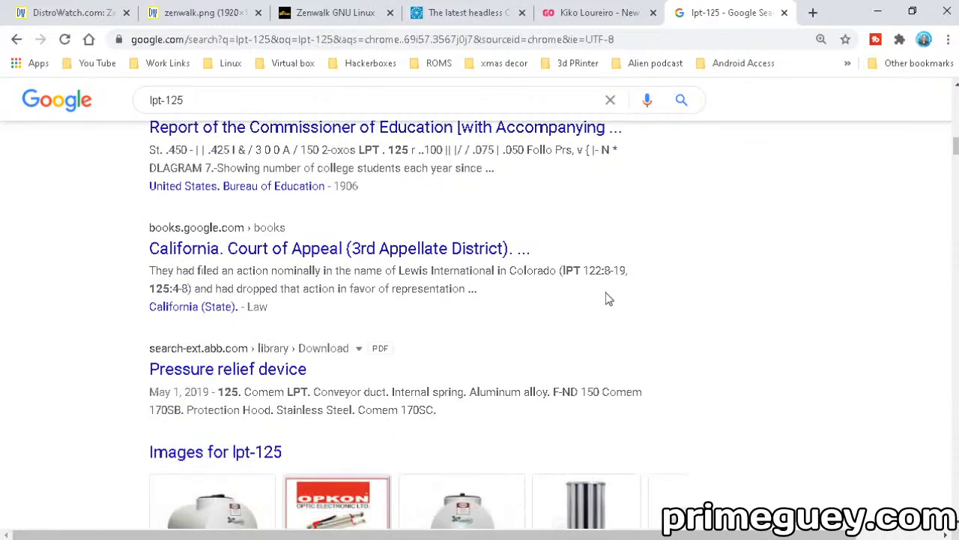
scroll(562, 318, down, 3)
scroll(539, 323, down, 1)
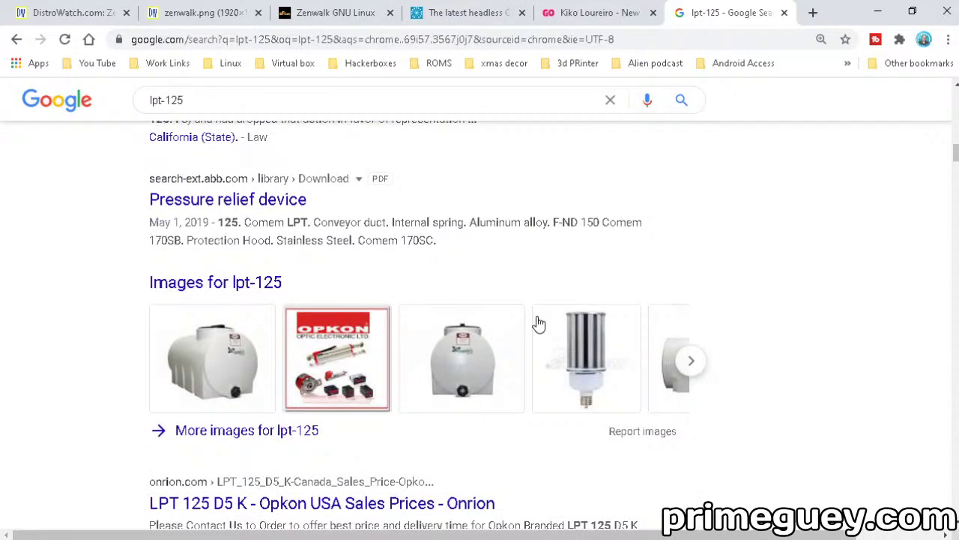
Go to the full lpt-125 image results and start editing the image search query
click(671, 351)
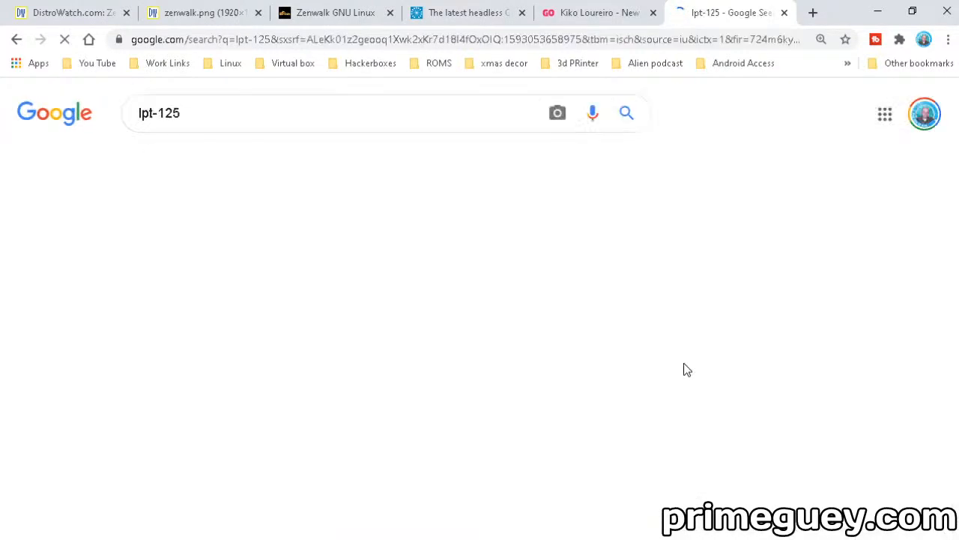
click(221, 114)
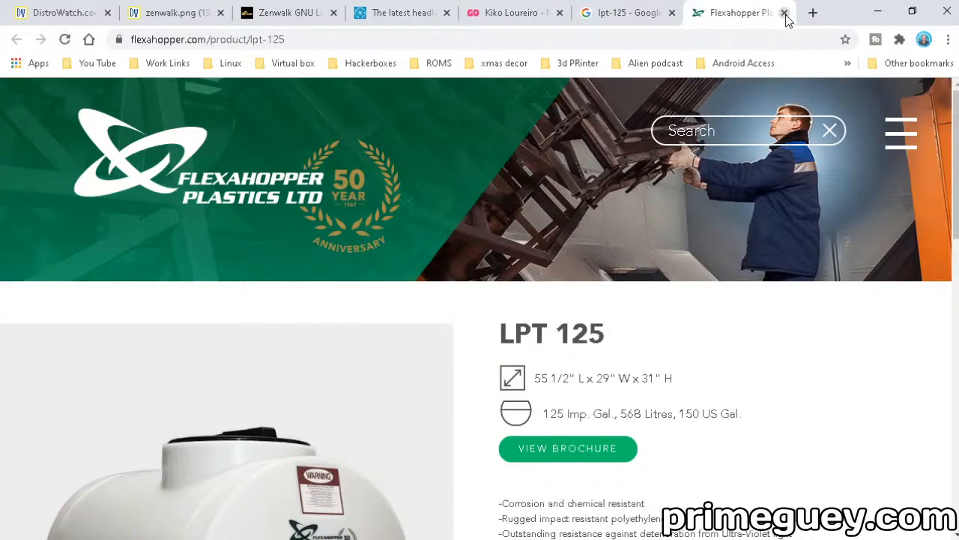
scroll(592, 438, down, 4)
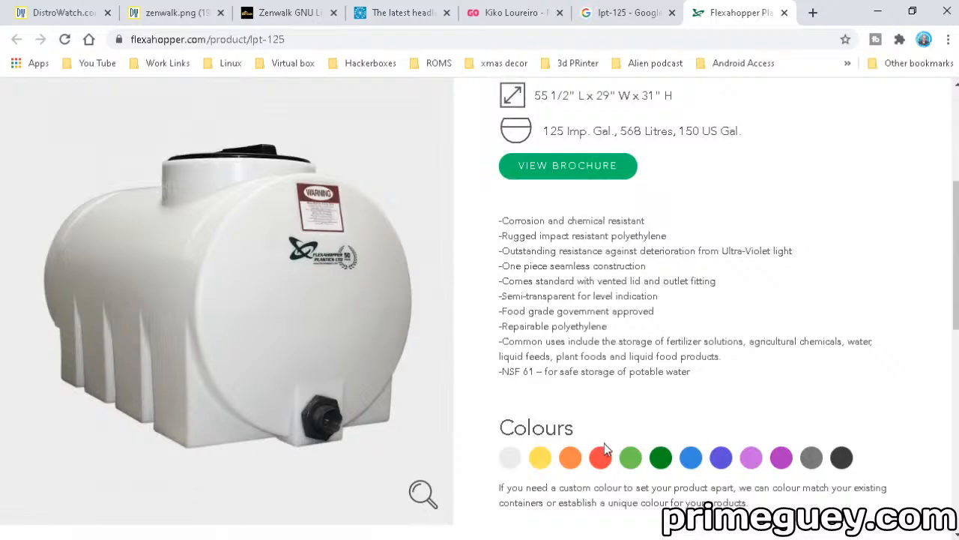
scroll(604, 442, up, 1)
scroll(609, 455, up, 1)
scroll(609, 455, up, 3)
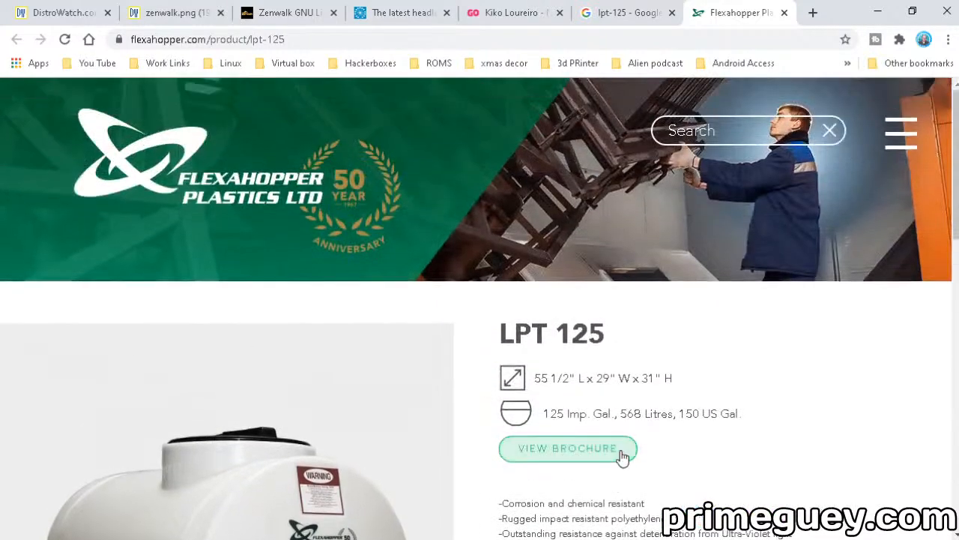
scroll(621, 451, down, 3)
scroll(621, 448, up, 1)
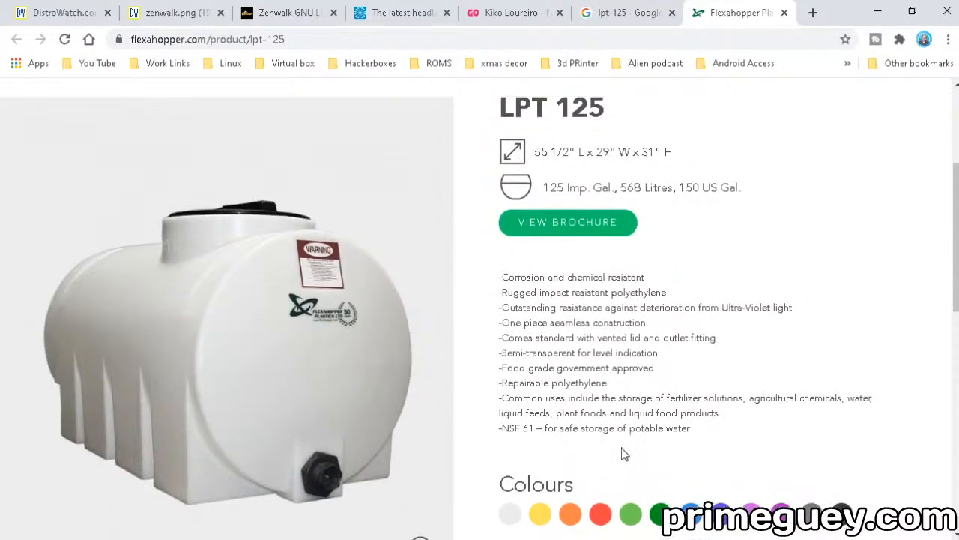
scroll(621, 449, up, 3)
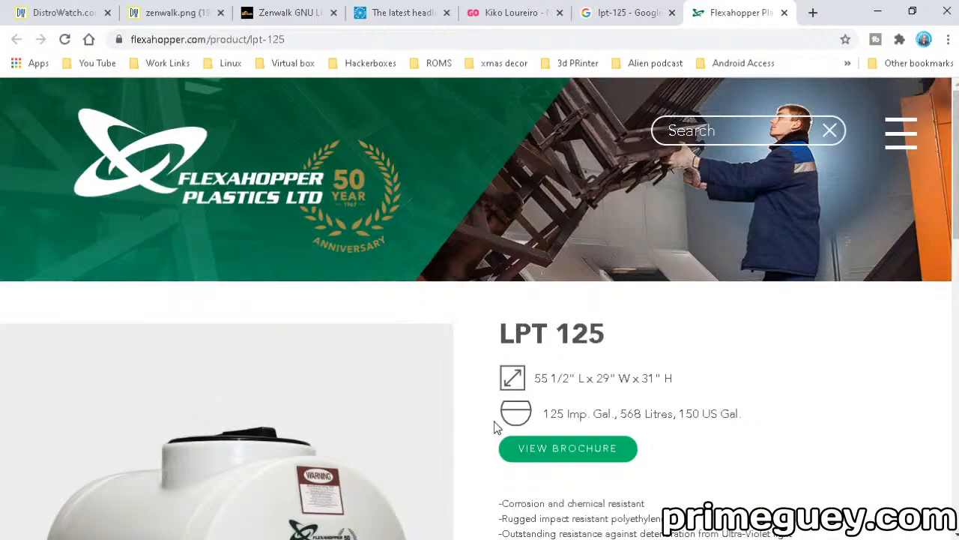
scroll(495, 427, down, 4)
scroll(494, 427, up, 1)
scroll(495, 427, up, 3)
Close the Flexahopper page and run the image search for 'lpt-125 platter'
click(784, 13)
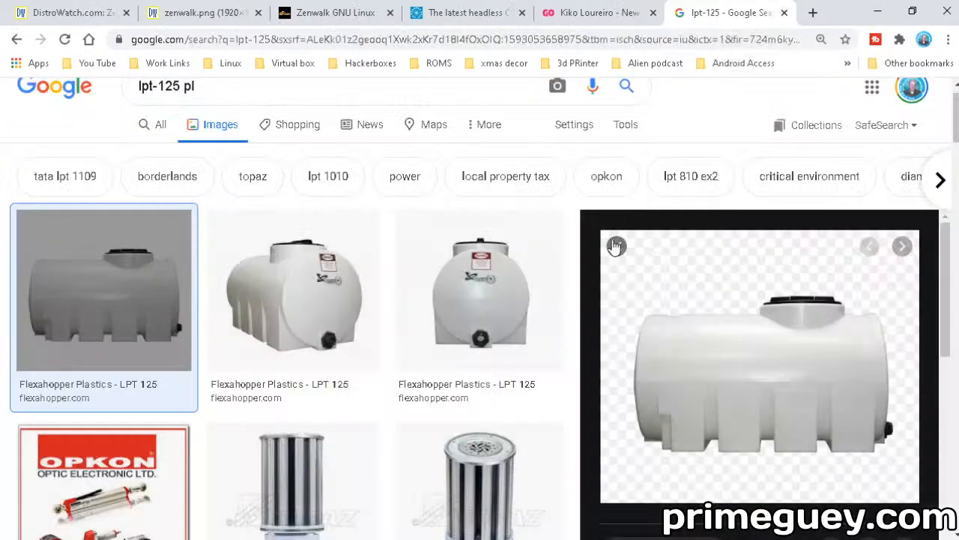
click(291, 86)
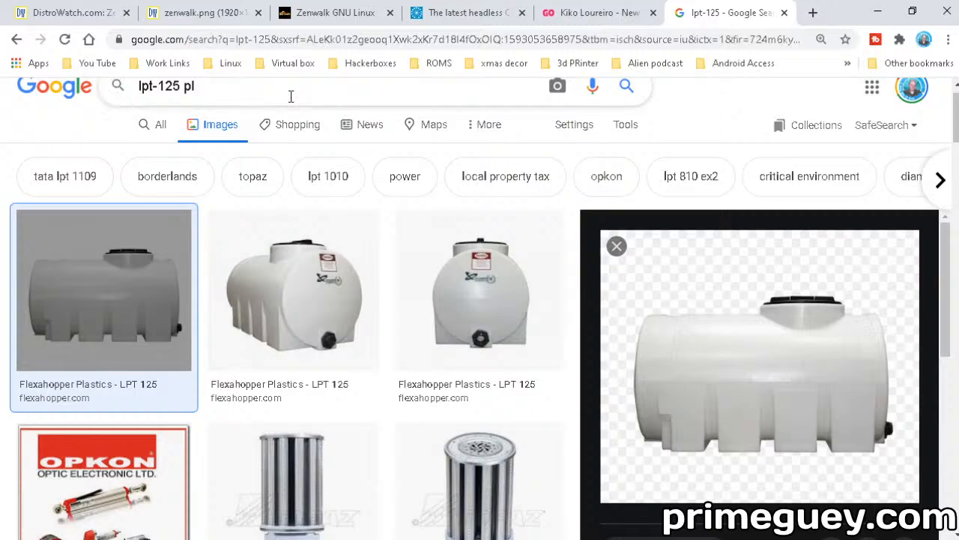
text(atter)
key(Return)
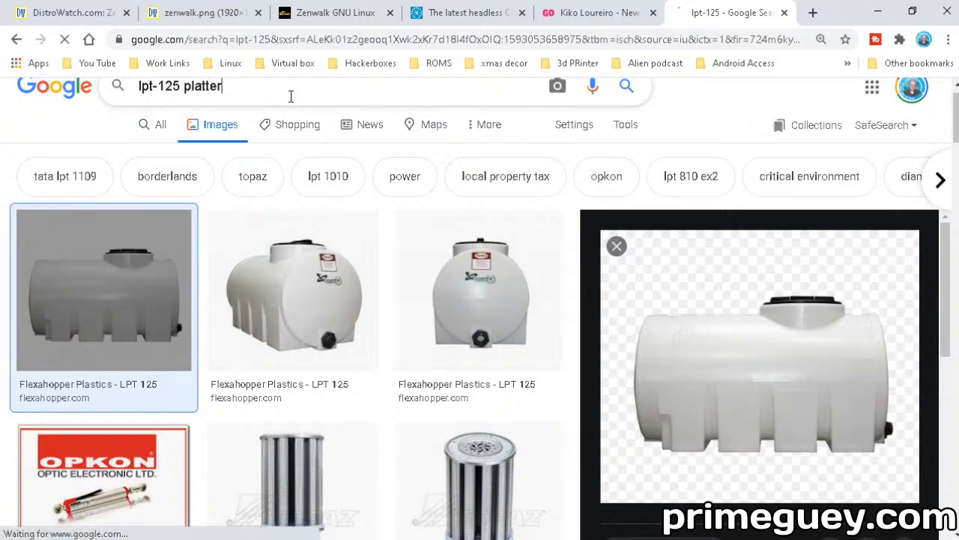
scroll(369, 202, down, 1)
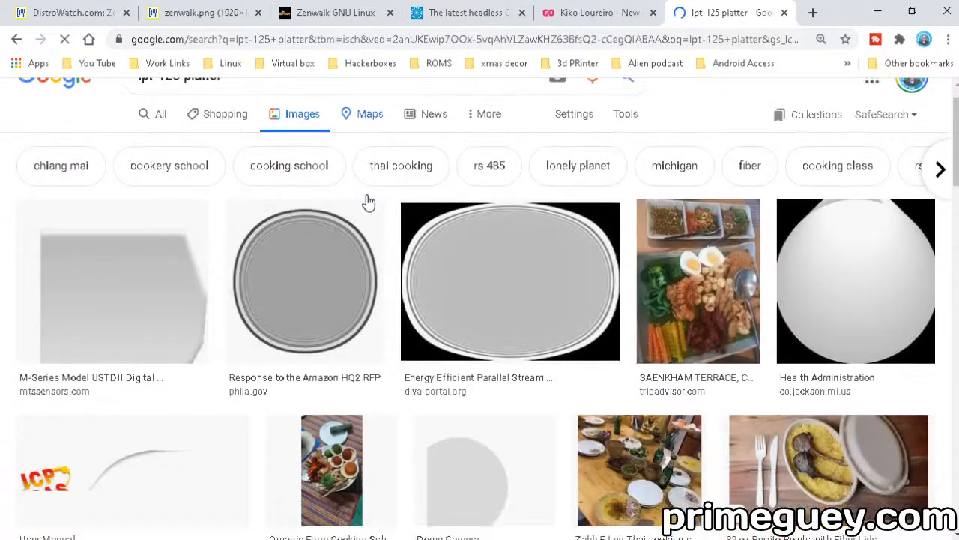
scroll(369, 203, down, 5)
scroll(416, 361, down, 5)
scroll(416, 361, down, 5)
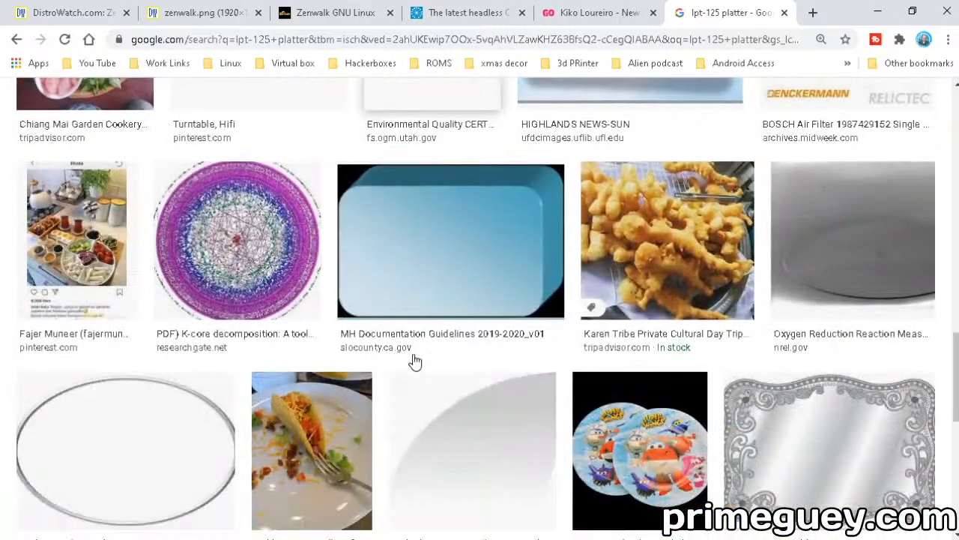
scroll(416, 361, up, 3)
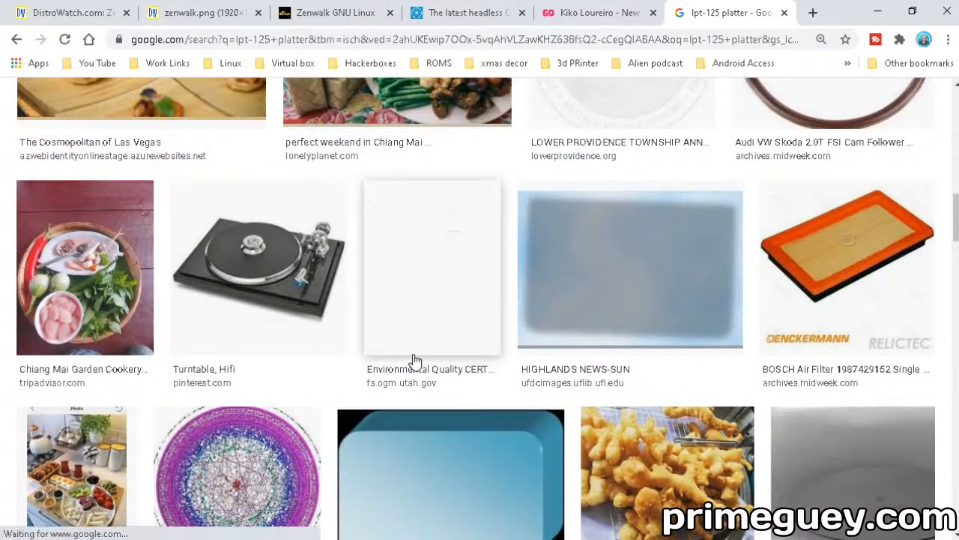
scroll(416, 361, down, 4)
scroll(415, 361, down, 5)
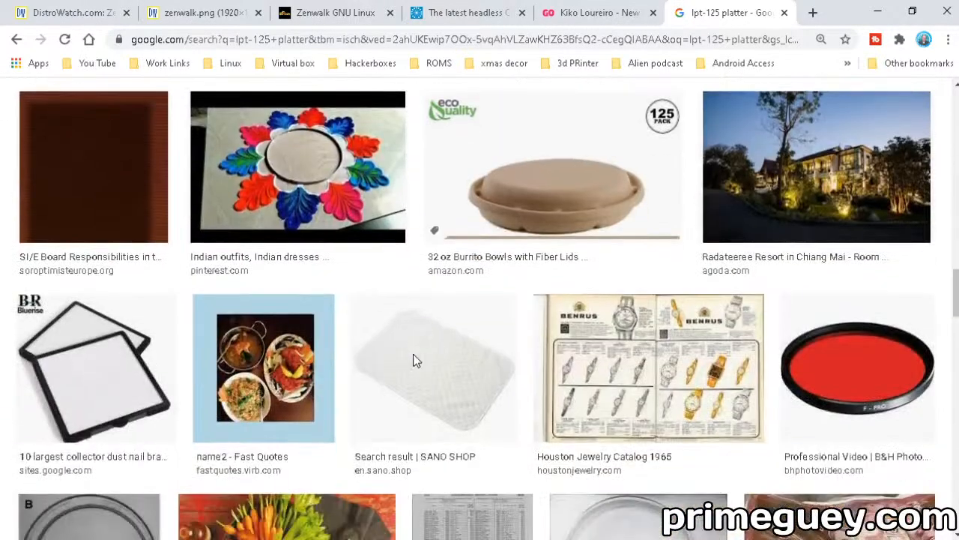
scroll(416, 361, down, 3)
scroll(415, 361, down, 3)
scroll(416, 361, down, 3)
scroll(416, 361, down, 3)
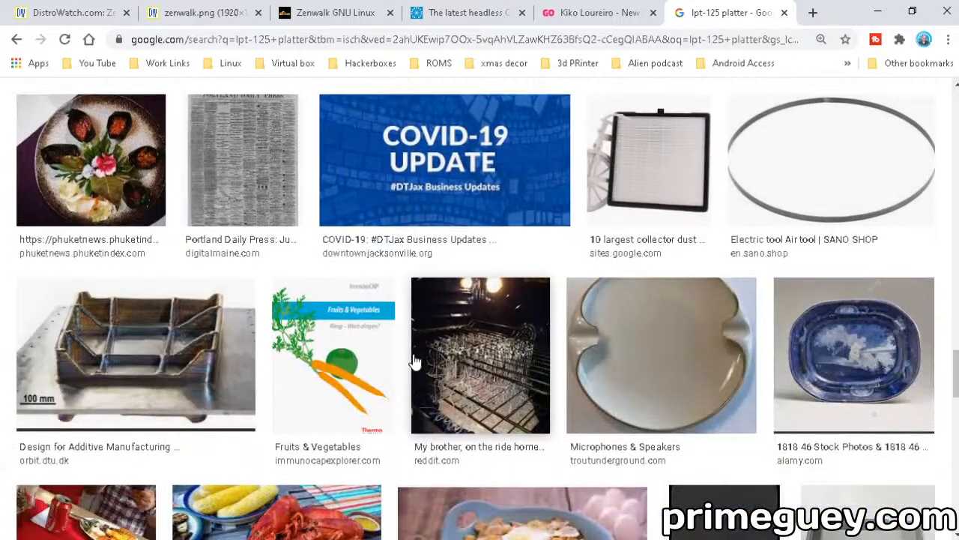
scroll(416, 361, down, 3)
scroll(416, 362, down, 2)
scroll(416, 361, down, 2)
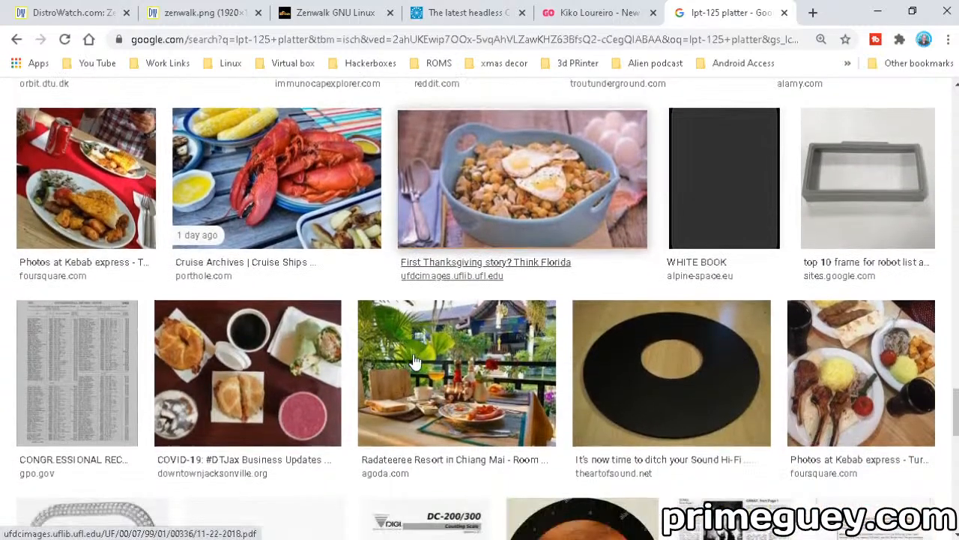
scroll(416, 362, down, 3)
scroll(416, 361, down, 3)
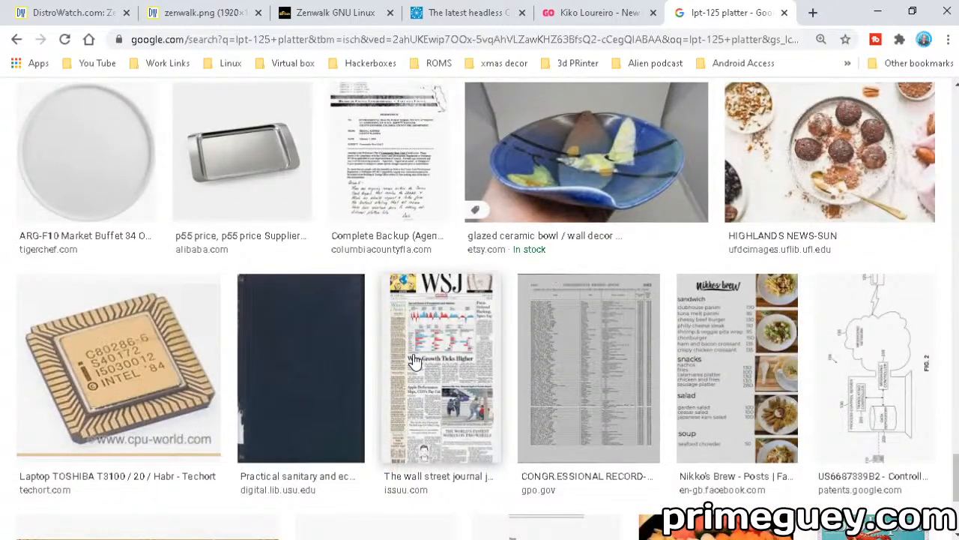
scroll(416, 361, down, 3)
scroll(416, 361, down, 3)
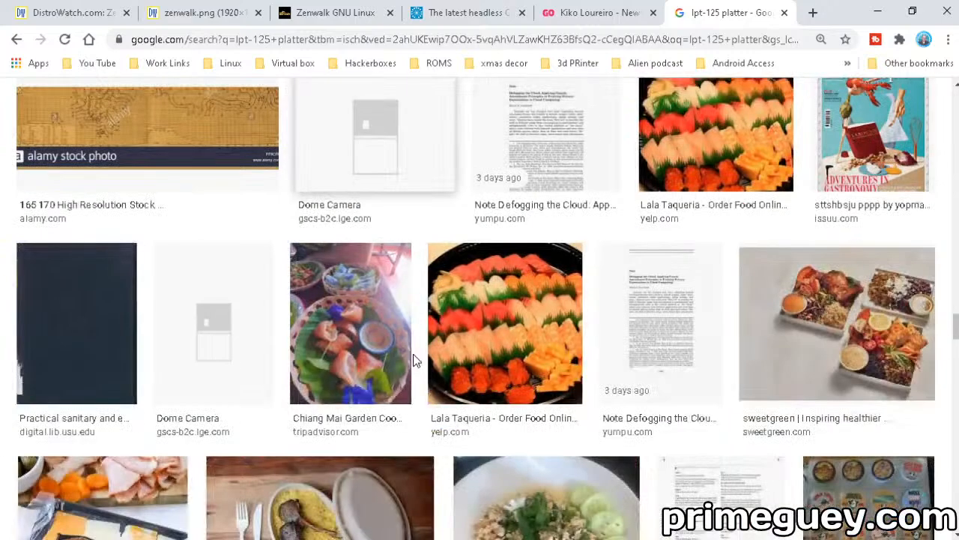
scroll(416, 361, down, 2)
scroll(416, 362, down, 2)
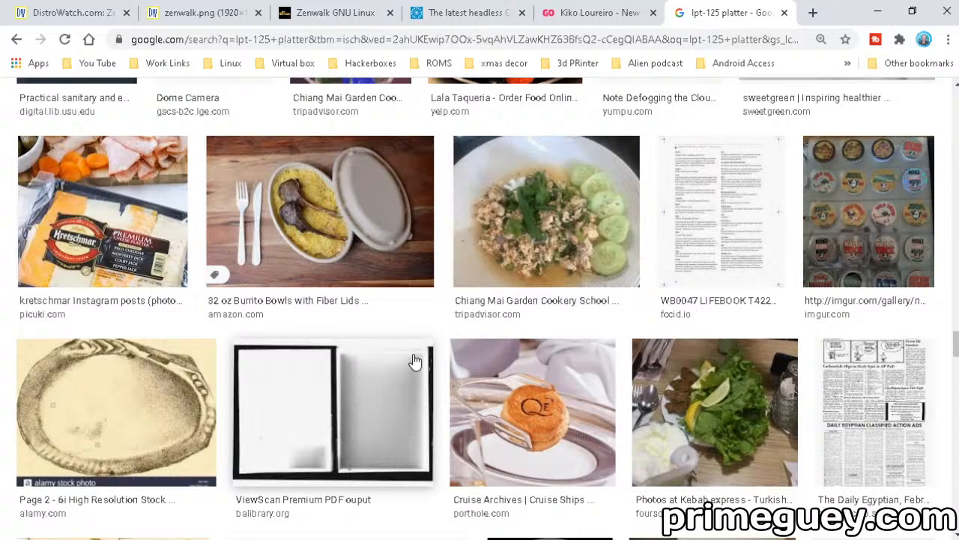
scroll(416, 361, down, 4)
scroll(416, 362, down, 1)
scroll(416, 361, up, 1)
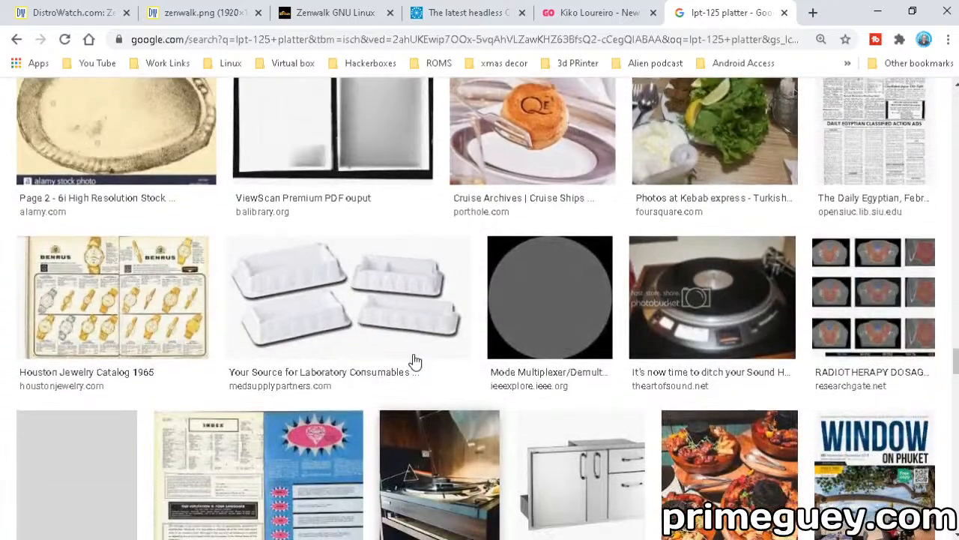
scroll(416, 361, down, 2)
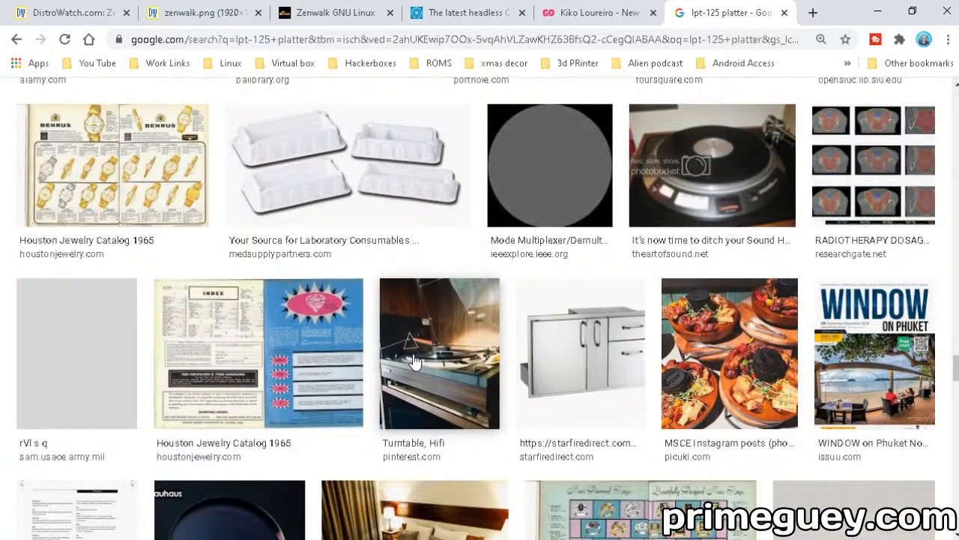
scroll(416, 361, down, 3)
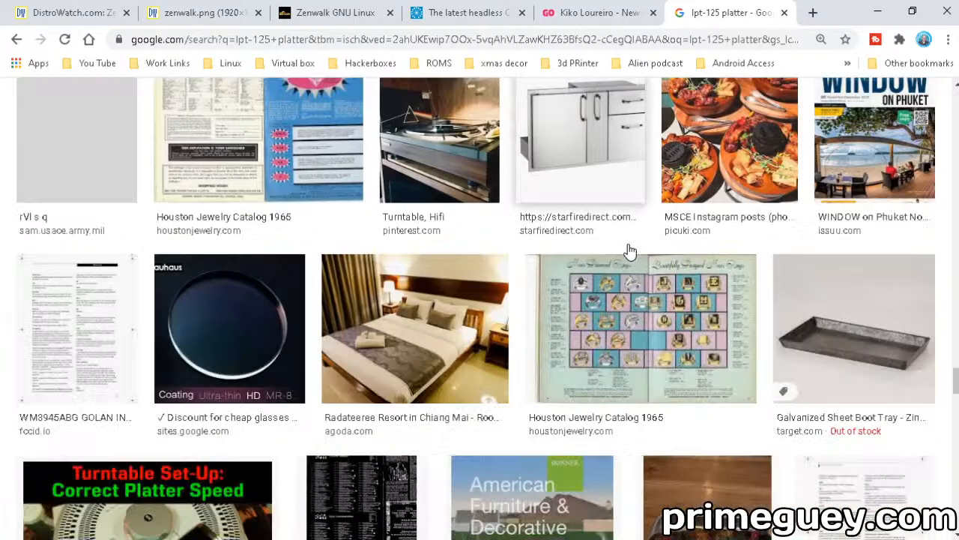
scroll(524, 300, down, 2)
scroll(623, 251, down, 2)
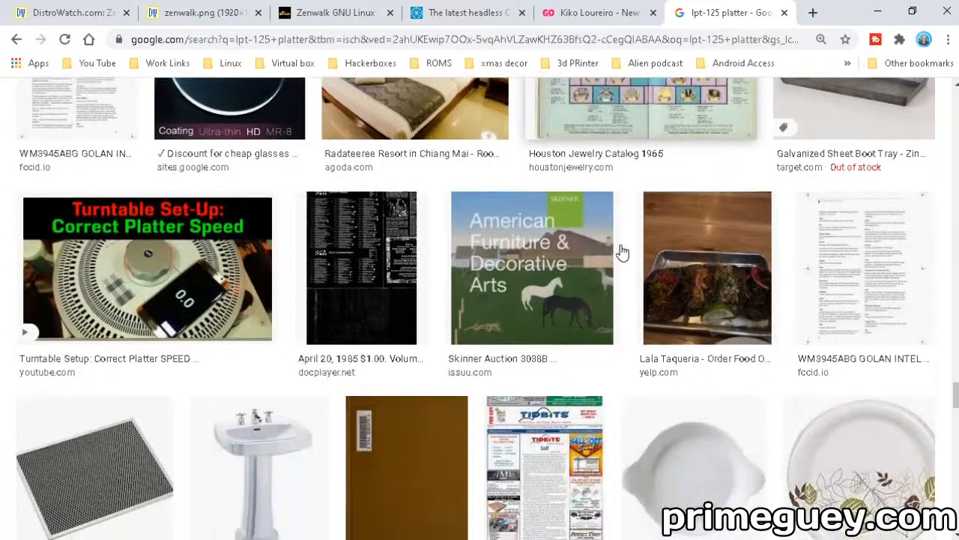
scroll(225, 278, down, 3)
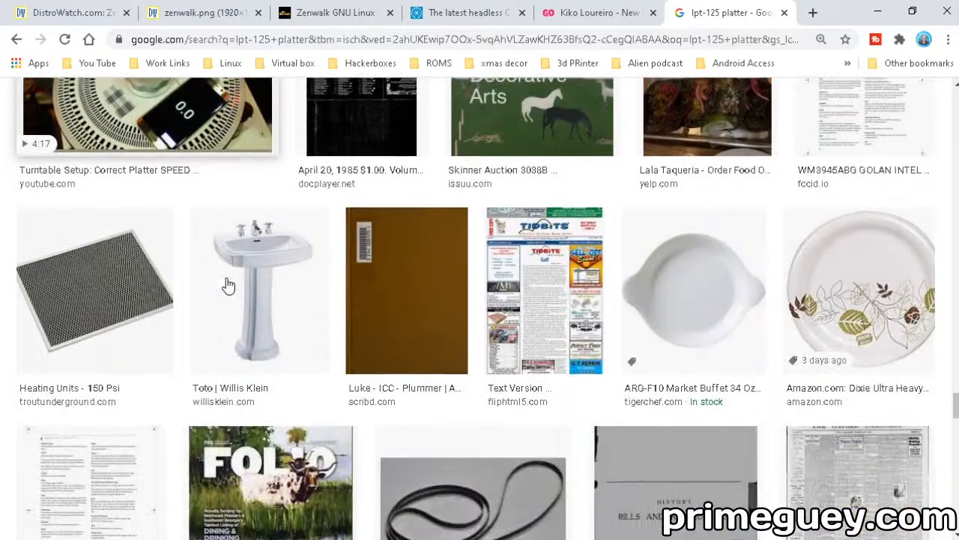
scroll(225, 277, up, 2)
scroll(255, 276, down, 8)
scroll(255, 276, down, 4)
scroll(255, 276, down, 4)
scroll(254, 276, down, 4)
scroll(258, 277, down, 4)
scroll(259, 277, up, 5)
scroll(259, 278, up, 2)
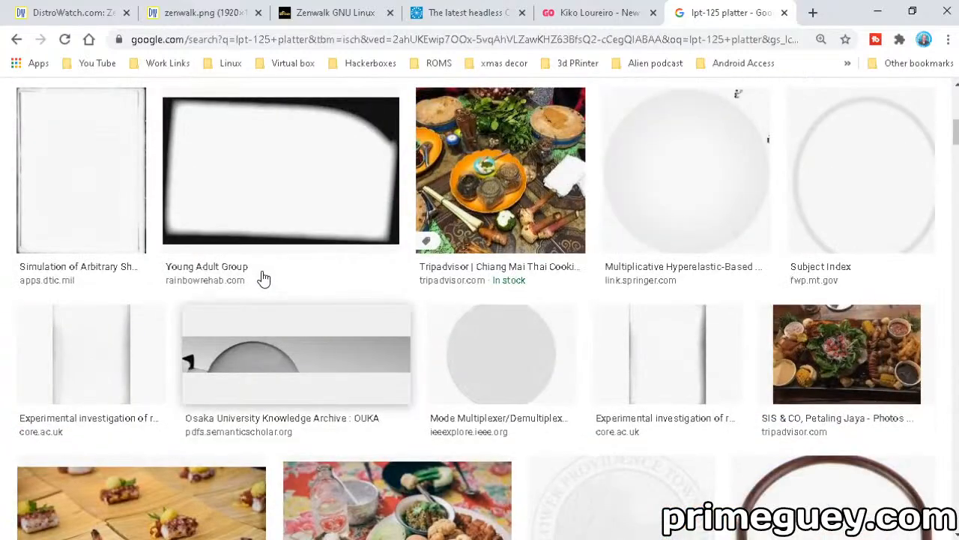
scroll(258, 278, up, 5)
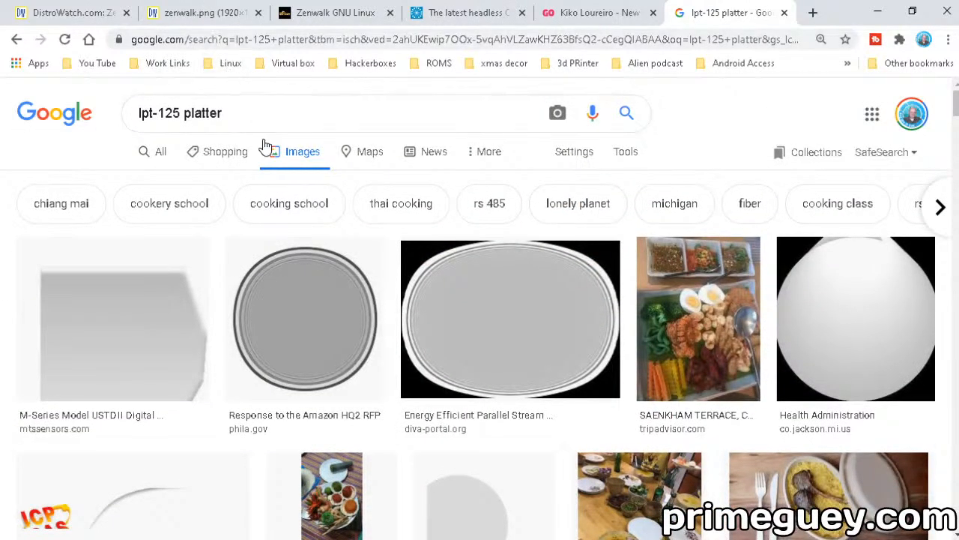
Change the image search query to 'lpt-125 turntable' and run it
click(257, 114)
key(BackSpace)
key(BackSpace)
key(BackSpace)
key(BackSpace)
key(BackSpace)
key(BackSpace)
key(BackSpace)
text(tu)
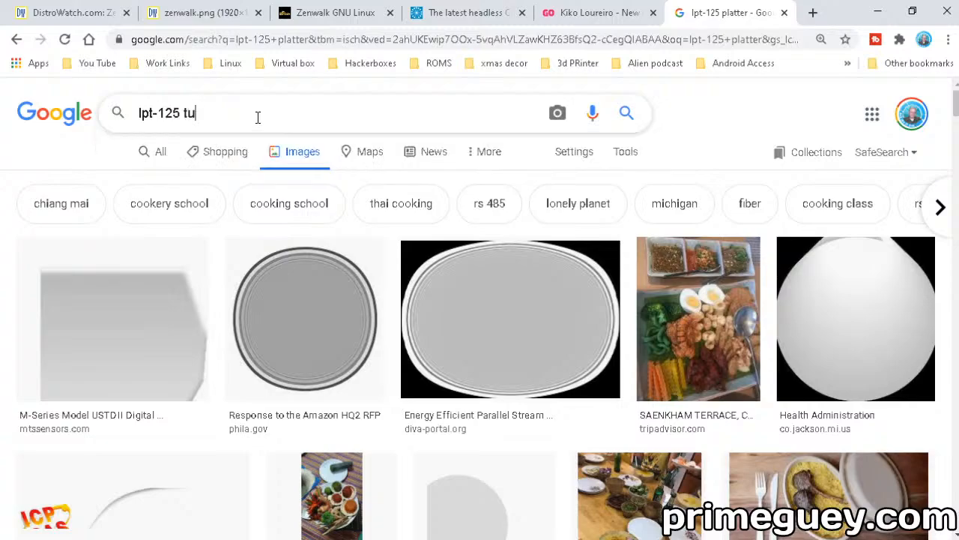
text(rntable)
key(Return)
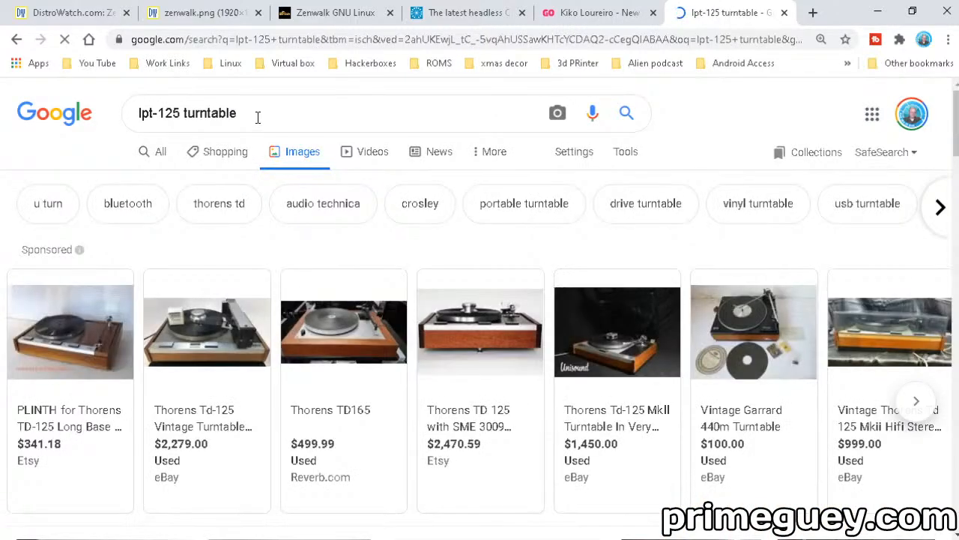
scroll(457, 262, down, 3)
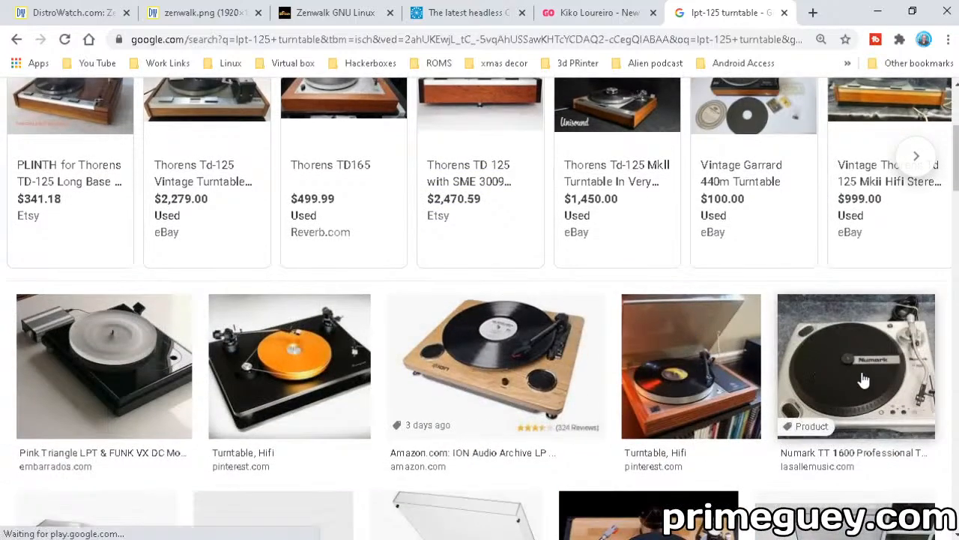
scroll(863, 380, down, 3)
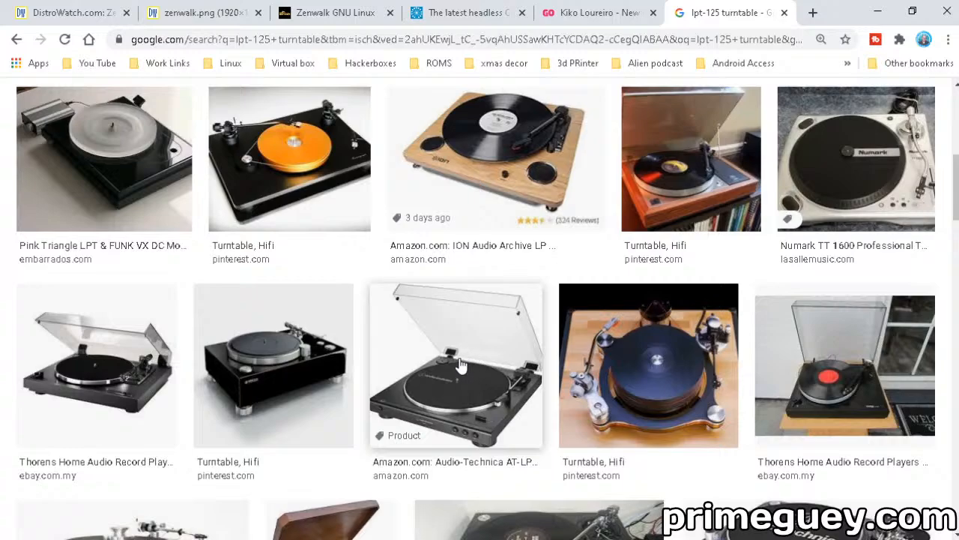
scroll(446, 421, up, 1)
View the Audio-Technica turntable image in its own tab, then close that tab
right_click(462, 416)
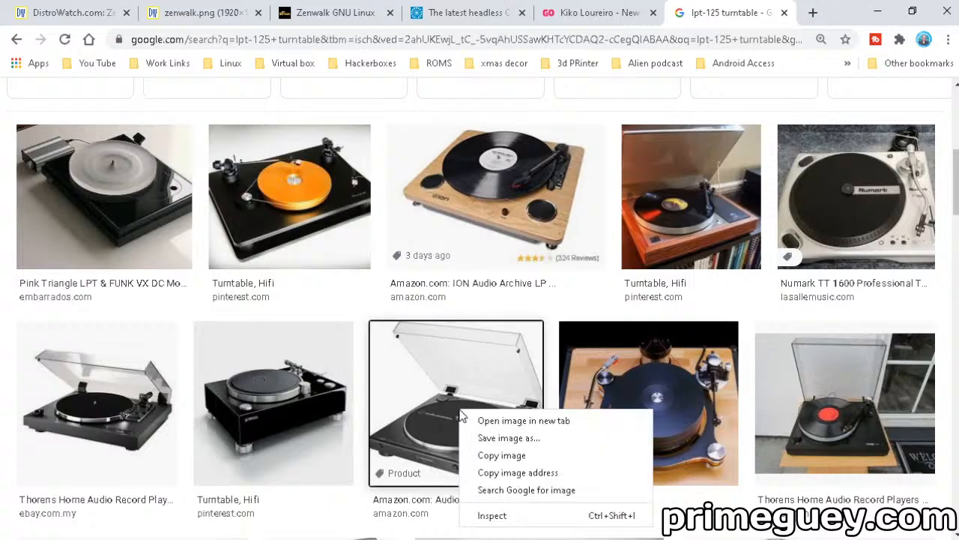
click(481, 421)
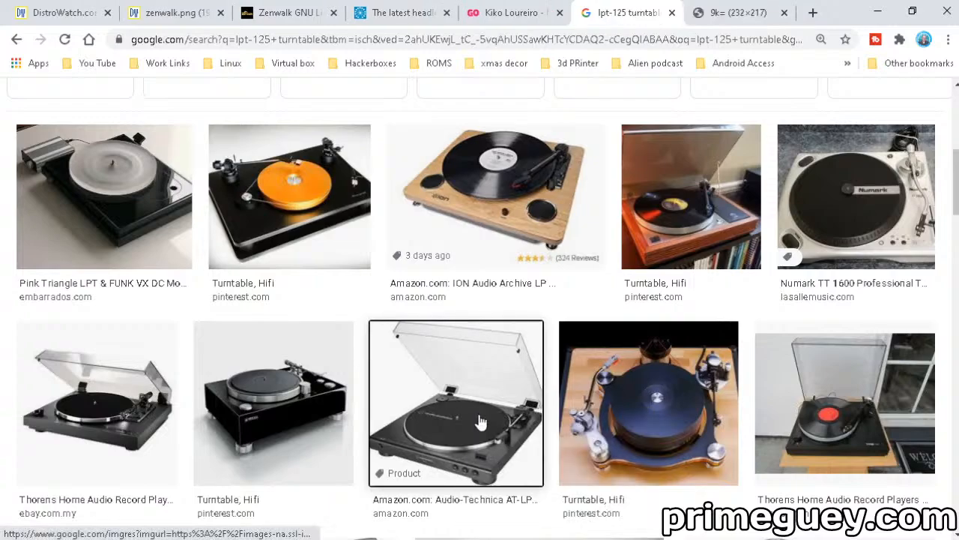
click(731, 16)
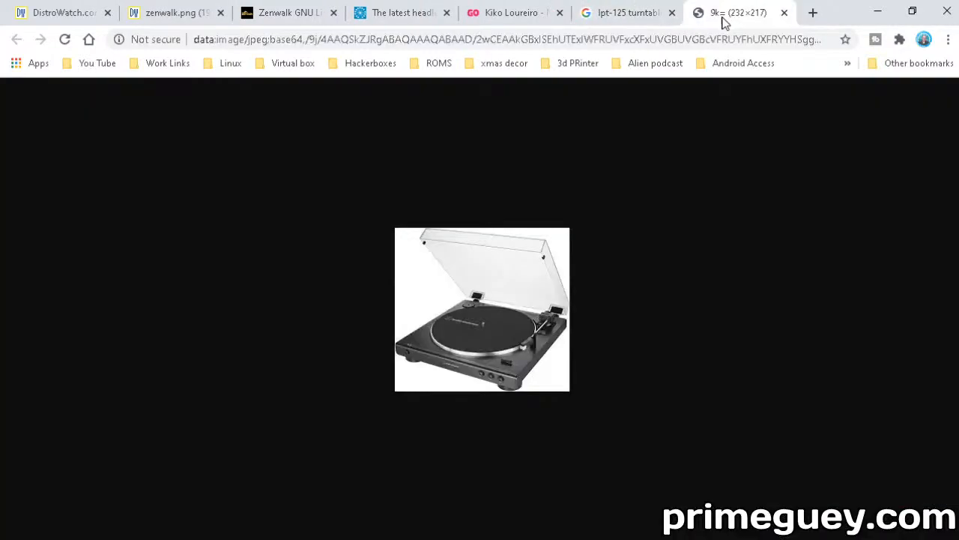
click(788, 16)
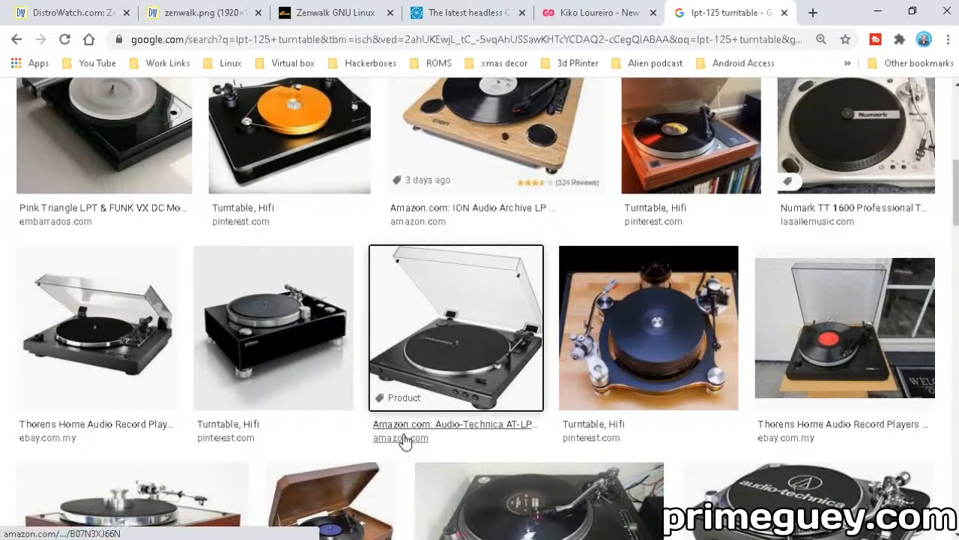
Open the amazon.com listing for the turntable in a new tab
right_click(405, 440)
click(465, 292)
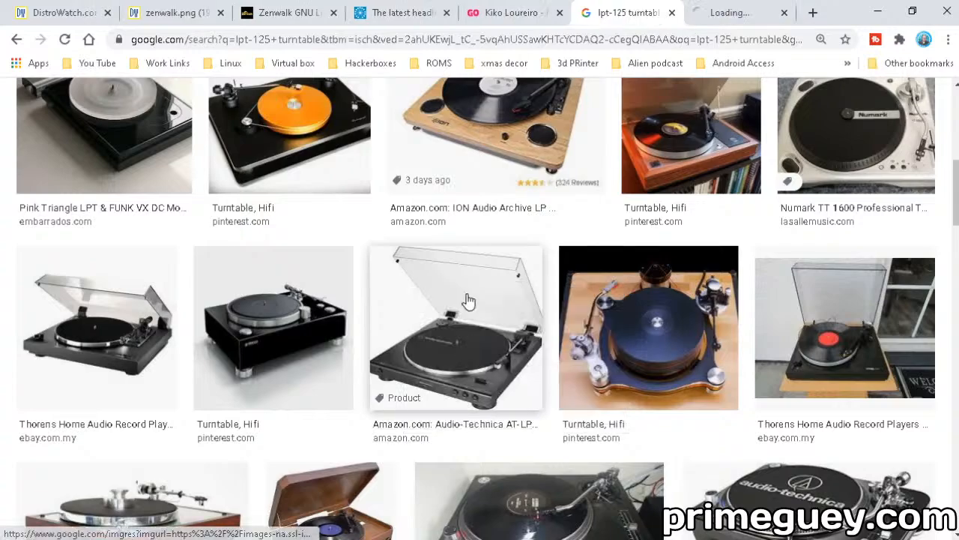
scroll(468, 301, down, 3)
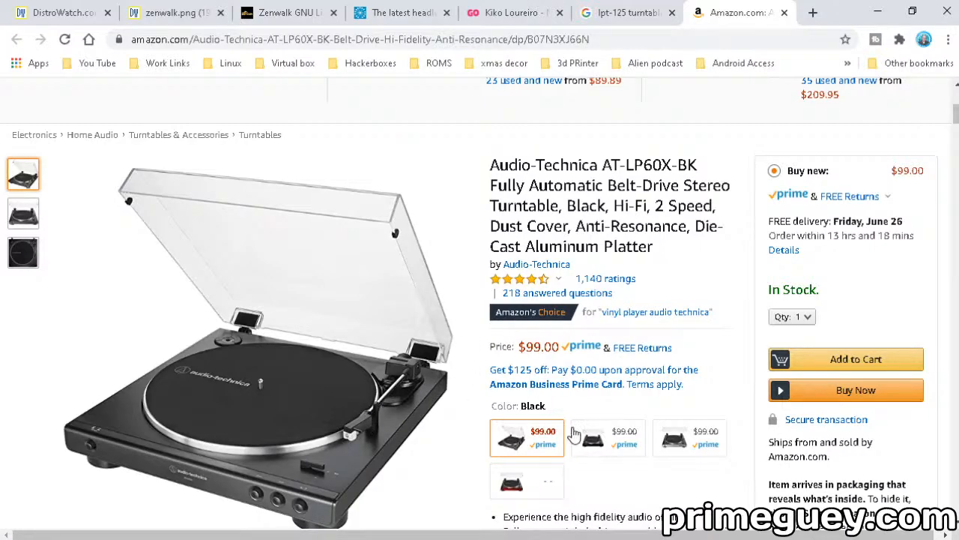
Dismiss the AmazonSmile charity donation prompt on the AT-LP60X-BK listing
click(608, 312)
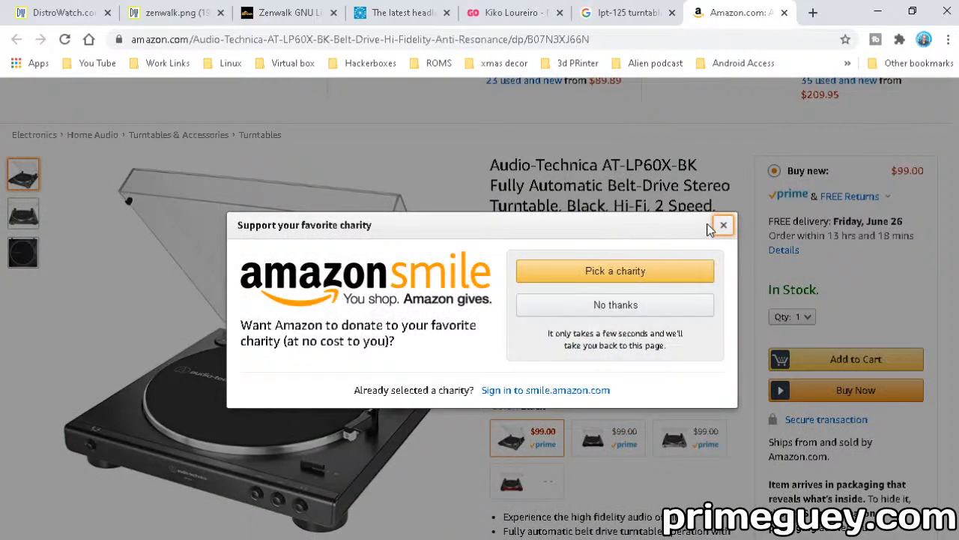
click(723, 224)
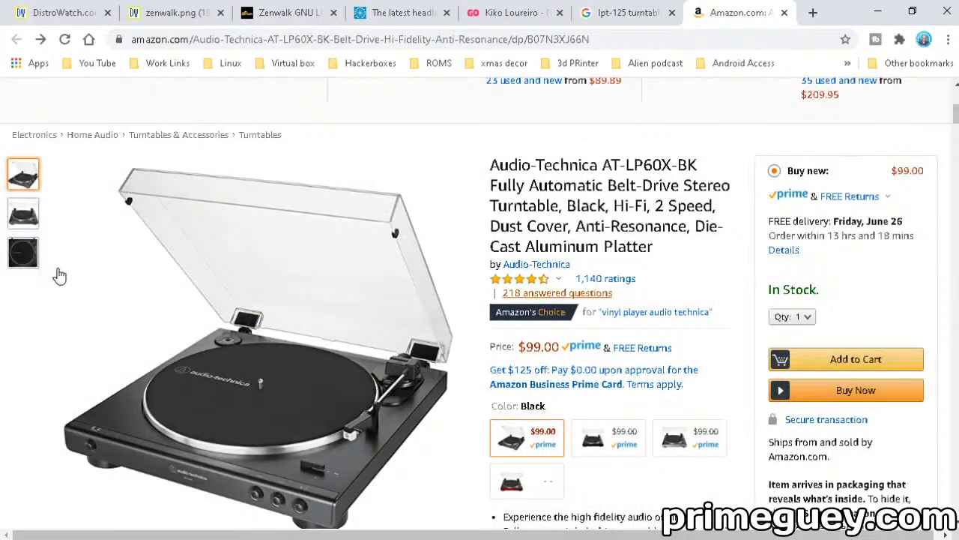
scroll(62, 275, up, 5)
scroll(90, 274, up, 3)
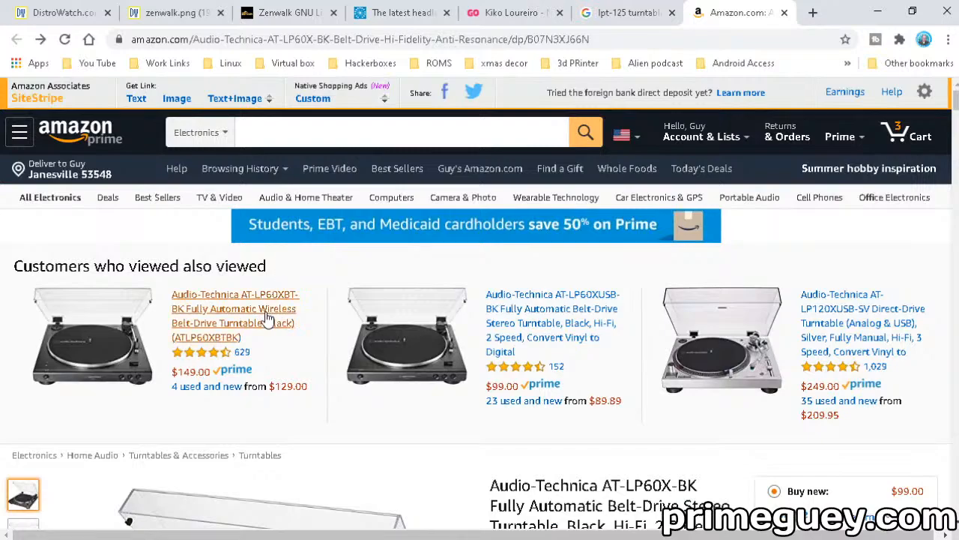
Open the AT-LP120XUSB-SV listing and view the turntable from another angle
click(871, 324)
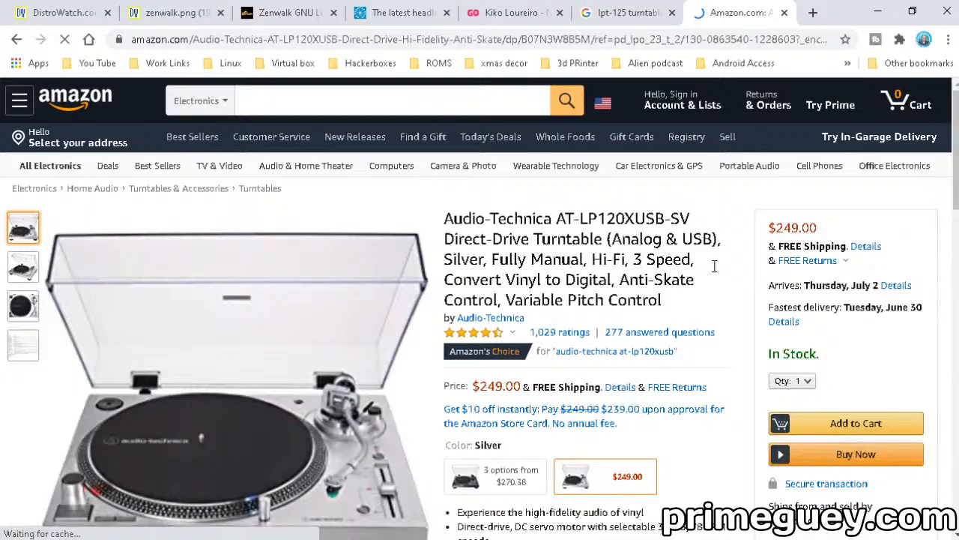
scroll(740, 283, down, 3)
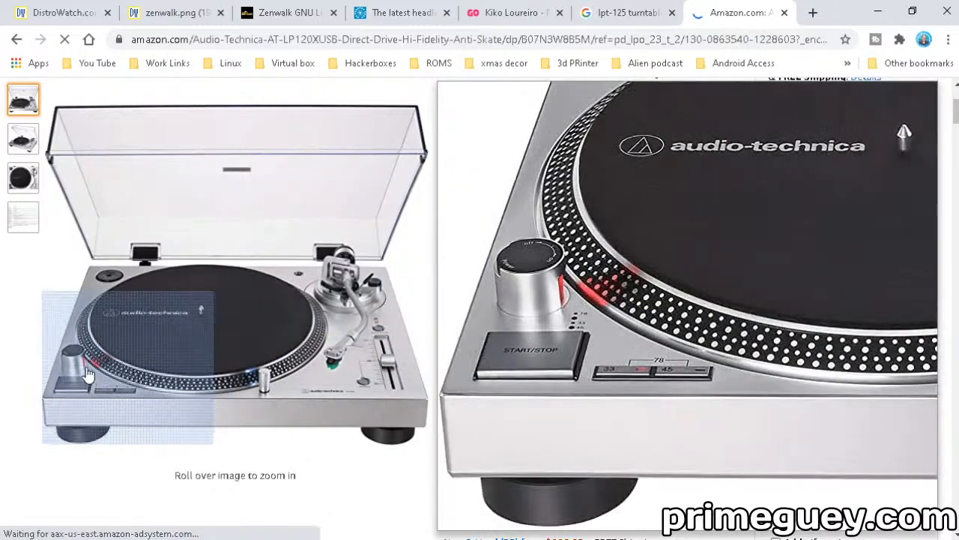
mouse_move(128, 180)
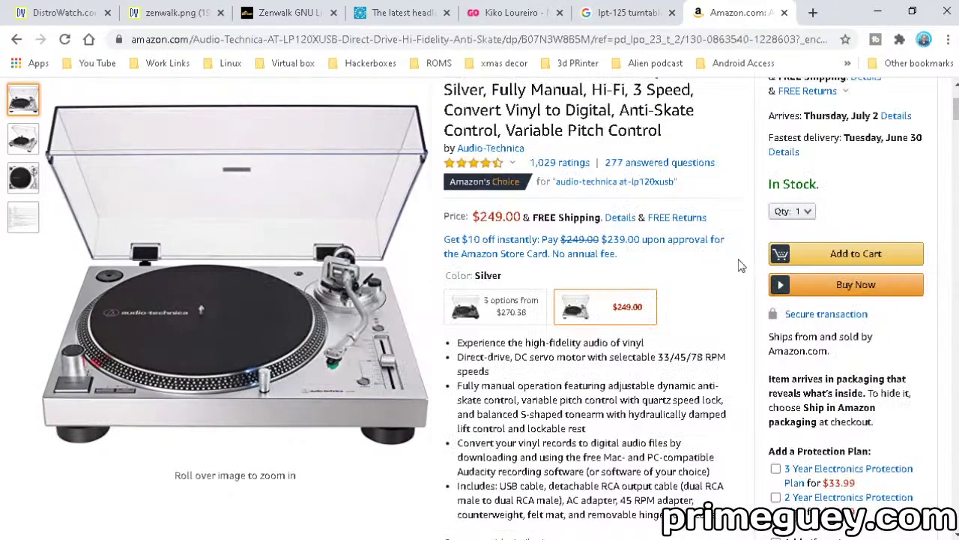
mouse_move(225, 375)
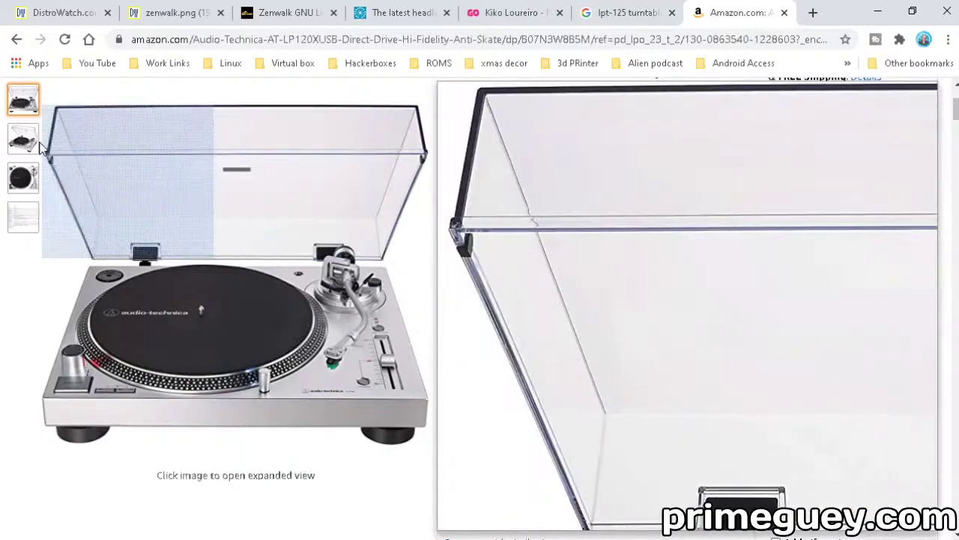
click(23, 141)
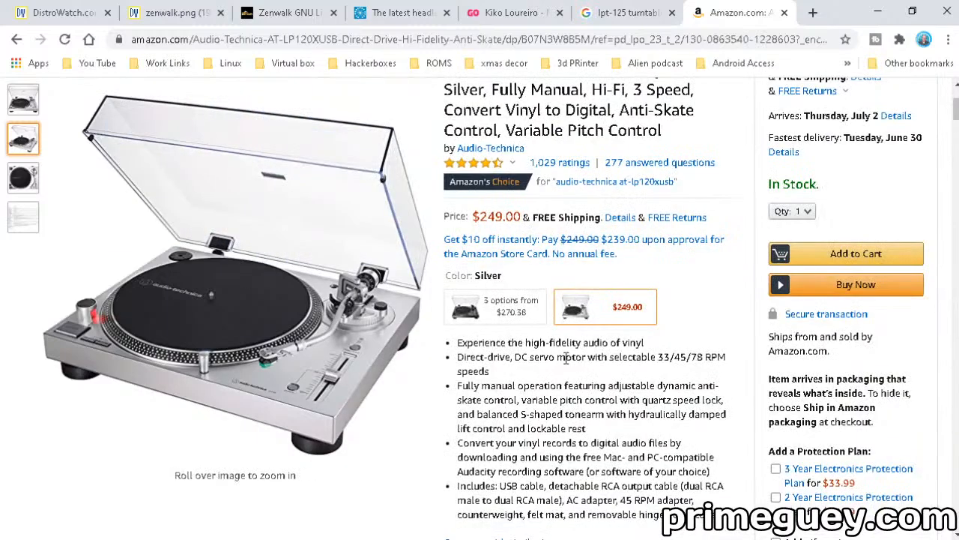
Switch the turntable to the black version, then back to the silver $249.00 version
click(532, 315)
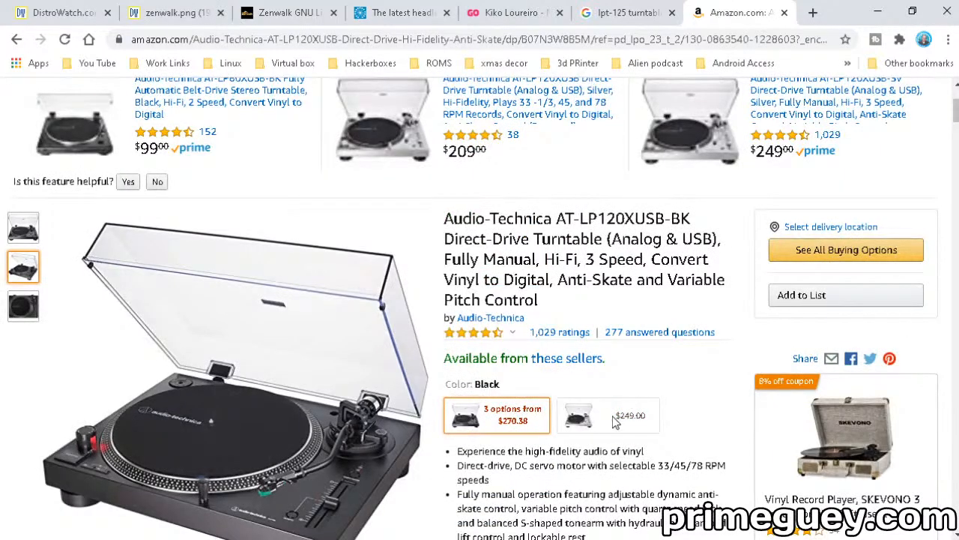
click(610, 424)
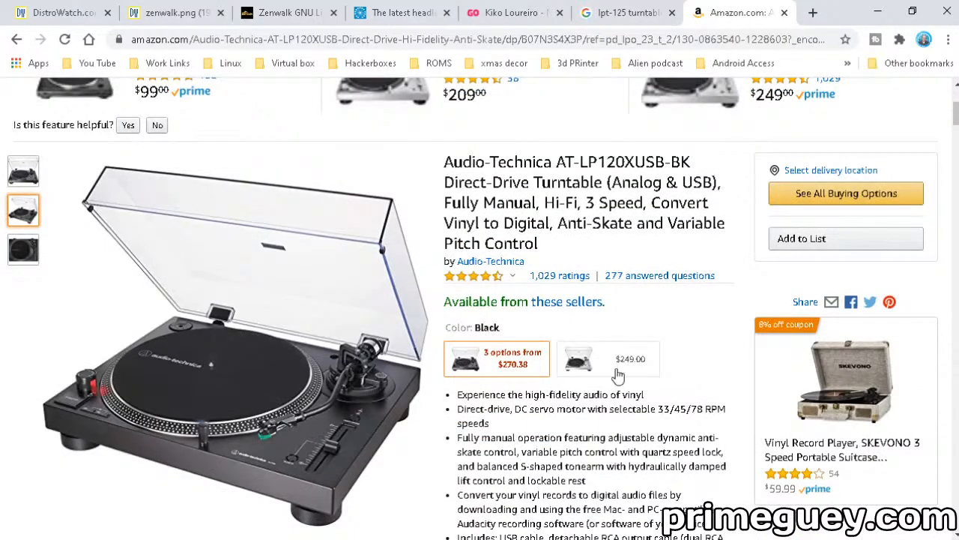
click(618, 367)
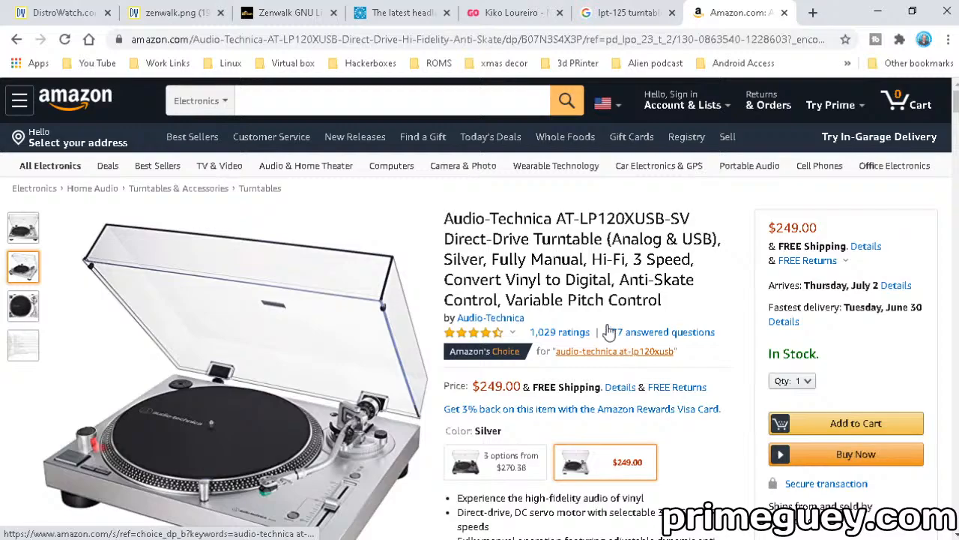
Close the Amazon product page and the turntable image search tab
click(783, 13)
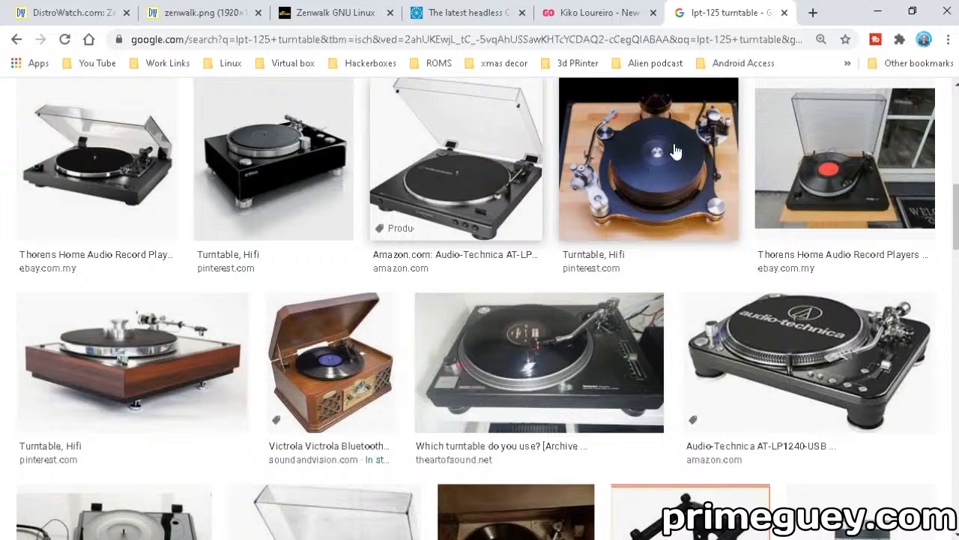
click(786, 13)
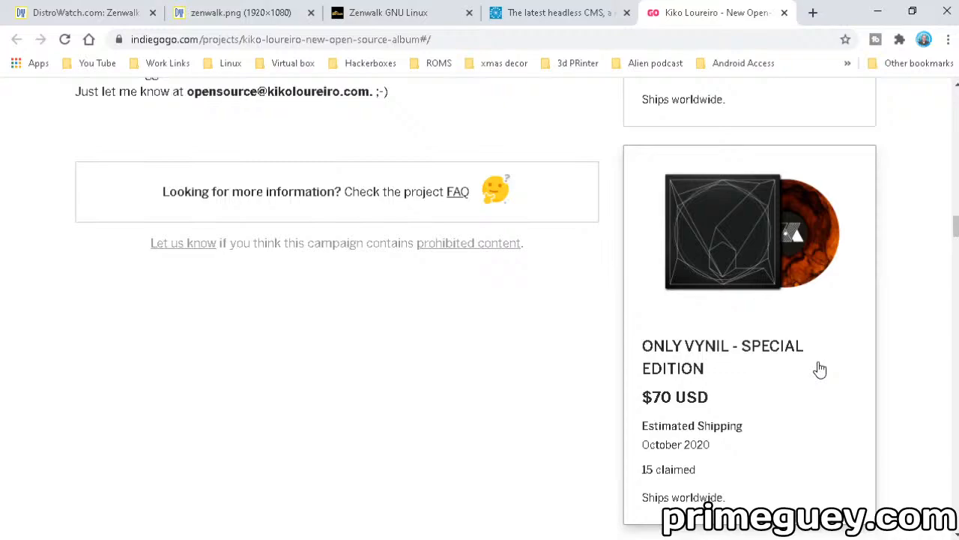
scroll(795, 369, up, 1)
scroll(757, 371, down, 2)
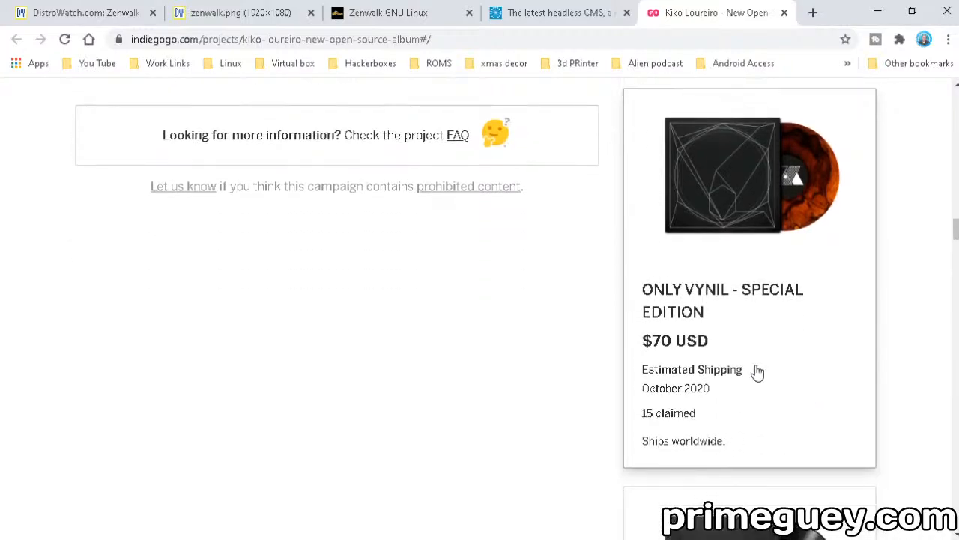
scroll(758, 370, down, 2)
scroll(757, 370, down, 1)
scroll(758, 371, down, 2)
scroll(758, 370, up, 3)
scroll(757, 370, up, 1)
scroll(758, 371, up, 1)
scroll(758, 370, down, 3)
scroll(758, 370, down, 3)
scroll(757, 370, up, 6)
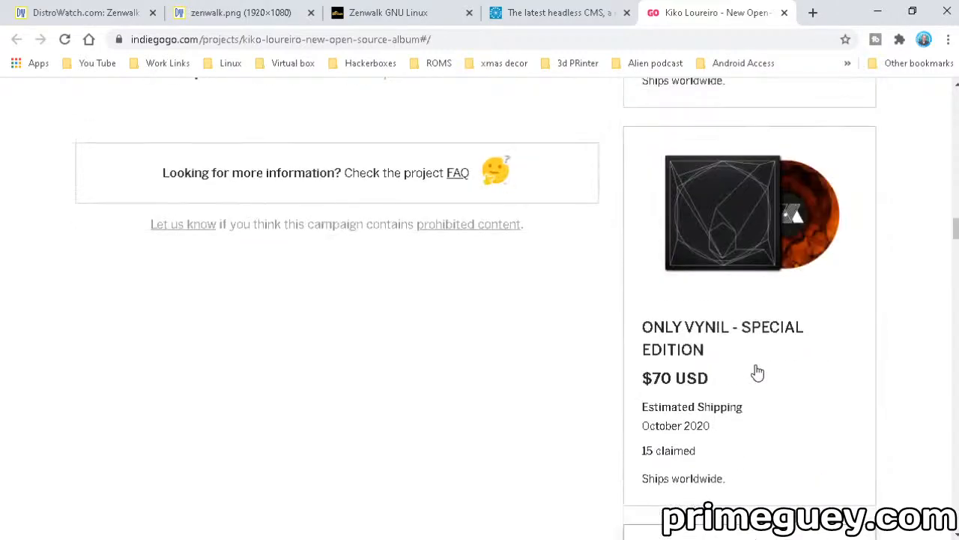
Bring up options for the vinyl perk image and dismiss them without acting
right_click(773, 253)
click(795, 266)
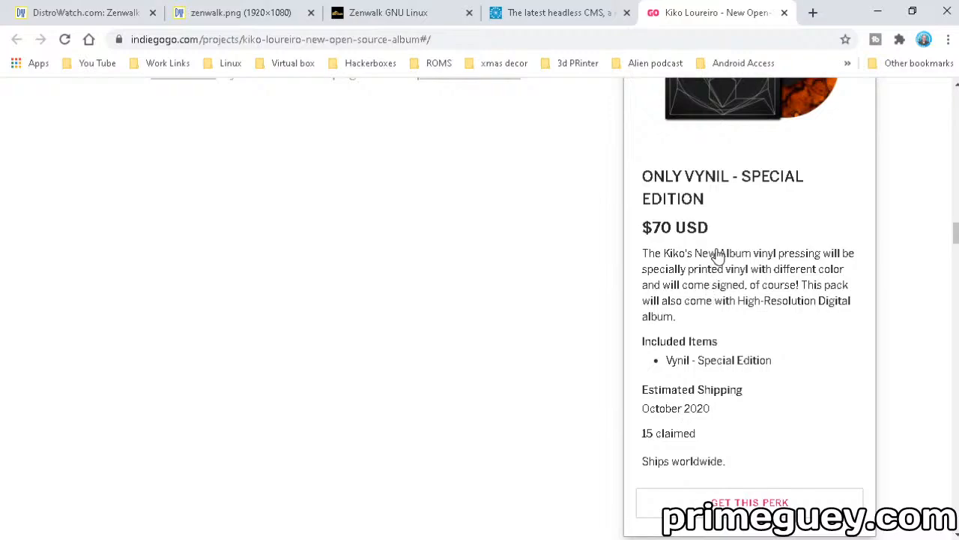
scroll(791, 350, down, 1)
scroll(790, 351, down, 1)
scroll(791, 351, down, 2)
scroll(796, 406, down, 2)
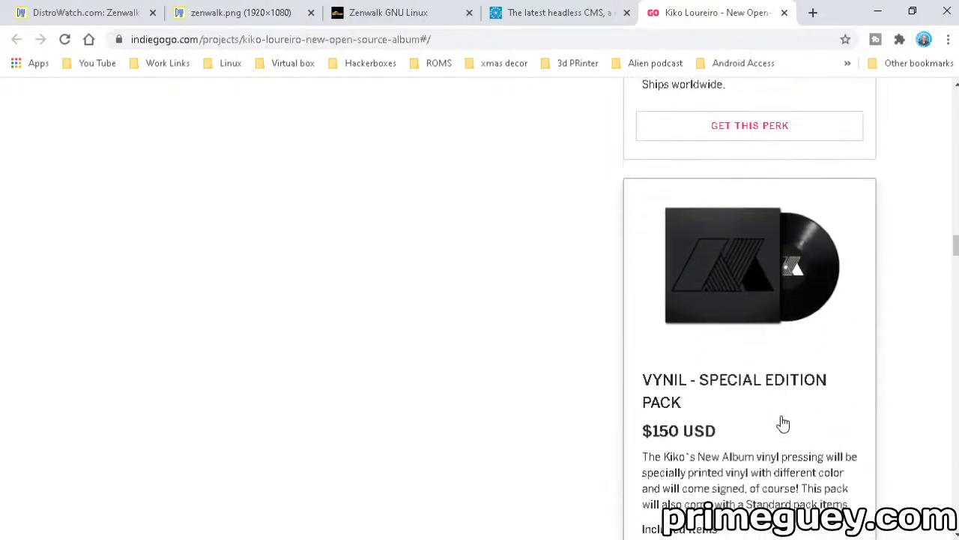
scroll(796, 407, down, 1)
scroll(796, 407, down, 2)
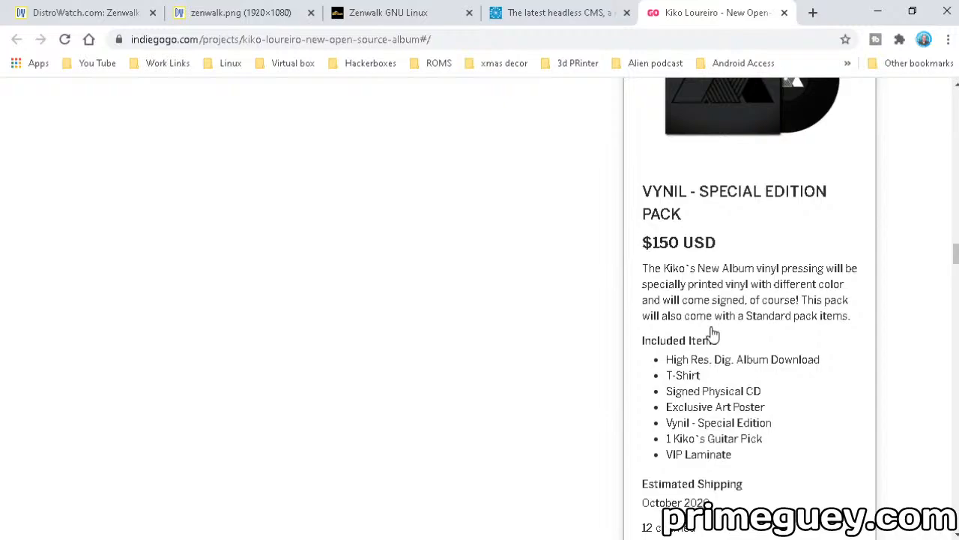
scroll(713, 335, down, 10)
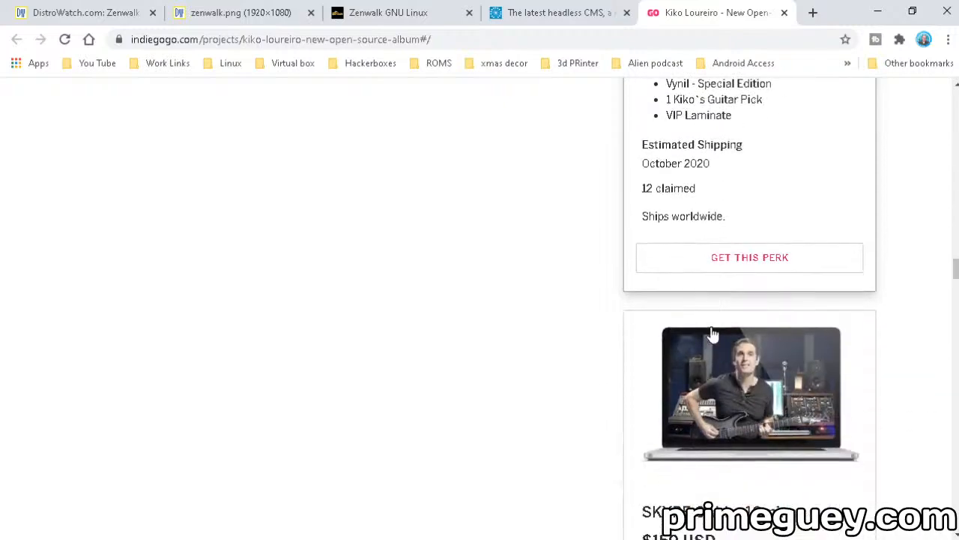
scroll(712, 335, down, 2)
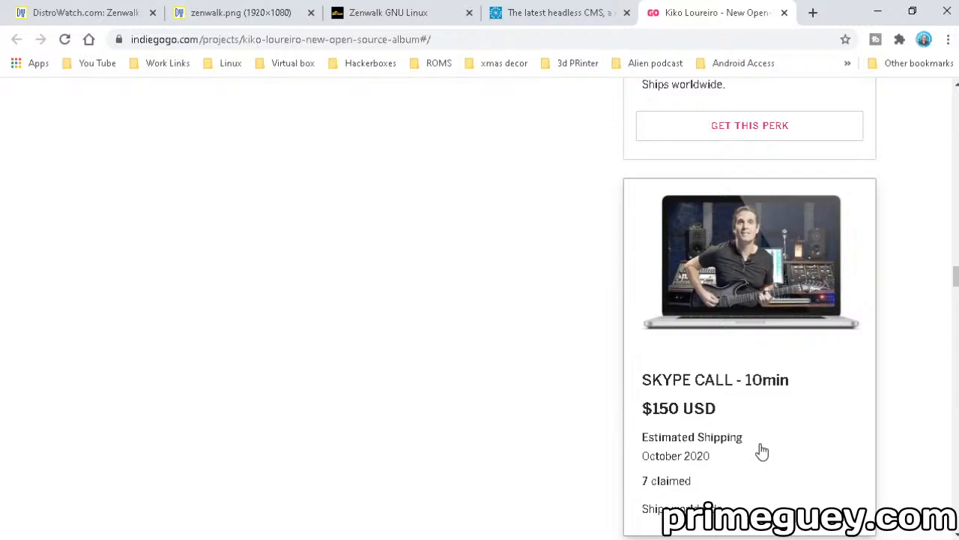
scroll(762, 450, down, 2)
scroll(762, 450, down, 2)
scroll(762, 450, down, 2)
scroll(762, 451, down, 3)
scroll(762, 451, down, 2)
scroll(762, 451, down, 1)
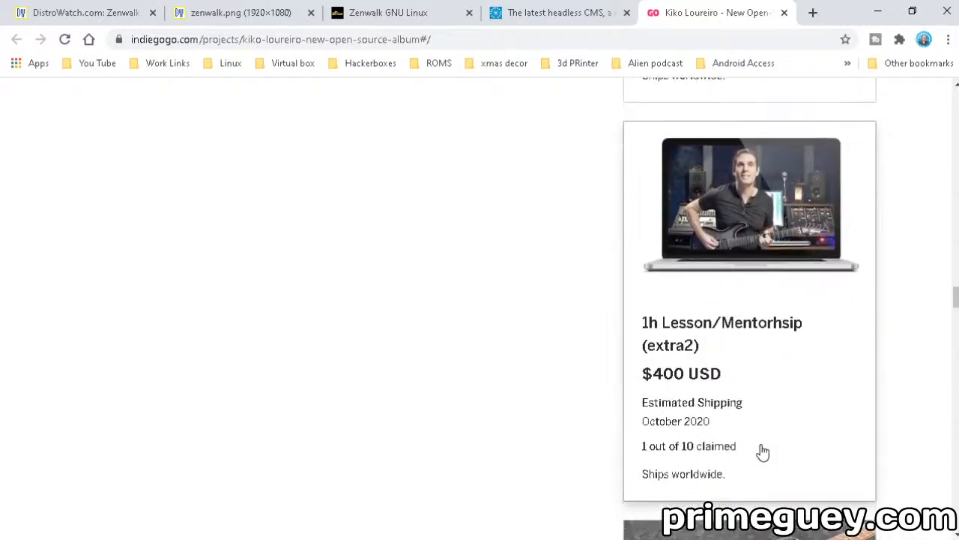
scroll(762, 450, down, 1)
scroll(762, 450, down, 3)
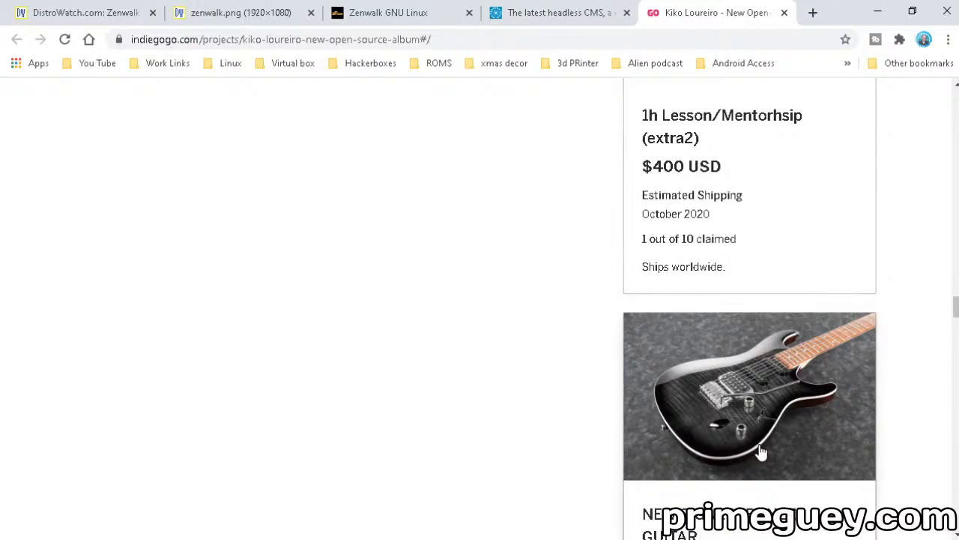
scroll(762, 450, down, 3)
scroll(762, 451, down, 1)
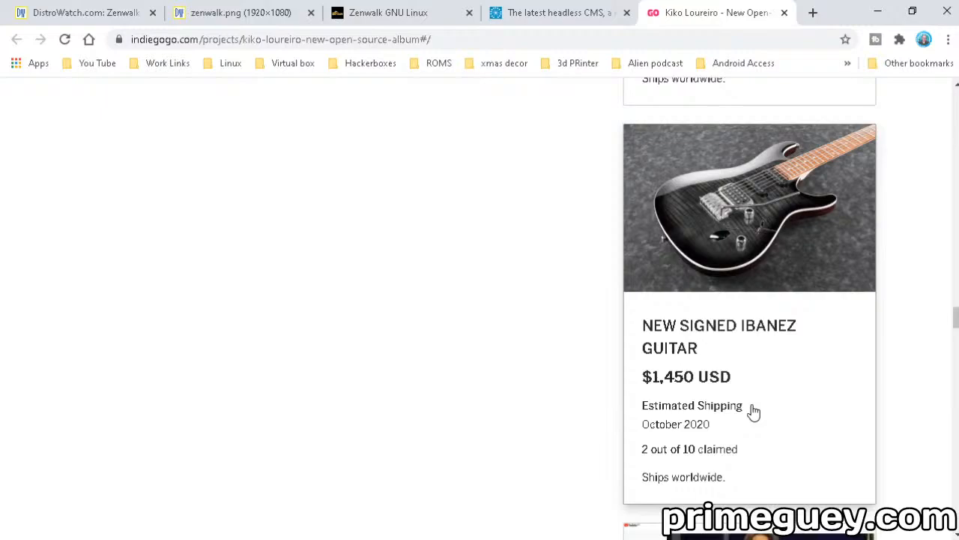
scroll(754, 410, down, 3)
scroll(754, 410, down, 2)
scroll(754, 410, down, 1)
scroll(753, 410, down, 3)
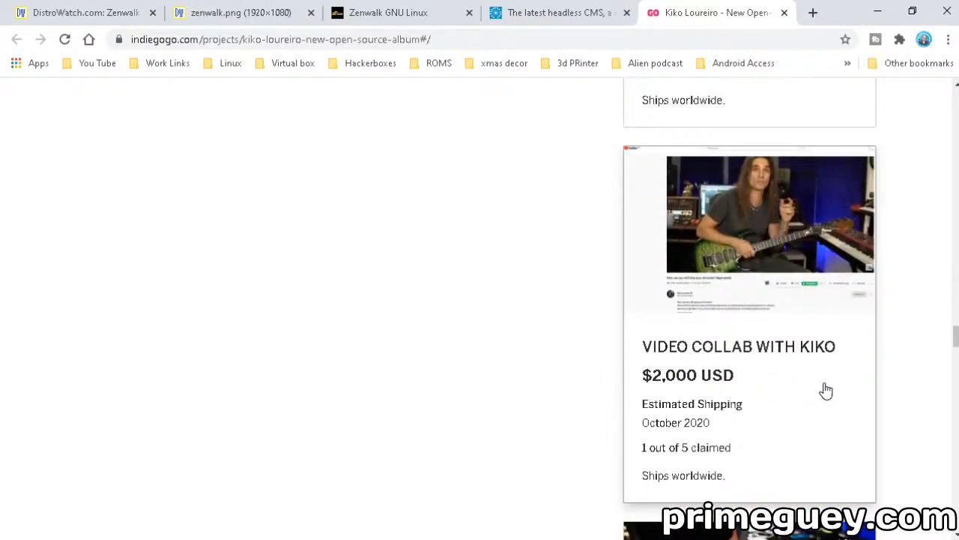
scroll(779, 395, down, 2)
scroll(779, 395, down, 2)
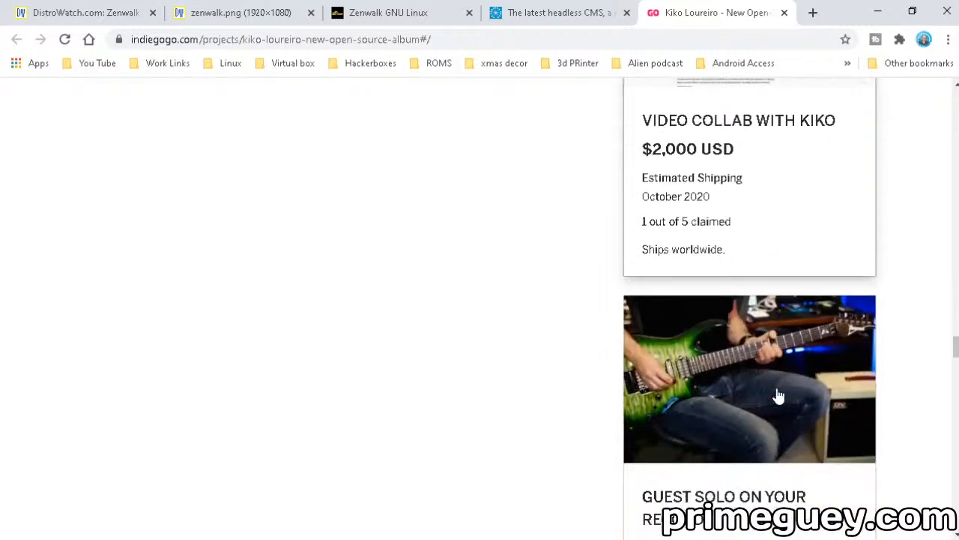
scroll(777, 395, down, 3)
scroll(773, 395, down, 1)
scroll(773, 395, down, 1)
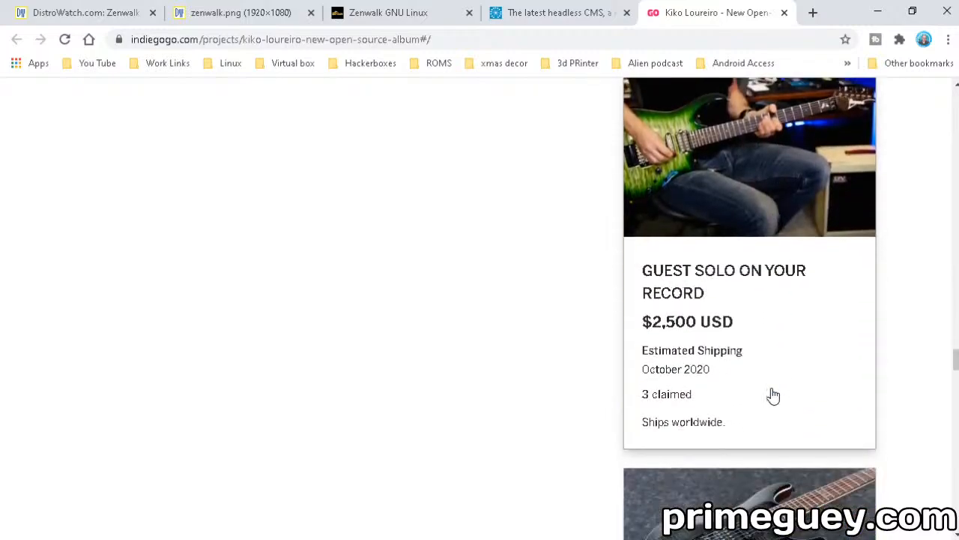
scroll(773, 395, up, 1)
scroll(773, 395, down, 2)
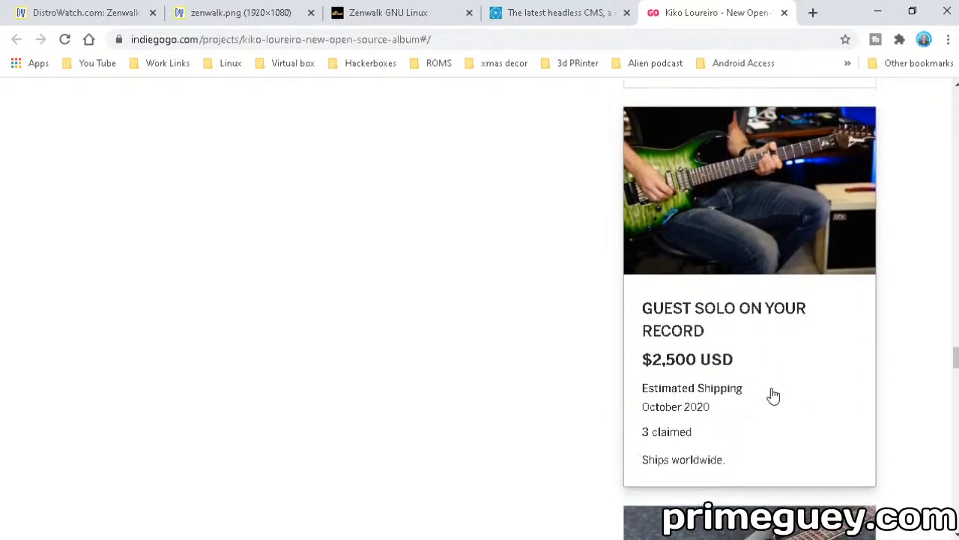
scroll(773, 395, down, 3)
scroll(773, 395, down, 1)
scroll(771, 395, down, 4)
scroll(767, 395, down, 4)
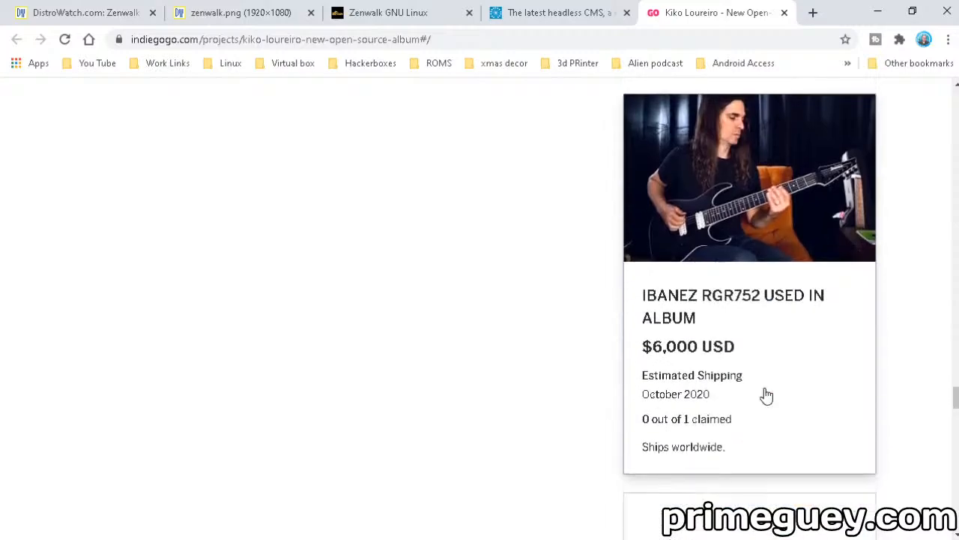
scroll(770, 395, down, 4)
scroll(772, 395, down, 2)
scroll(772, 394, down, 3)
scroll(772, 393, down, 2)
scroll(772, 393, down, 3)
scroll(772, 389, up, 2)
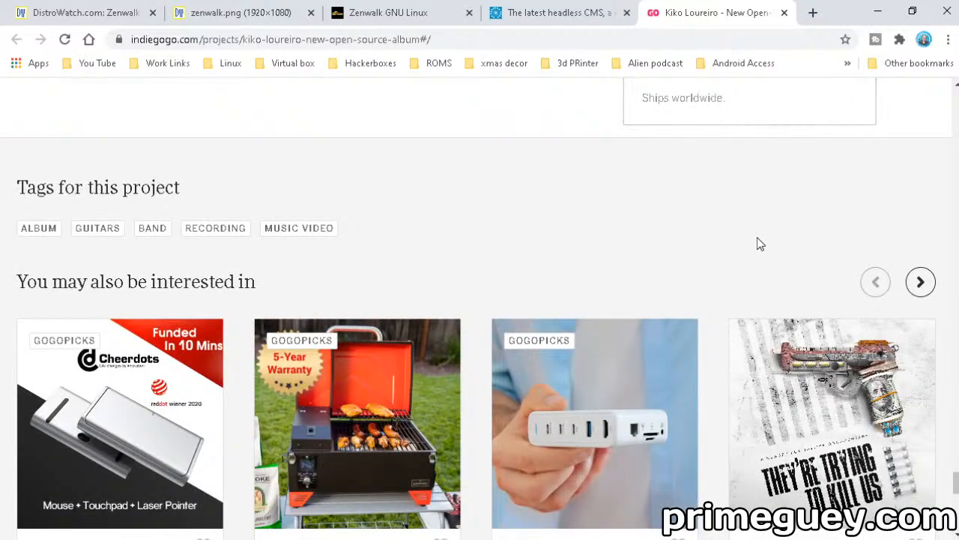
scroll(756, 238, down, 3)
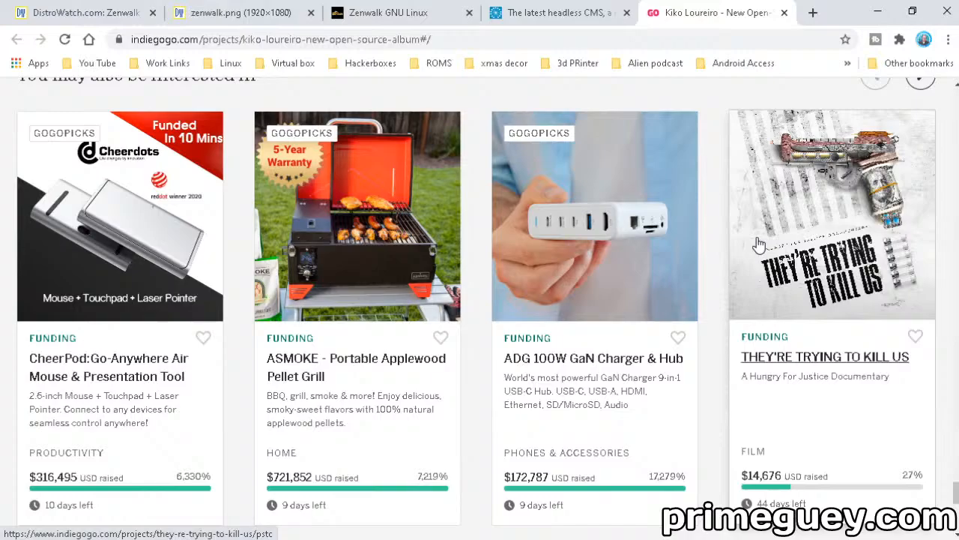
scroll(759, 240, up, 5)
scroll(759, 227, down, 4)
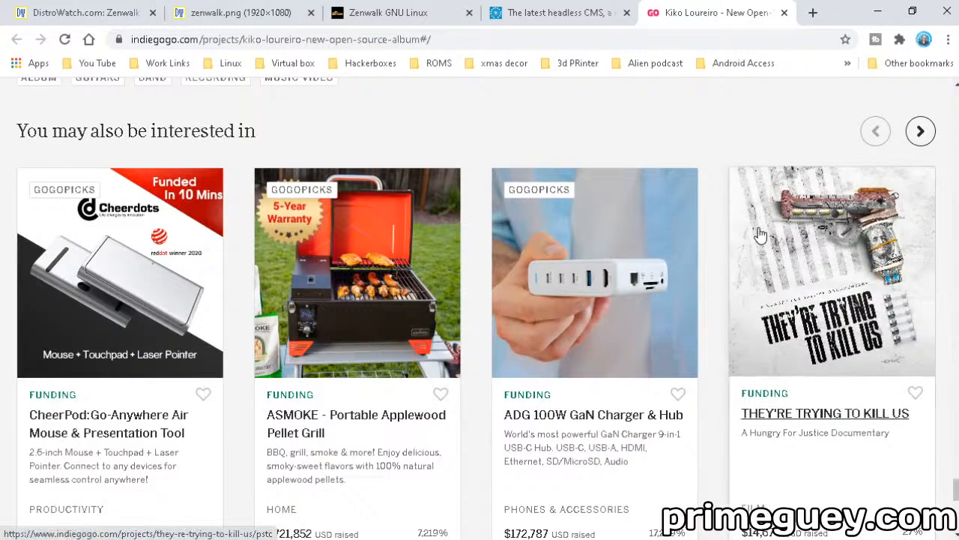
scroll(761, 232, up, 1)
scroll(761, 225, up, 5)
scroll(761, 222, down, 6)
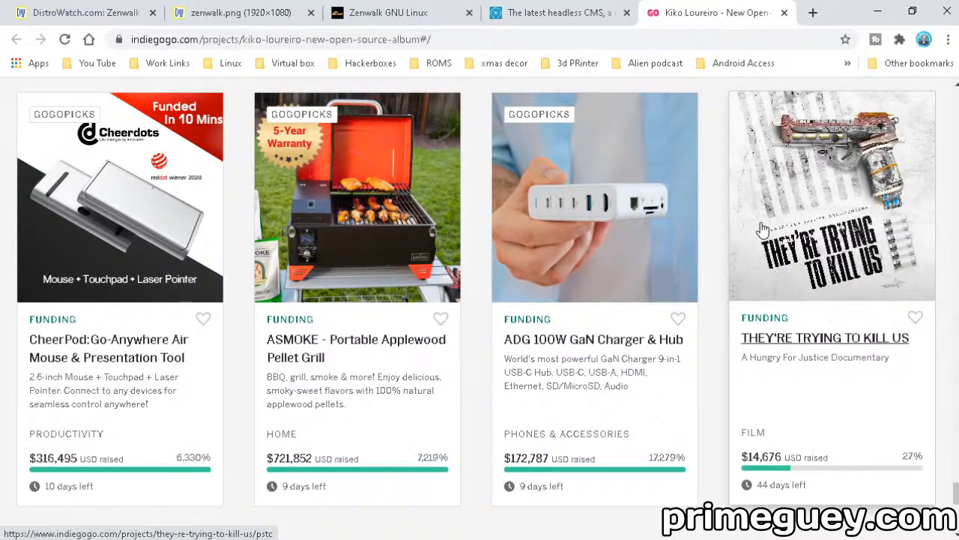
scroll(763, 228, up, 5)
scroll(749, 226, up, 3)
scroll(746, 225, up, 4)
scroll(743, 225, up, 4)
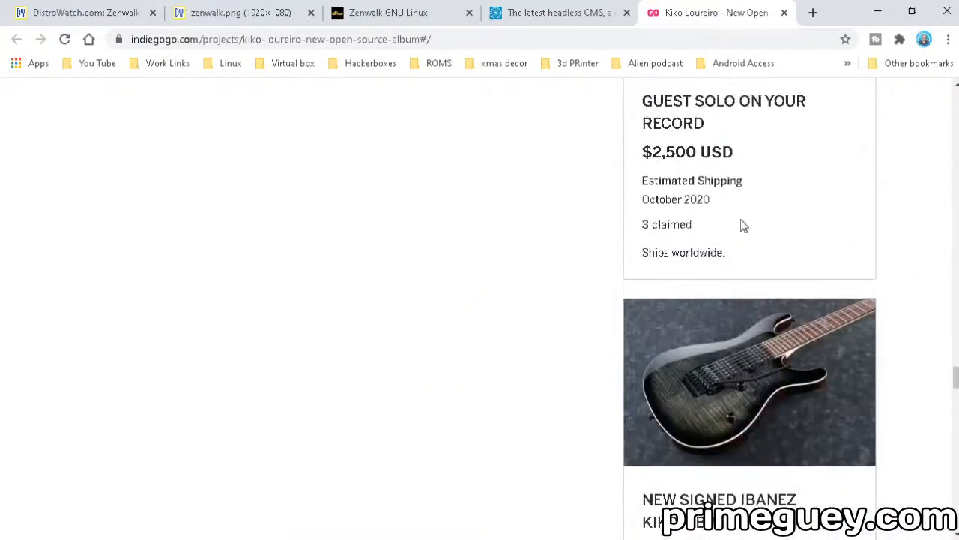
scroll(743, 225, up, 4)
scroll(744, 225, up, 4)
scroll(743, 224, up, 3)
scroll(742, 225, up, 3)
scroll(743, 225, up, 4)
scroll(744, 225, up, 3)
scroll(744, 225, up, 4)
scroll(743, 227, up, 4)
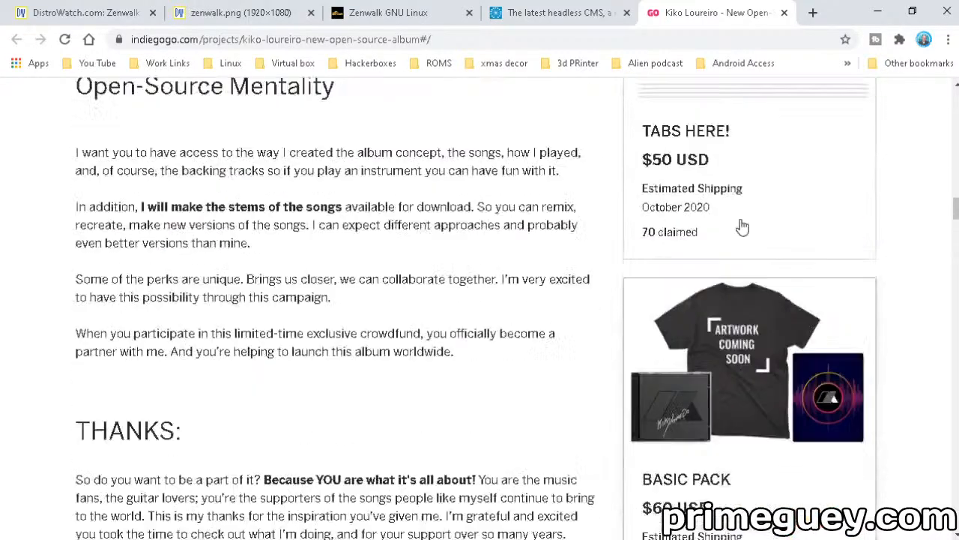
scroll(742, 226, up, 5)
scroll(743, 225, up, 1)
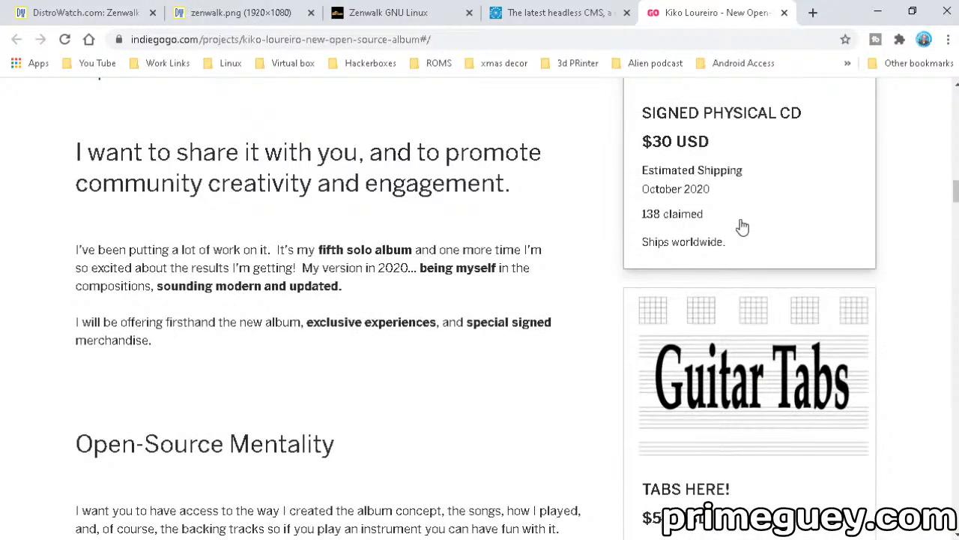
scroll(742, 225, down, 3)
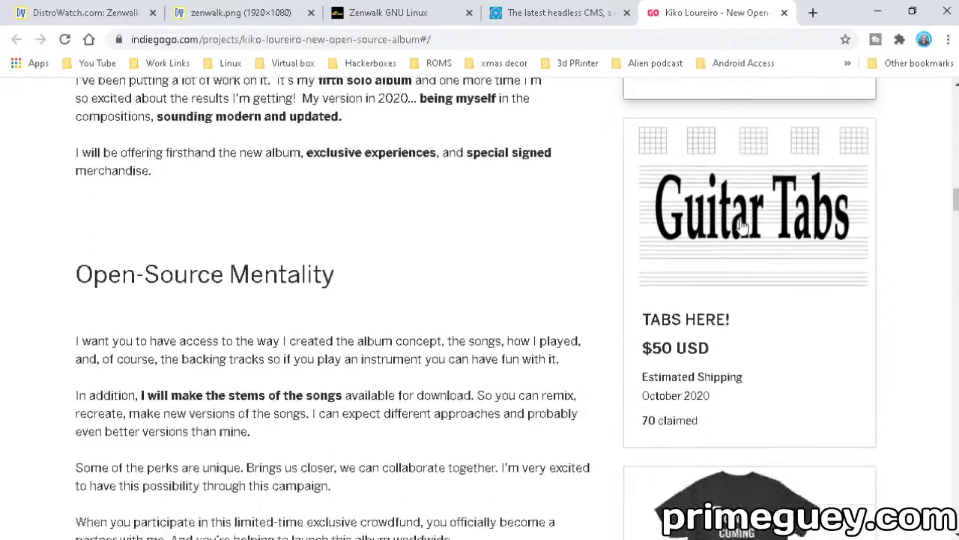
scroll(742, 225, down, 1)
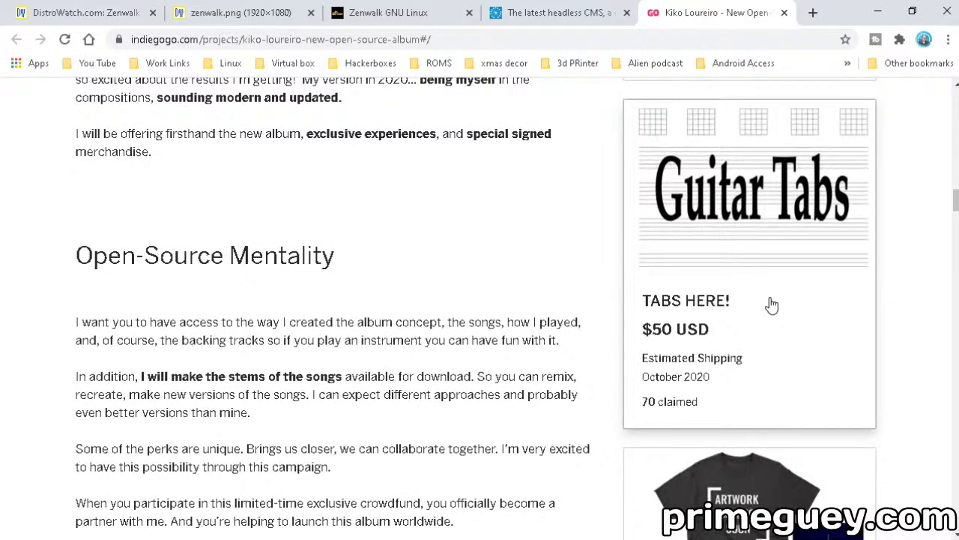
scroll(772, 304, up, 3)
scroll(772, 304, down, 3)
scroll(771, 304, down, 1)
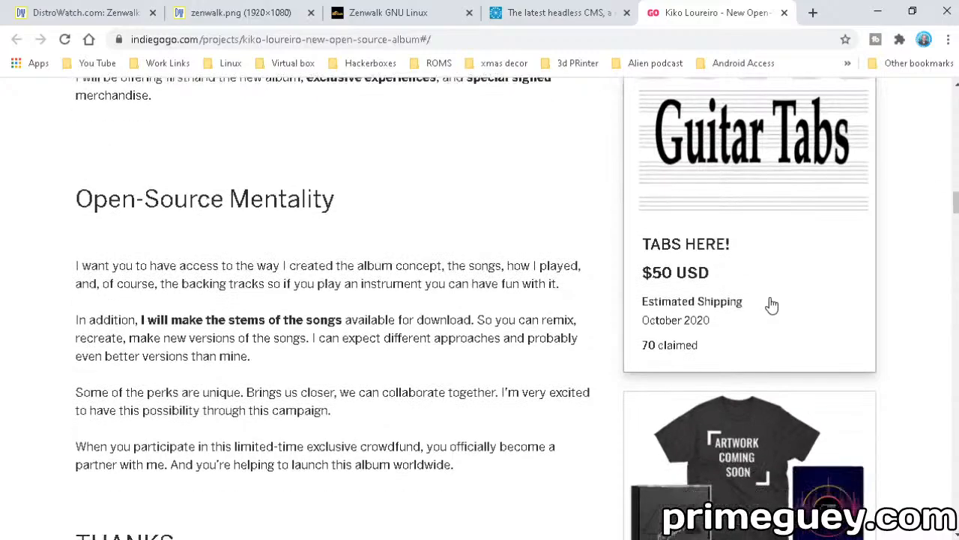
scroll(772, 303, up, 2)
scroll(772, 303, up, 1)
scroll(771, 303, up, 2)
scroll(772, 304, up, 3)
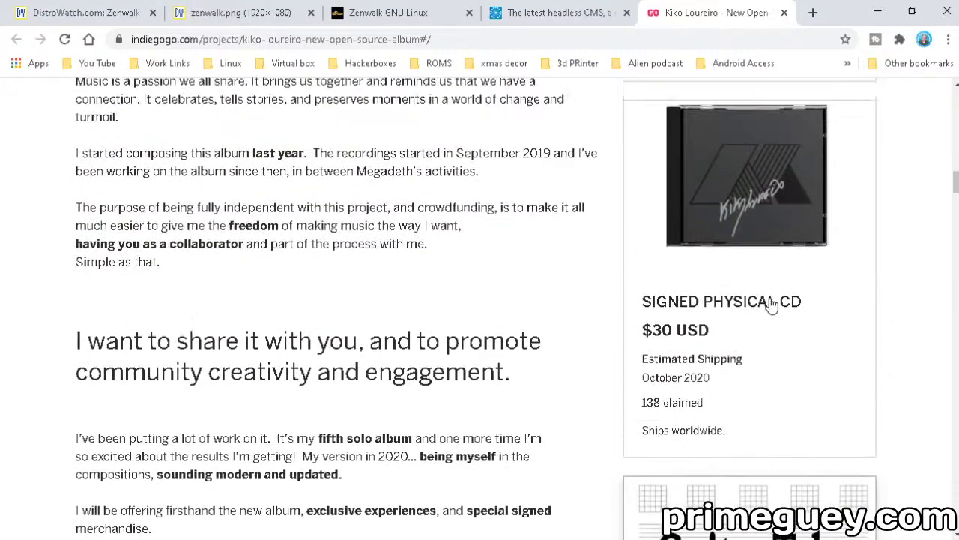
scroll(772, 304, up, 3)
scroll(772, 304, up, 3)
scroll(772, 303, up, 2)
scroll(772, 303, up, 2)
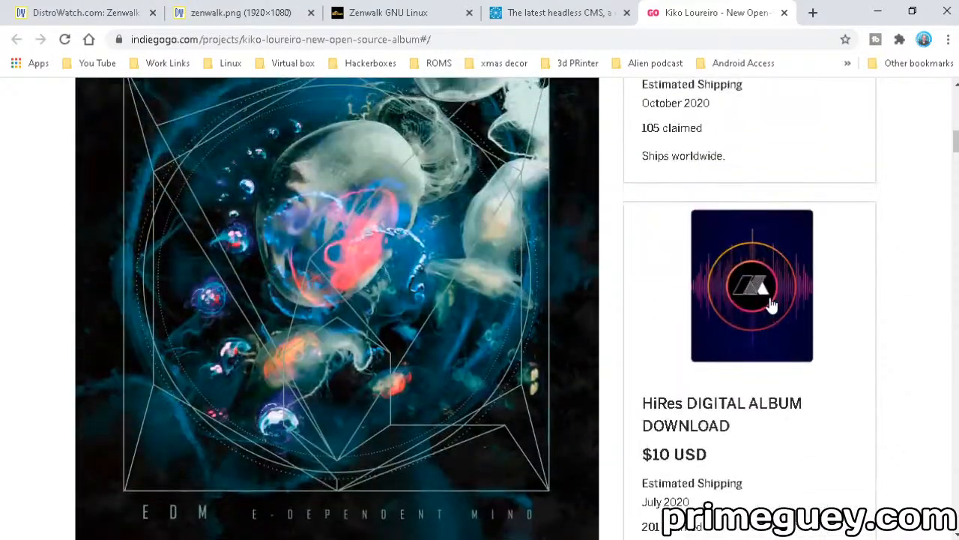
scroll(772, 303, up, 2)
scroll(772, 303, up, 2)
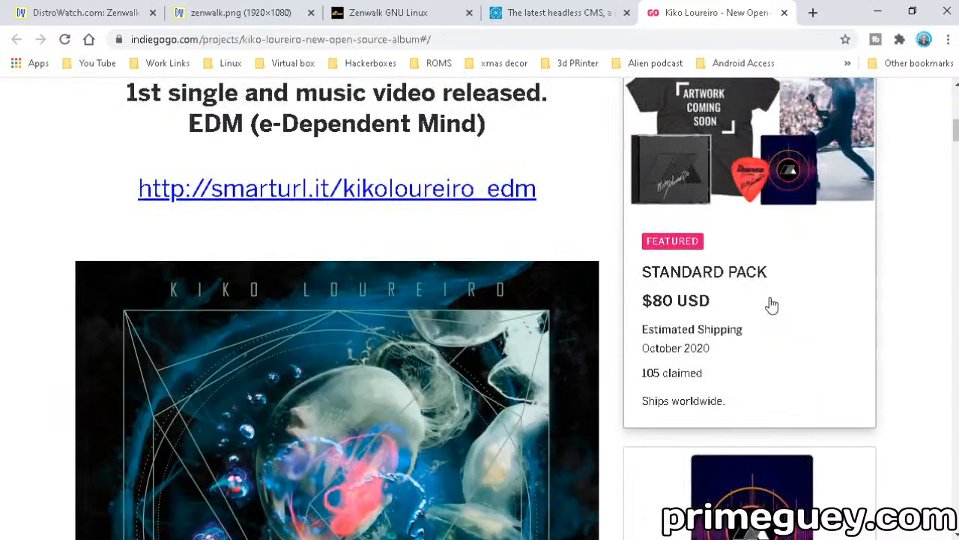
scroll(772, 304, down, 3)
scroll(772, 303, up, 3)
scroll(772, 304, up, 1)
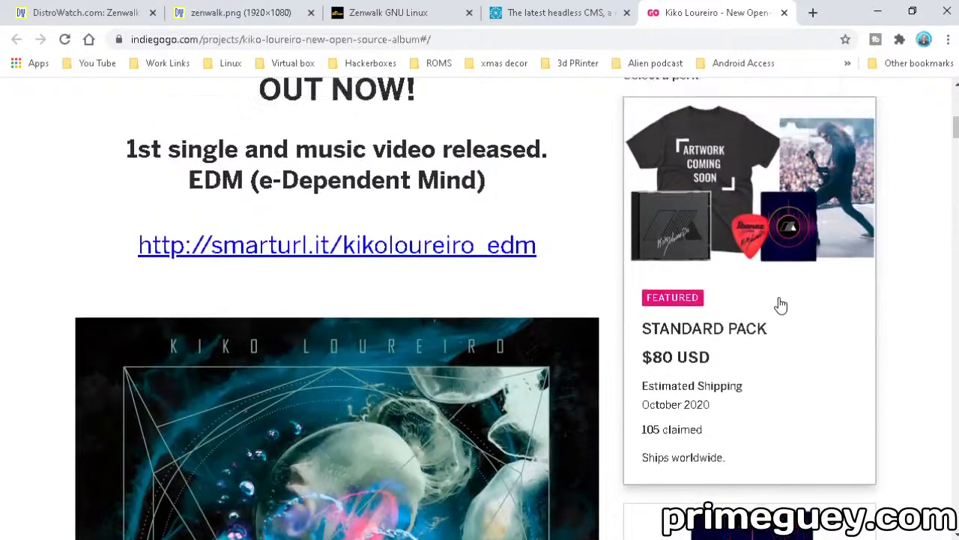
scroll(772, 303, up, 1)
scroll(807, 360, down, 3)
scroll(807, 375, down, 2)
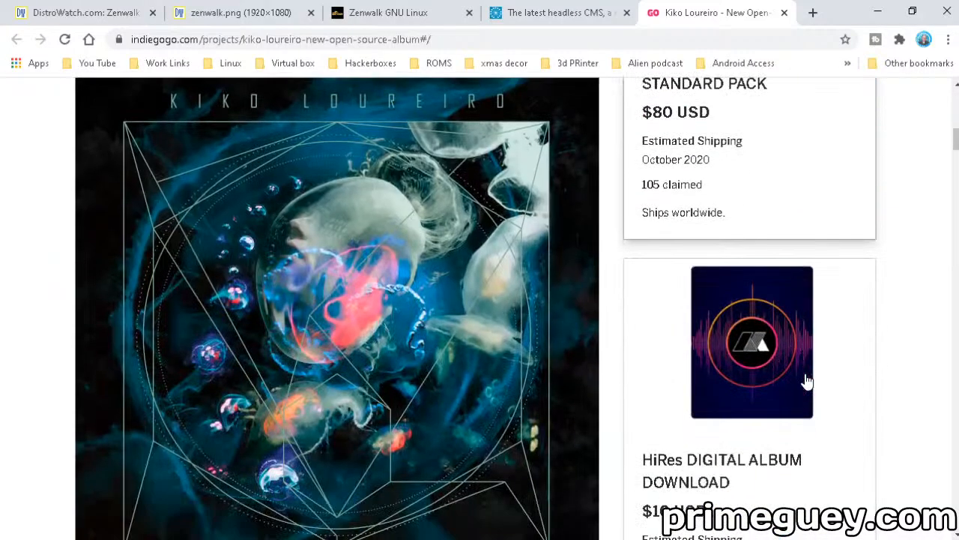
scroll(807, 381, down, 1)
scroll(807, 381, down, 5)
scroll(808, 381, down, 4)
scroll(807, 380, down, 4)
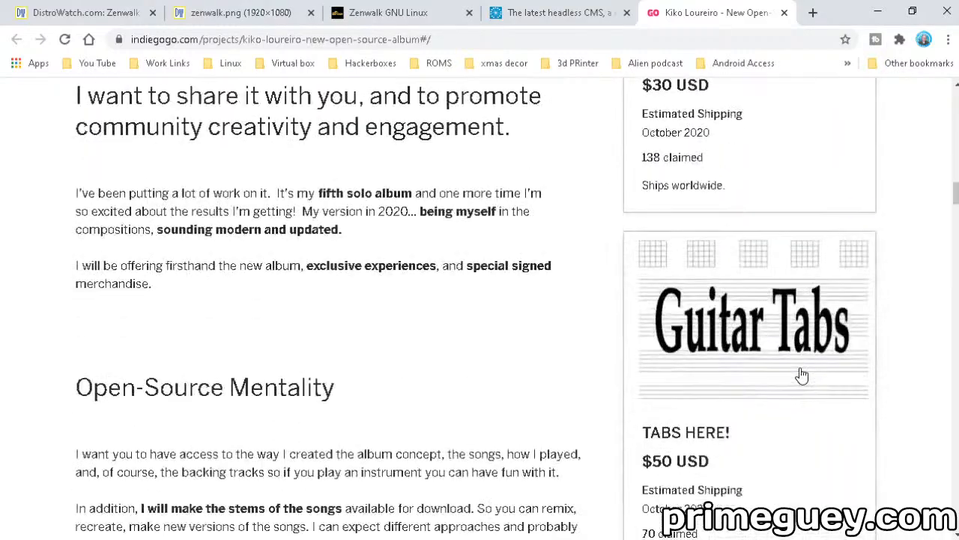
scroll(801, 373, down, 2)
scroll(801, 373, down, 5)
scroll(802, 373, down, 5)
scroll(802, 374, down, 4)
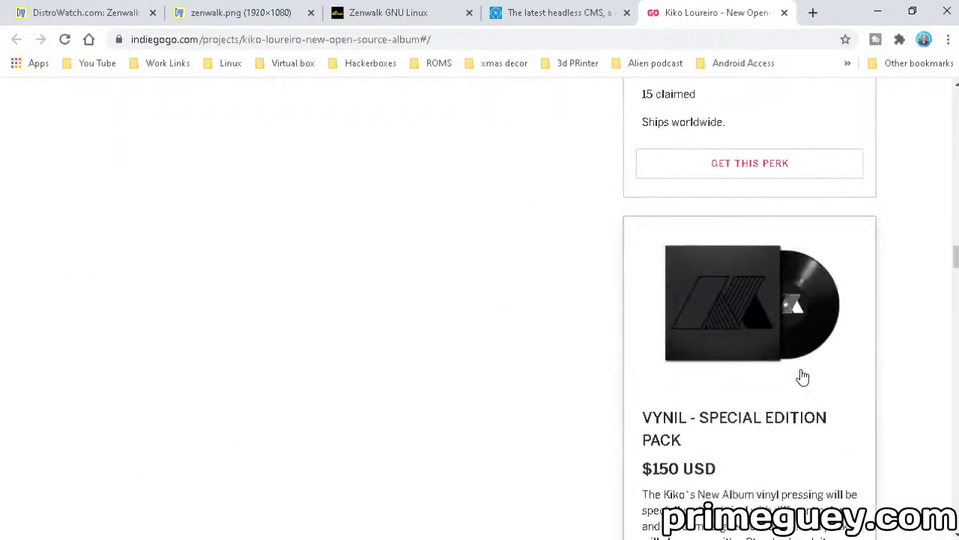
scroll(803, 375, down, 3)
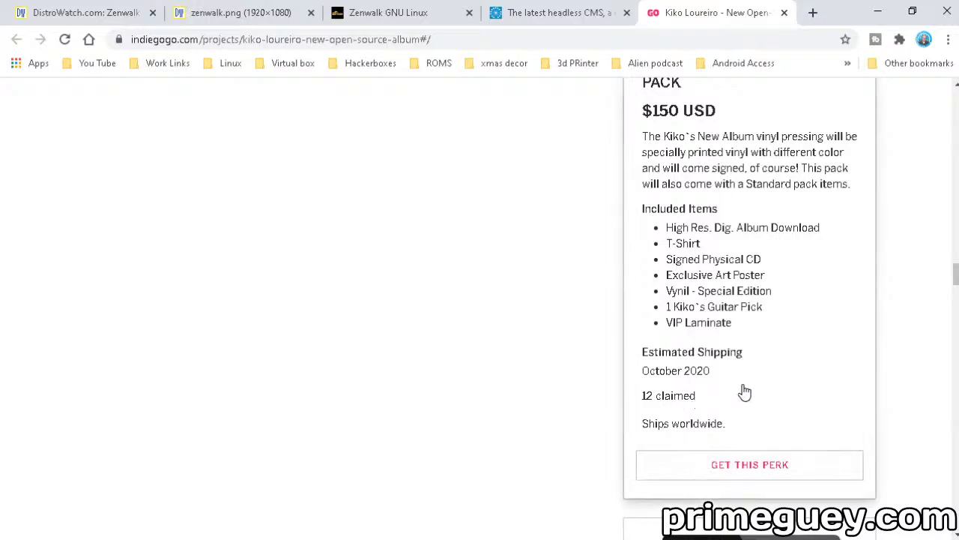
scroll(740, 388, up, 2)
scroll(740, 388, up, 3)
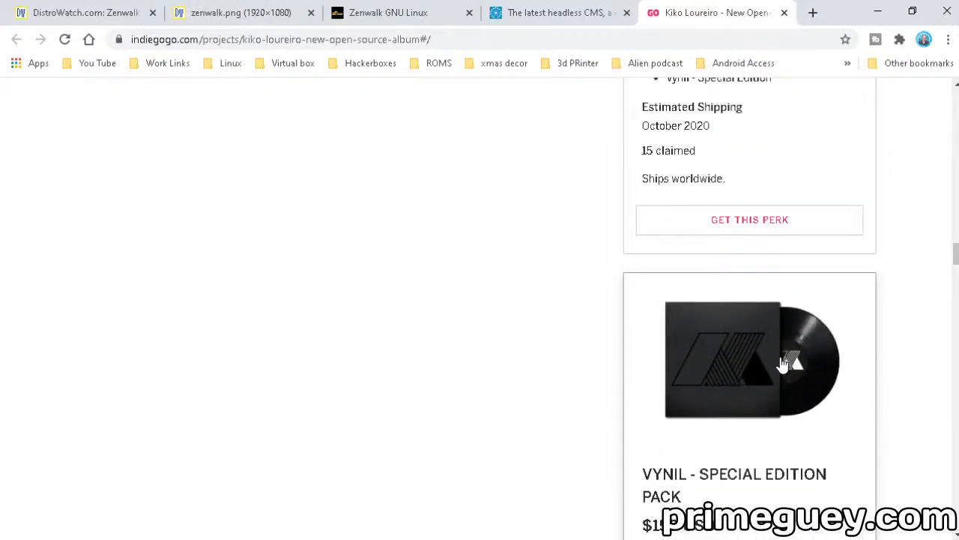
scroll(778, 364, down, 1)
Choose the VYNIL - SPECIAL EDITION PACK perk and set the T-shirt gender to Male
click(749, 297)
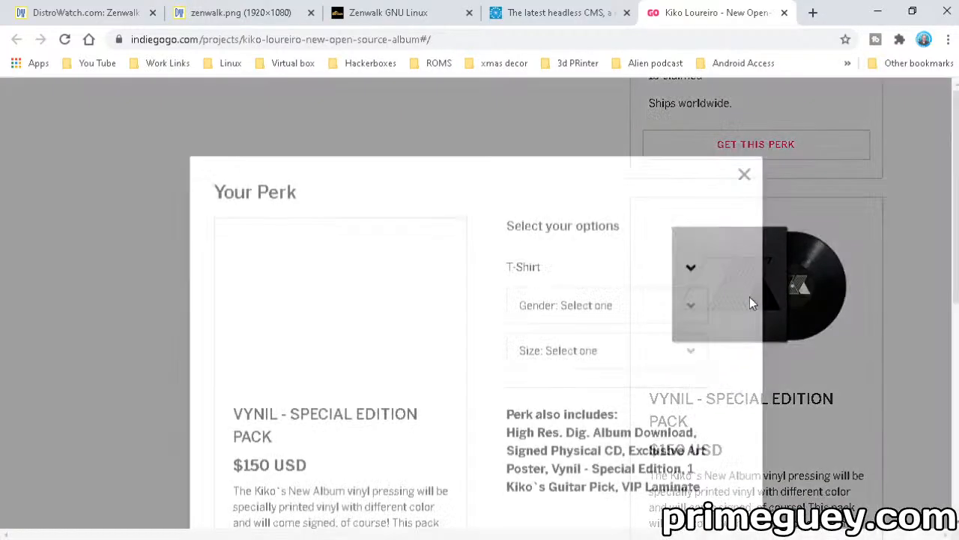
scroll(588, 374, down, 2)
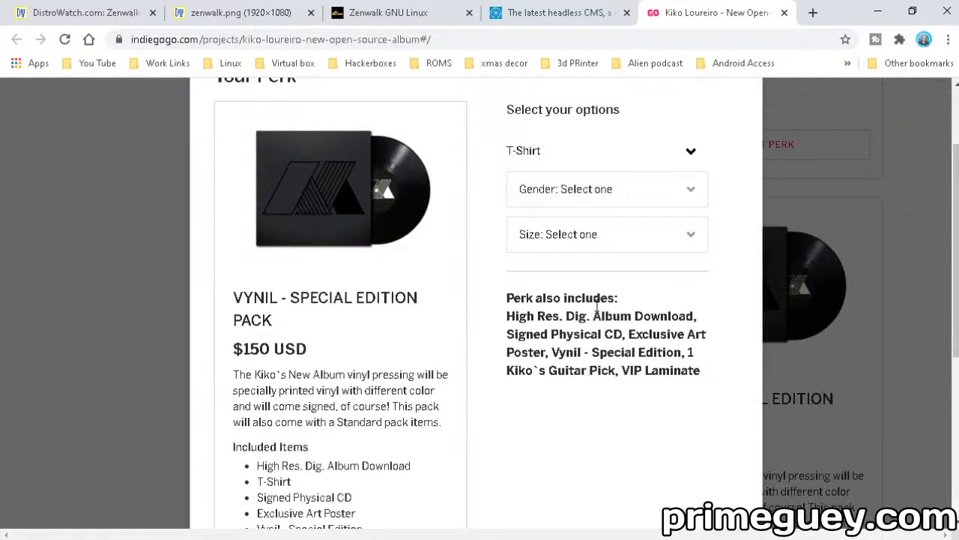
click(677, 154)
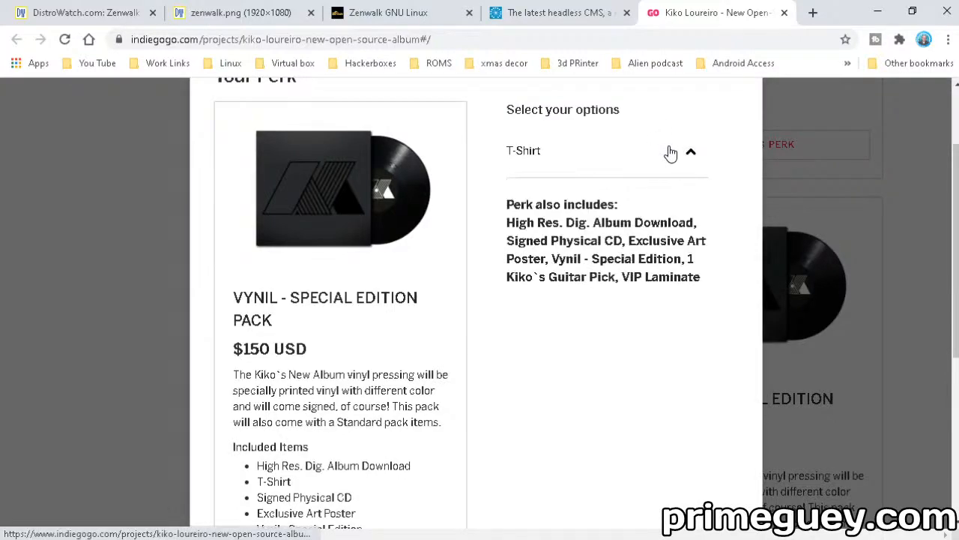
click(676, 154)
click(667, 189)
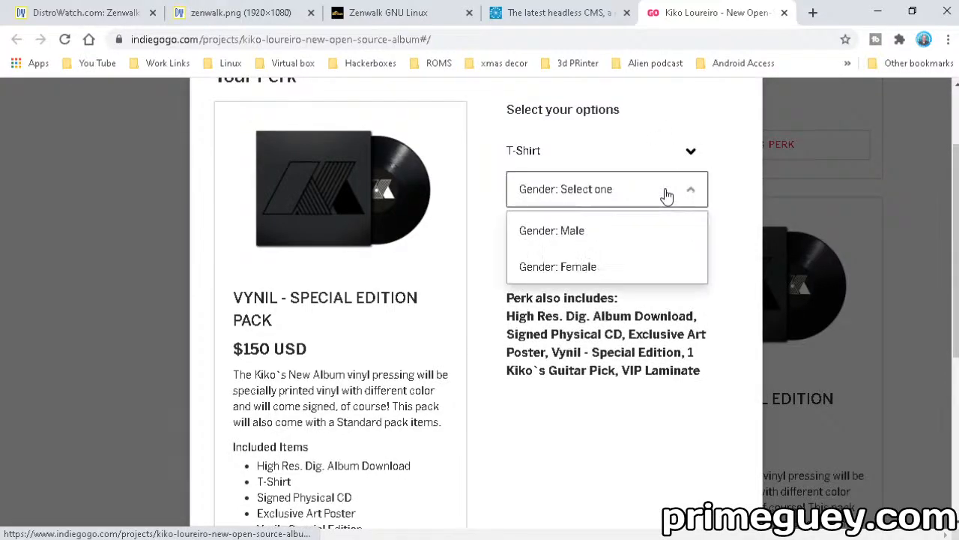
click(584, 234)
Set the T-shirt size to Large and close the perk window
click(628, 238)
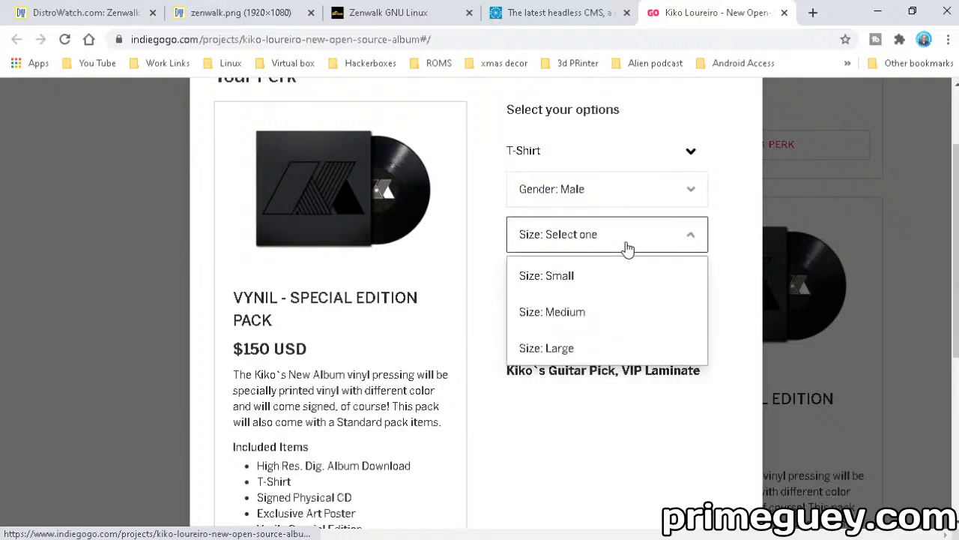
click(617, 414)
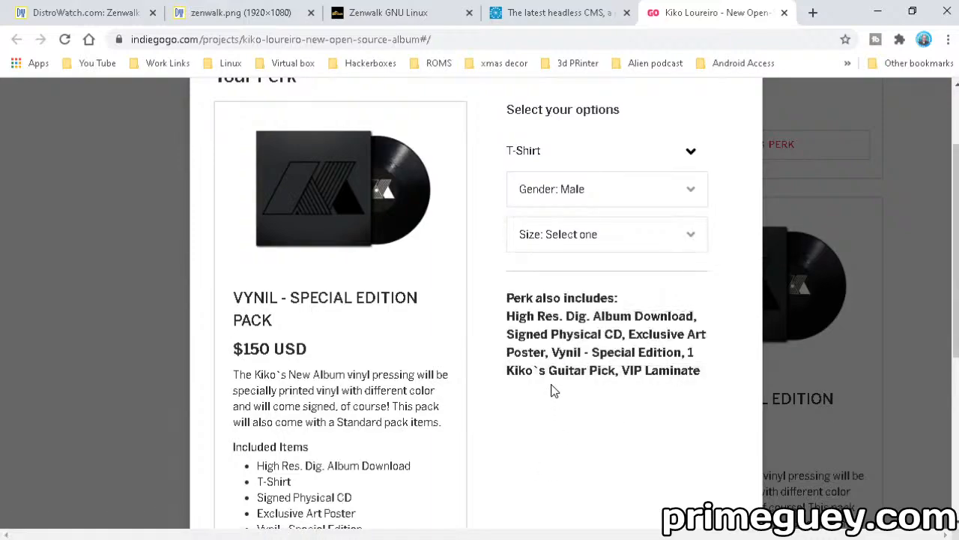
click(607, 234)
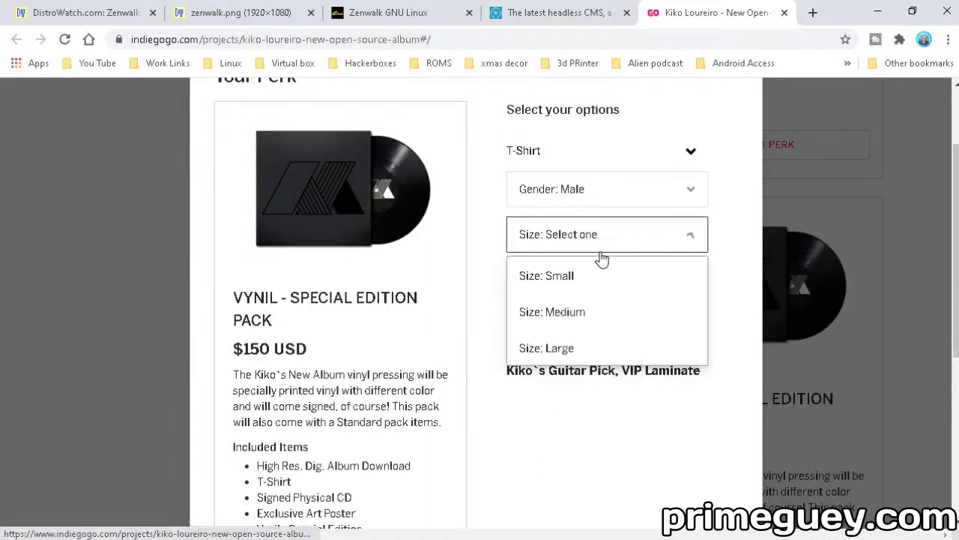
click(574, 346)
scroll(575, 352, down, 3)
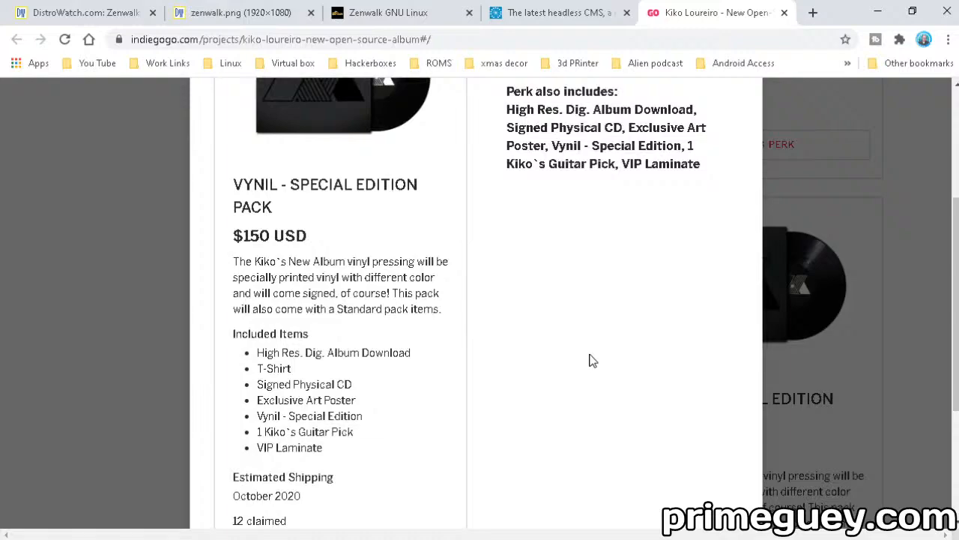
scroll(592, 361, down, 2)
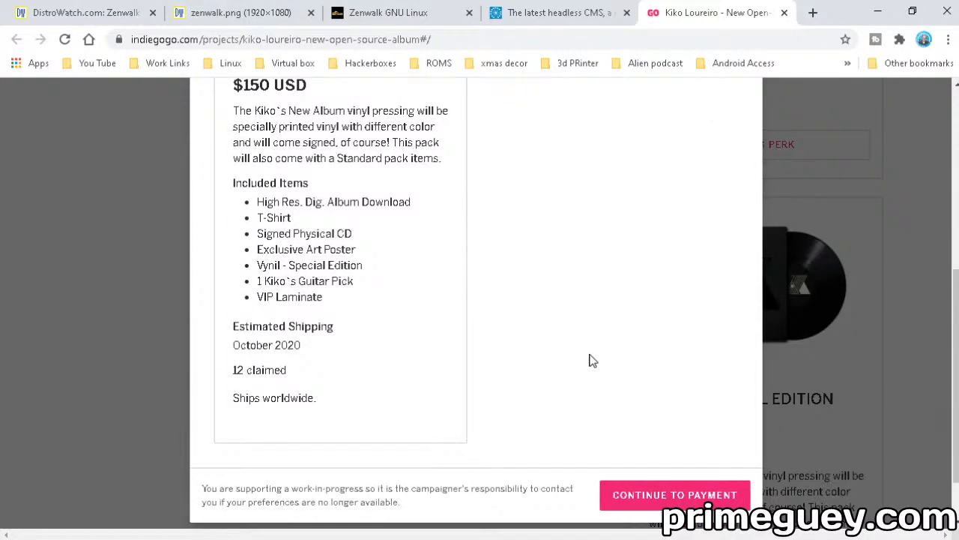
scroll(592, 360, up, 1)
scroll(592, 360, up, 3)
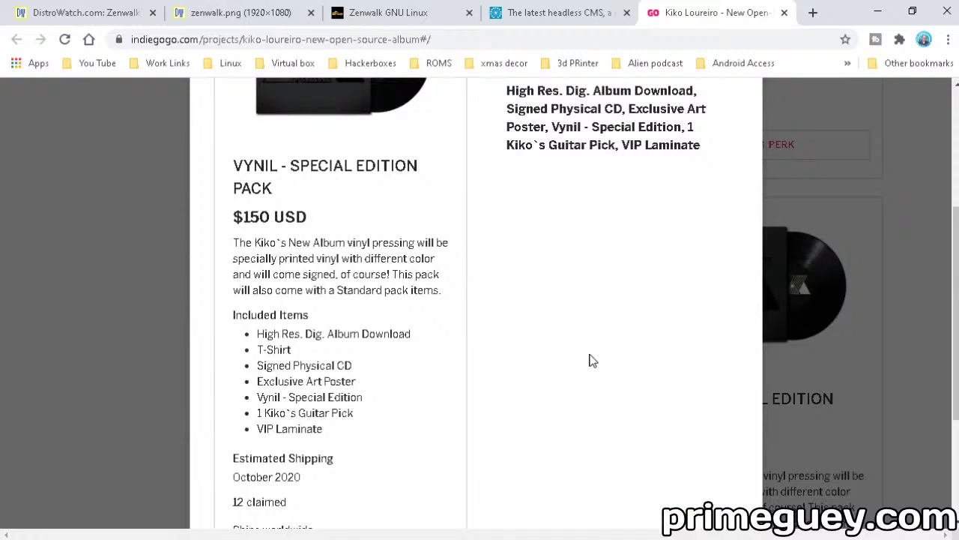
scroll(592, 361, up, 3)
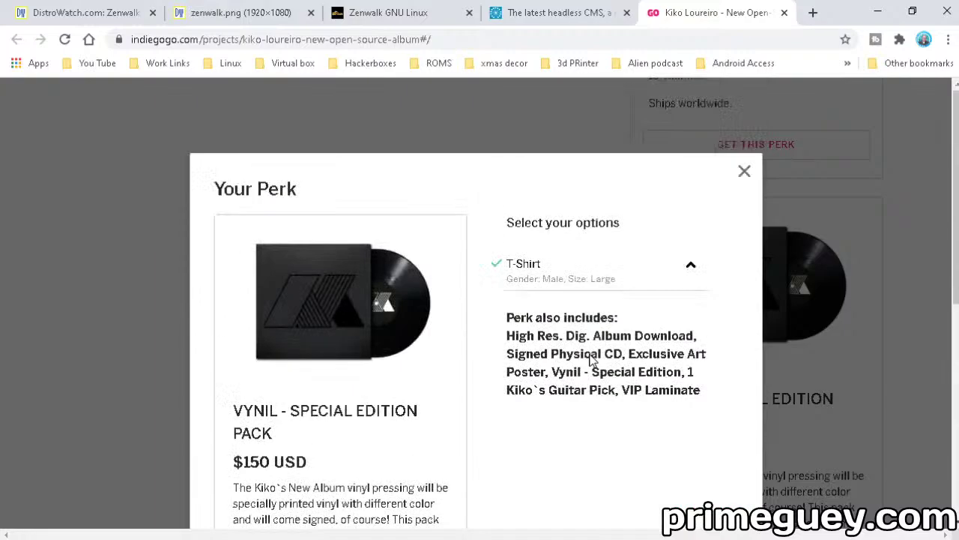
click(745, 175)
scroll(435, 345, up, 5)
scroll(442, 349, up, 5)
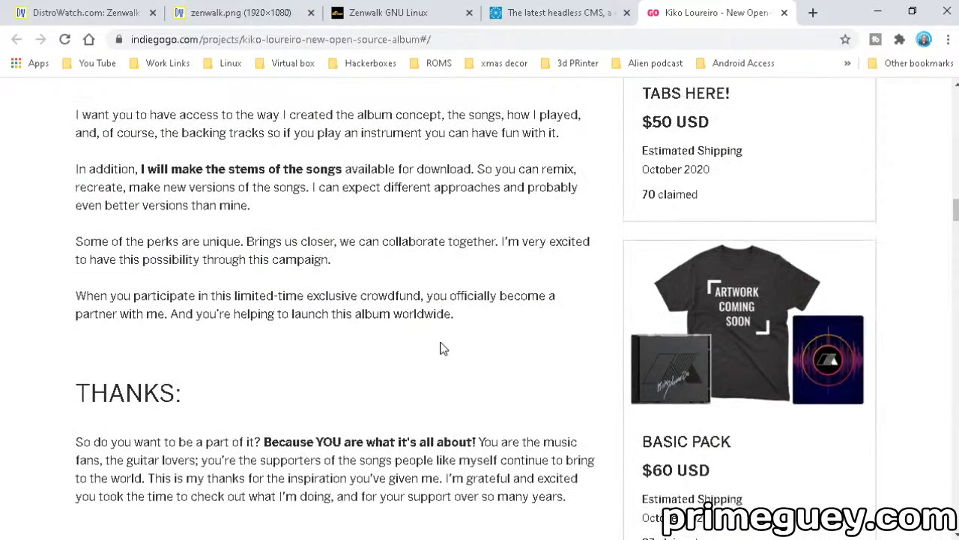
scroll(442, 349, up, 4)
scroll(443, 348, down, 3)
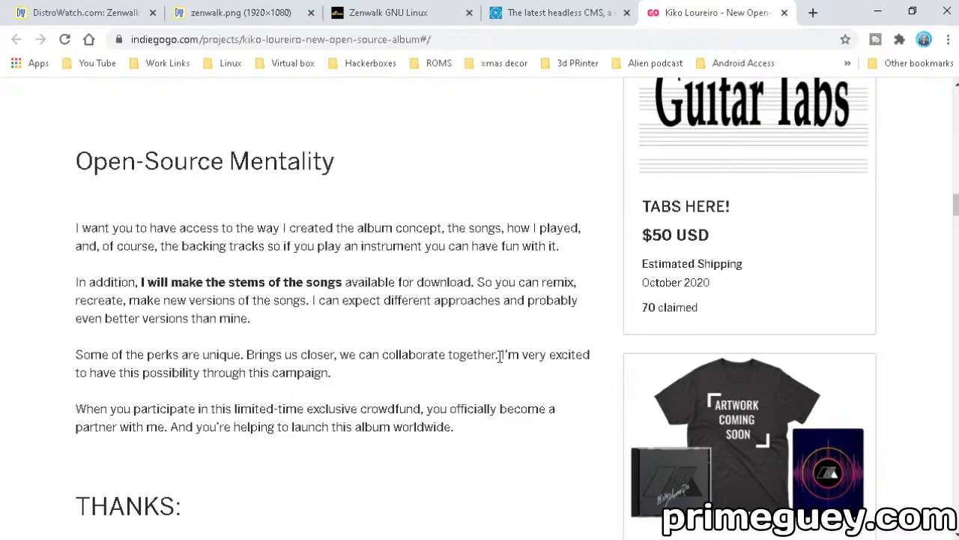
scroll(771, 307, up, 5)
scroll(844, 318, up, 3)
scroll(844, 318, up, 3)
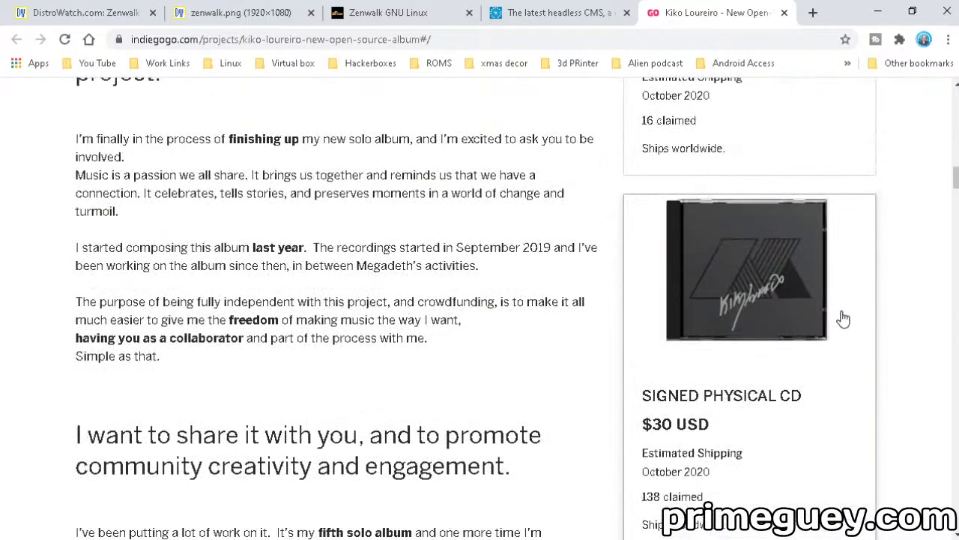
scroll(409, 353, up, 3)
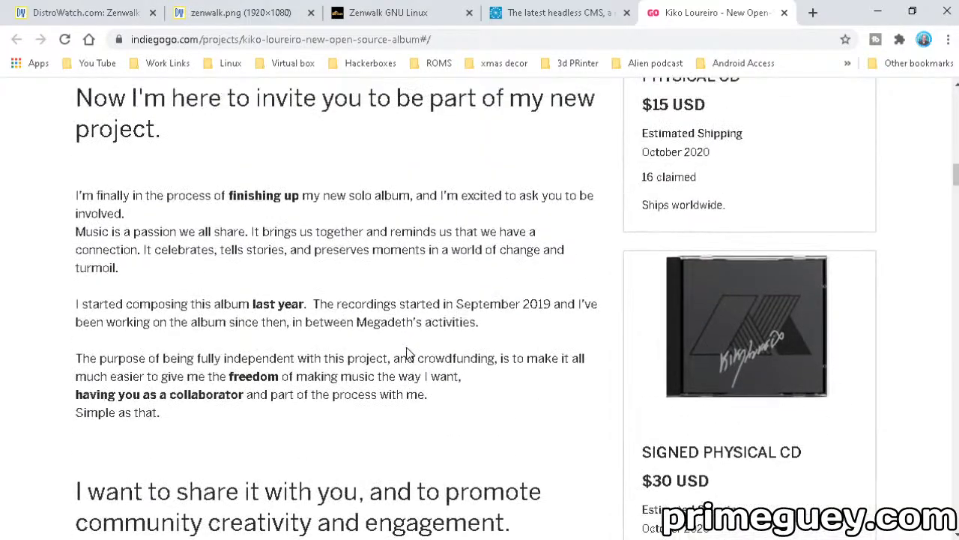
scroll(409, 353, up, 3)
scroll(408, 353, up, 1)
scroll(409, 353, up, 1)
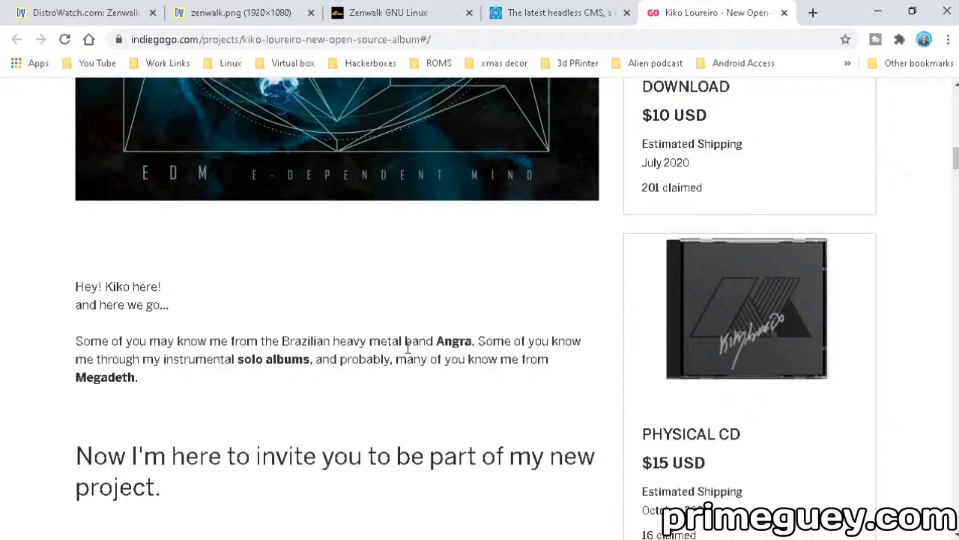
scroll(408, 347, up, 5)
scroll(409, 347, up, 5)
scroll(408, 347, up, 5)
scroll(408, 346, up, 1)
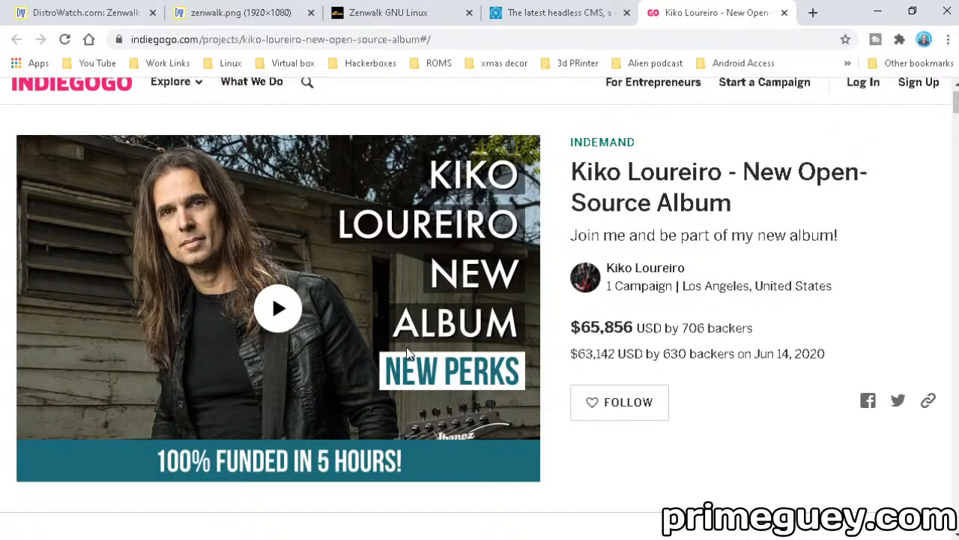
scroll(409, 353, down, 5)
scroll(407, 347, down, 4)
scroll(406, 347, up, 4)
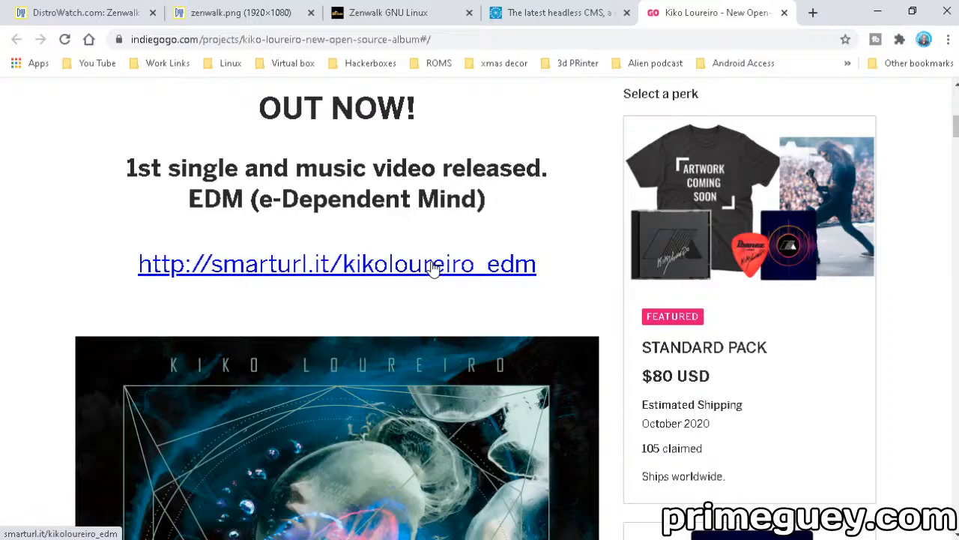
scroll(434, 268, down, 3)
scroll(435, 267, down, 3)
scroll(434, 267, down, 3)
scroll(434, 262, down, 2)
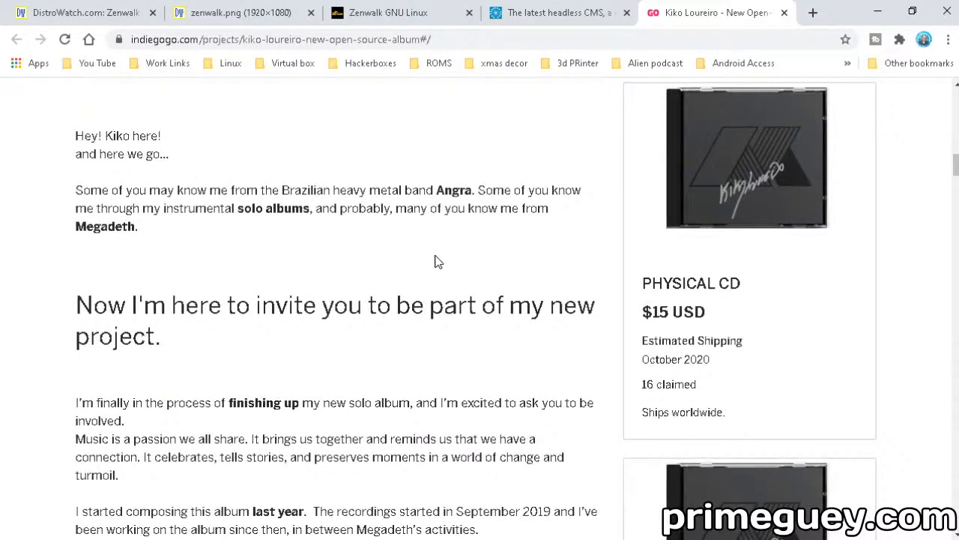
scroll(439, 262, down, 1)
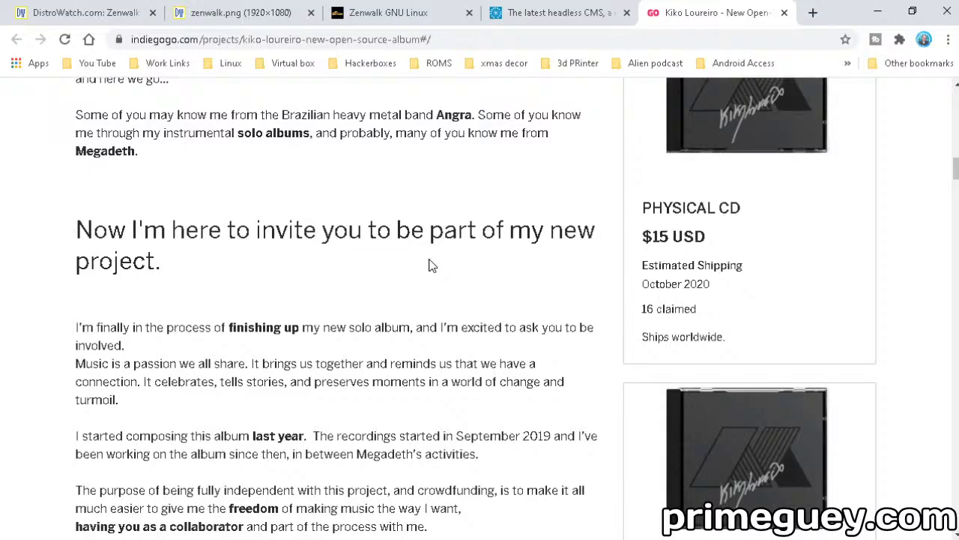
scroll(431, 266, up, 1)
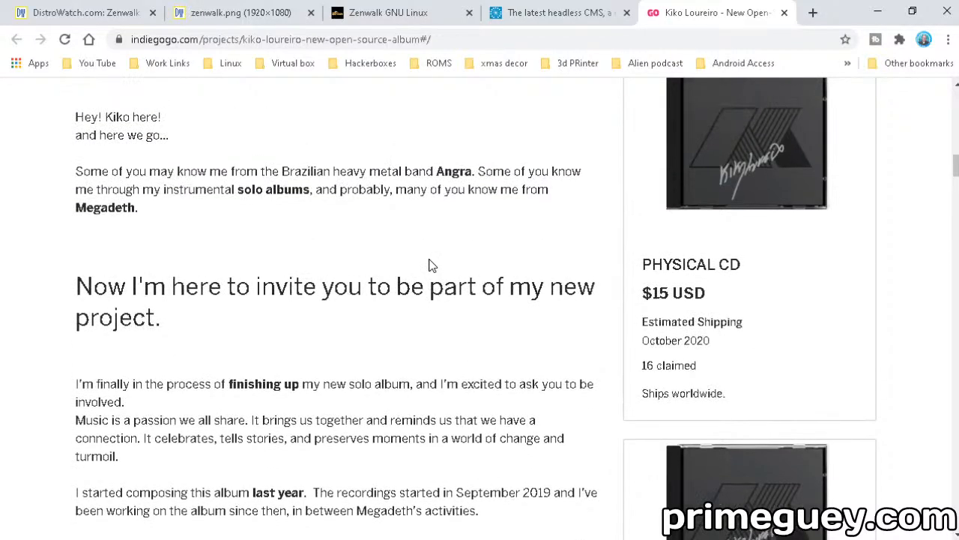
scroll(431, 266, down, 5)
scroll(431, 265, down, 5)
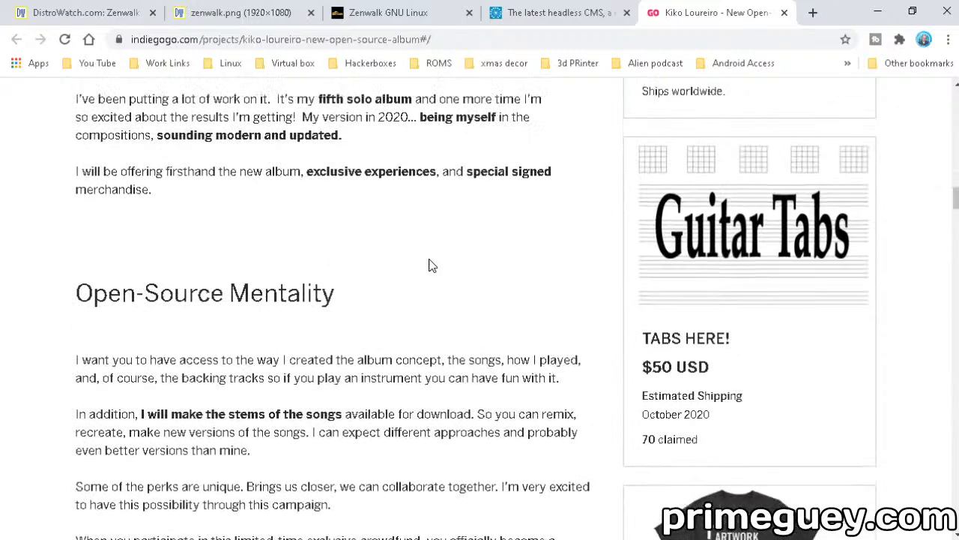
scroll(431, 265, up, 2)
scroll(431, 266, down, 3)
scroll(431, 265, down, 1)
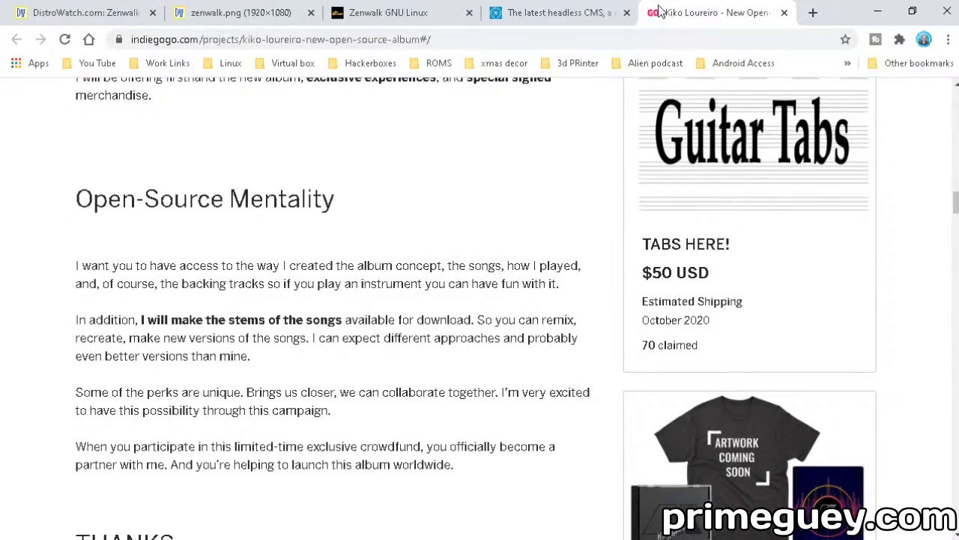
Look over the opensource.com news article, then return to the Zenwalk GNU Linux blog
click(545, 13)
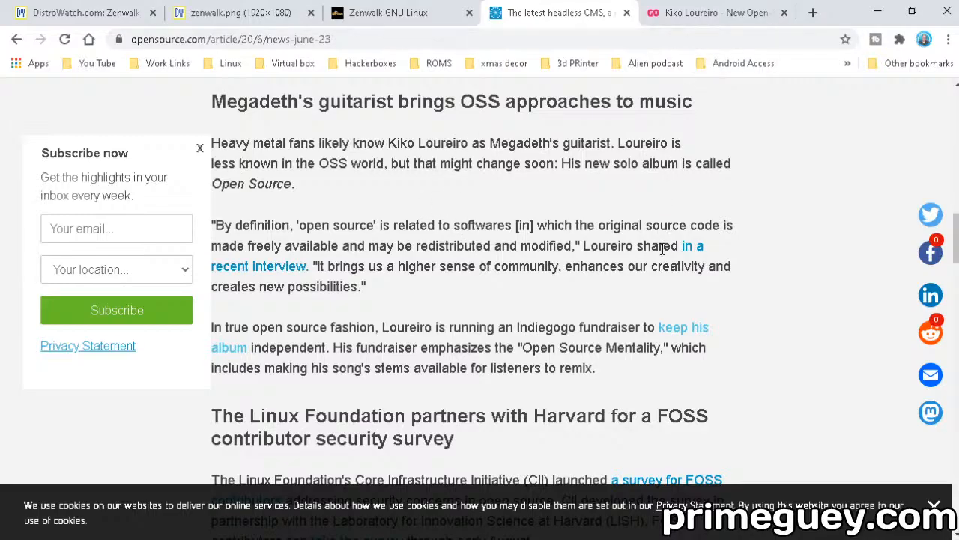
scroll(664, 251, up, 5)
scroll(711, 251, up, 8)
scroll(710, 251, up, 4)
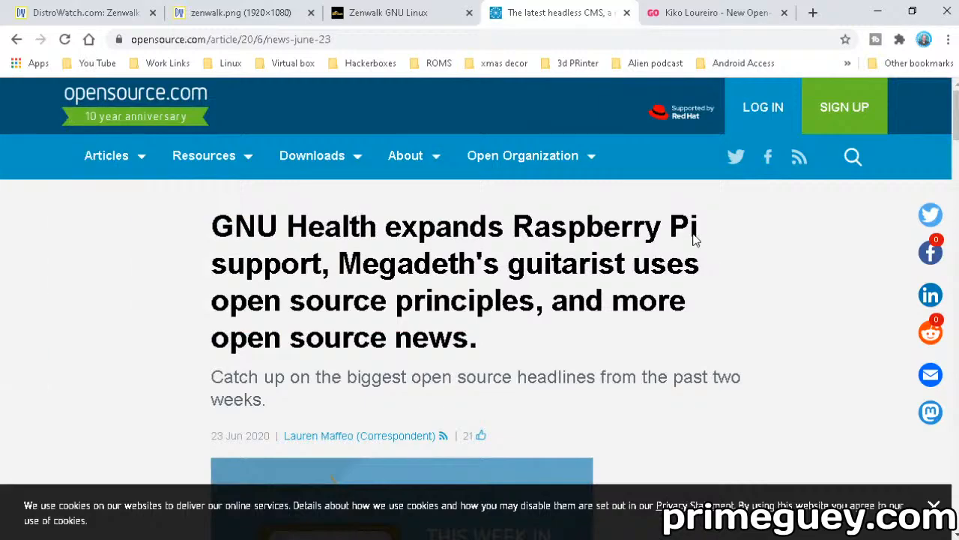
click(360, 13)
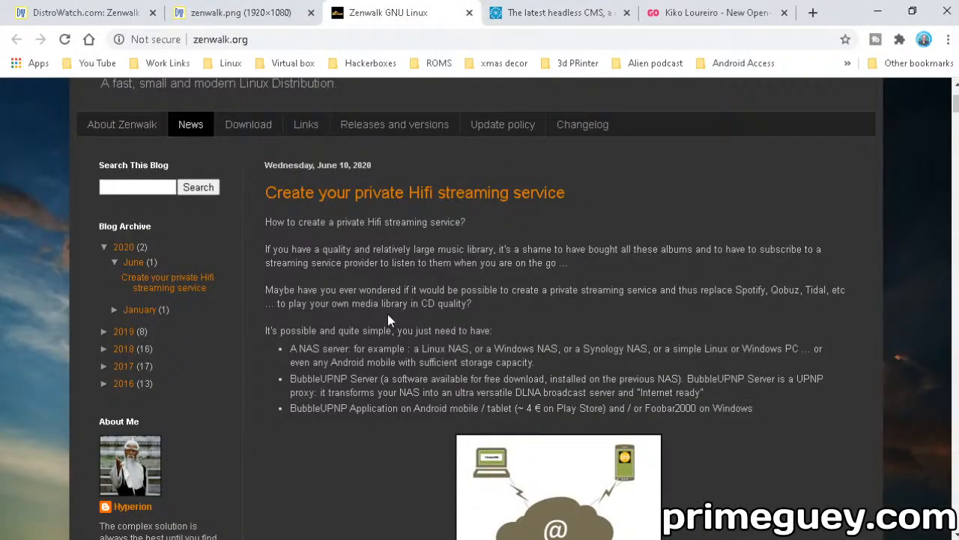
scroll(382, 314, up, 3)
scroll(556, 378, down, 1)
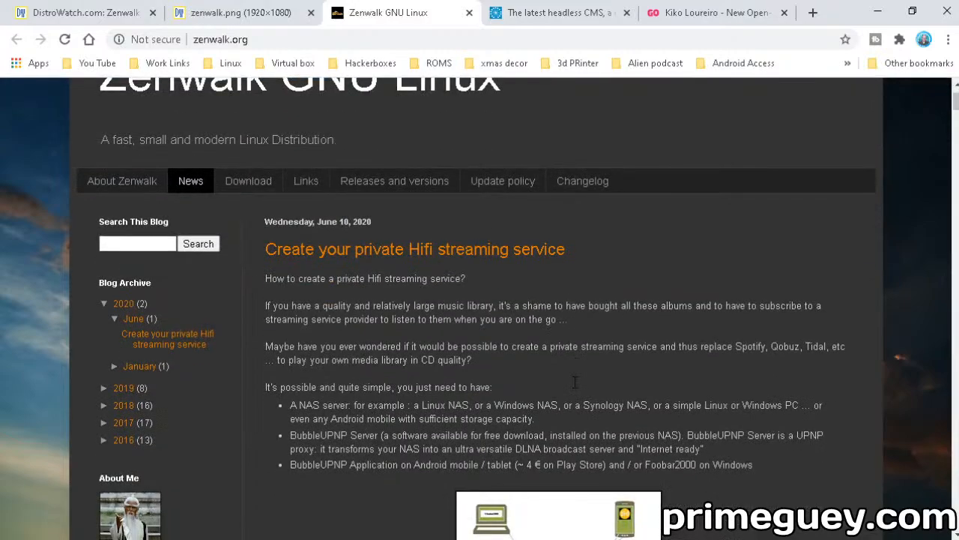
scroll(577, 367, down, 1)
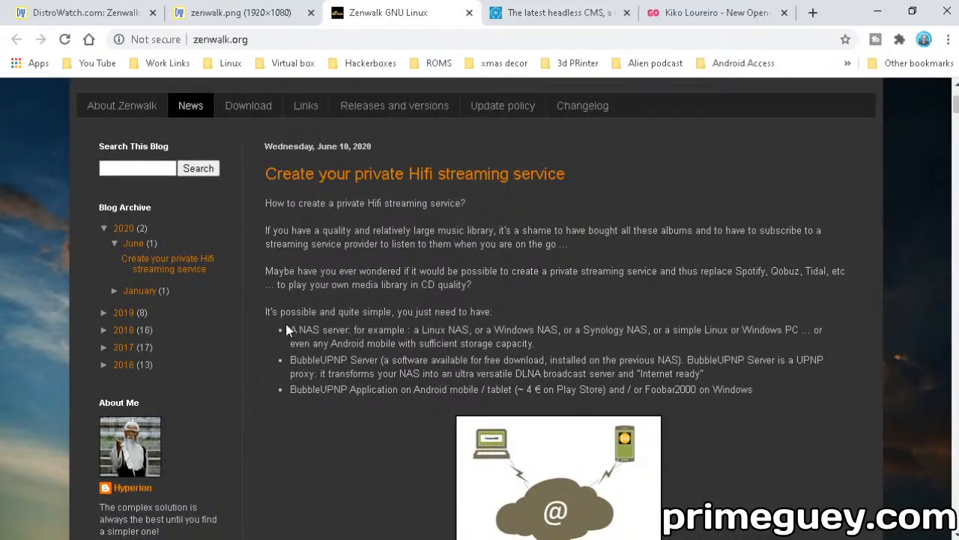
scroll(688, 377, down, 2)
scroll(688, 377, up, 3)
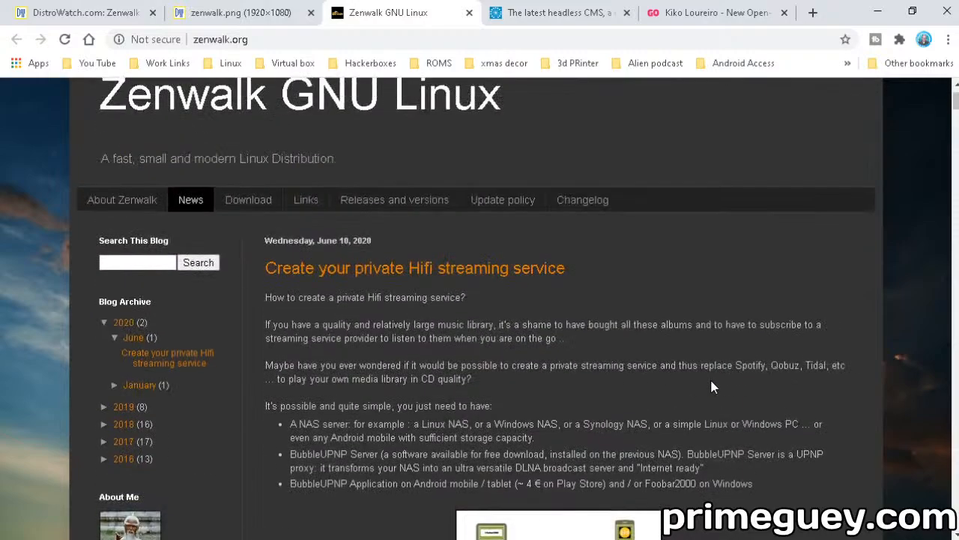
scroll(710, 377, down, 1)
scroll(709, 377, down, 1)
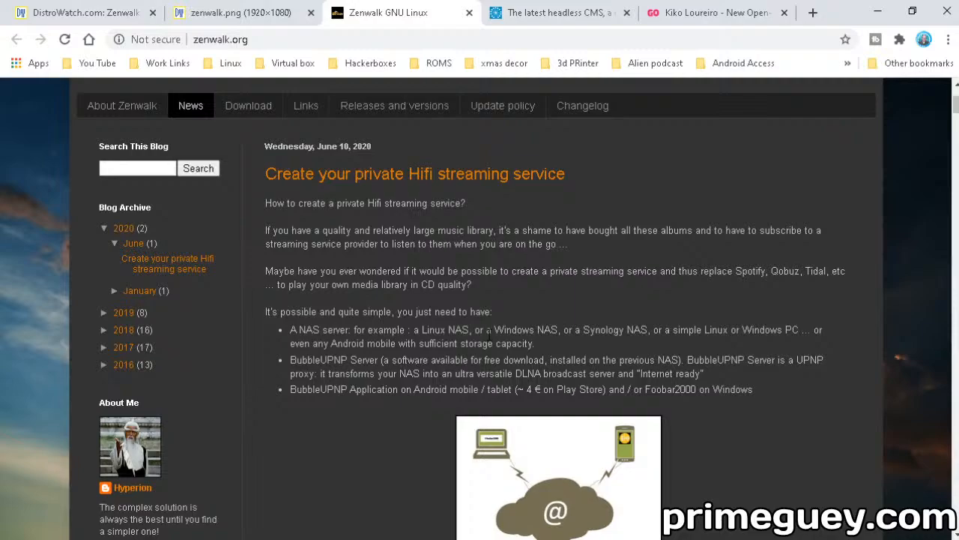
scroll(444, 354, up, 3)
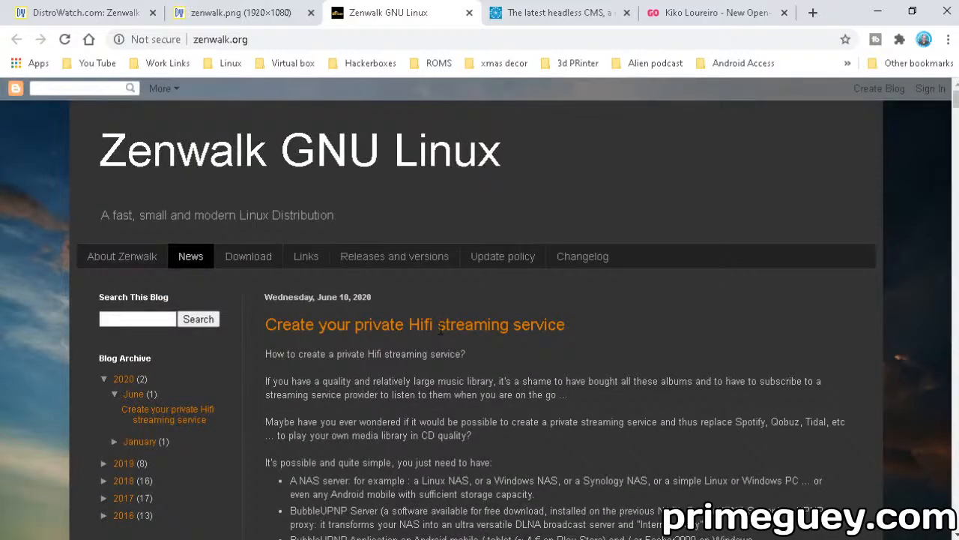
scroll(445, 354, down, 5)
scroll(444, 354, down, 4)
scroll(445, 354, down, 4)
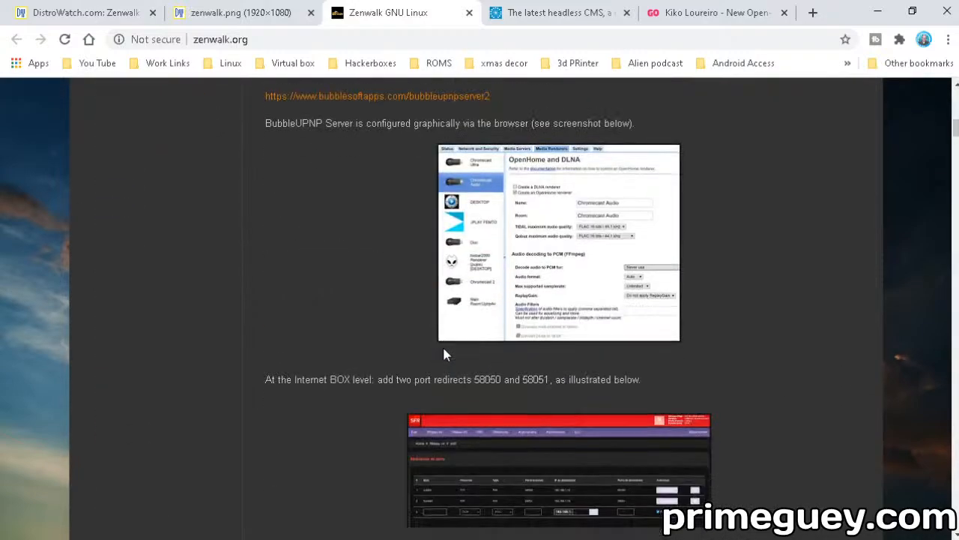
scroll(397, 314, down, 4)
scroll(387, 305, down, 5)
scroll(387, 306, down, 5)
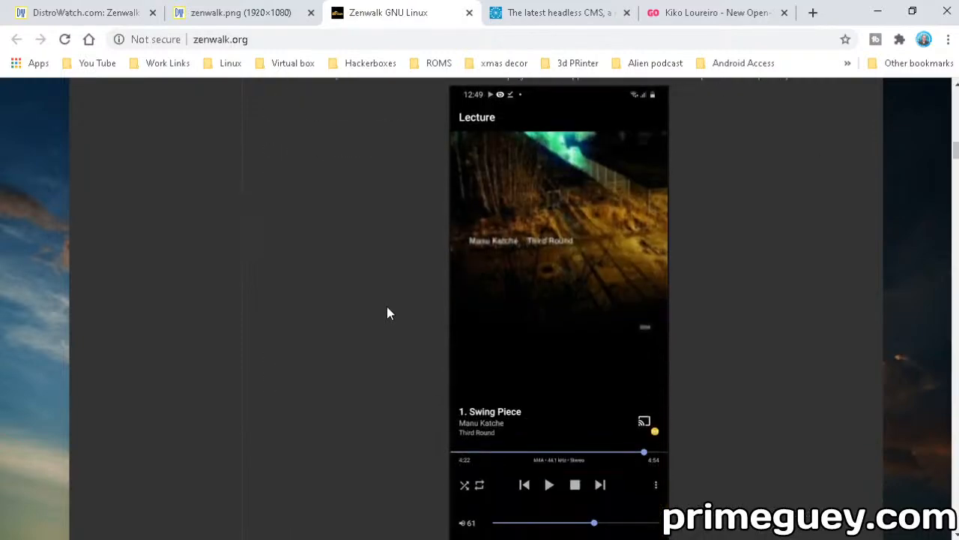
scroll(387, 306, down, 4)
scroll(387, 306, down, 4)
scroll(387, 306, down, 3)
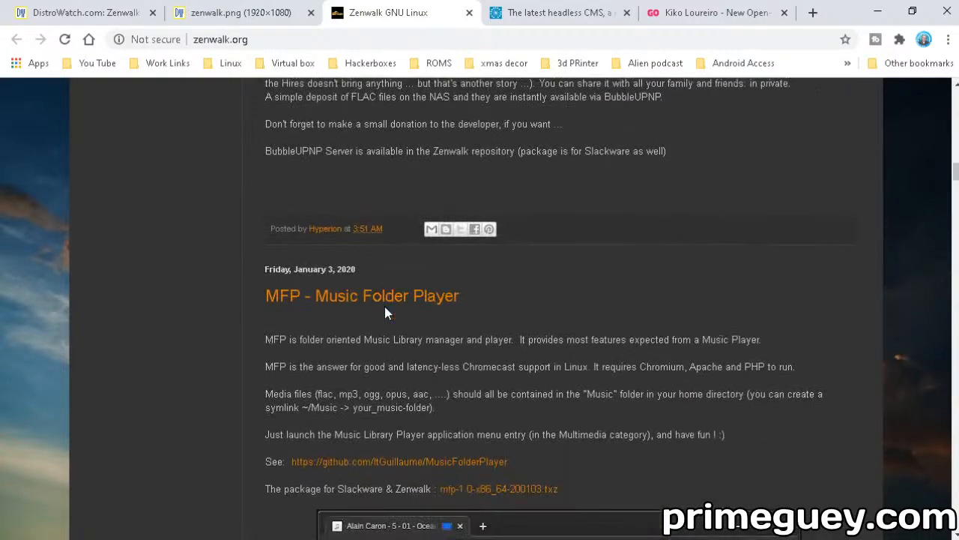
scroll(385, 307, down, 1)
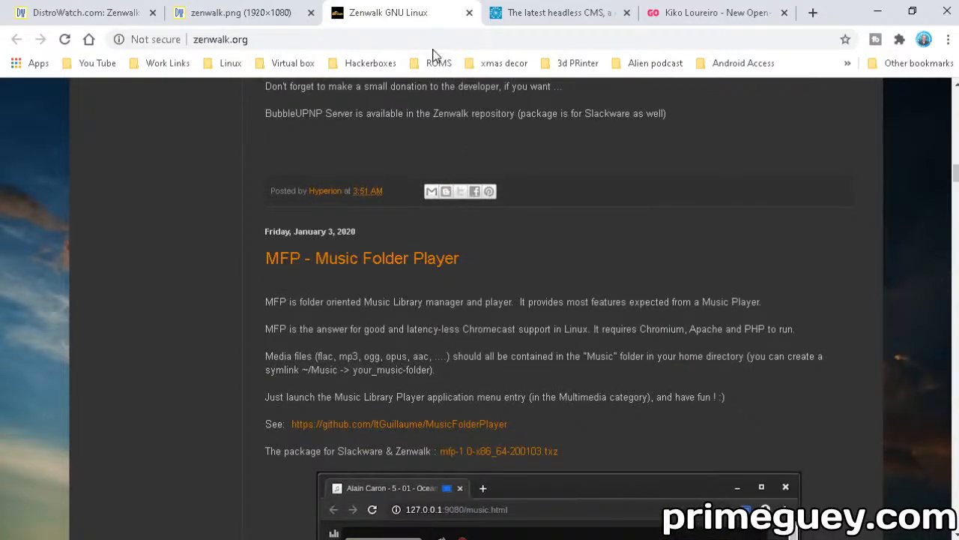
Close the Zenwalk blog, view the zenwalk.png screenshot at full size, then fit it to the window
click(470, 13)
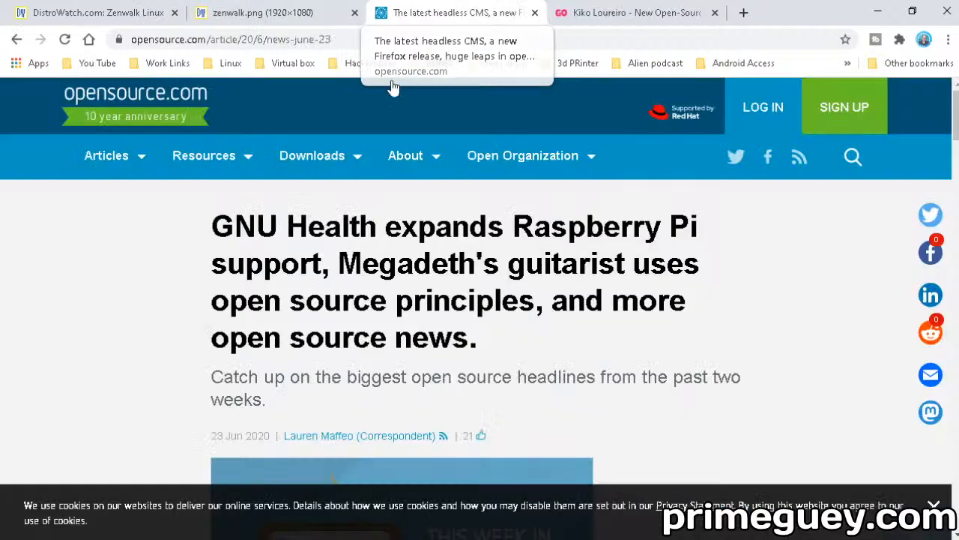
click(317, 13)
scroll(516, 349, down, 2)
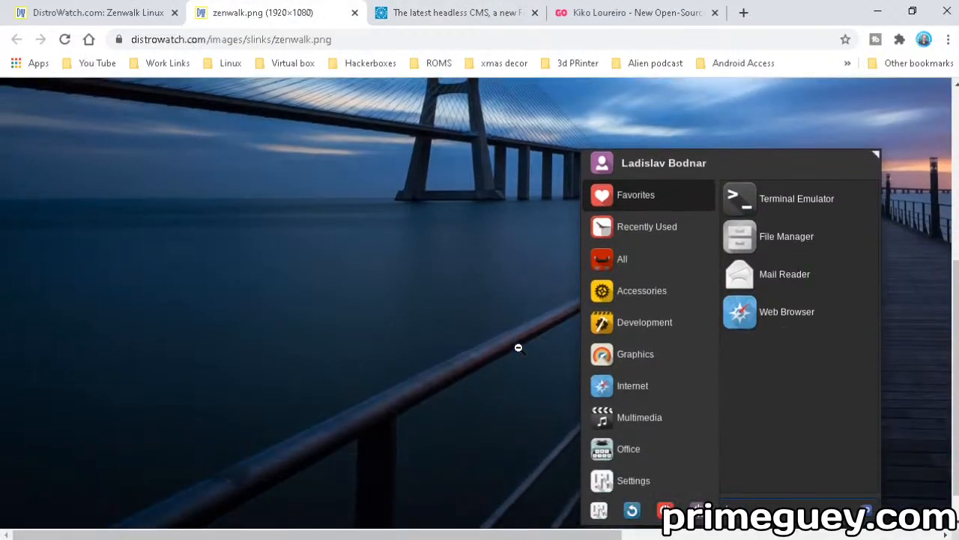
scroll(524, 348, up, 4)
scroll(542, 349, down, 3)
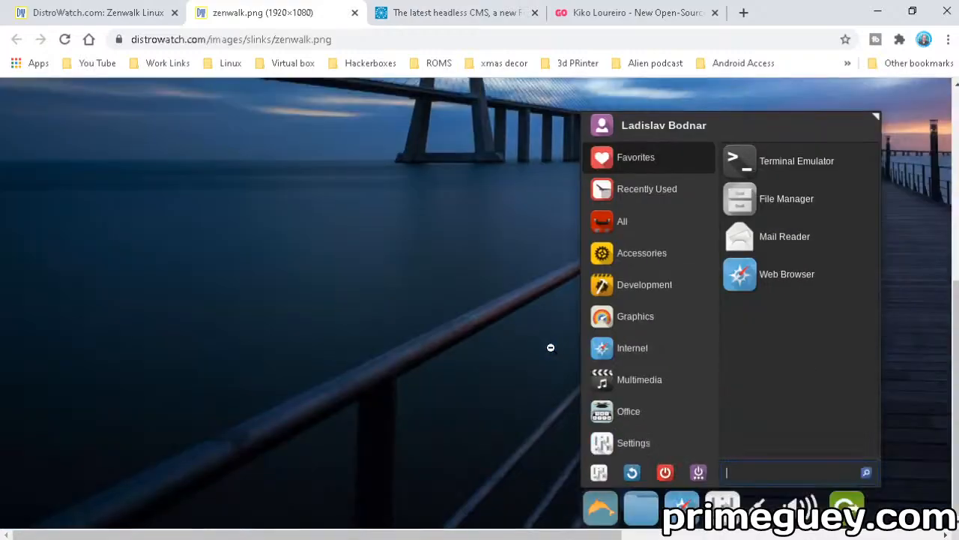
scroll(389, 306, up, 3)
click(389, 306)
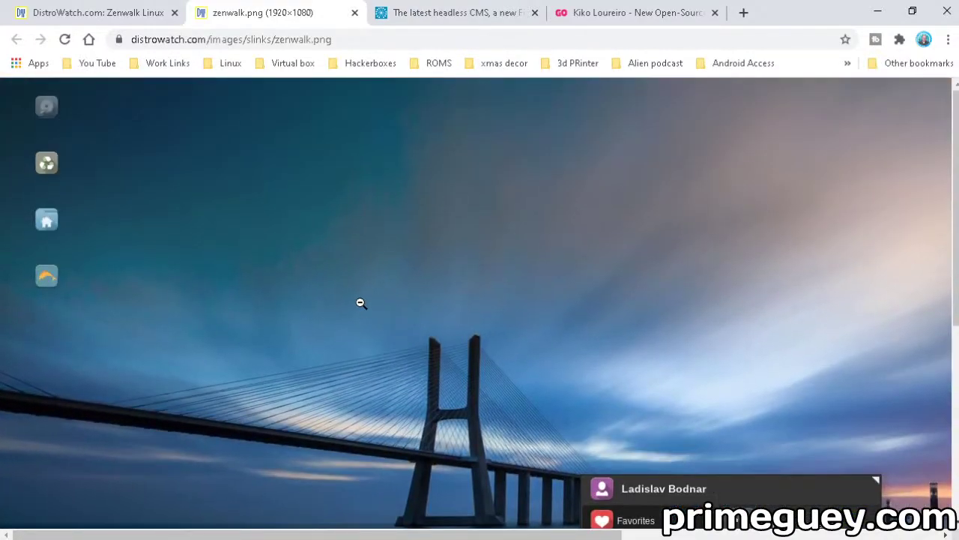
click(379, 290)
scroll(385, 288, down, 3)
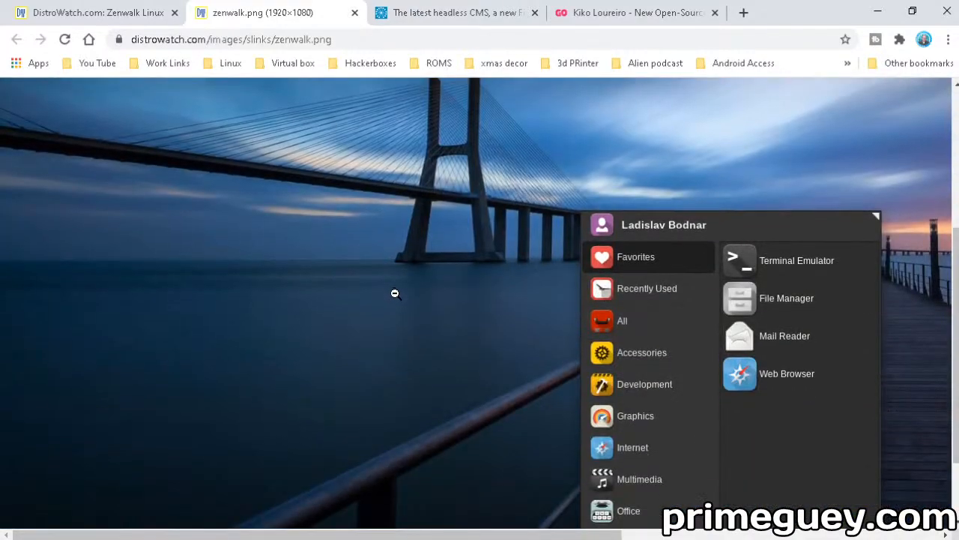
scroll(402, 300, down, 3)
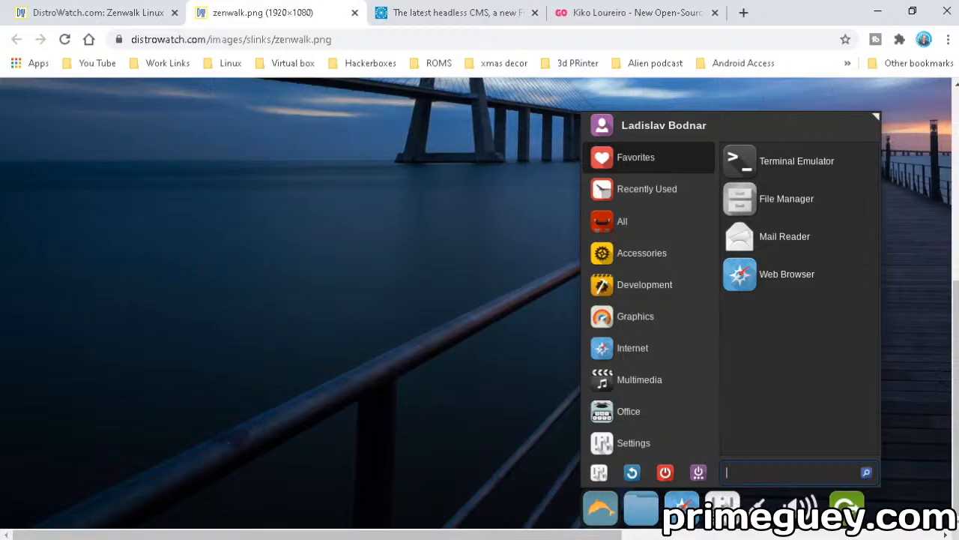
scroll(479, 450, up, 1)
click(347, 385)
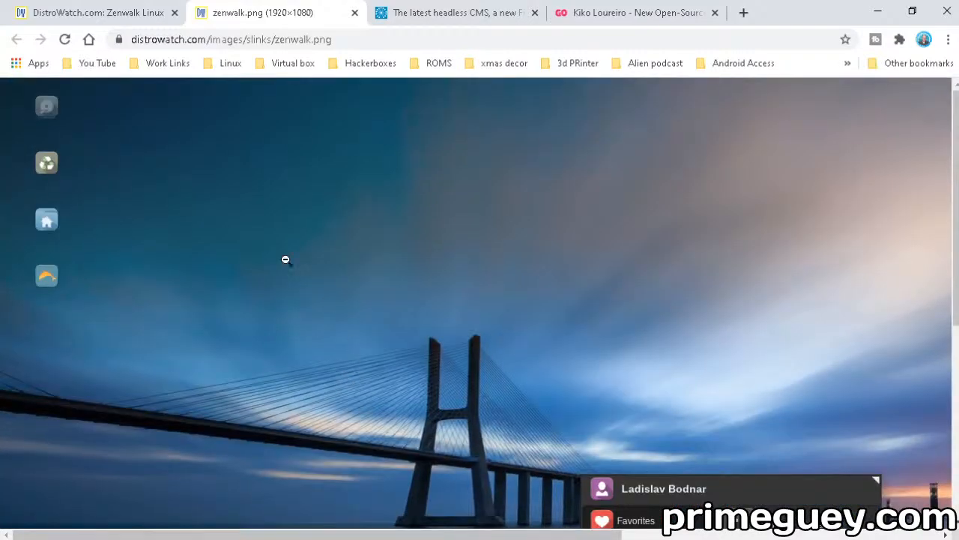
Close the screenshot tab and open DistroWatch's Zenwalk Home Page link in a new tab
click(355, 13)
click(133, 12)
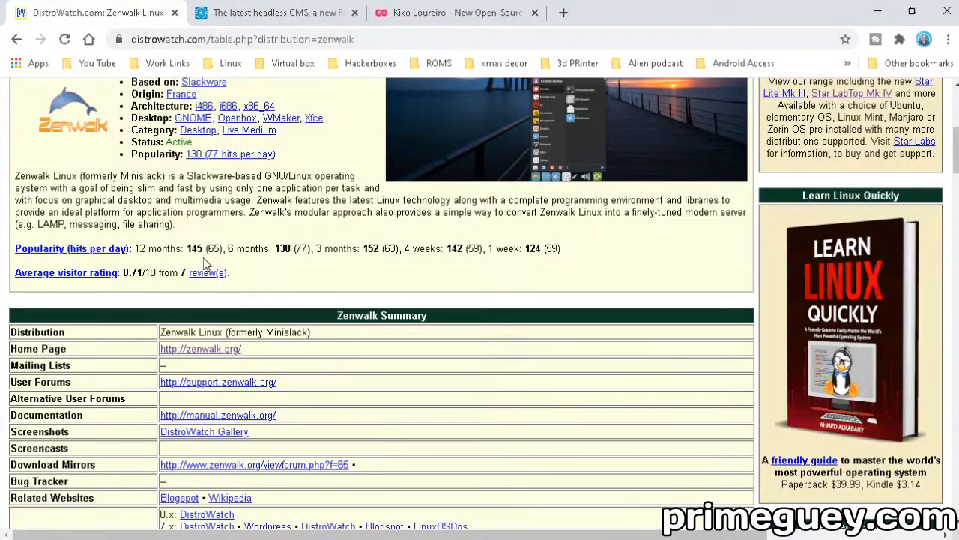
right_click(214, 349)
click(277, 362)
scroll(247, 367, up, 1)
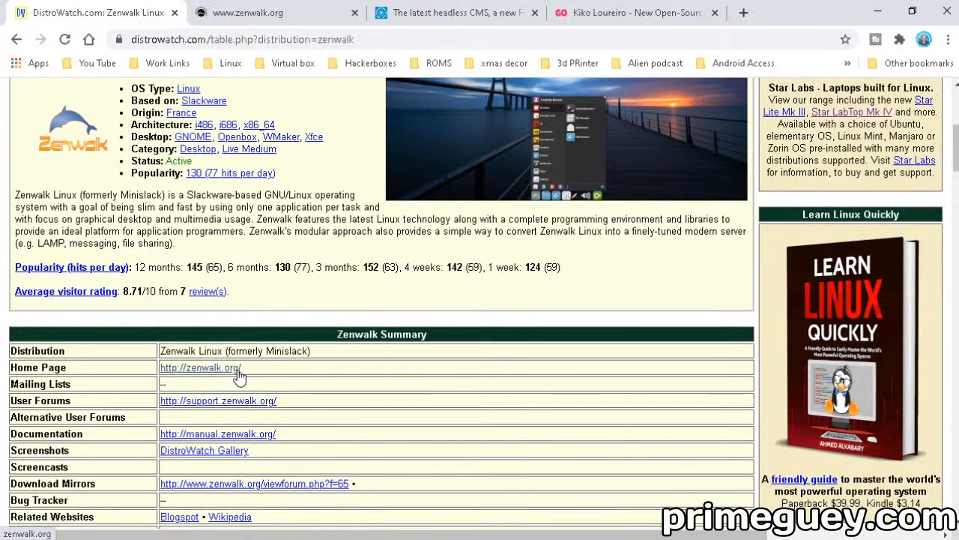
click(259, 15)
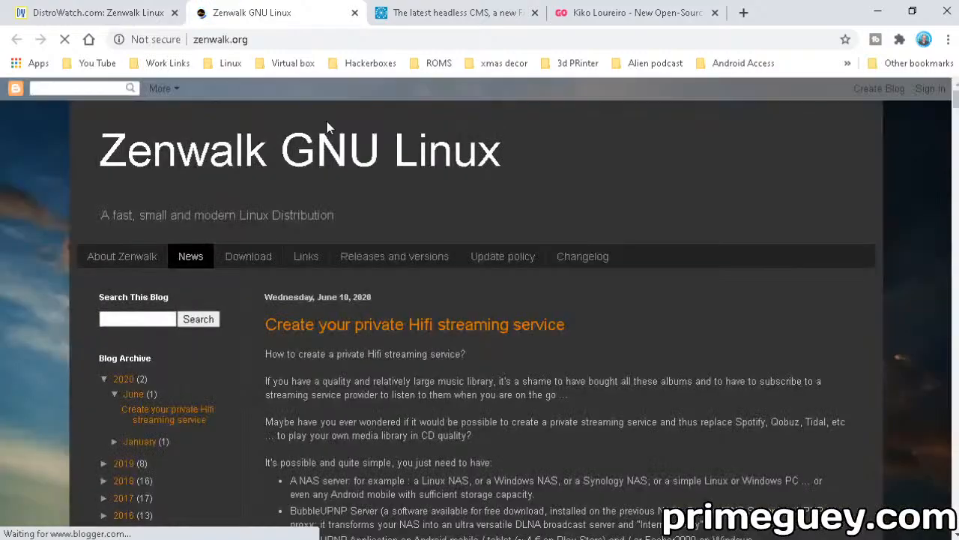
scroll(465, 270, down, 2)
scroll(525, 315, up, 2)
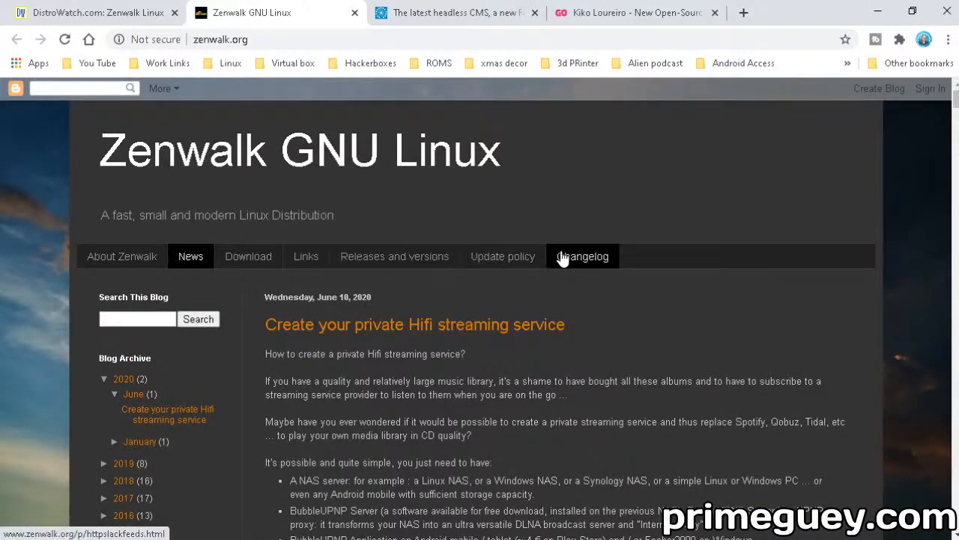
scroll(405, 262, down, 3)
scroll(377, 268, down, 2)
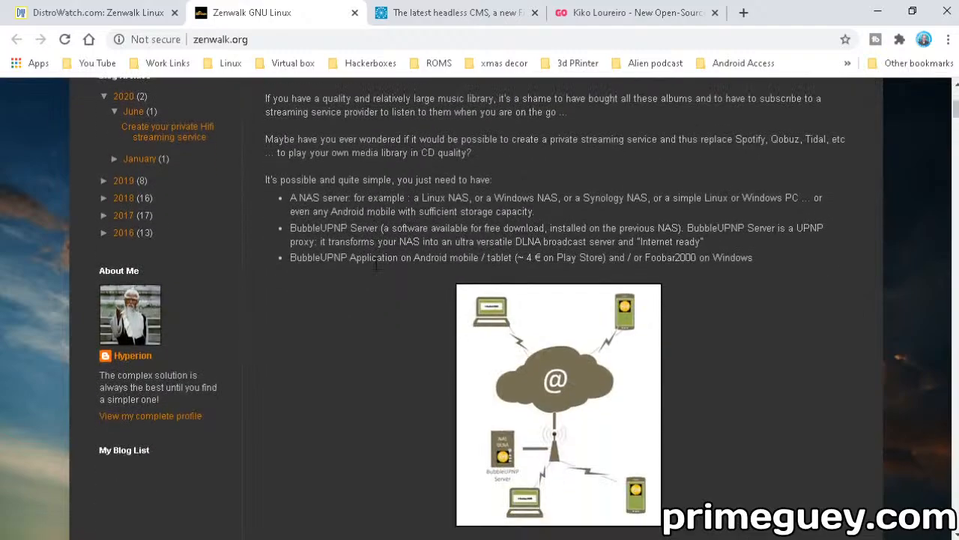
scroll(344, 275, down, 3)
scroll(345, 276, down, 5)
scroll(347, 275, down, 4)
scroll(346, 276, down, 2)
scroll(348, 276, up, 3)
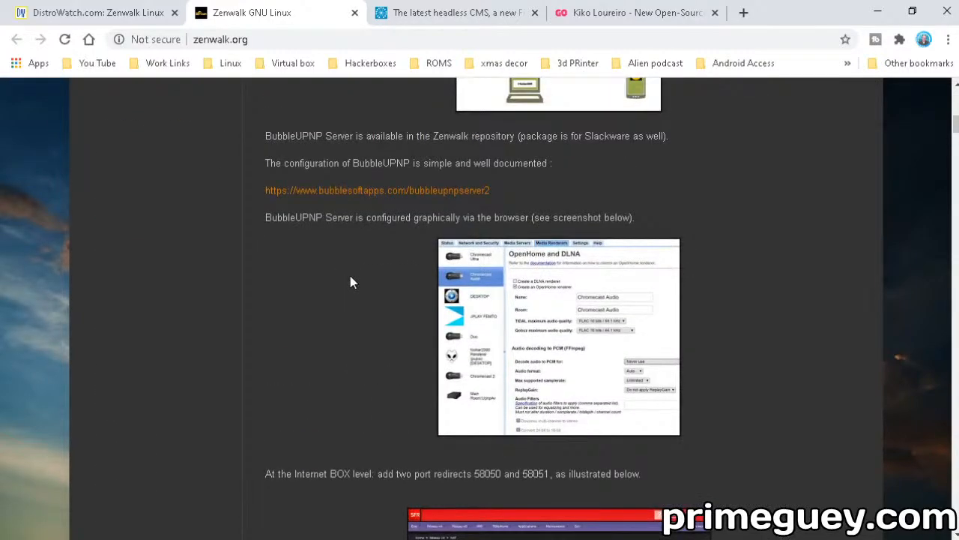
scroll(352, 282, up, 1)
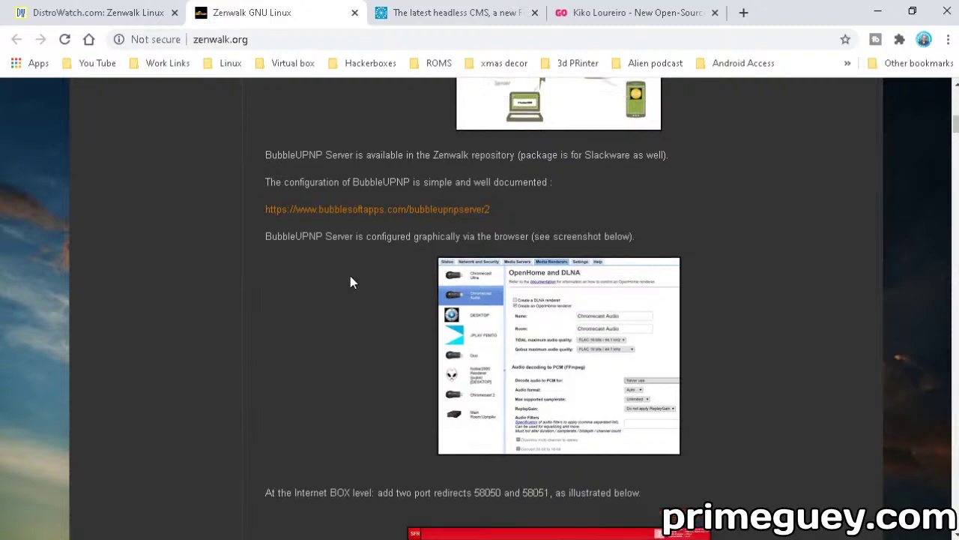
Enlarge the BubbleUPNP configuration screenshot and close it again
click(571, 308)
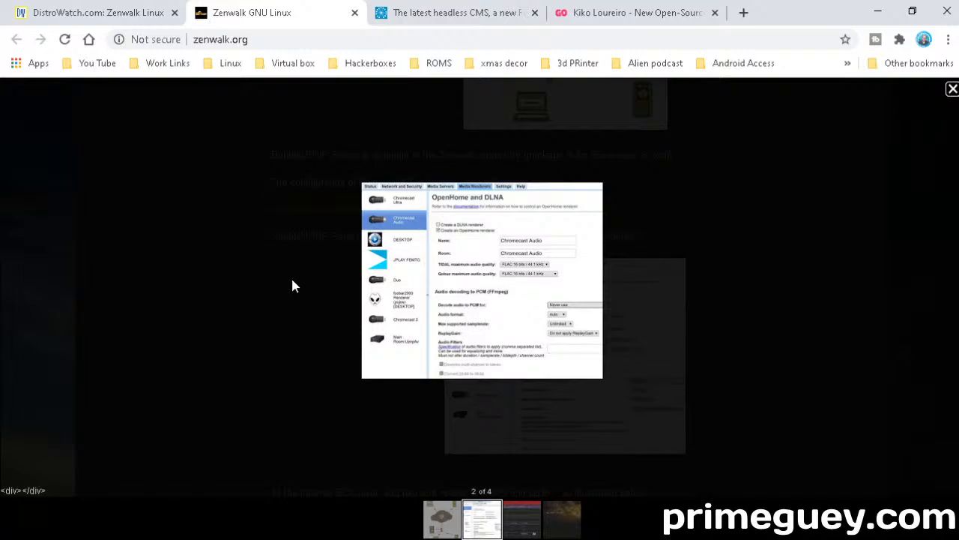
click(314, 303)
scroll(379, 309, down, 5)
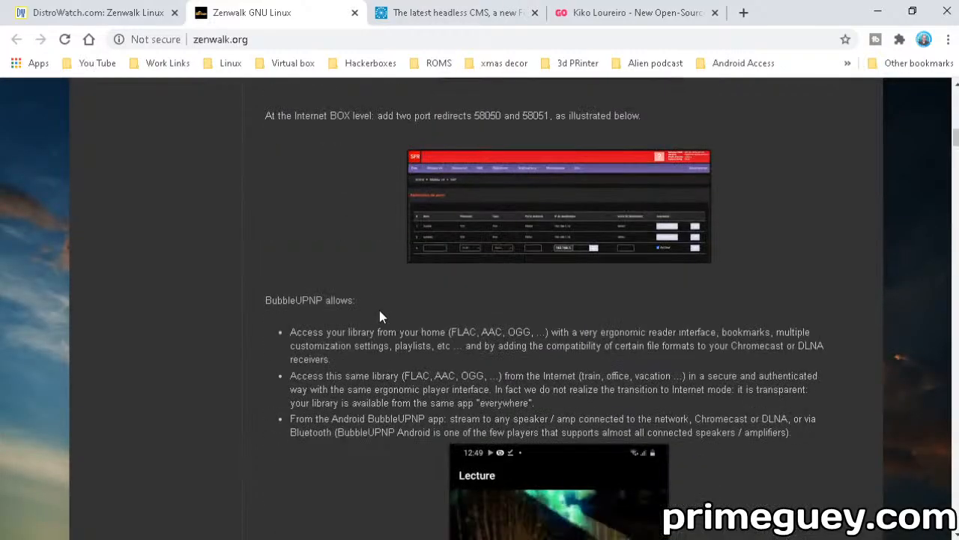
scroll(379, 310, down, 3)
scroll(379, 310, up, 3)
scroll(379, 310, down, 5)
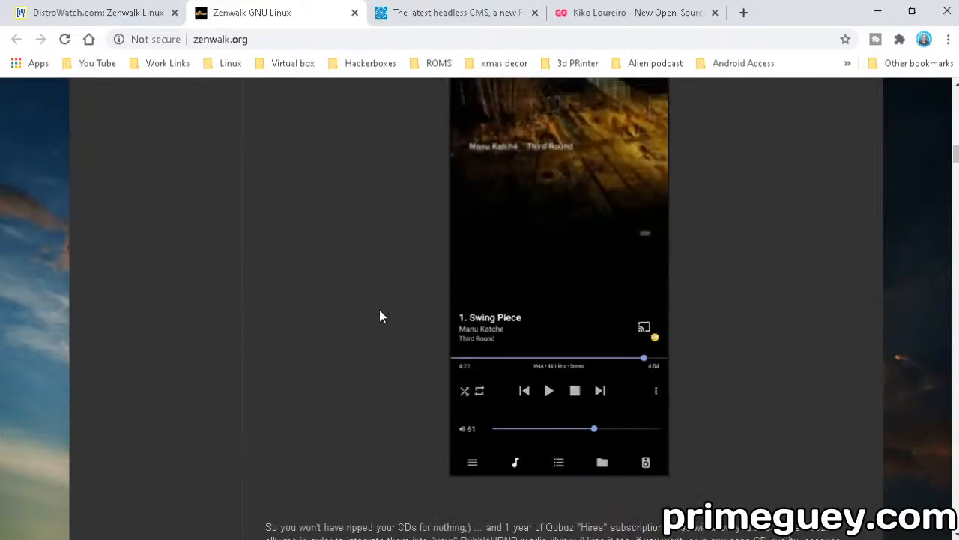
scroll(379, 310, down, 5)
scroll(379, 309, down, 4)
scroll(379, 310, down, 6)
scroll(378, 310, down, 1)
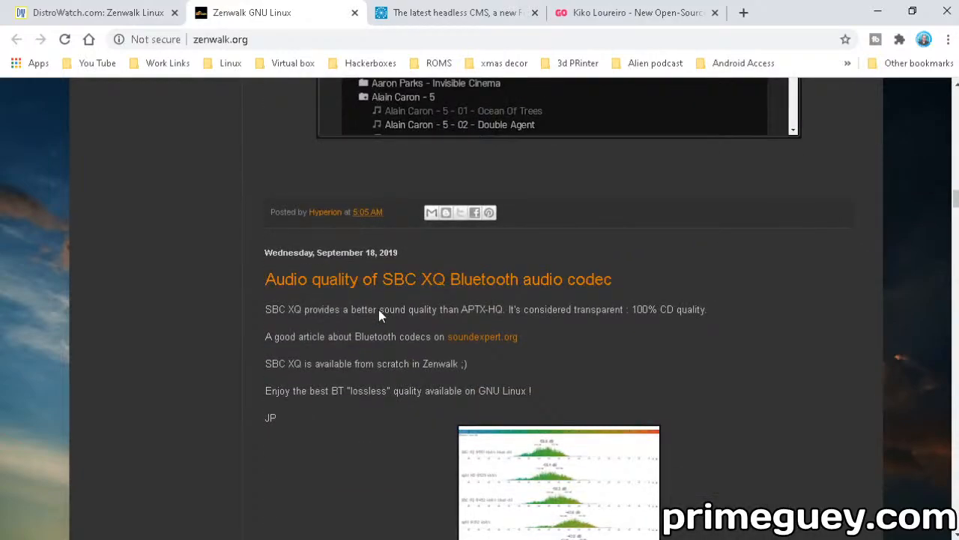
scroll(378, 310, up, 1)
scroll(378, 310, down, 2)
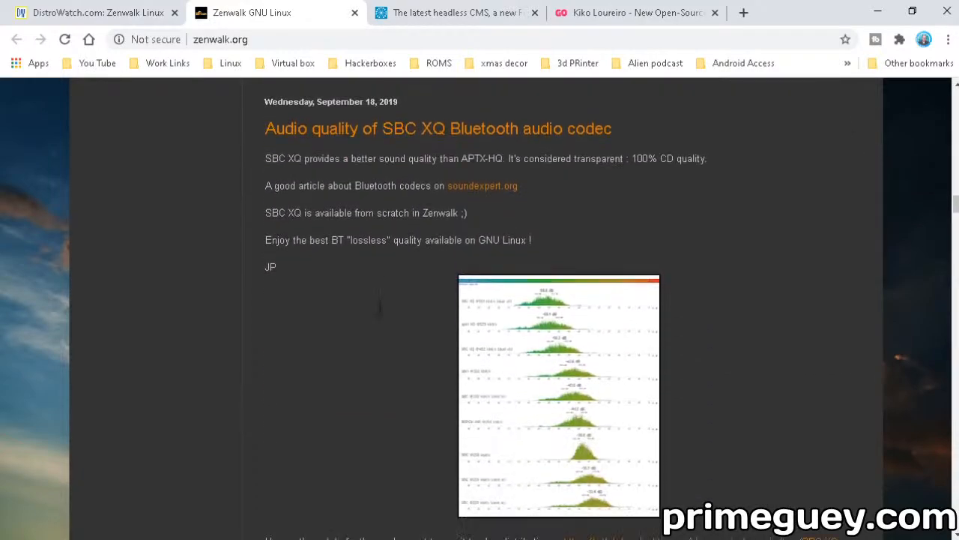
scroll(378, 309, down, 6)
scroll(378, 310, down, 2)
scroll(381, 300, down, 4)
scroll(383, 287, down, 4)
scroll(383, 292, up, 4)
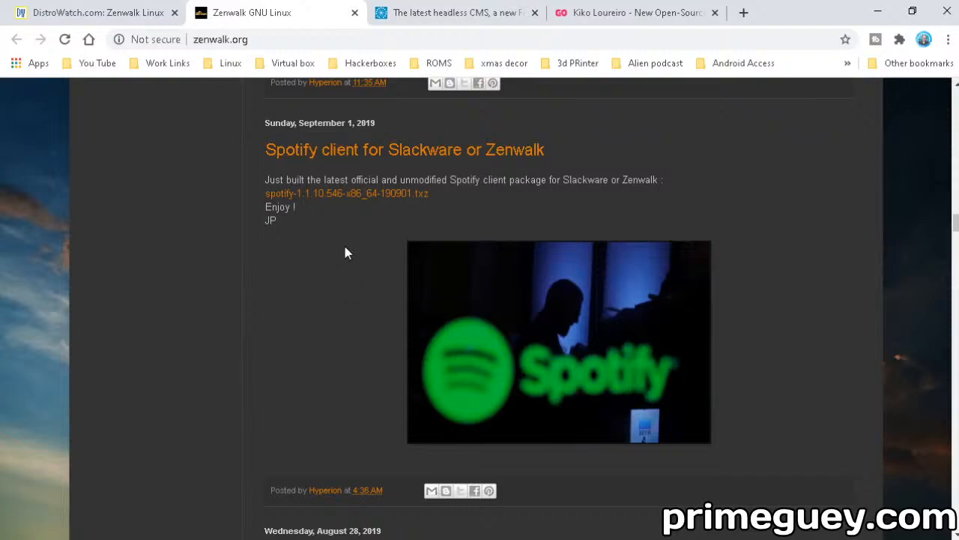
scroll(346, 247, down, 5)
scroll(358, 249, down, 5)
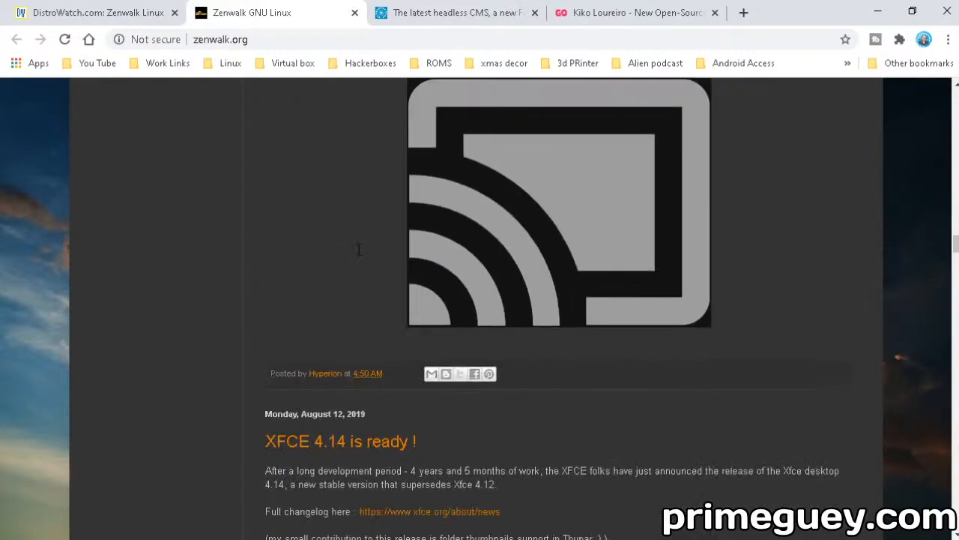
scroll(357, 249, down, 3)
scroll(357, 249, down, 3)
scroll(357, 249, down, 3)
scroll(358, 251, up, 2)
scroll(358, 249, up, 2)
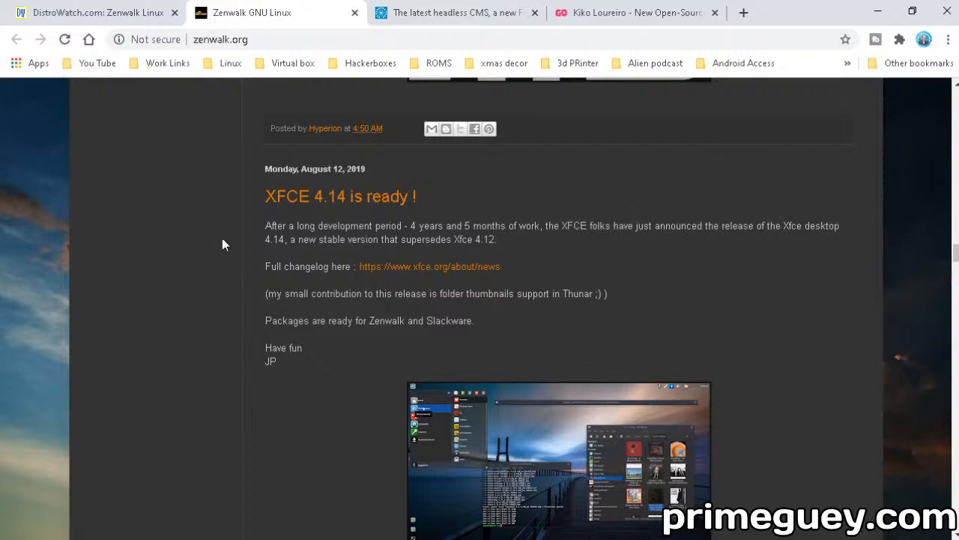
scroll(440, 238, up, 1)
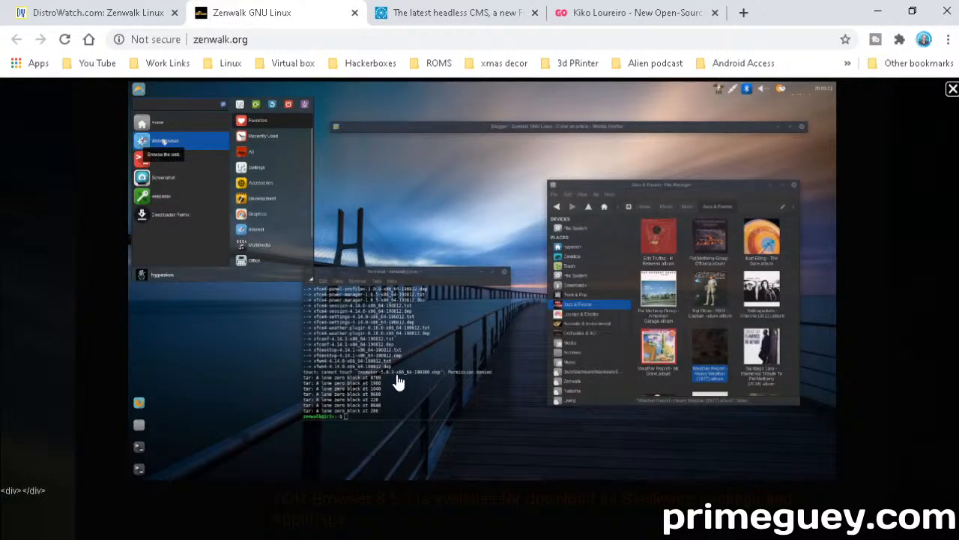
Close the enlarged XFCE desktop screenshot lightbox
click(953, 89)
scroll(719, 255, down, 5)
scroll(706, 307, down, 3)
scroll(708, 309, up, 3)
scroll(716, 316, down, 8)
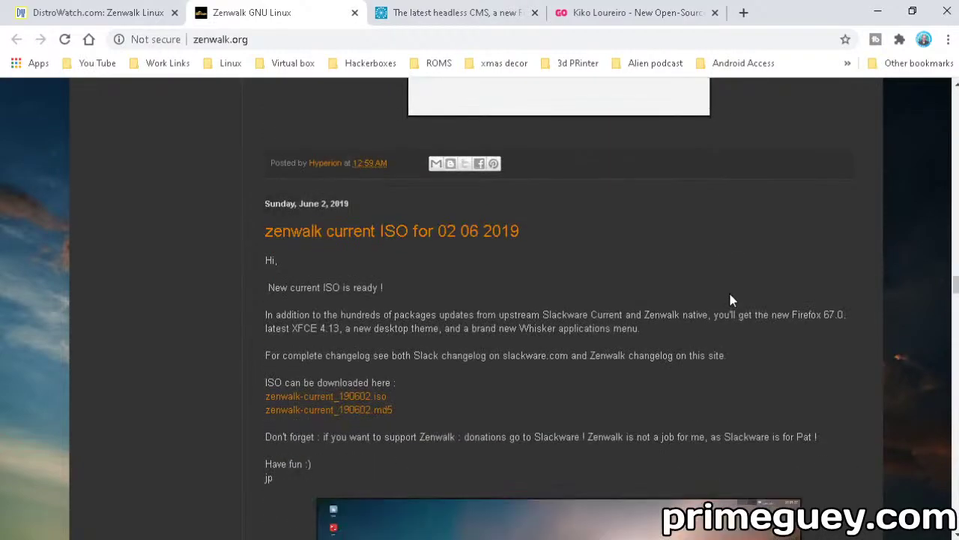
scroll(729, 292, down, 4)
scroll(733, 298, up, 6)
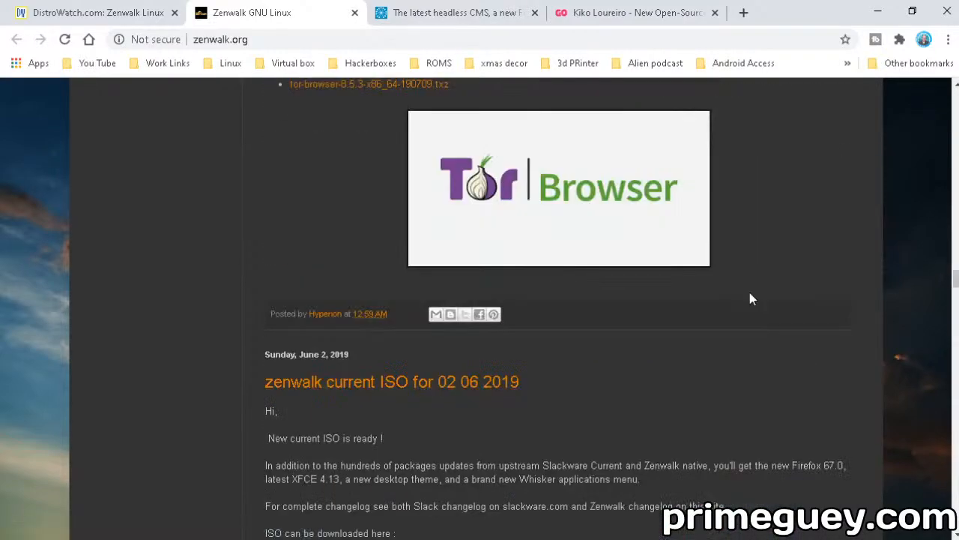
scroll(750, 293, down, 3)
scroll(752, 299, down, 3)
scroll(752, 299, down, 2)
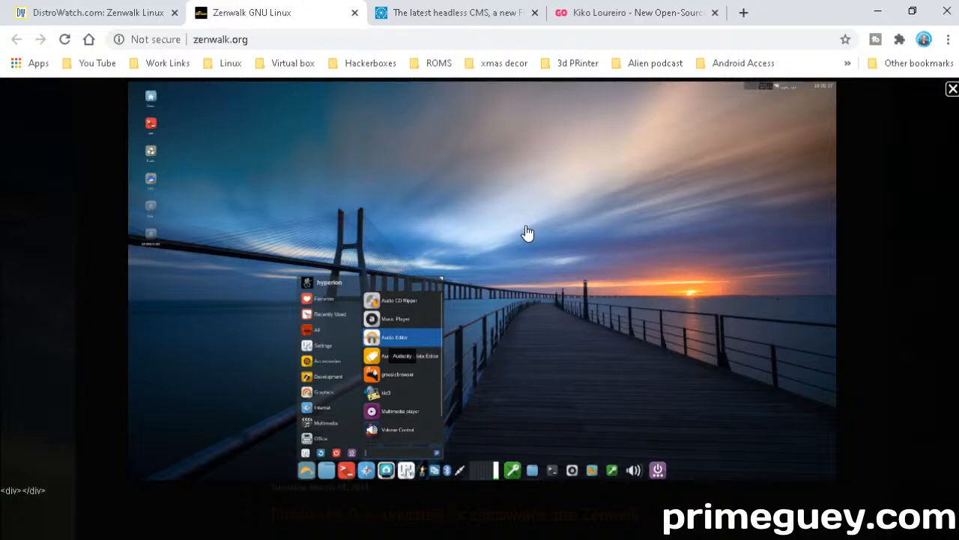
Close the enlarged desktop screenshot to return to the blog
click(951, 89)
scroll(419, 450, down, 5)
scroll(419, 451, down, 3)
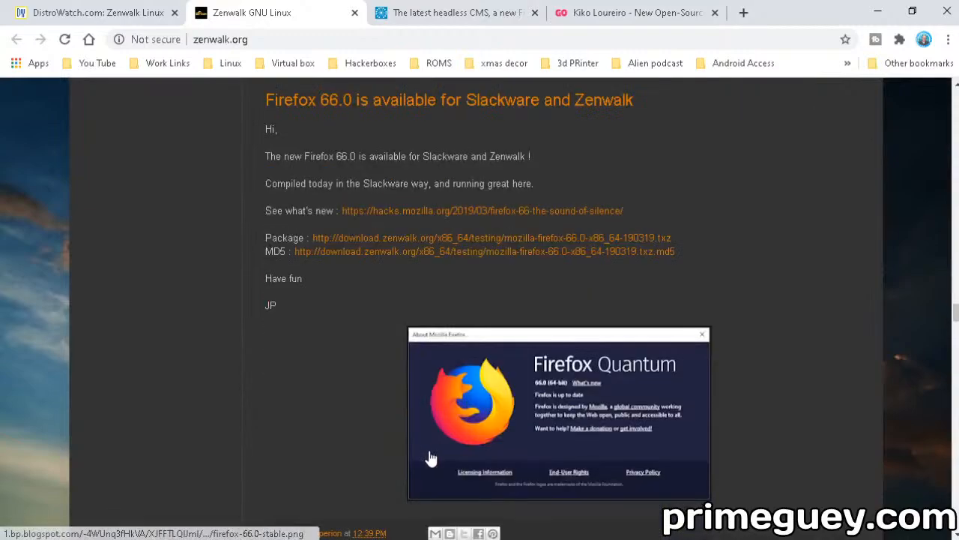
scroll(442, 453, down, 1)
scroll(442, 454, down, 4)
scroll(449, 450, down, 4)
scroll(448, 449, down, 3)
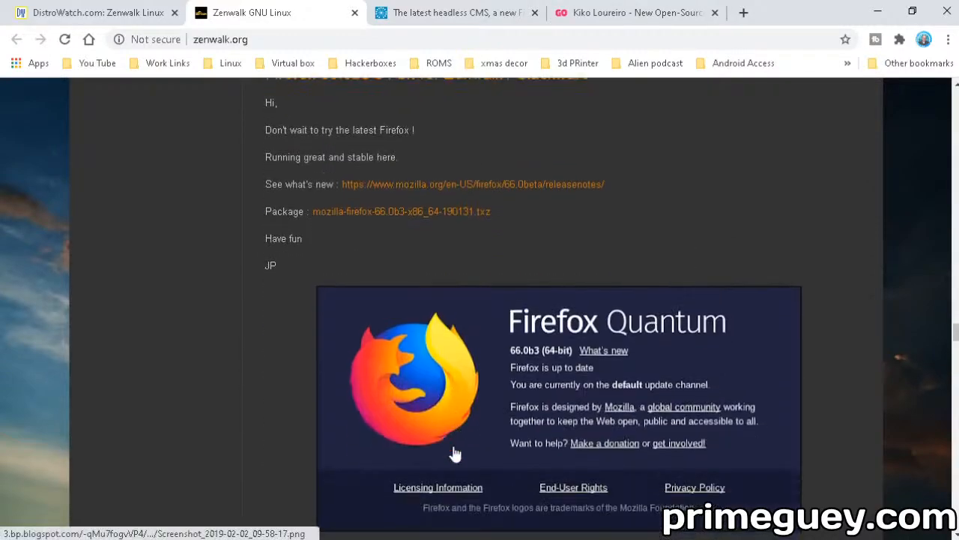
scroll(455, 453, down, 4)
scroll(491, 323, down, 4)
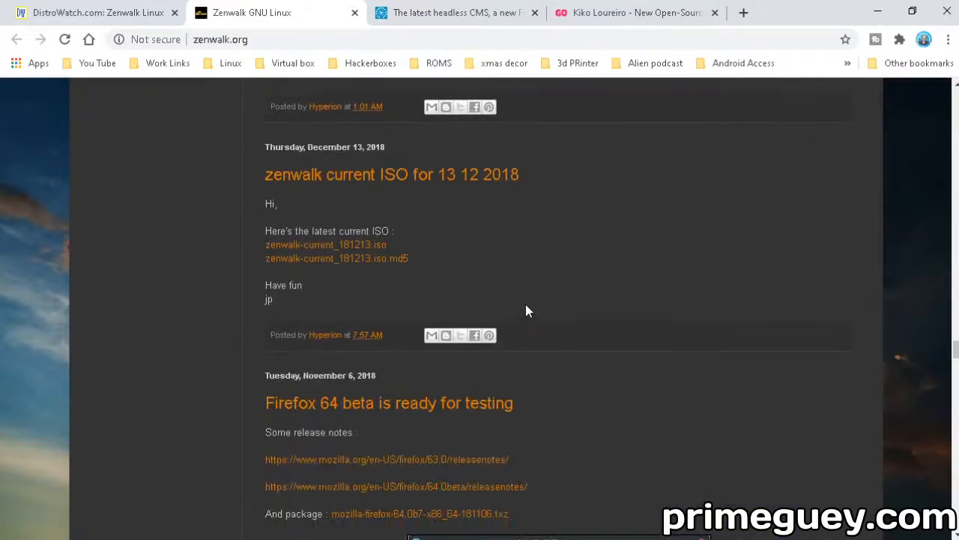
scroll(525, 304, up, 6)
scroll(525, 315, down, 5)
scroll(536, 326, up, 5)
scroll(678, 297, down, 5)
scroll(677, 297, down, 3)
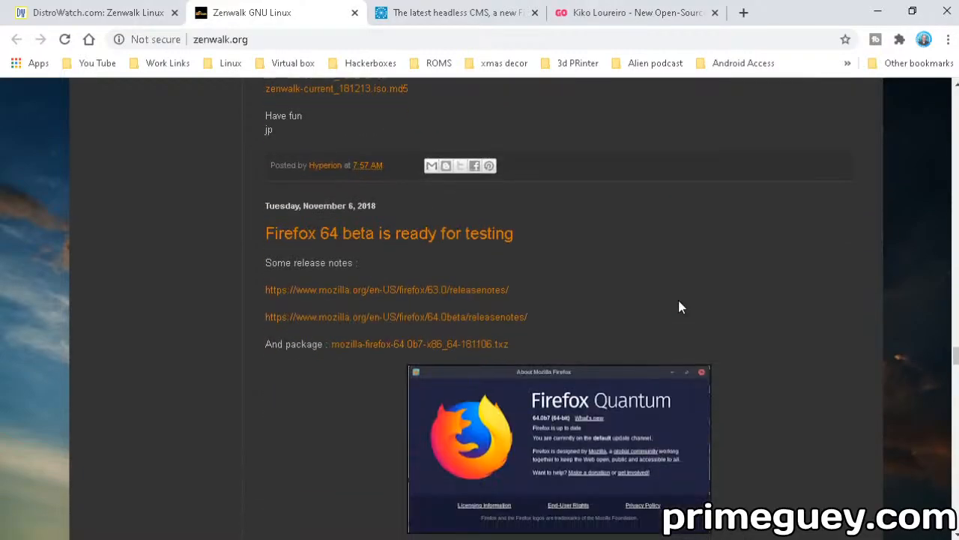
scroll(678, 297, up, 1)
scroll(677, 297, down, 2)
scroll(678, 299, up, 5)
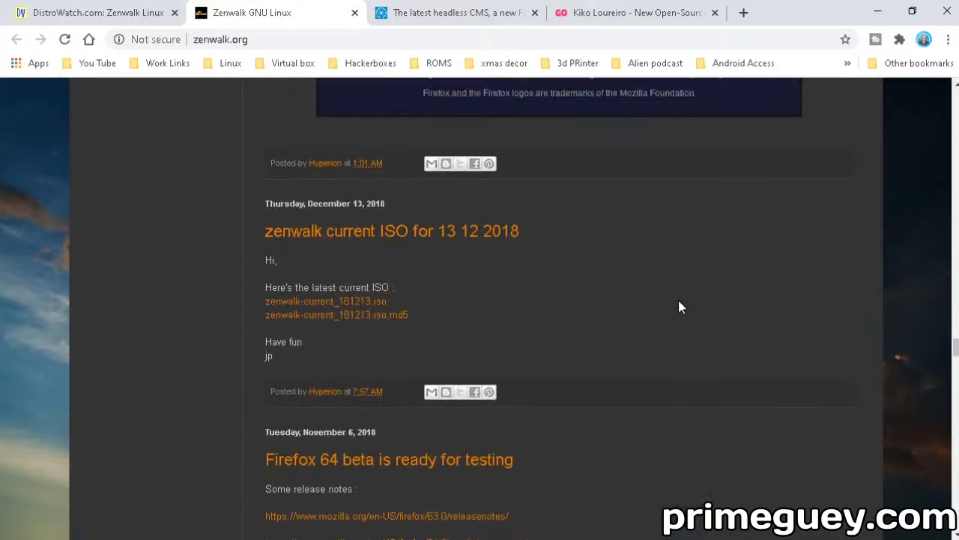
scroll(678, 299, up, 2)
scroll(678, 299, down, 1)
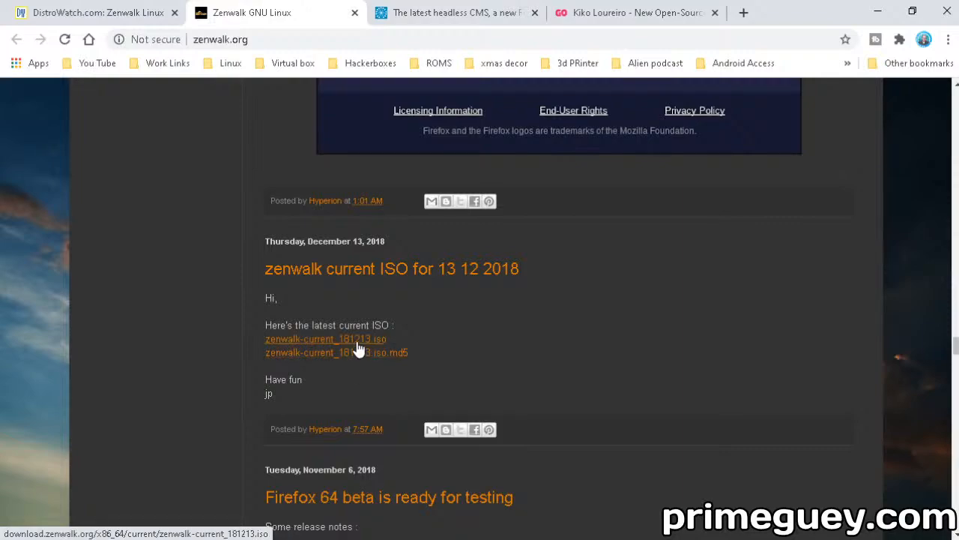
right_click(358, 344)
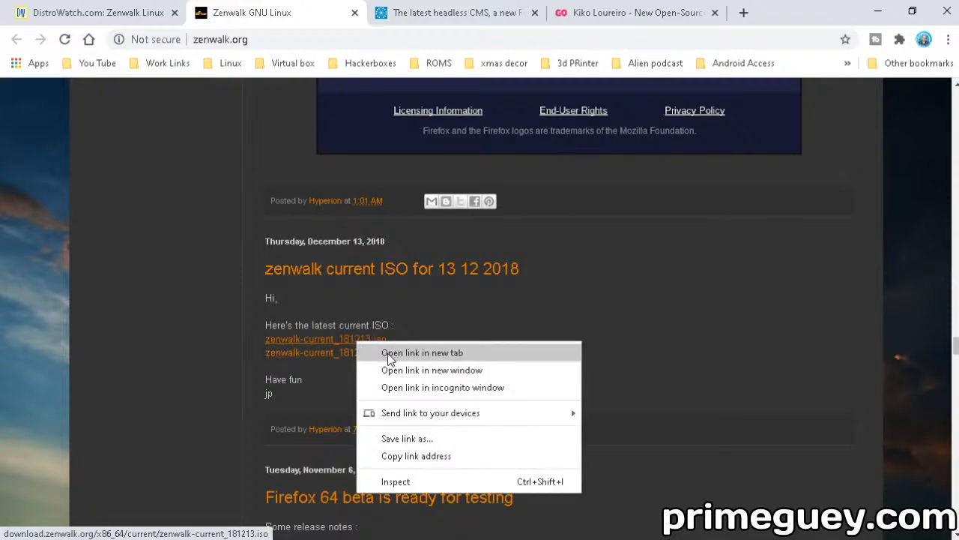
click(390, 354)
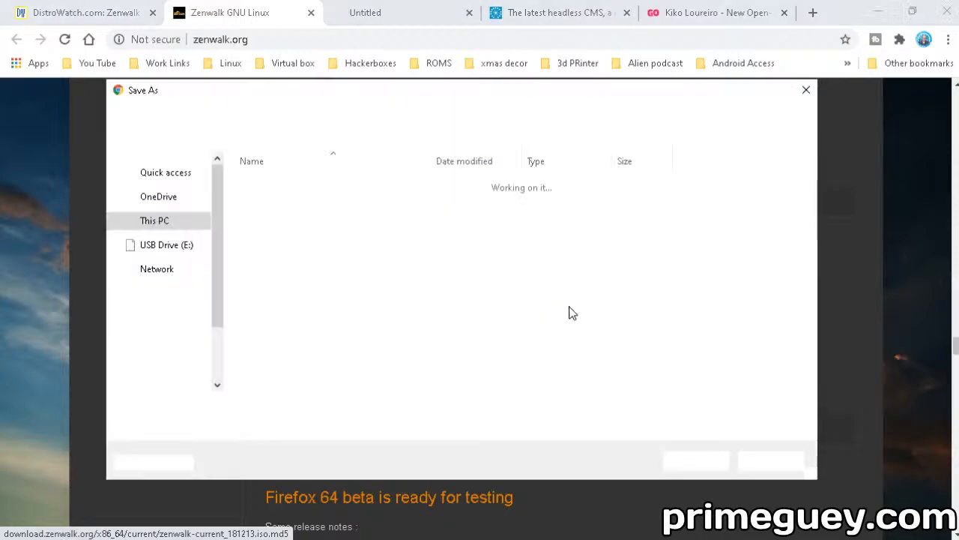
click(771, 460)
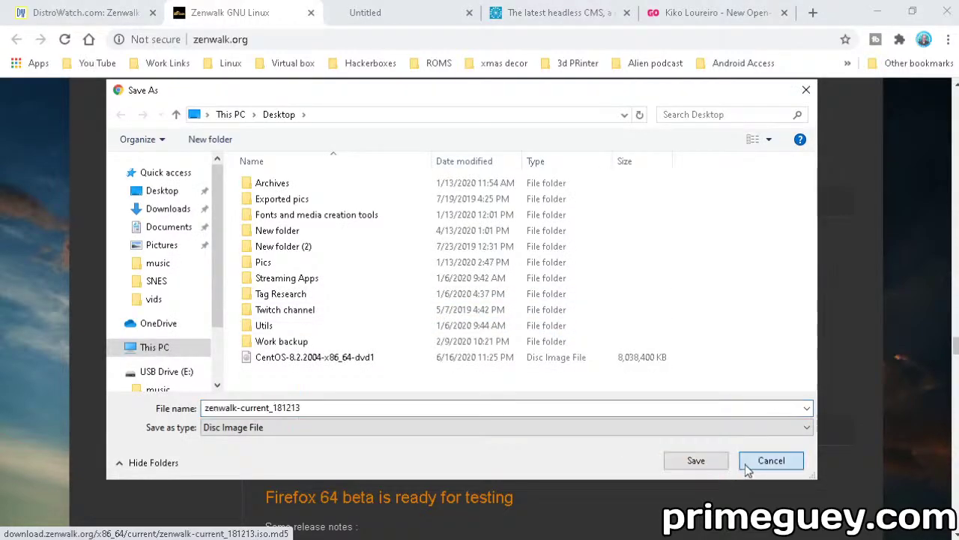
scroll(682, 367, up, 5)
scroll(682, 367, up, 5)
scroll(688, 371, up, 5)
scroll(689, 370, up, 5)
scroll(689, 371, up, 5)
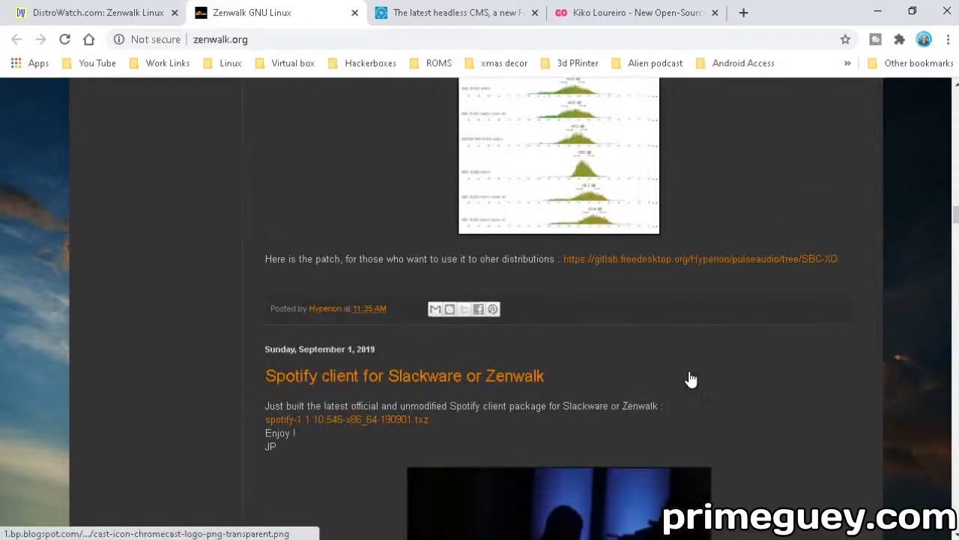
scroll(689, 371, up, 5)
scroll(691, 379, up, 2)
scroll(691, 378, up, 5)
scroll(691, 379, up, 5)
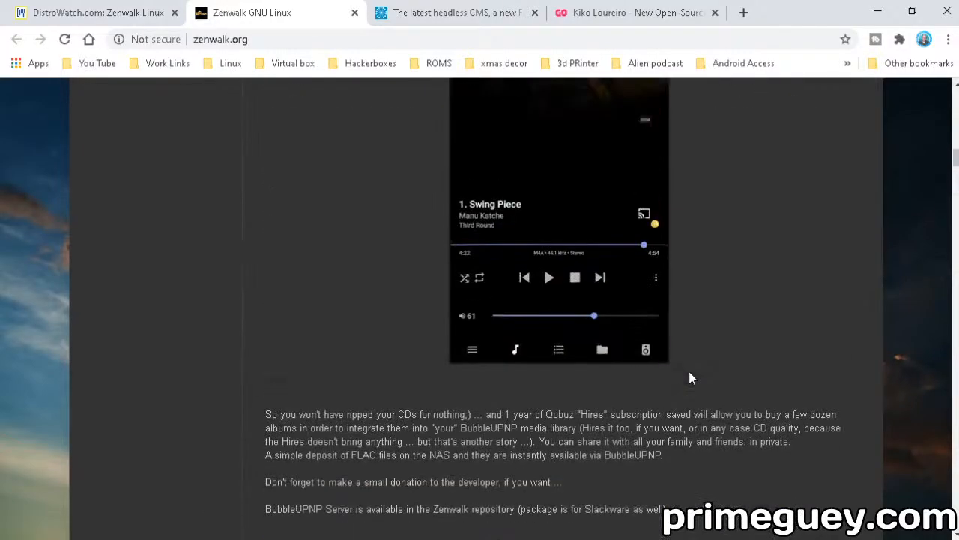
scroll(691, 379, up, 5)
scroll(691, 379, up, 5)
scroll(691, 378, up, 5)
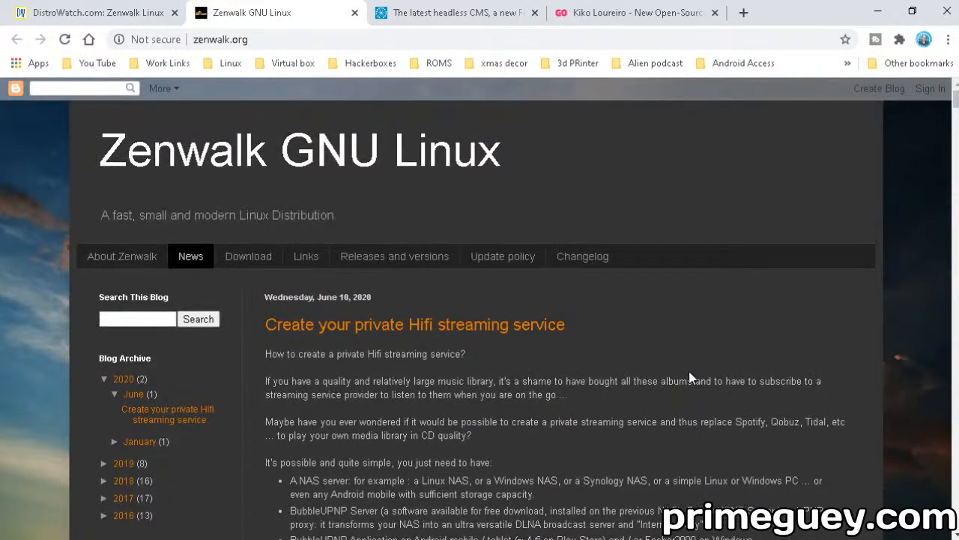
scroll(261, 311, down, 3)
scroll(262, 310, up, 4)
scroll(600, 379, down, 4)
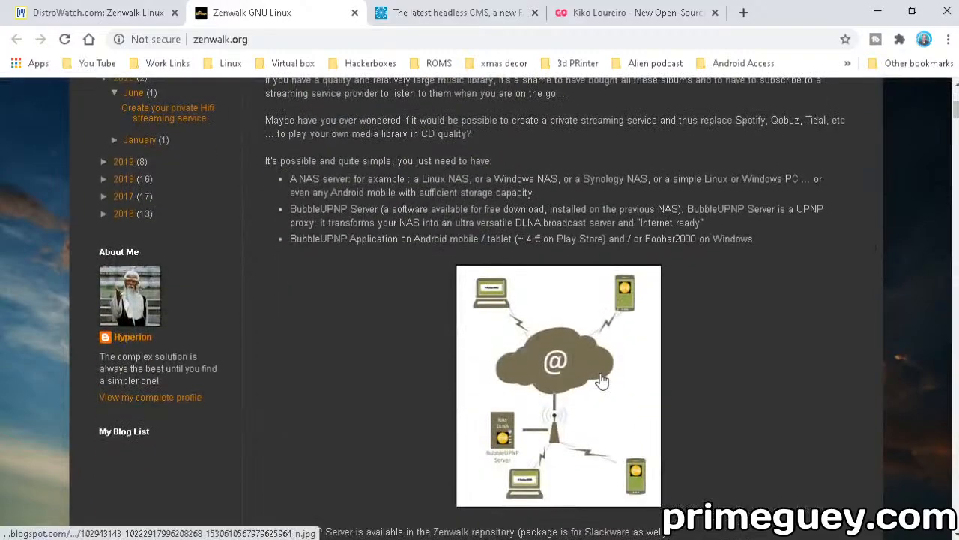
scroll(604, 380, up, 1)
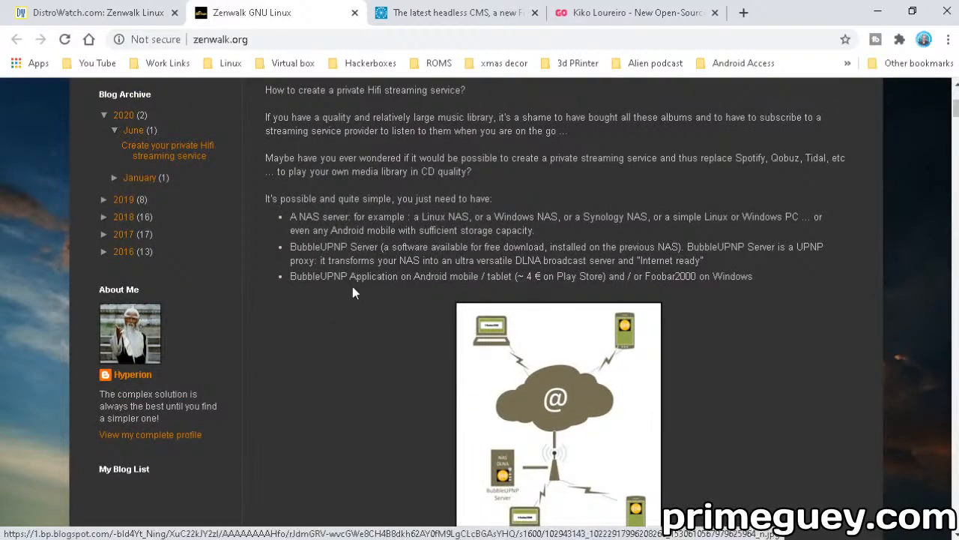
scroll(348, 286, up, 1)
scroll(264, 171, up, 4)
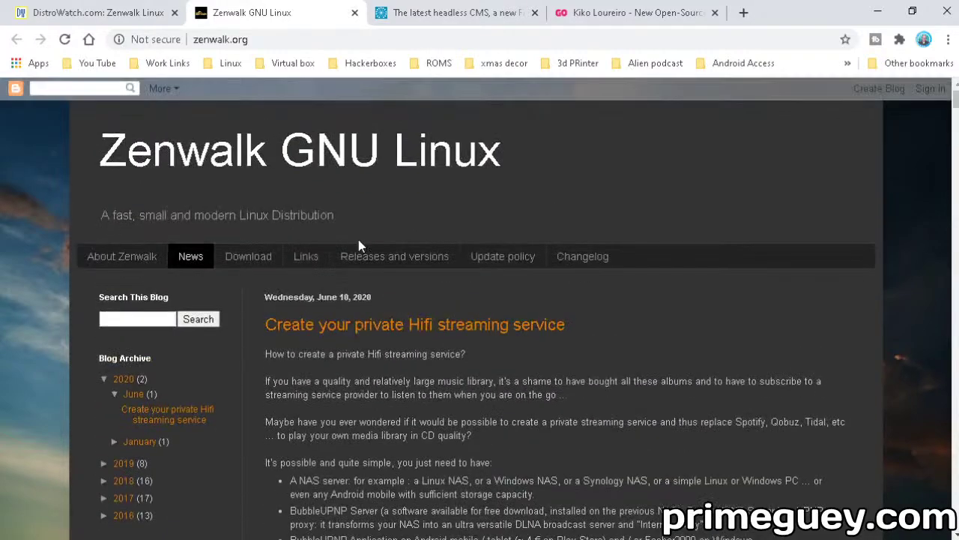
Go to Zenwalk's Download page and bring up link options for the slackware.uk mirror
click(251, 258)
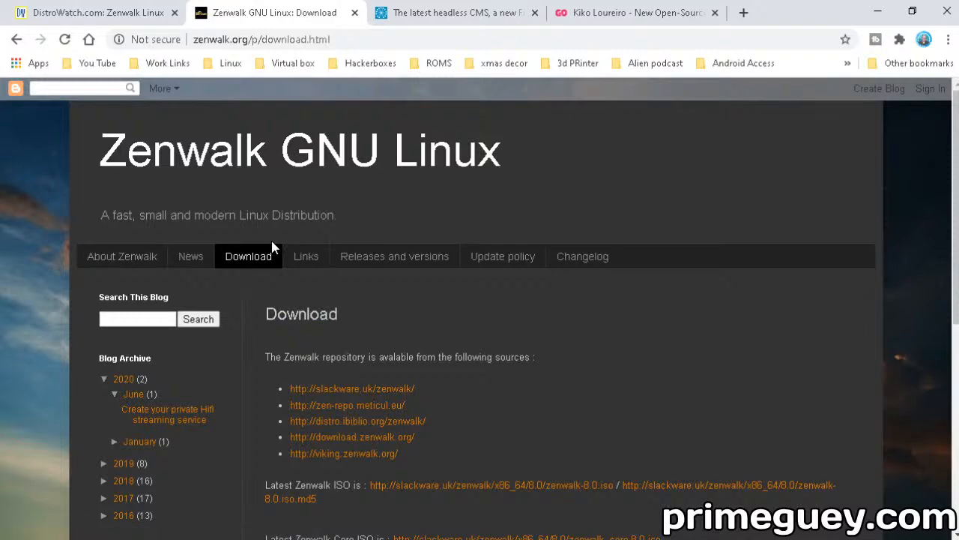
scroll(506, 349, down, 1)
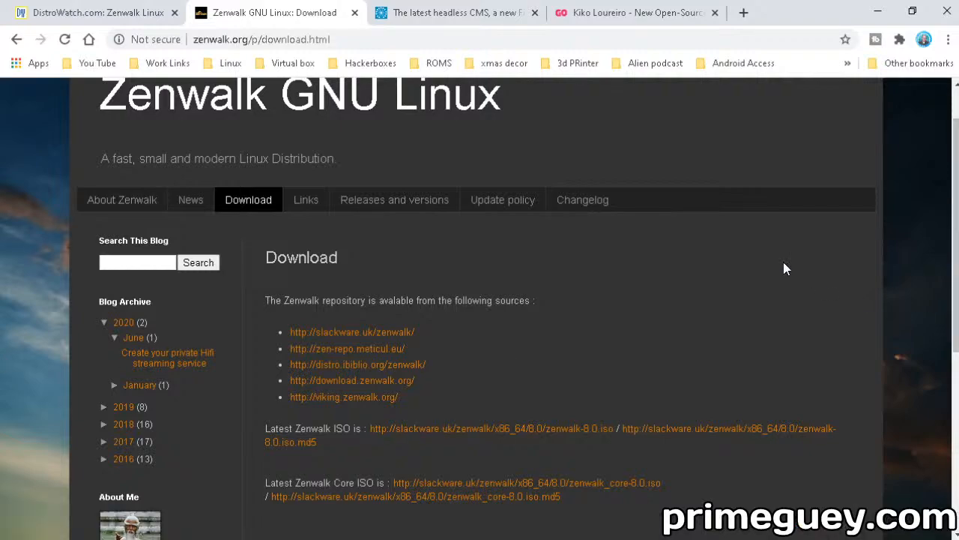
scroll(455, 358, down, 3)
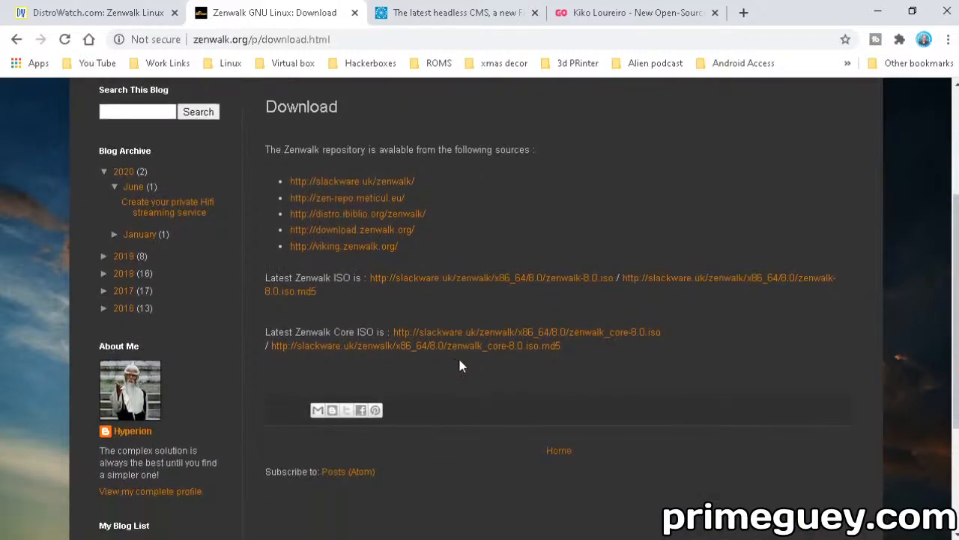
scroll(458, 356, up, 2)
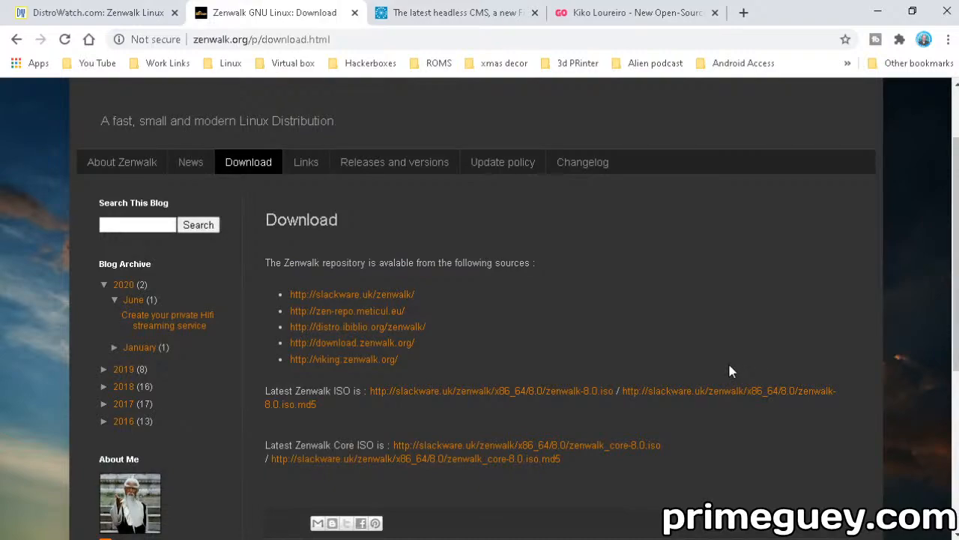
scroll(732, 371, up, 1)
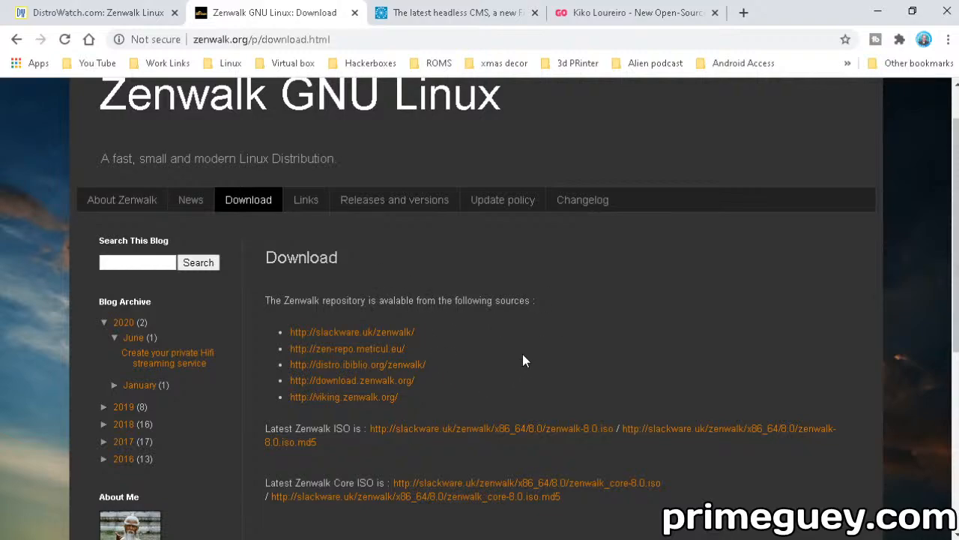
scroll(522, 360, down, 1)
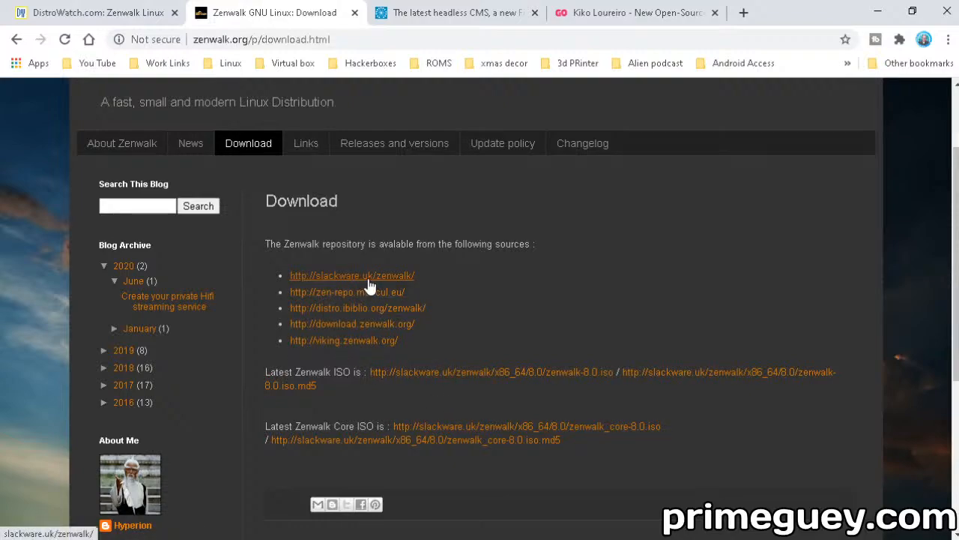
scroll(370, 283, down, 1)
scroll(370, 283, up, 1)
scroll(367, 273, up, 1)
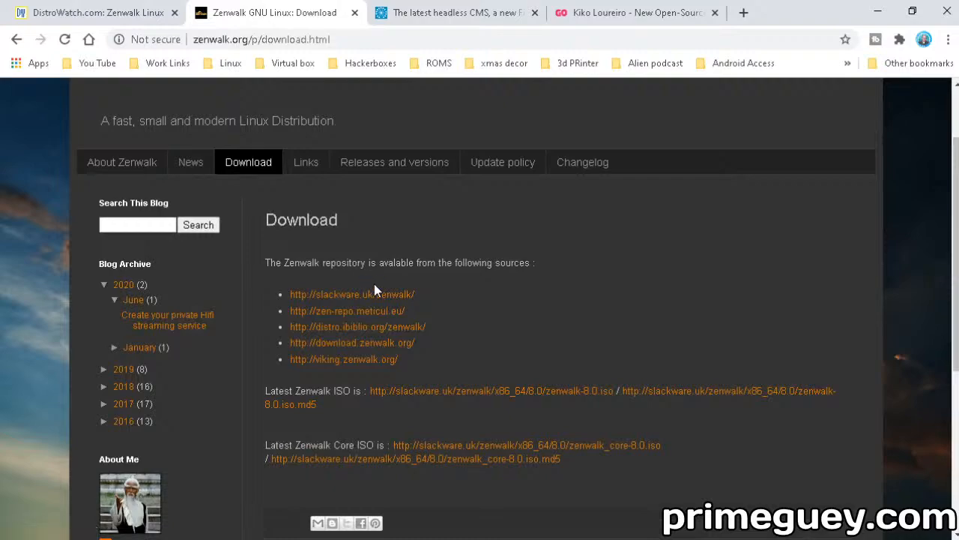
right_click(377, 293)
Open the slackware.uk mirror in a new tab, look inside its i486 folder, and go back to the listing
click(405, 300)
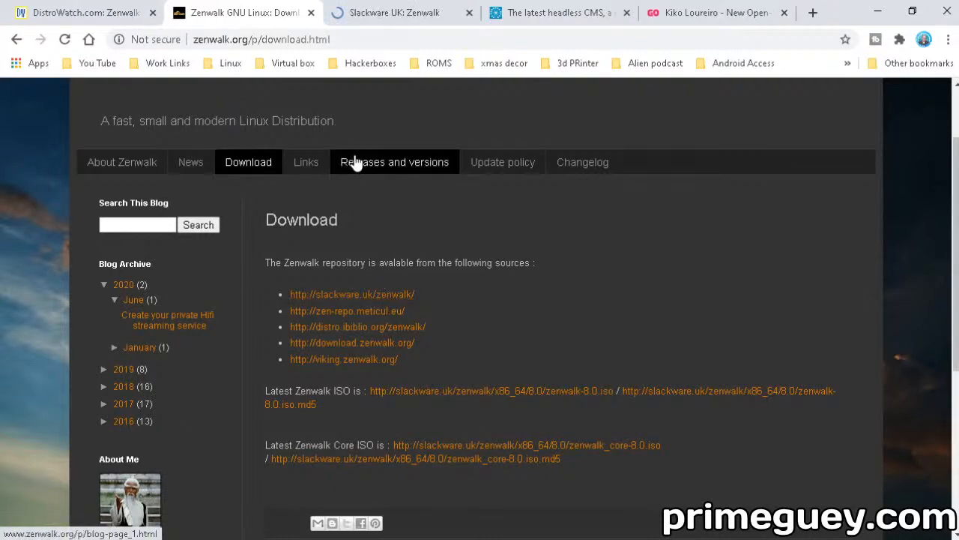
click(393, 13)
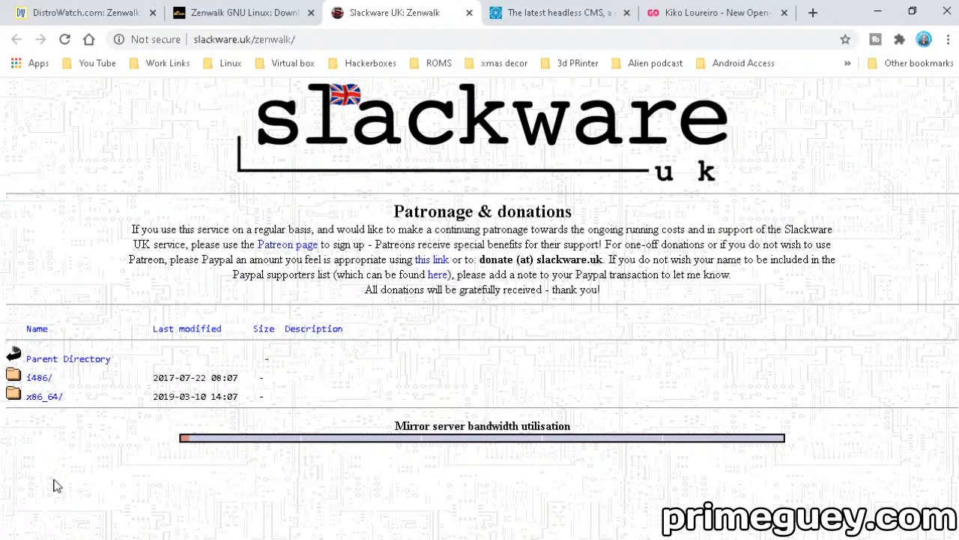
click(36, 380)
scroll(348, 435, down, 1)
scroll(347, 430, down, 3)
scroll(347, 430, down, 3)
scroll(347, 429, up, 6)
scroll(347, 430, up, 1)
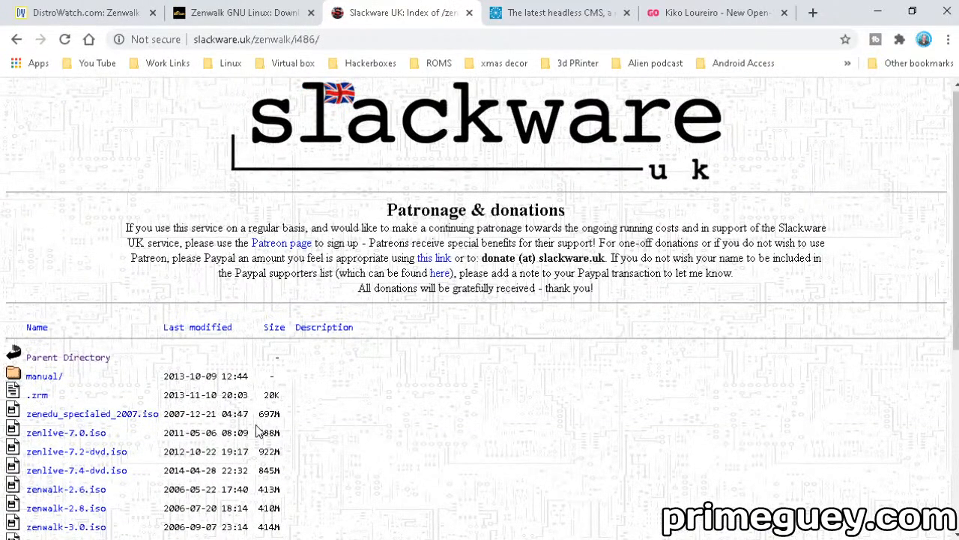
click(17, 39)
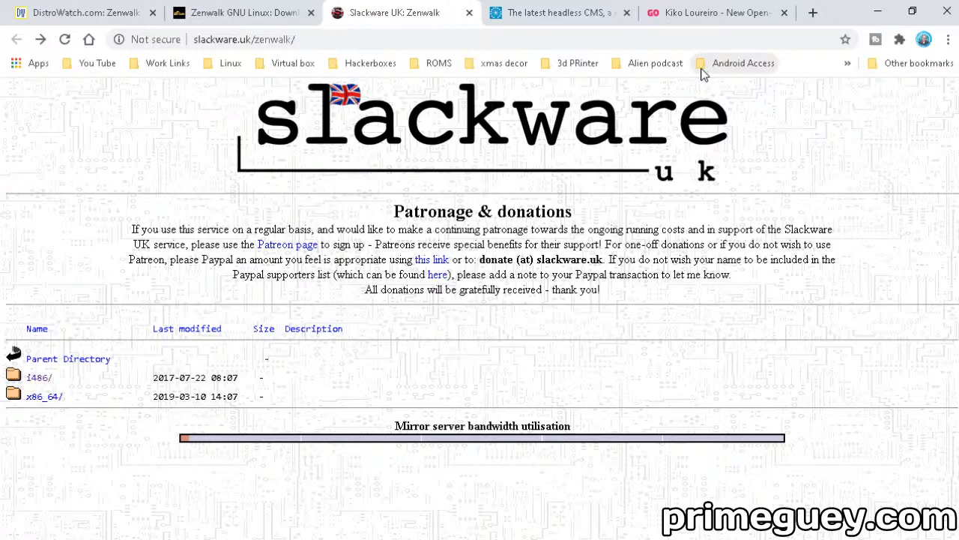
Bookmark the Indiegogo open-source album campaign, then close its tab and the opensource.com tab
click(717, 13)
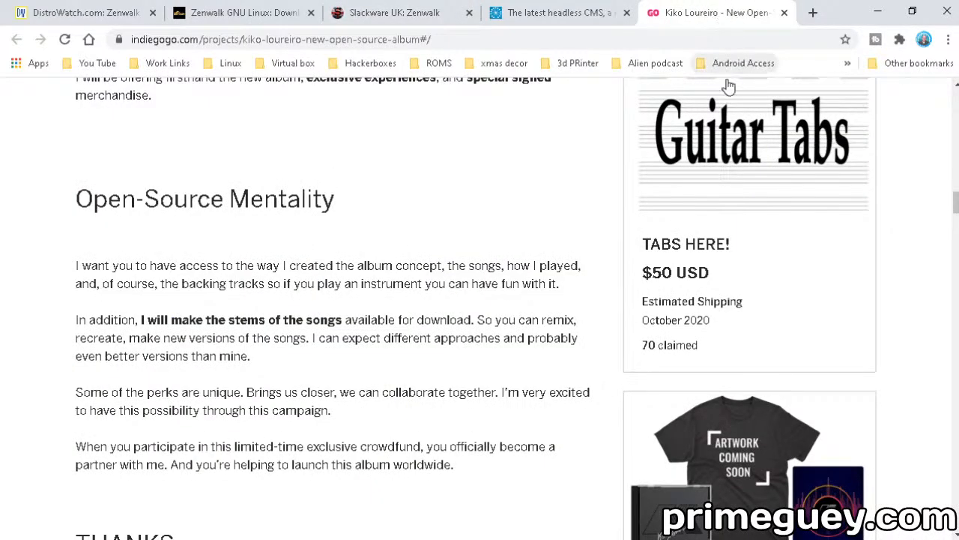
scroll(750, 154, up, 5)
scroll(759, 123, up, 5)
scroll(760, 122, up, 2)
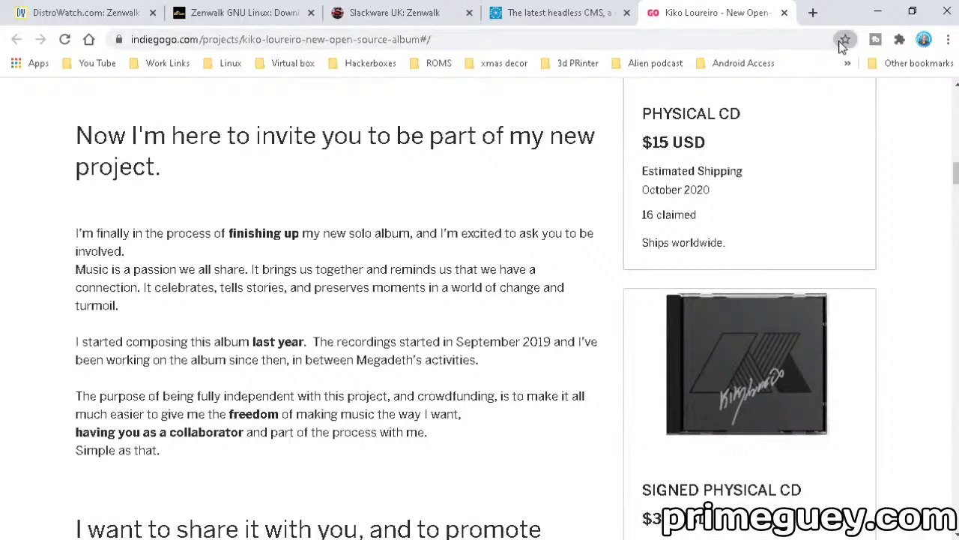
click(846, 39)
click(765, 183)
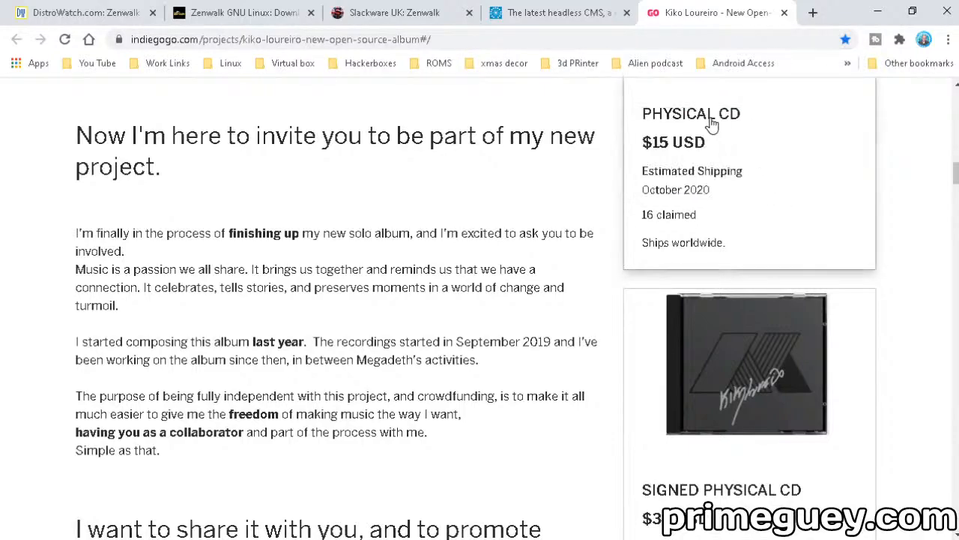
click(784, 12)
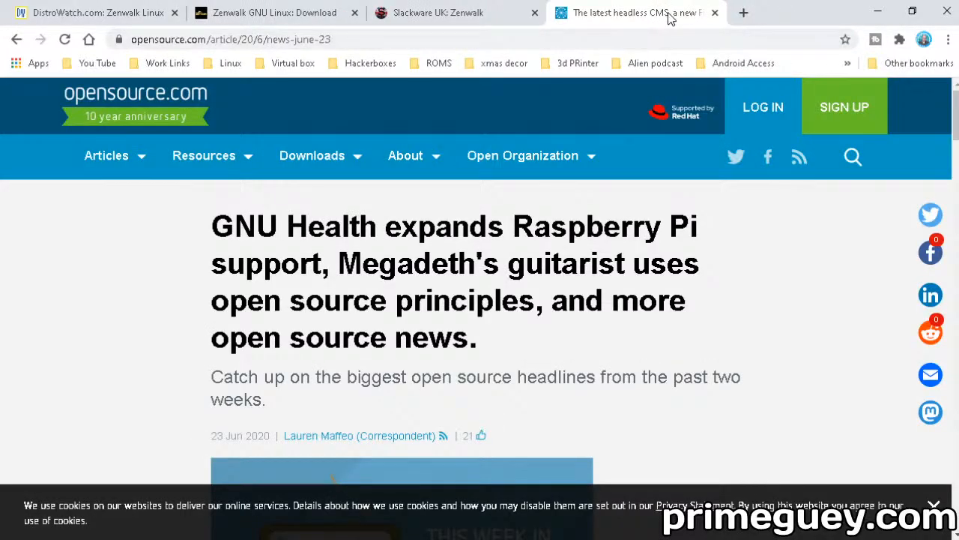
click(715, 12)
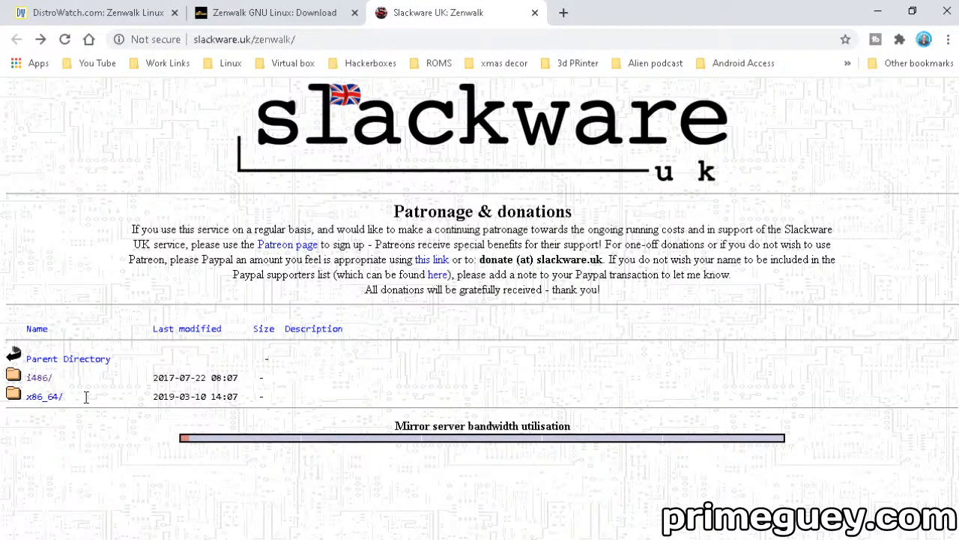
Browse the mirror's x86_64 and i486 folders, ending in the x86_64 release folder listing
click(36, 400)
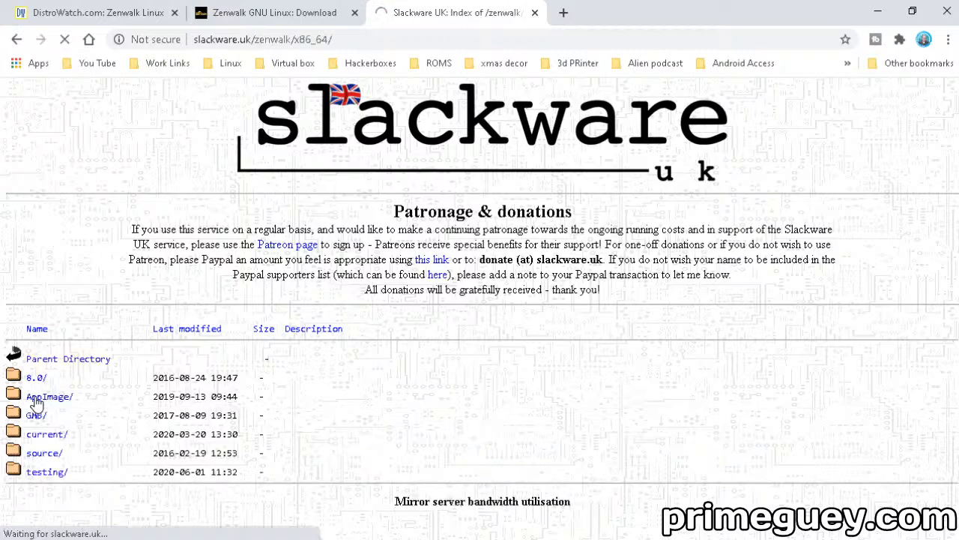
click(62, 366)
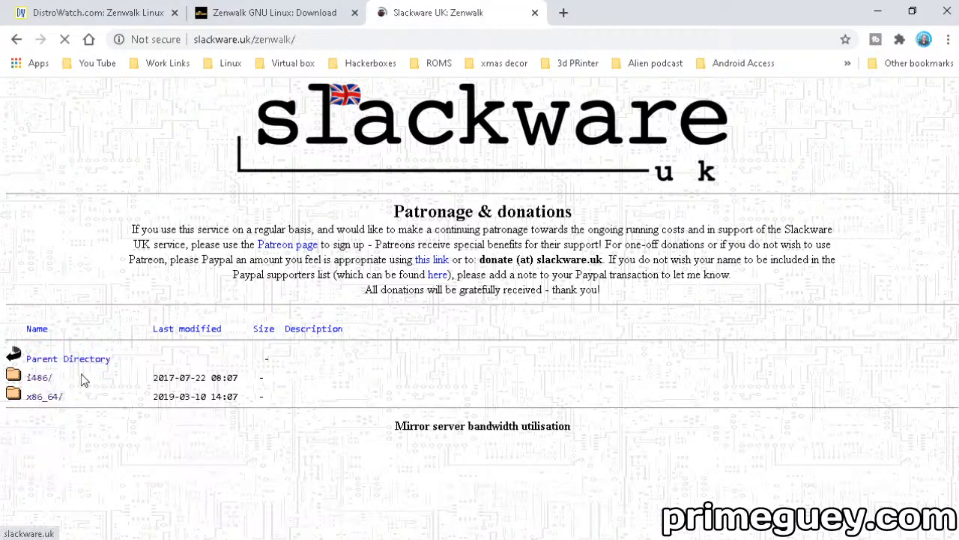
click(36, 379)
scroll(379, 379, down, 5)
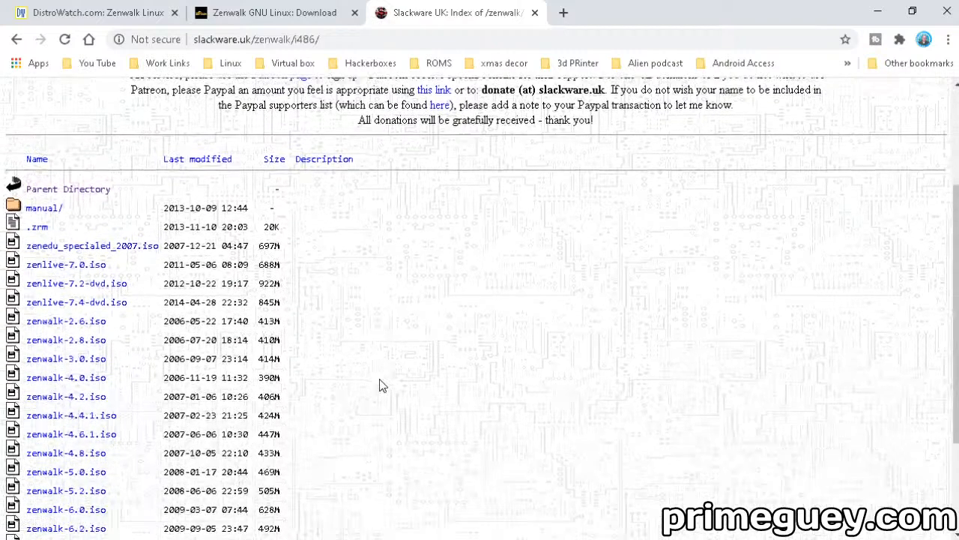
scroll(379, 379, down, 5)
scroll(382, 379, up, 2)
scroll(383, 379, down, 2)
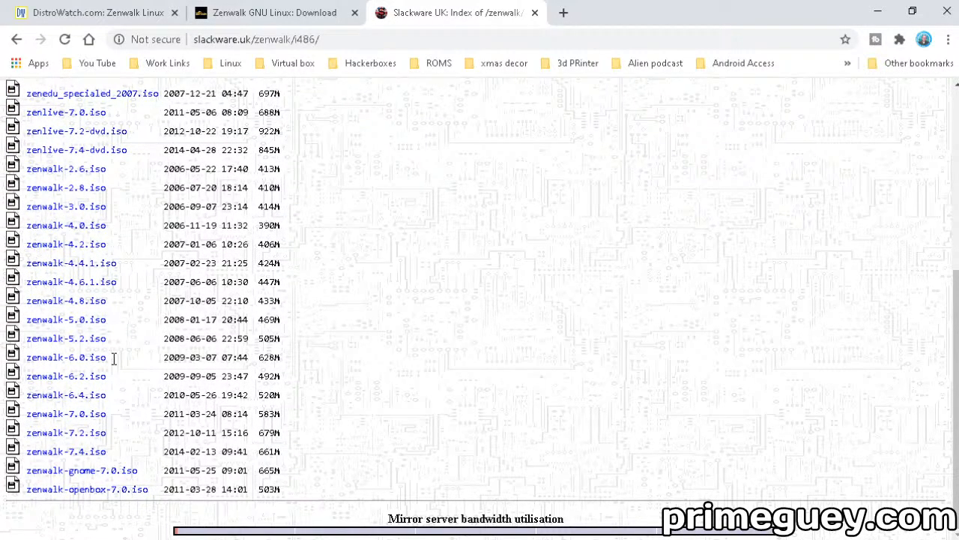
scroll(322, 218, up, 3)
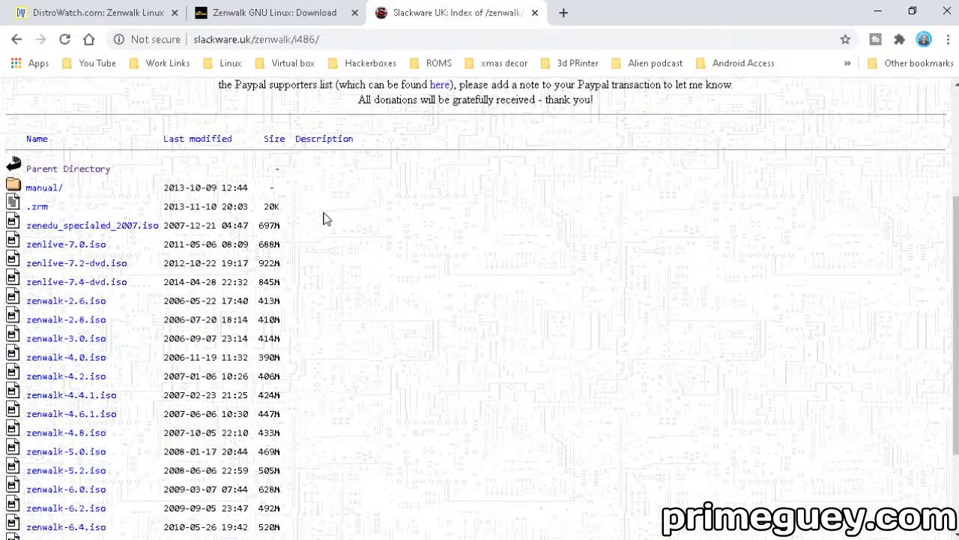
click(68, 168)
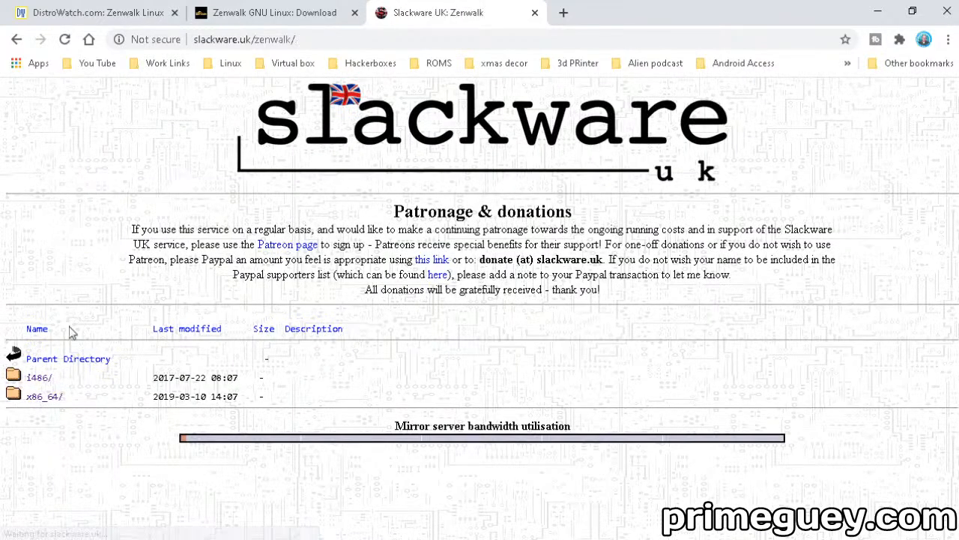
click(42, 395)
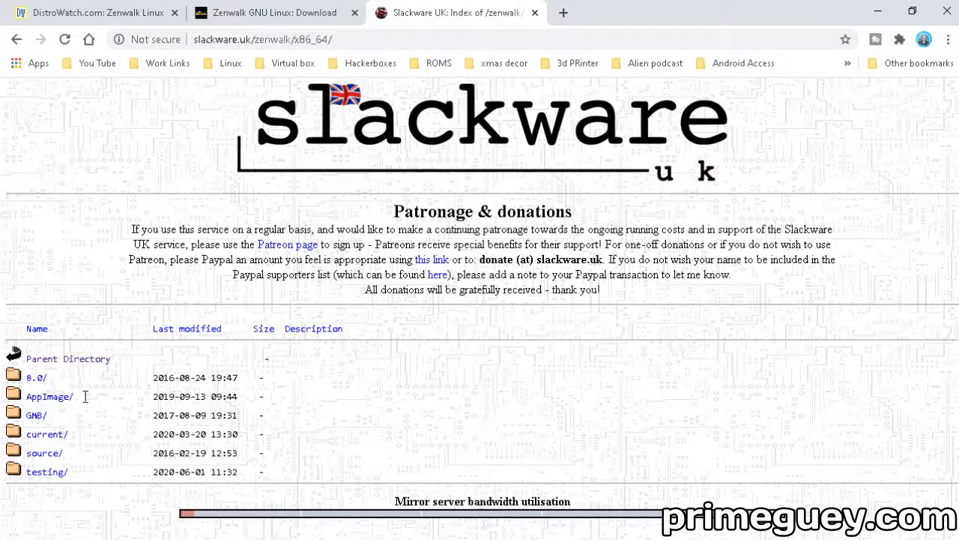
click(45, 453)
scroll(52, 457, down, 1)
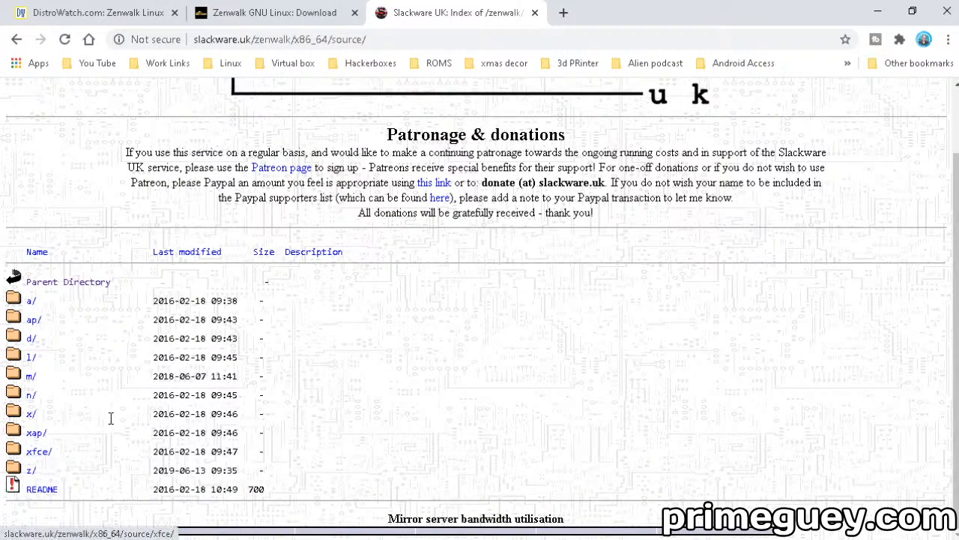
click(68, 282)
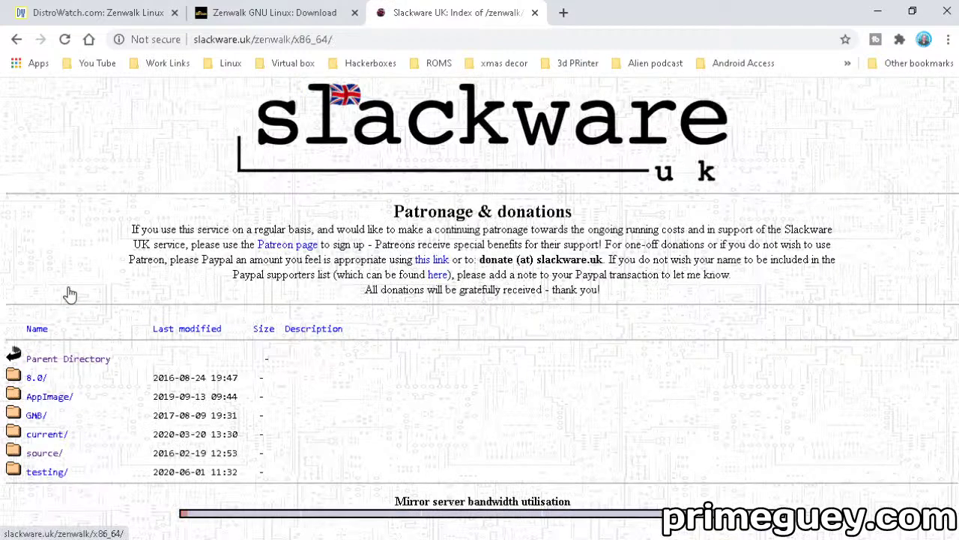
click(50, 395)
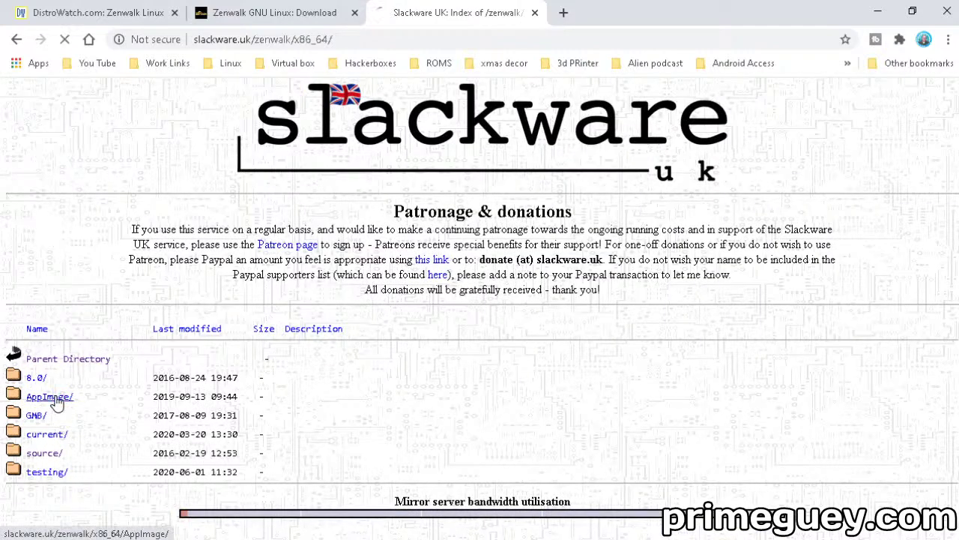
click(69, 358)
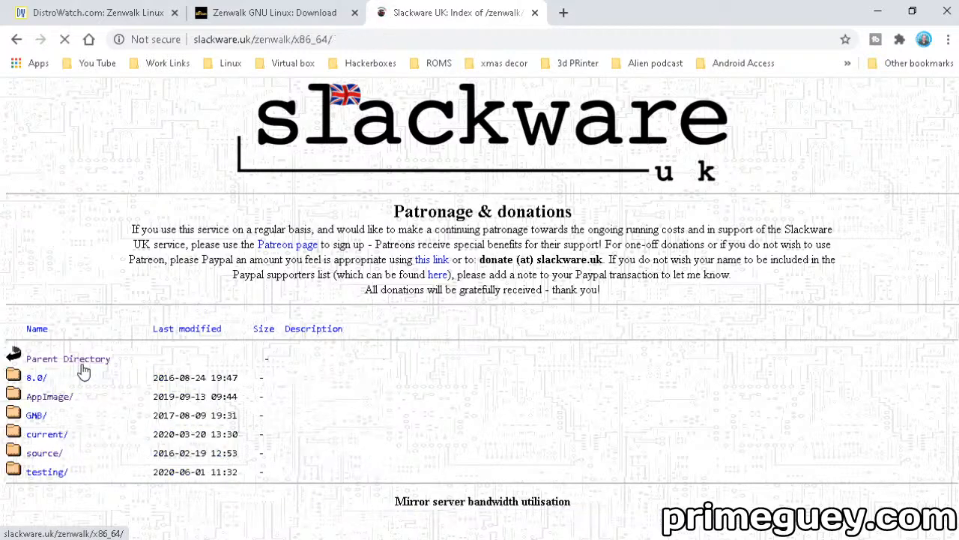
click(50, 395)
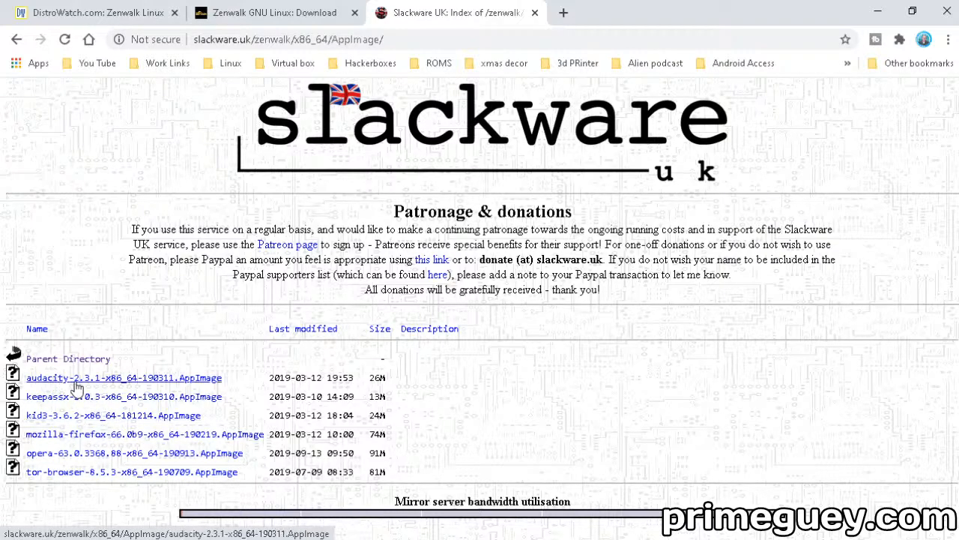
click(60, 359)
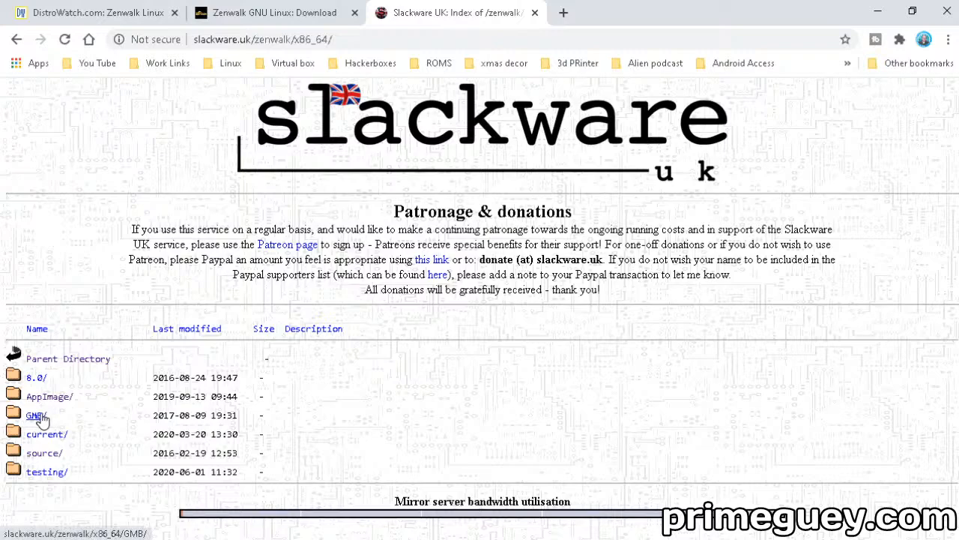
click(58, 360)
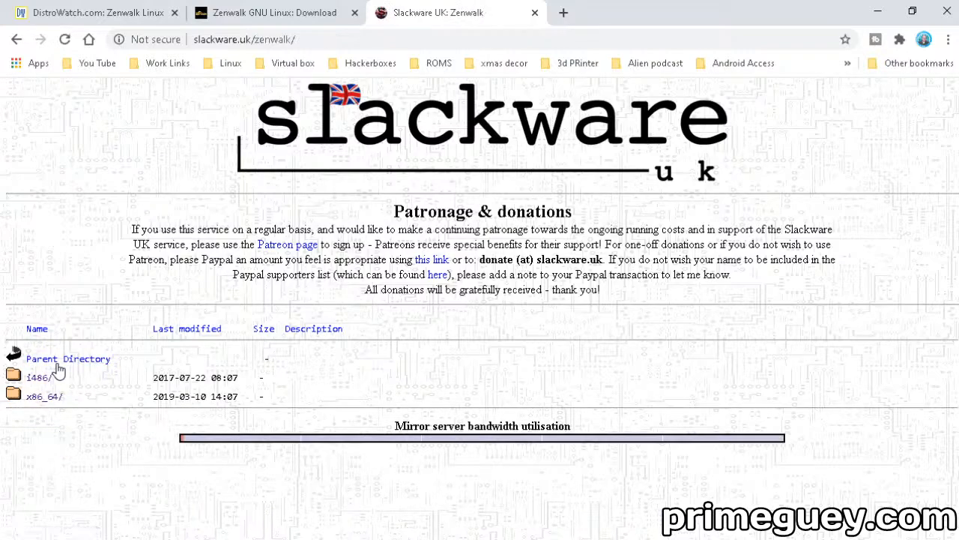
click(39, 397)
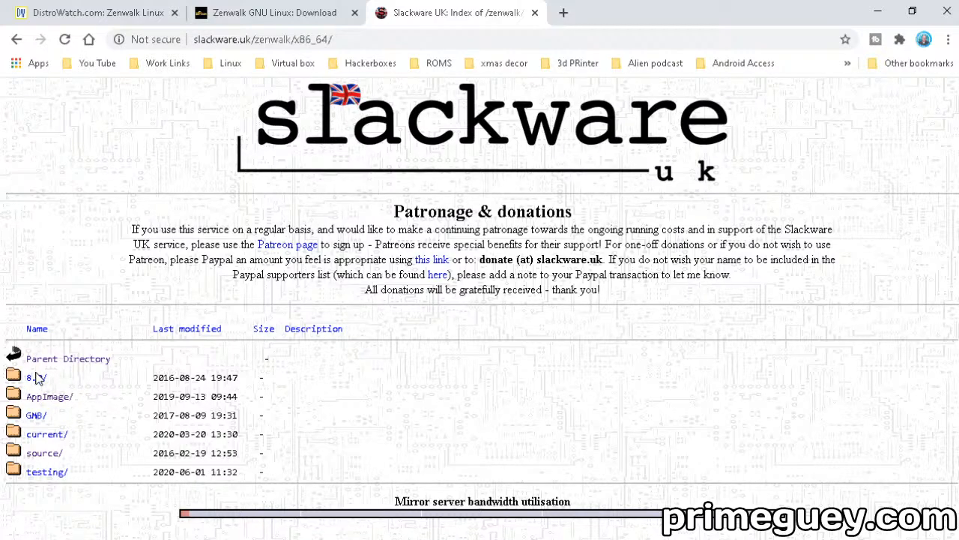
Look inside the 8.0 release folder, then go up through x86_64 to the main Zenwalk folder
click(36, 378)
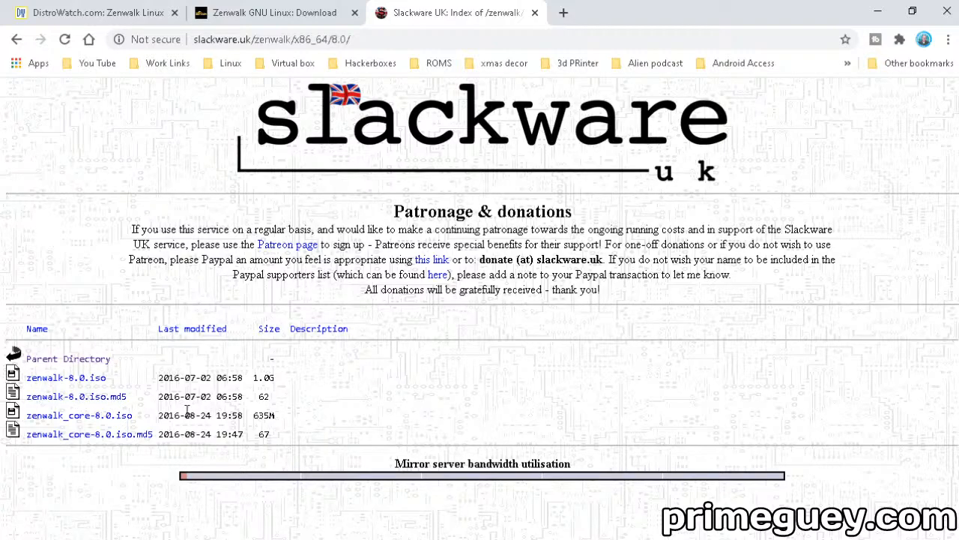
click(66, 360)
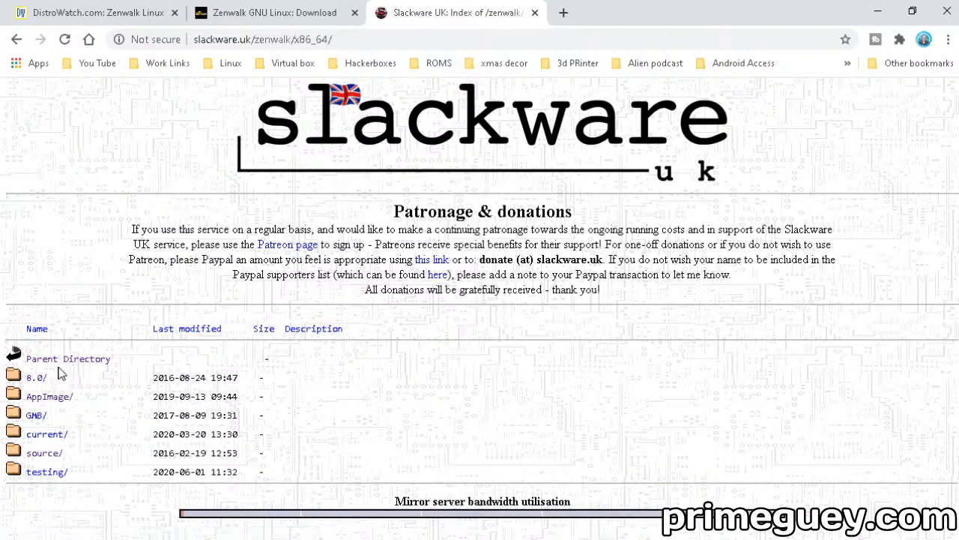
click(58, 360)
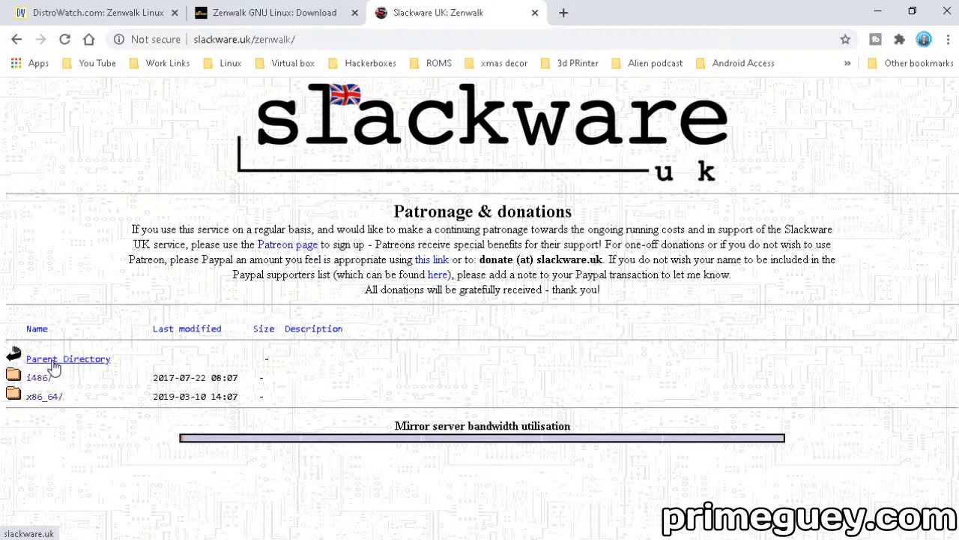
View Slackware UK's main page, close its tab, and bring up options for the download.zenwalk.org link
click(58, 359)
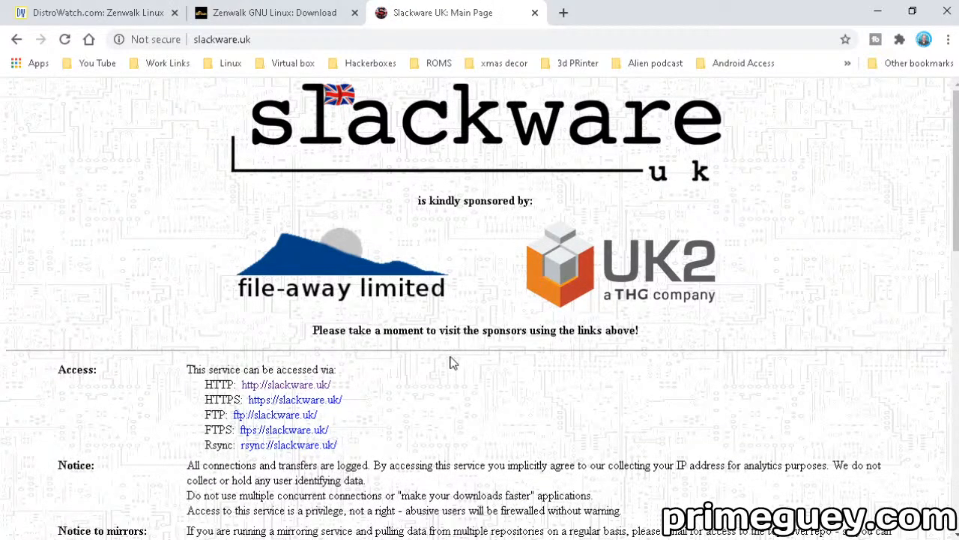
scroll(499, 374, down, 2)
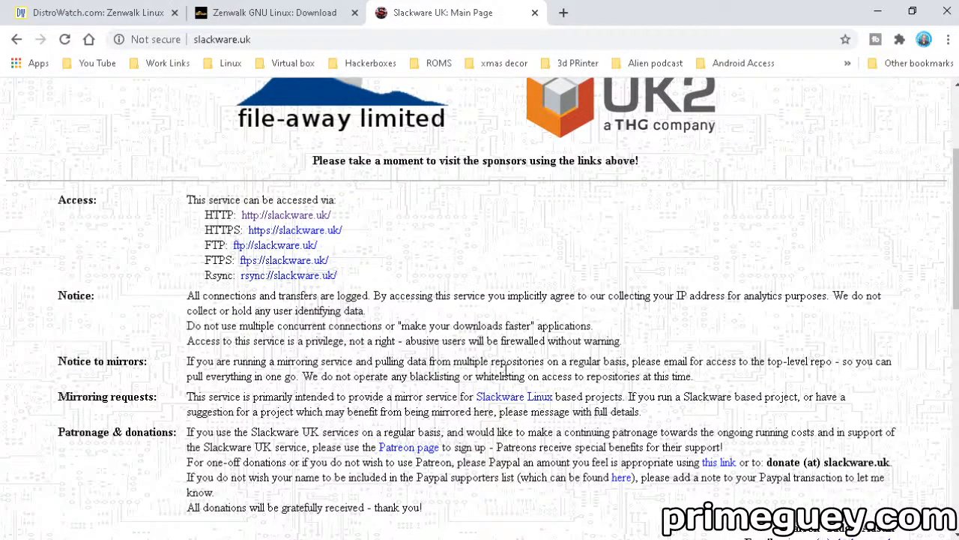
scroll(498, 371, down, 8)
scroll(498, 371, down, 2)
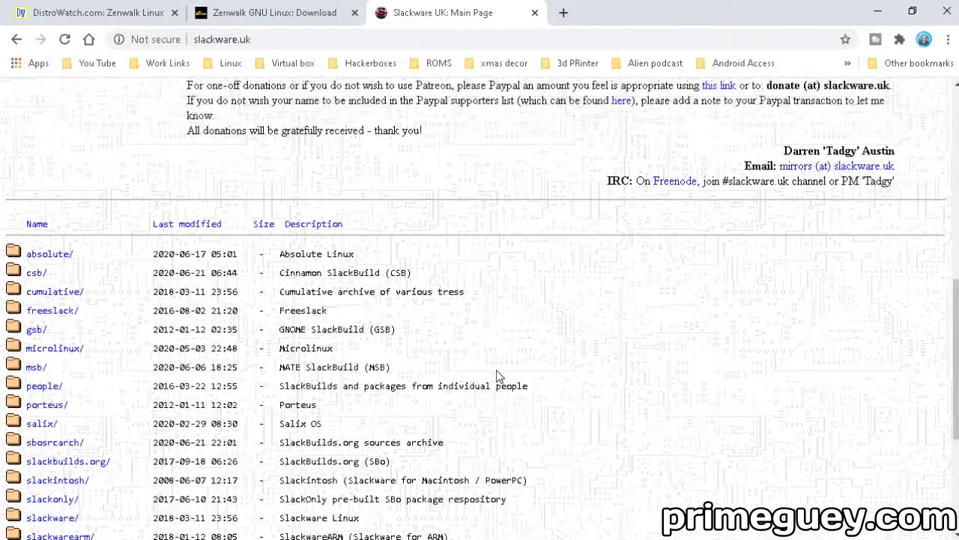
scroll(499, 373, up, 5)
scroll(500, 373, up, 5)
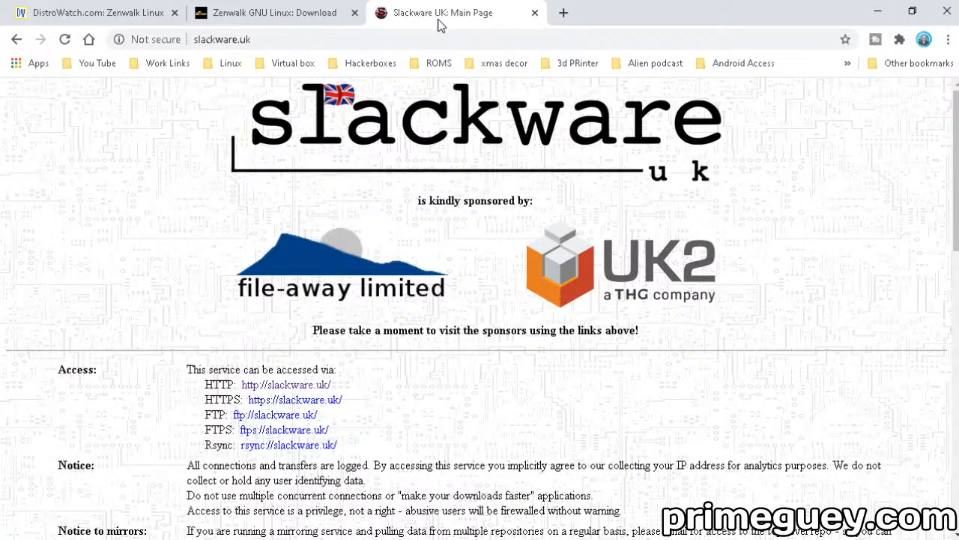
click(535, 12)
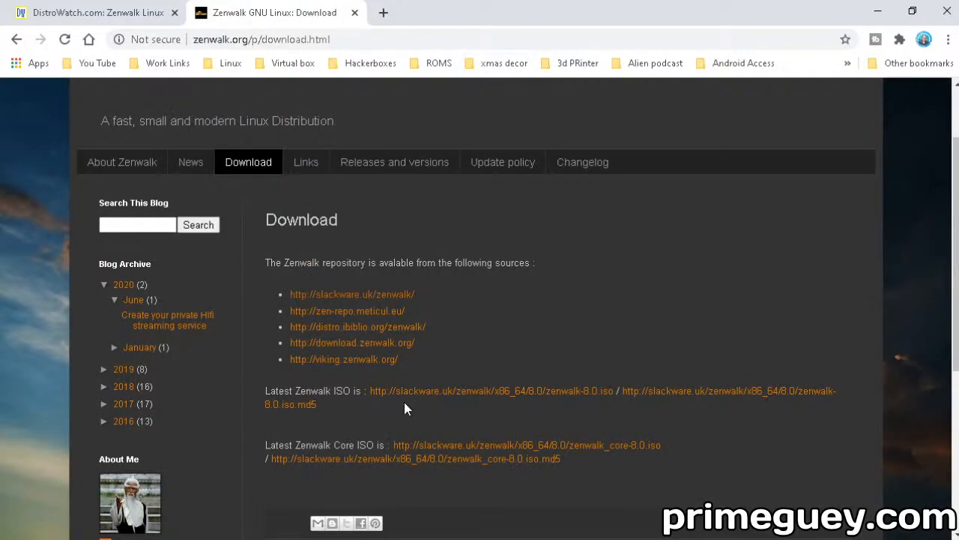
right_click(399, 343)
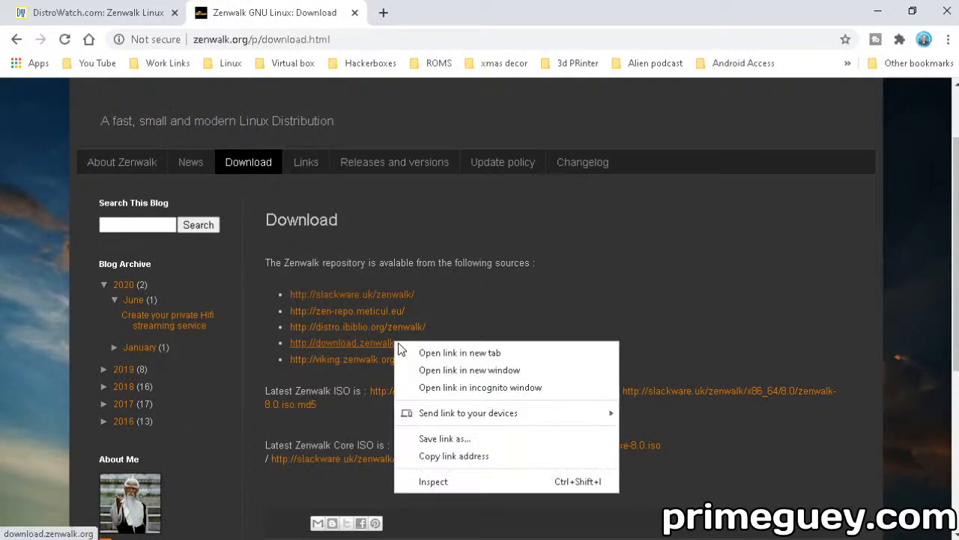
Open the download.zenwalk.org mirror in a new tab and go into its people folder
click(422, 353)
click(433, 12)
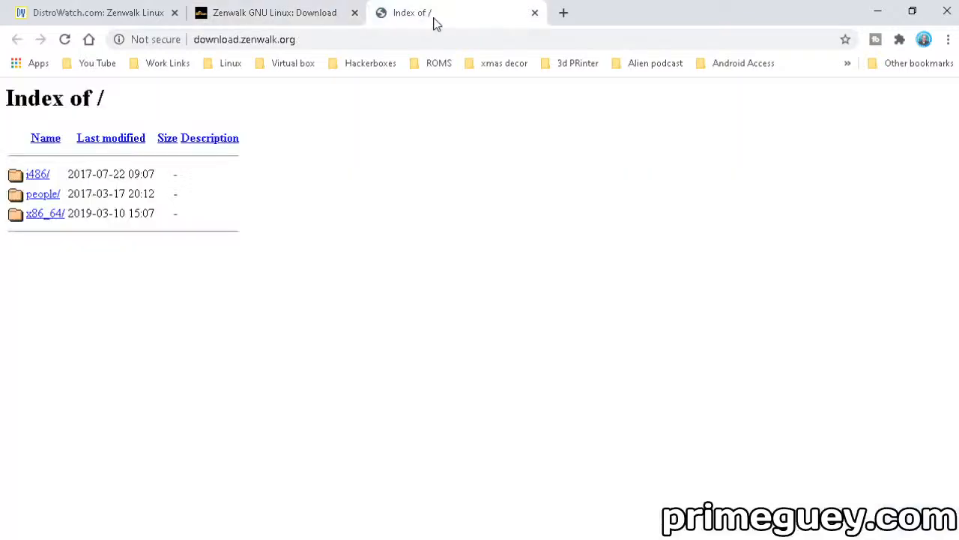
click(42, 195)
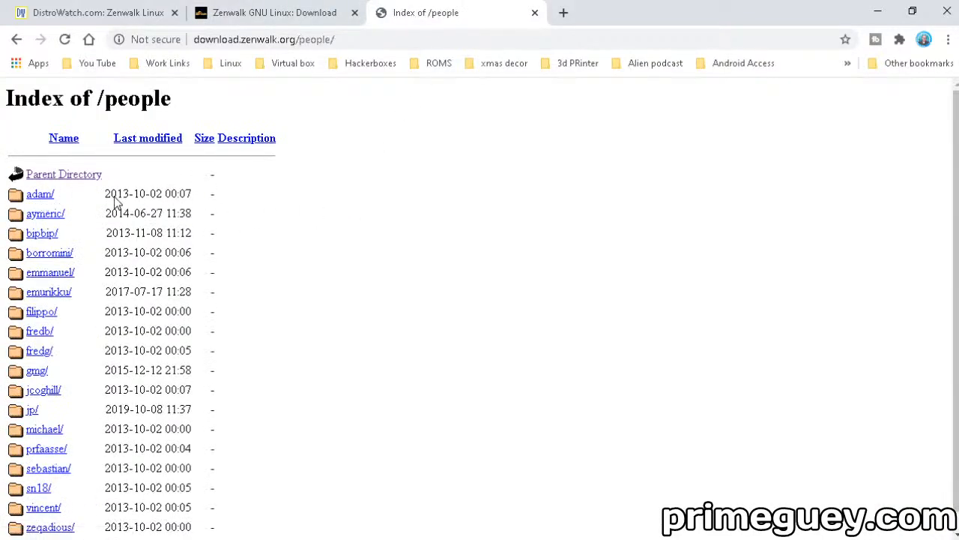
Explore the first user's RepoTests Current and Snapshot folders, then back out to the user's folder
click(37, 194)
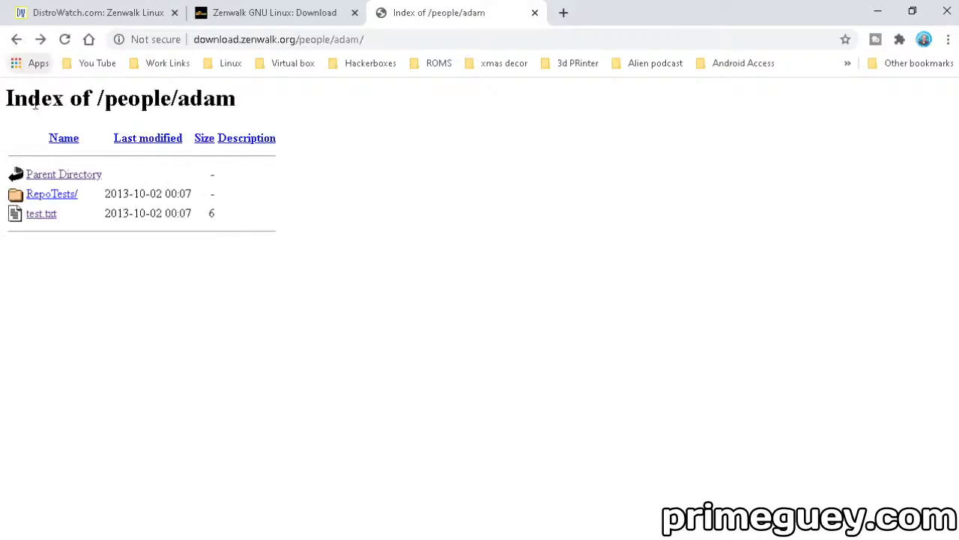
click(46, 194)
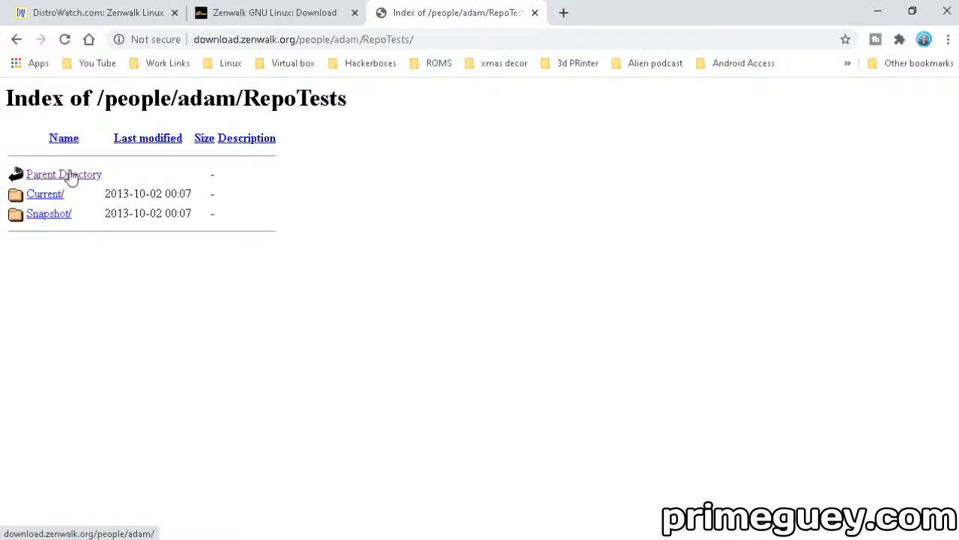
click(42, 195)
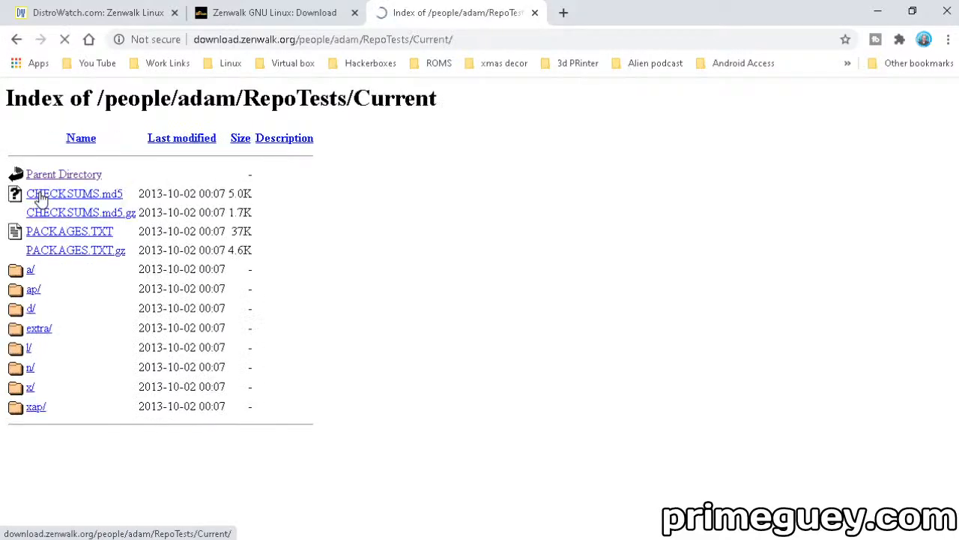
click(16, 39)
click(45, 214)
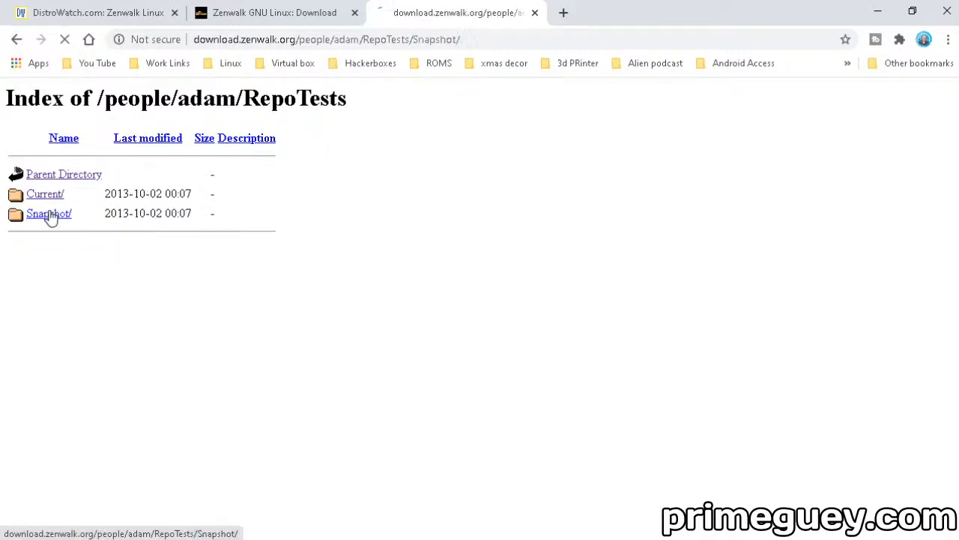
click(16, 39)
click(17, 39)
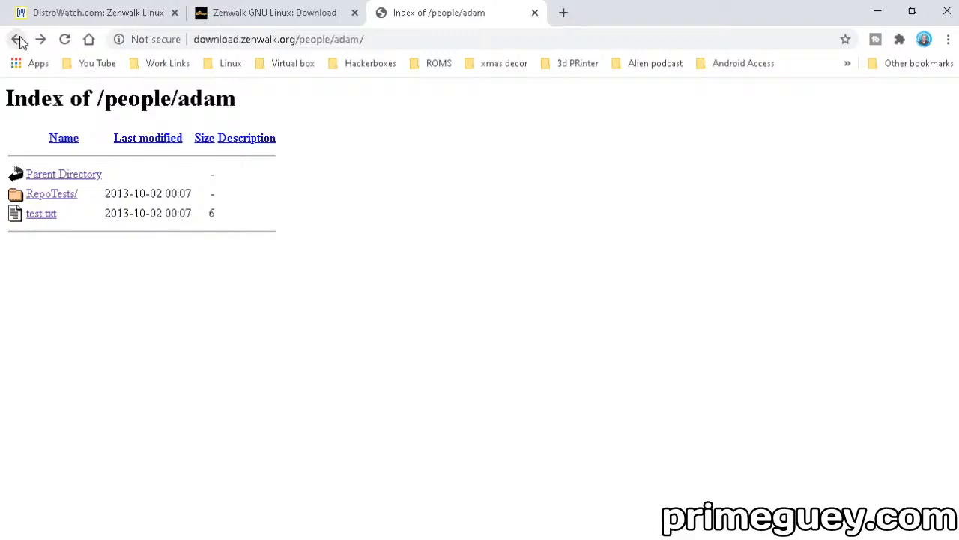
Return to the people listing, look inside another user's folder, and come back
click(16, 39)
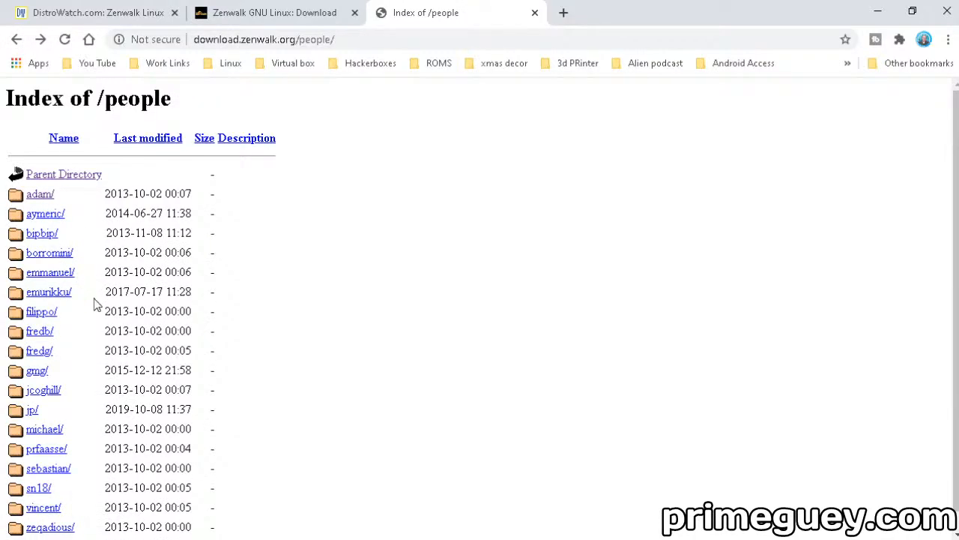
click(46, 276)
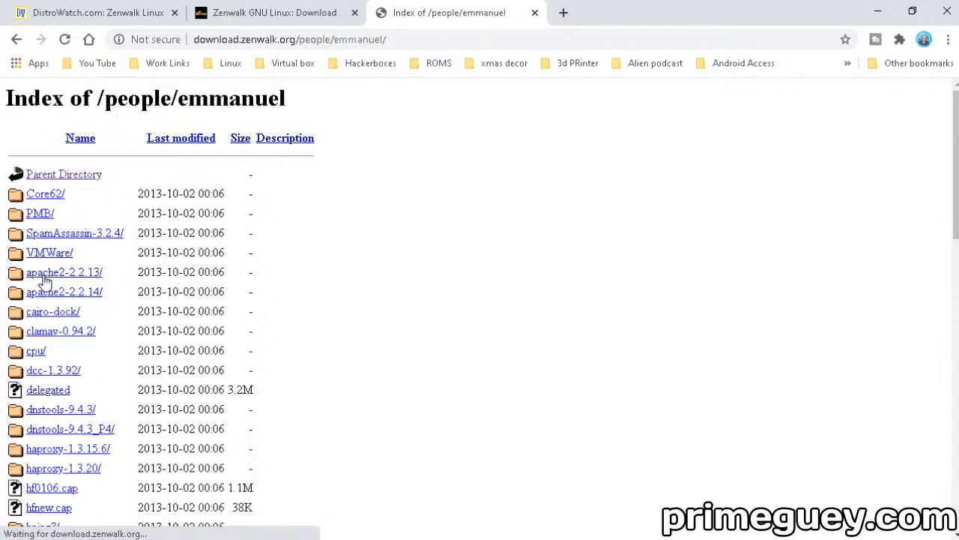
scroll(267, 341, down, 3)
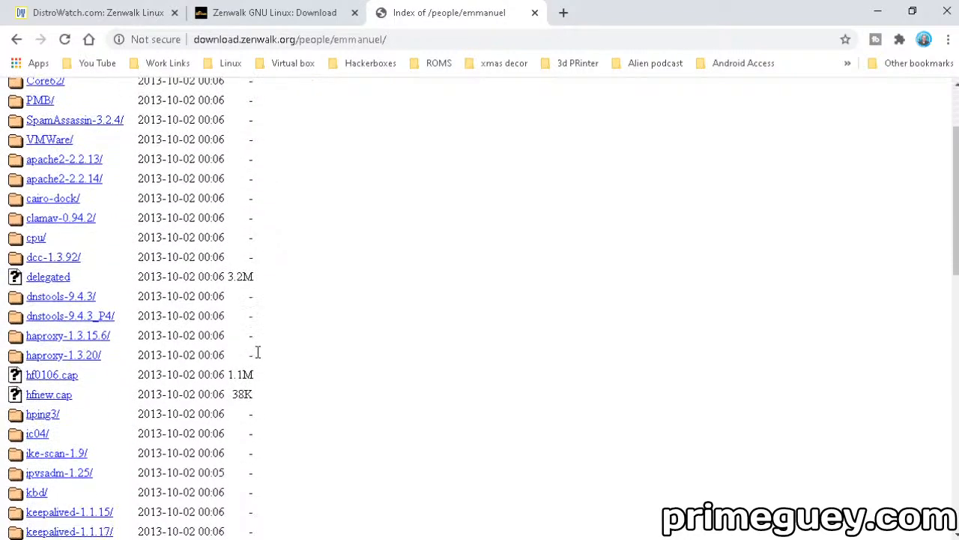
scroll(257, 347, down, 3)
scroll(258, 352, down, 3)
scroll(257, 361, down, 4)
scroll(254, 360, down, 3)
scroll(253, 359, down, 3)
scroll(252, 358, up, 5)
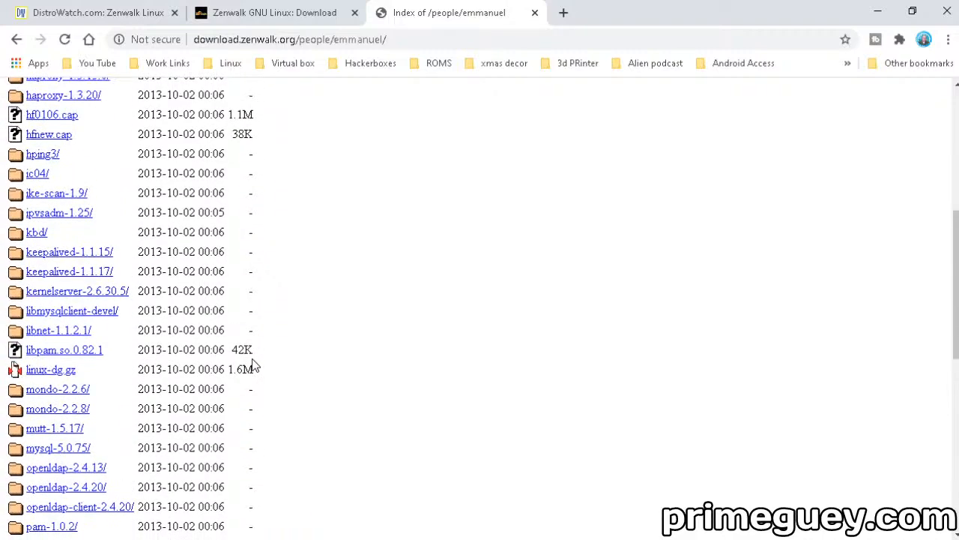
scroll(252, 358, up, 5)
click(17, 39)
scroll(132, 307, down, 1)
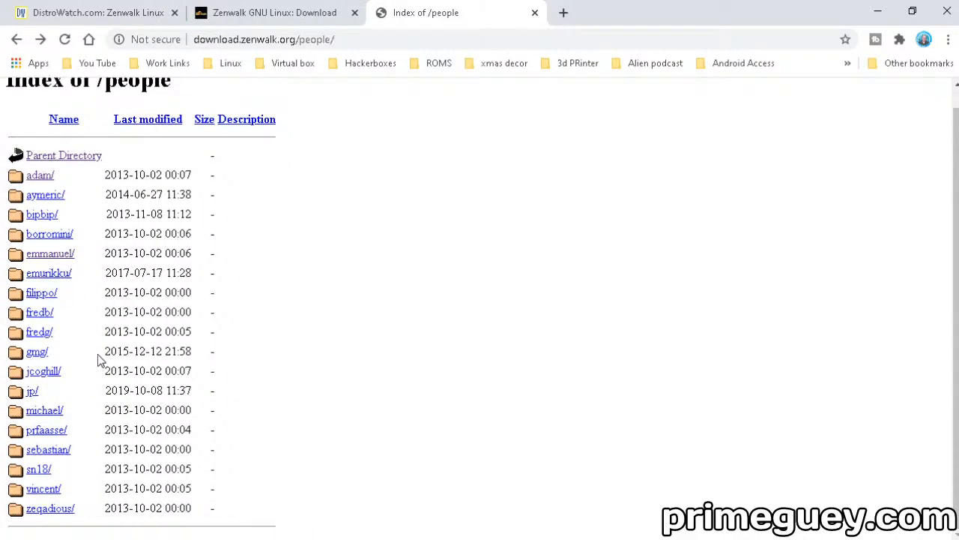
Open michael's folder and look inside its Zenwalk64-ISOs, Zenwalk64-Source and Zenwalk64 folders
click(45, 410)
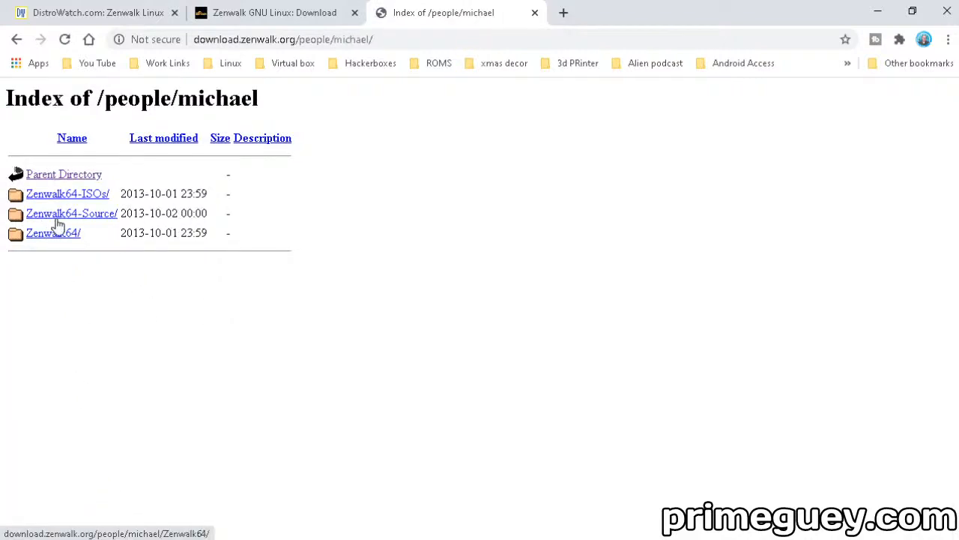
click(71, 197)
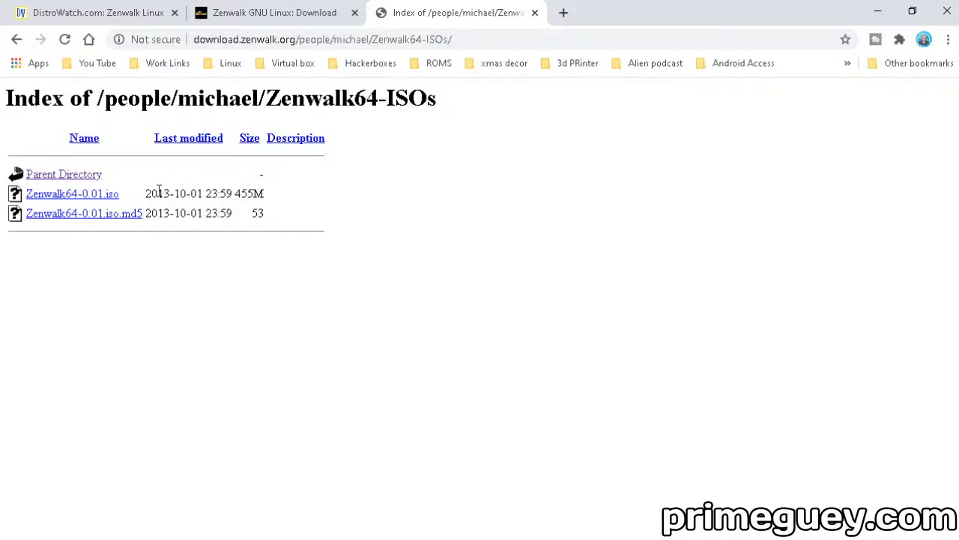
click(82, 174)
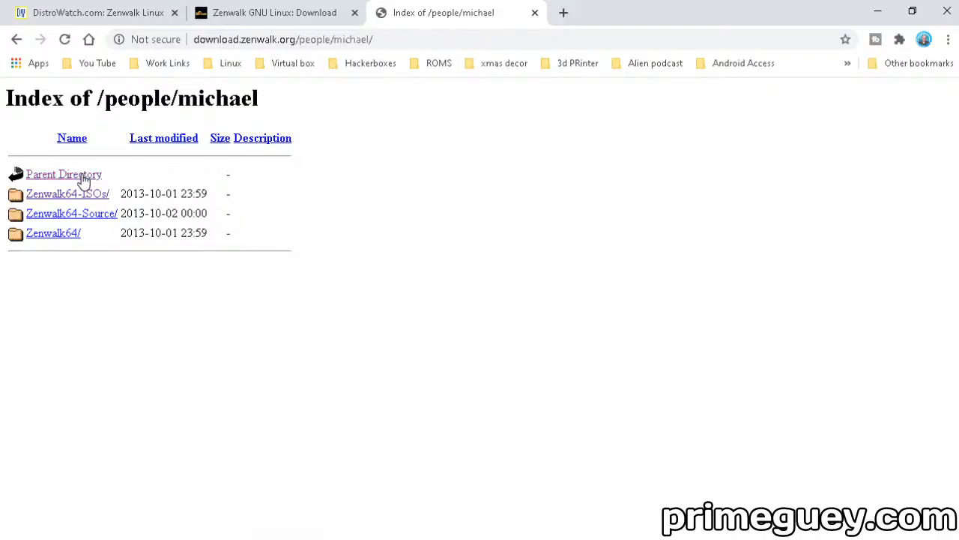
click(79, 216)
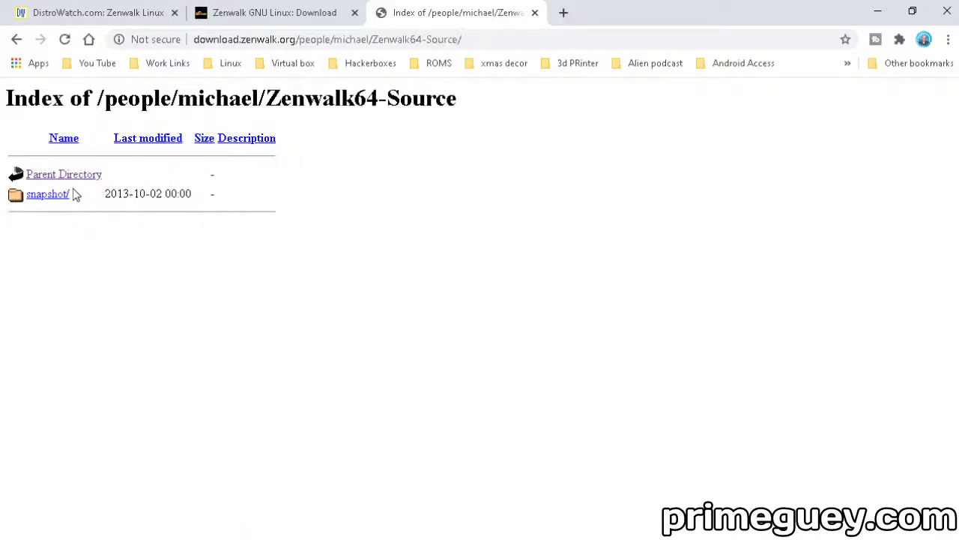
click(73, 174)
click(66, 233)
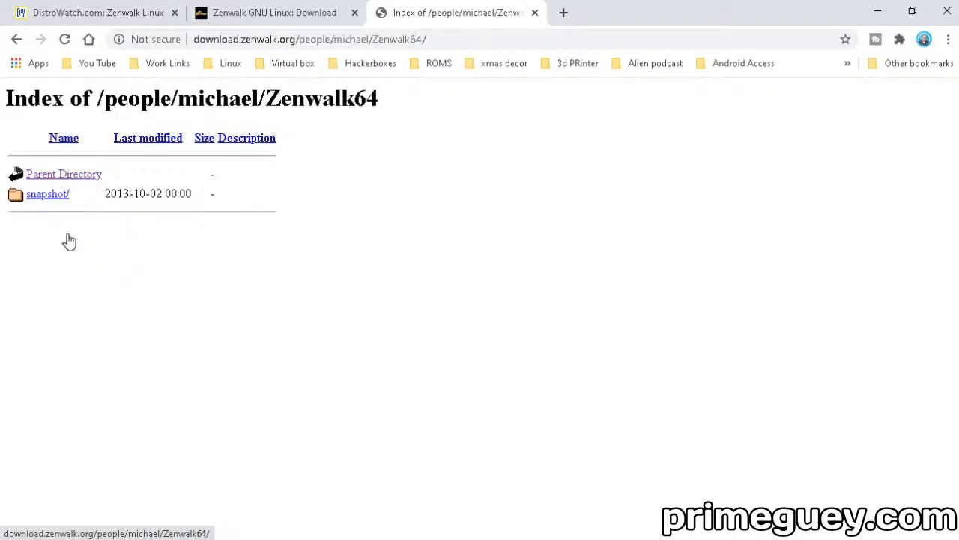
Climb back up through michael and people to the server's top-level index
click(71, 179)
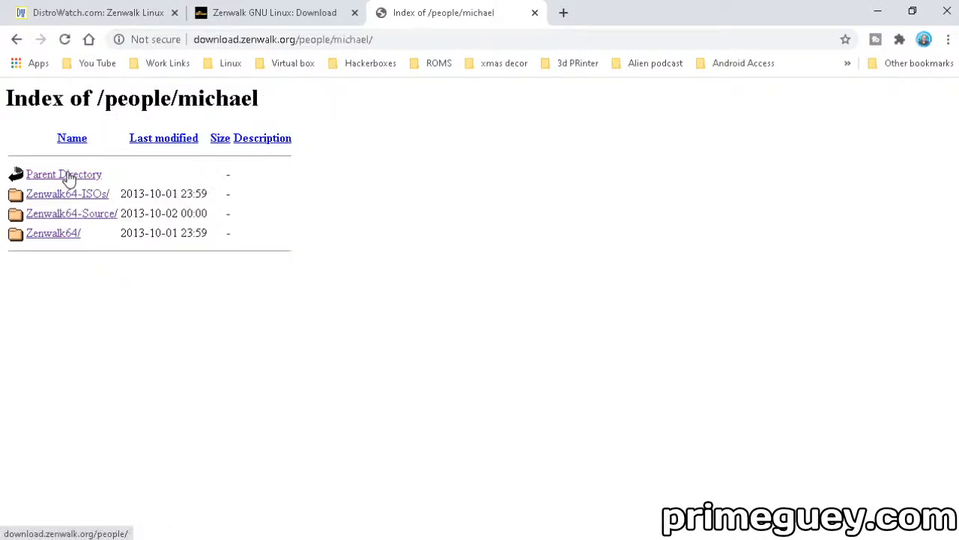
click(71, 178)
scroll(33, 299, down, 1)
scroll(30, 224, up, 1)
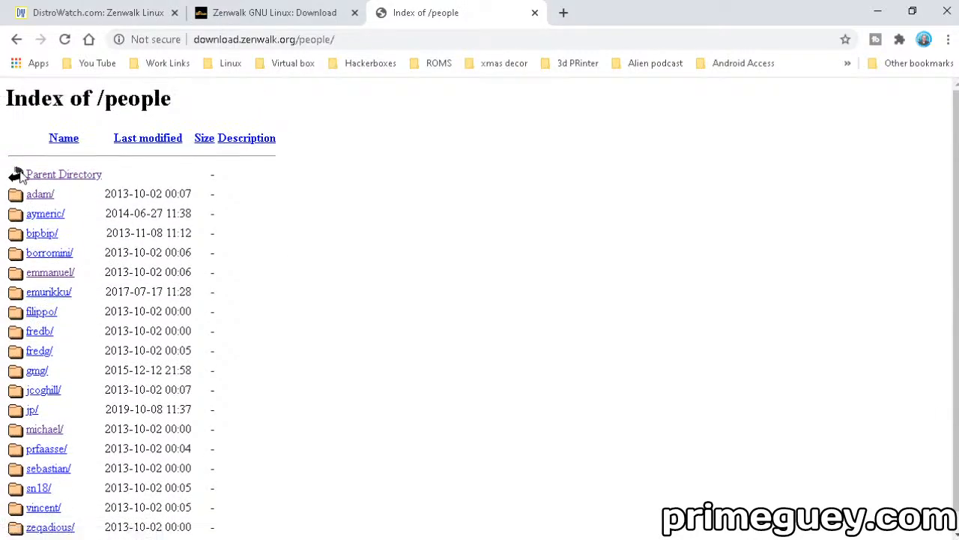
click(45, 174)
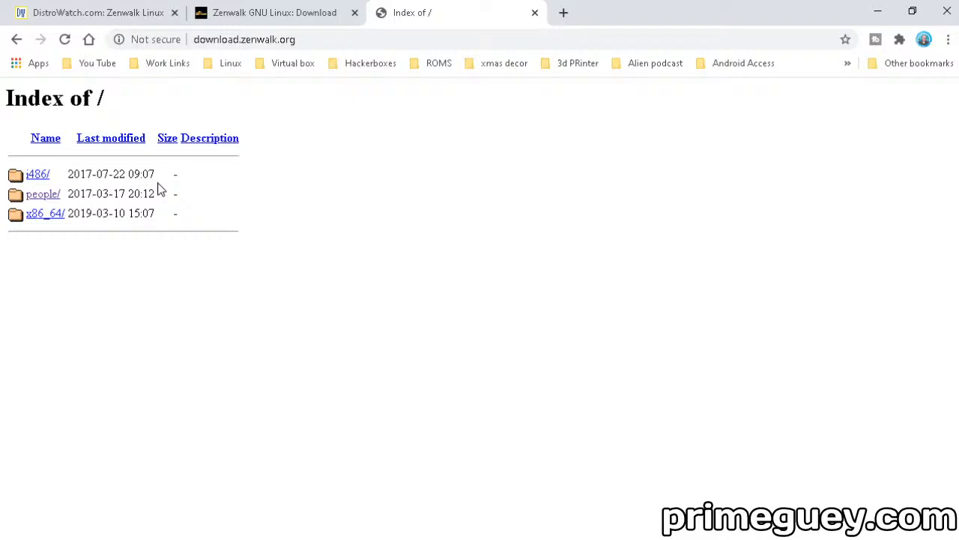
click(17, 39)
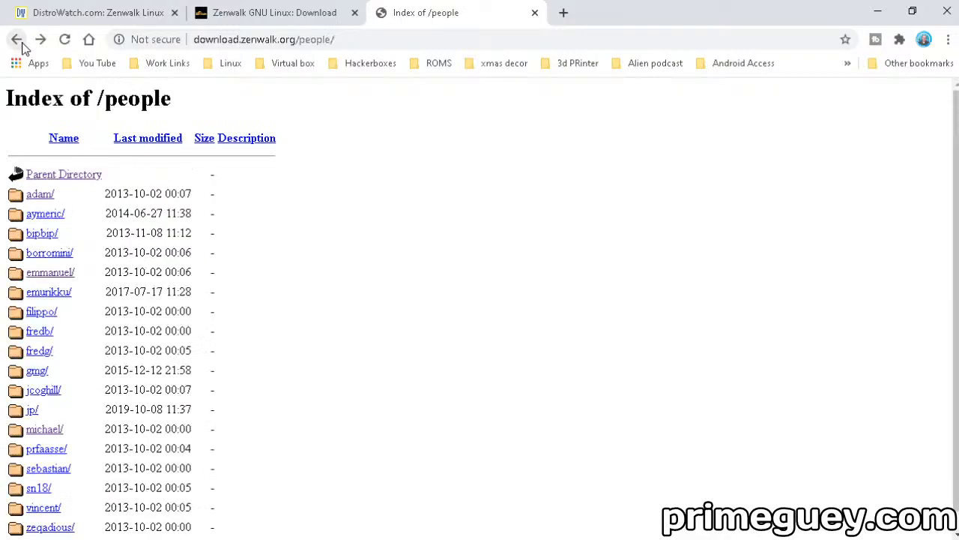
scroll(222, 314, down, 1)
scroll(221, 314, up, 1)
click(17, 39)
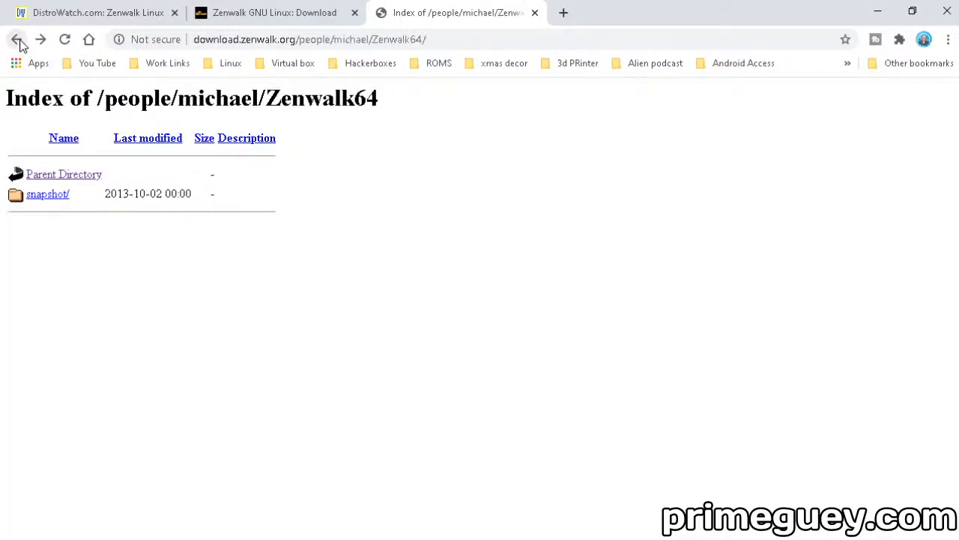
click(18, 39)
click(17, 39)
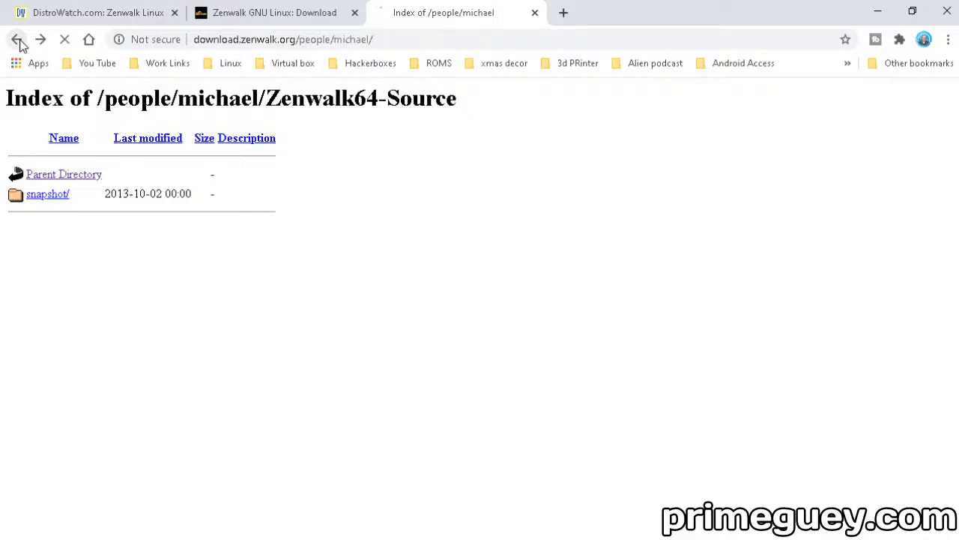
click(17, 39)
click(18, 39)
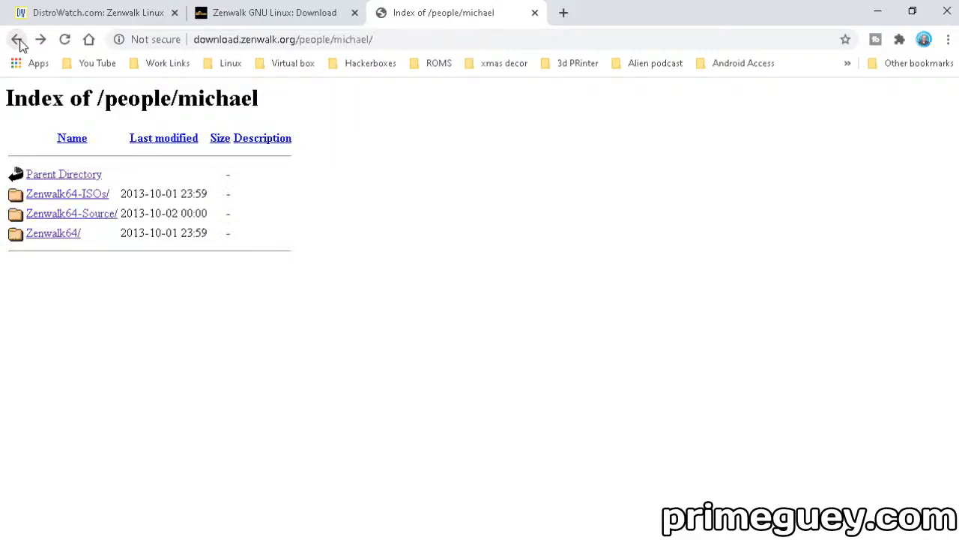
click(17, 39)
click(17, 39)
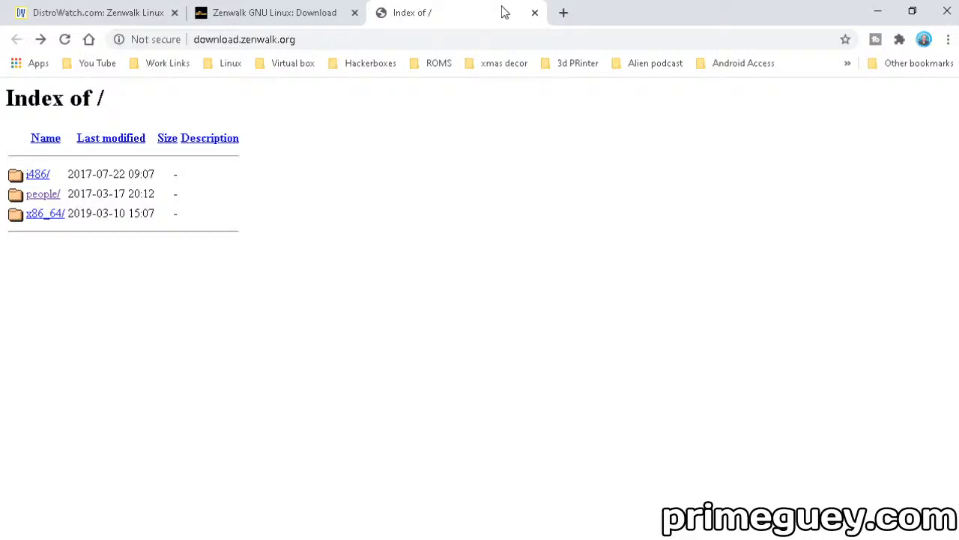
Close the download.zenwalk.org tab and return to the top of the Zenwalk Download page
click(534, 13)
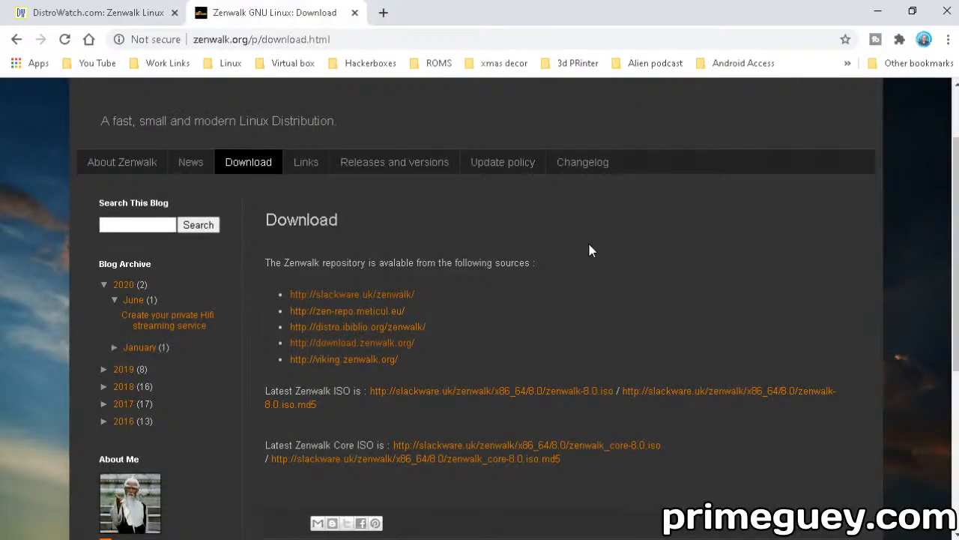
scroll(628, 271, down, 2)
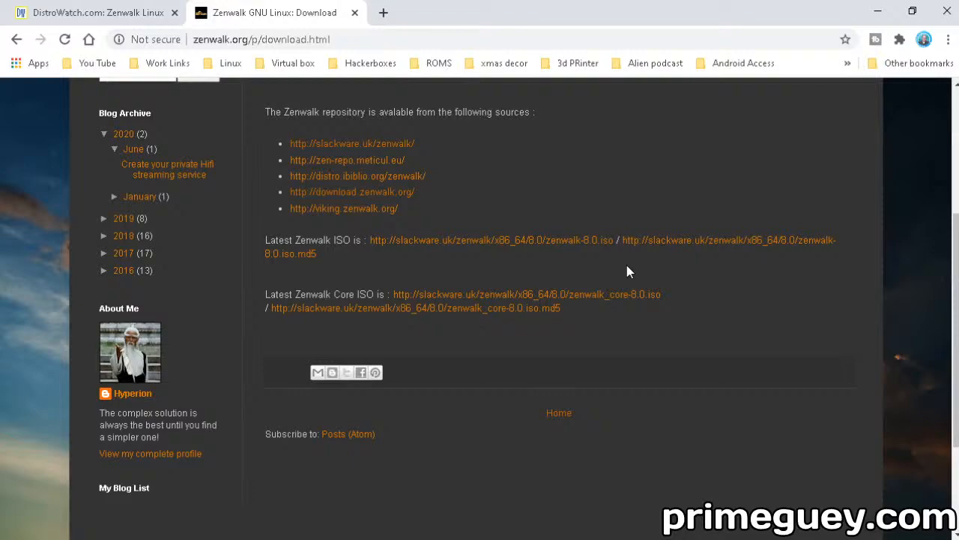
scroll(627, 264, down, 1)
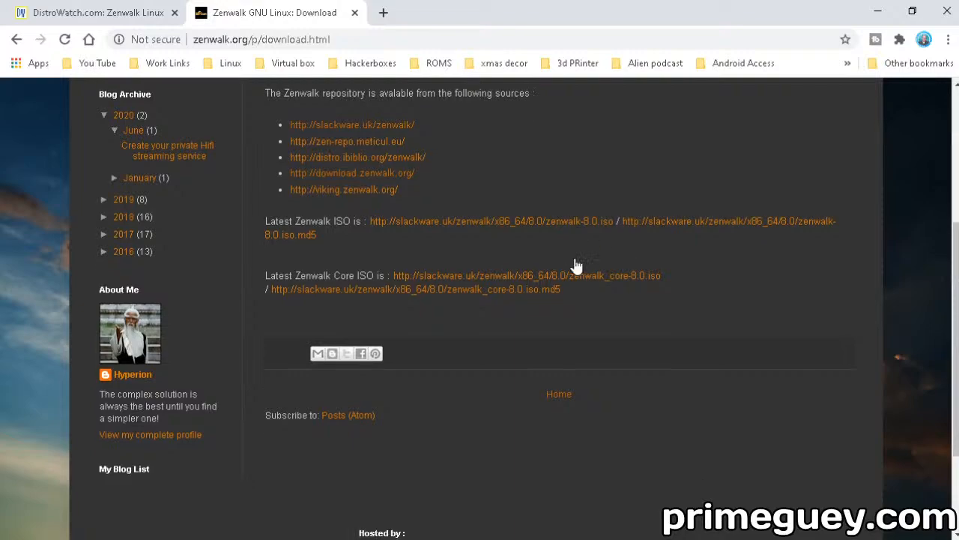
scroll(409, 200, down, 3)
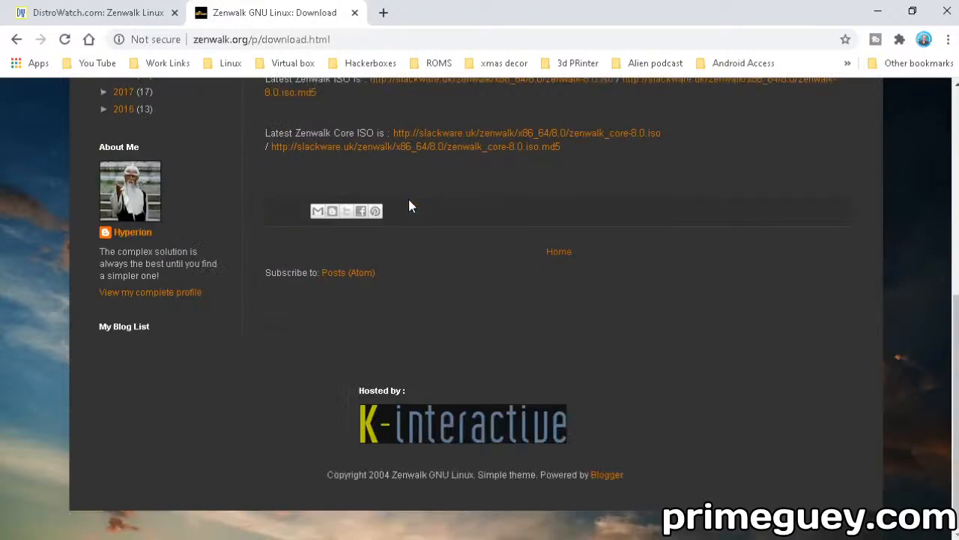
key(Home)
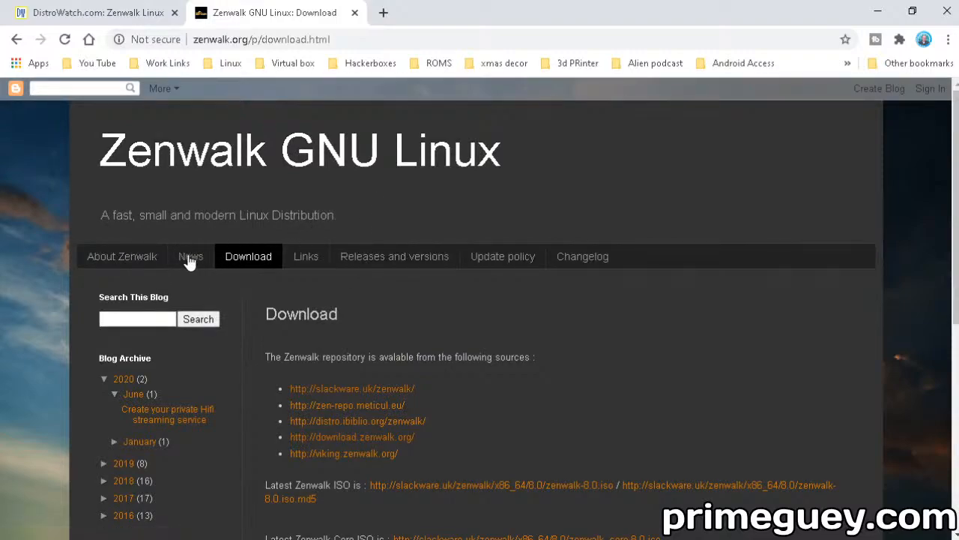
View the About Zenwalk page's 2005 photo enlarged in the lightbox, then close it
click(135, 256)
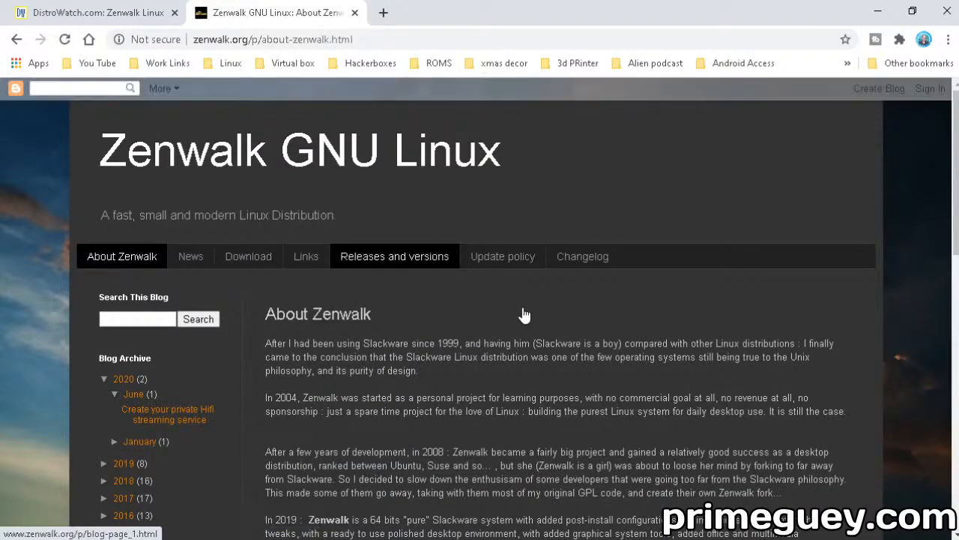
scroll(523, 307, down, 5)
scroll(522, 307, down, 5)
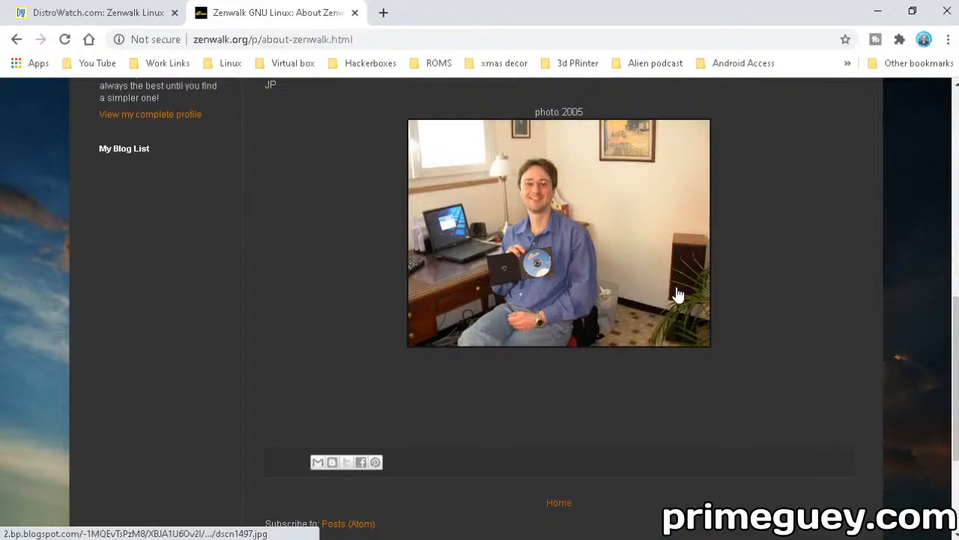
scroll(806, 312, up, 1)
scroll(806, 311, up, 1)
click(494, 409)
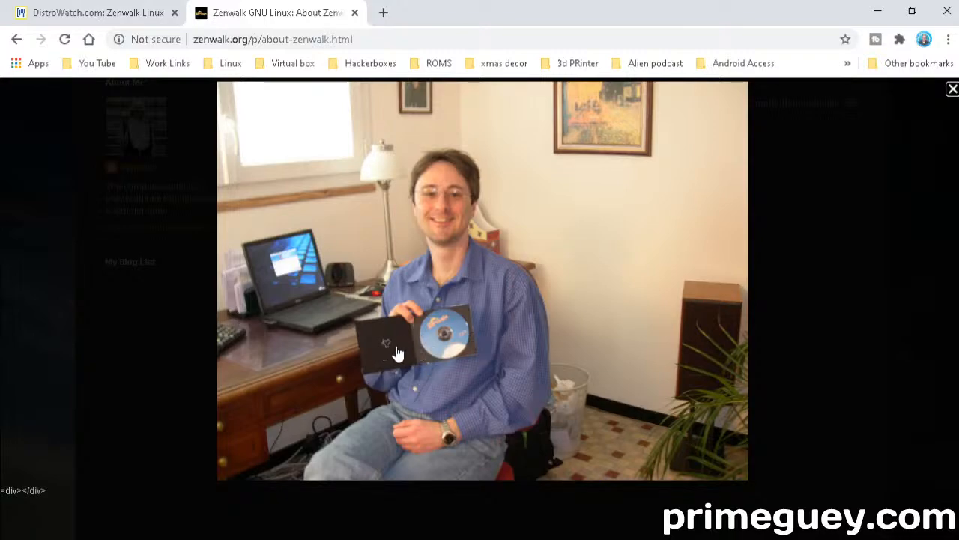
click(952, 90)
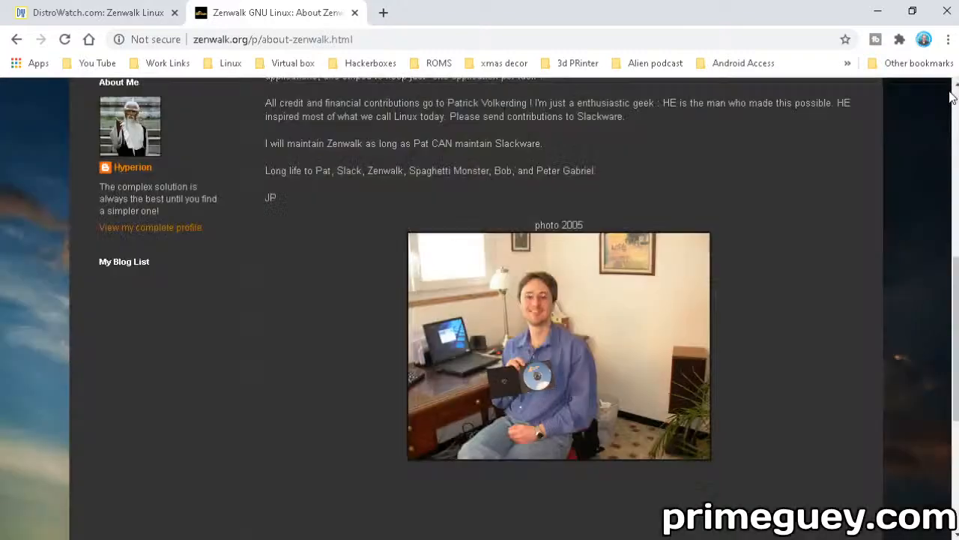
scroll(268, 265, up, 1)
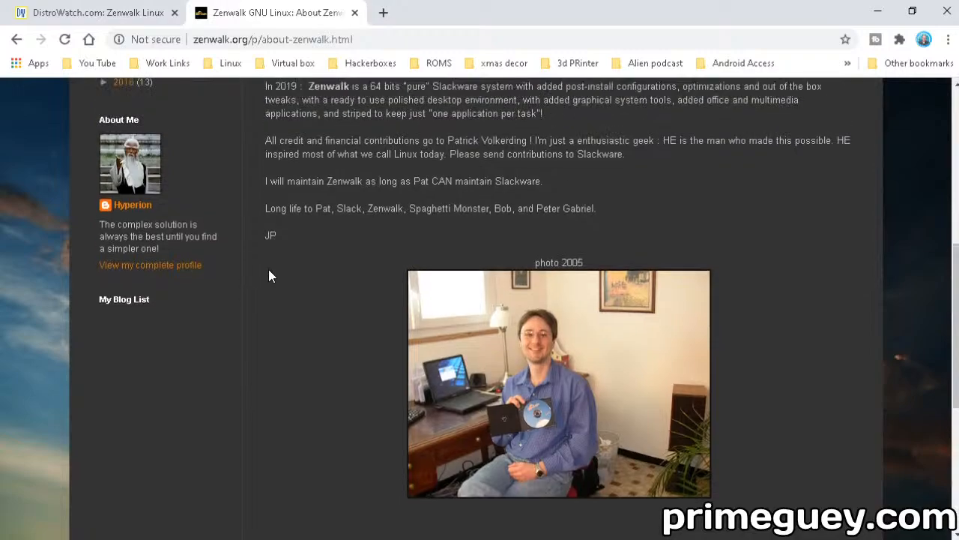
scroll(270, 276, up, 3)
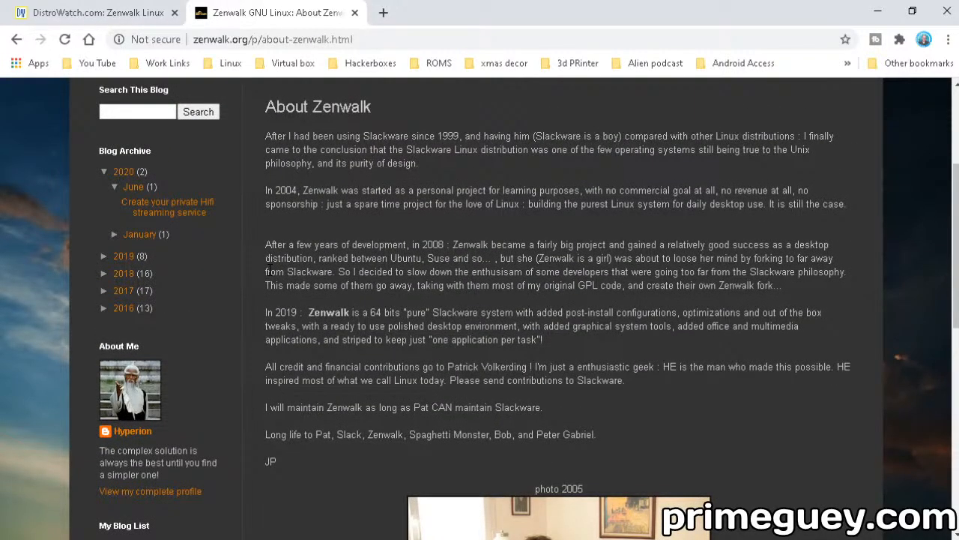
scroll(268, 270, up, 1)
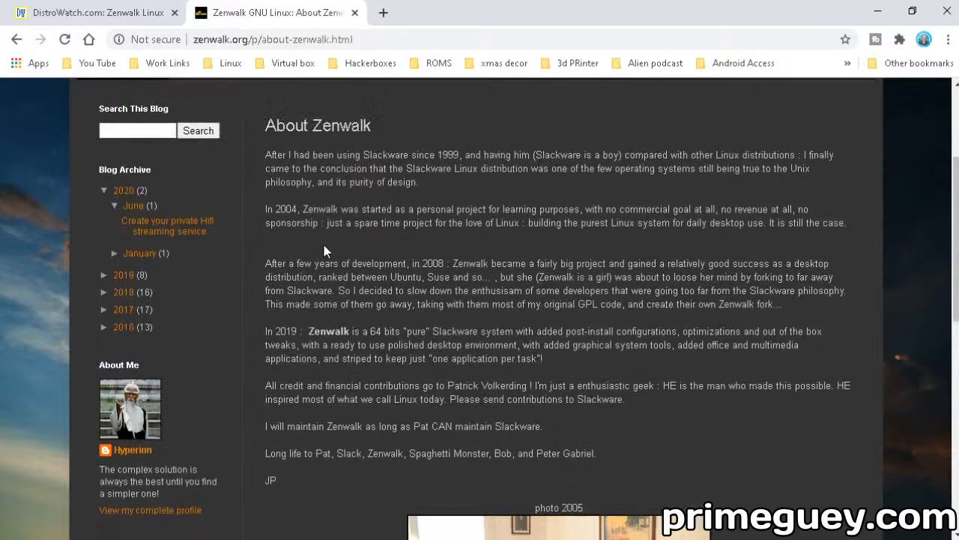
scroll(349, 258, up, 1)
scroll(348, 254, up, 1)
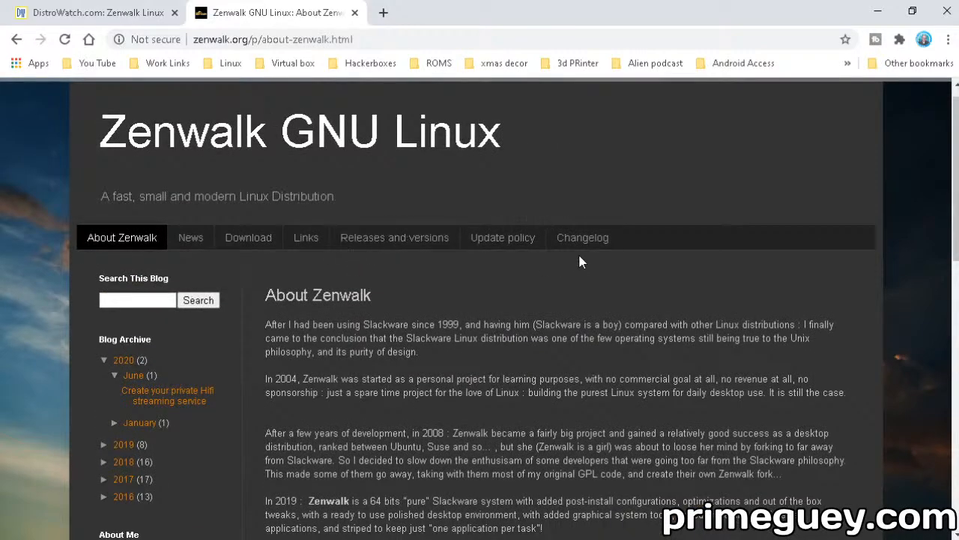
click(419, 243)
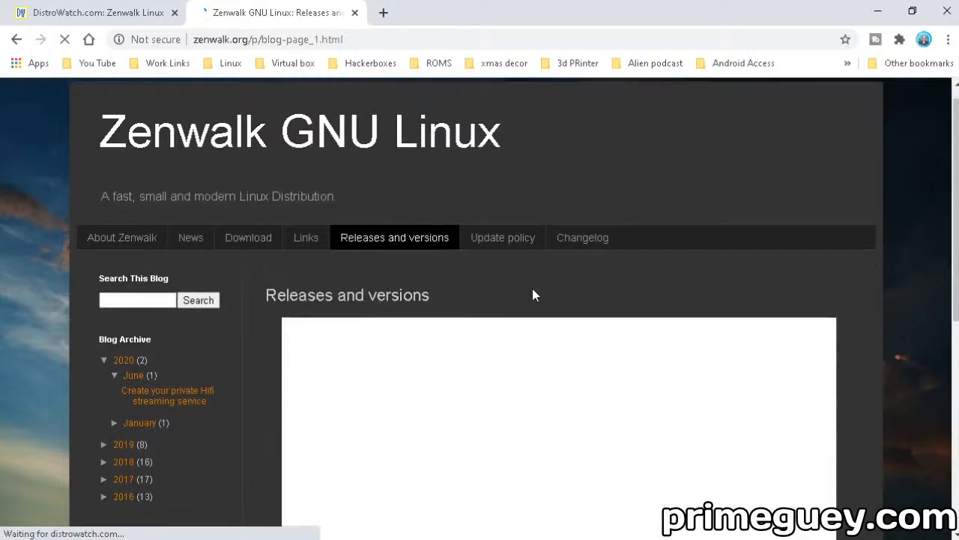
scroll(539, 294, down, 2)
scroll(539, 294, down, 3)
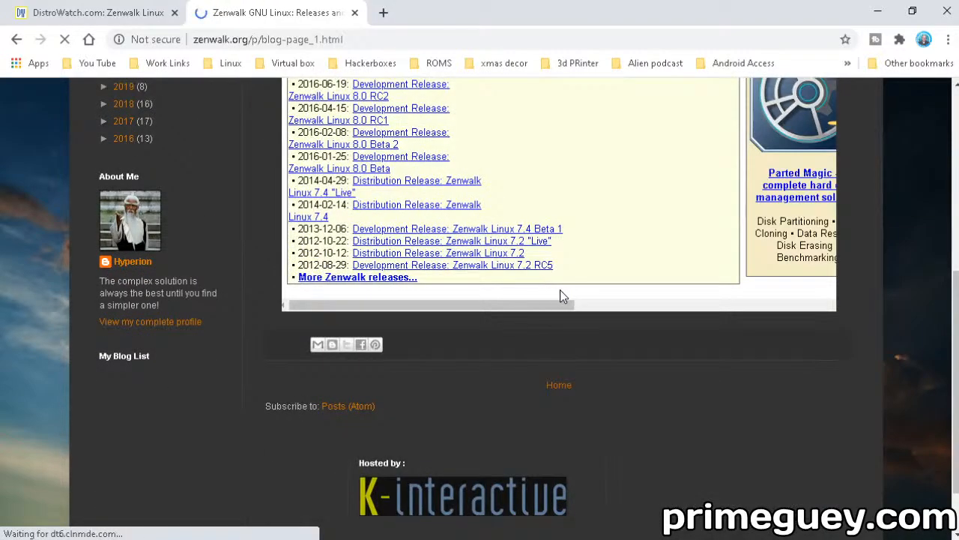
scroll(640, 324, up, 2)
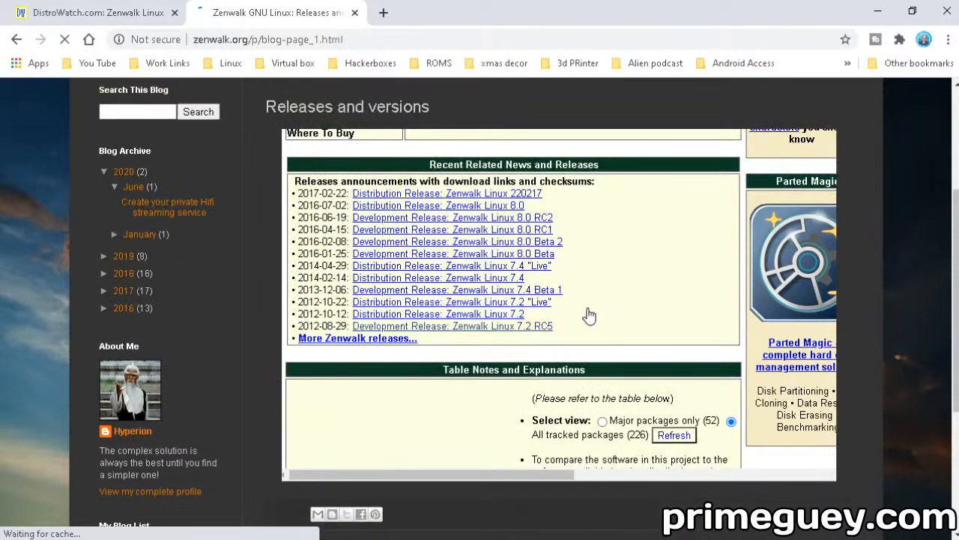
scroll(589, 315, up, 1)
scroll(589, 315, up, 1)
scroll(589, 315, up, 1)
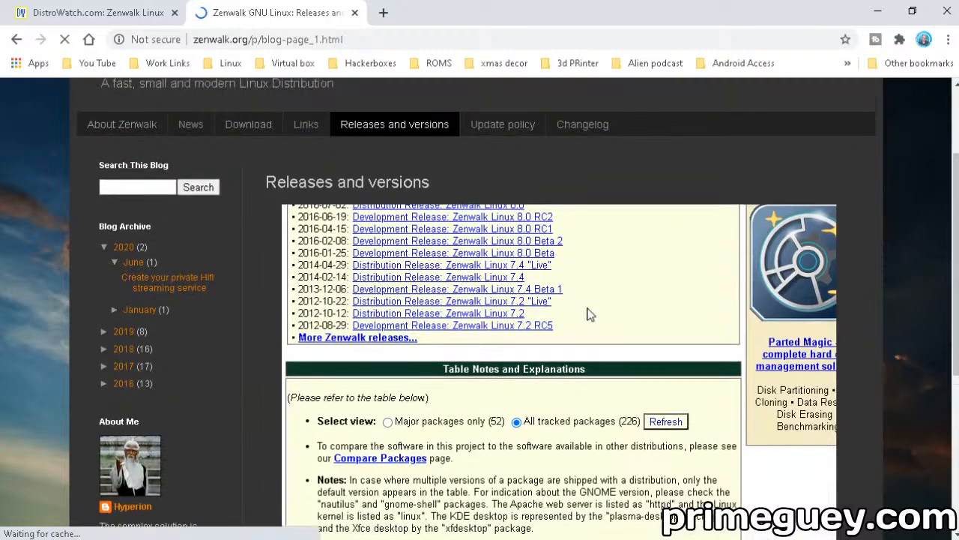
scroll(589, 315, up, 1)
scroll(589, 315, down, 8)
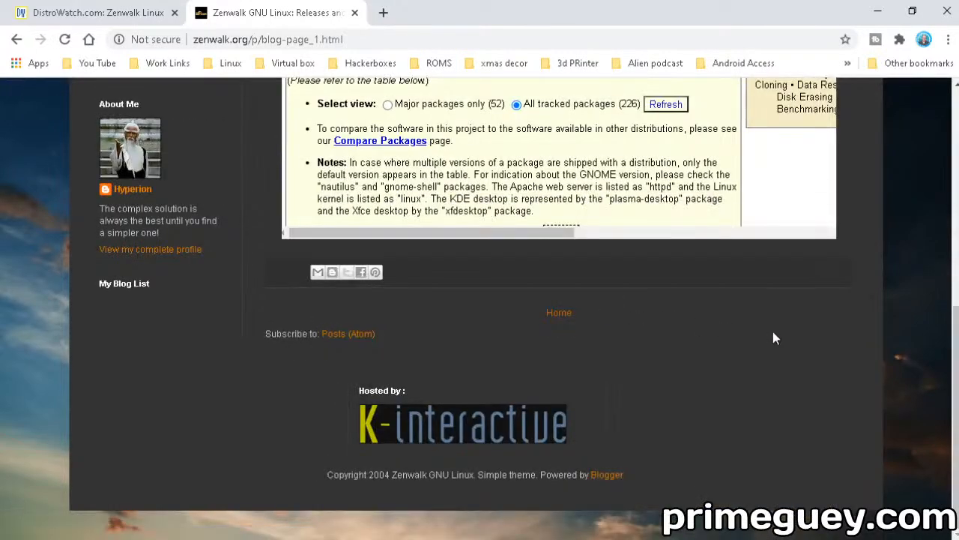
scroll(764, 333, up, 3)
scroll(761, 334, up, 2)
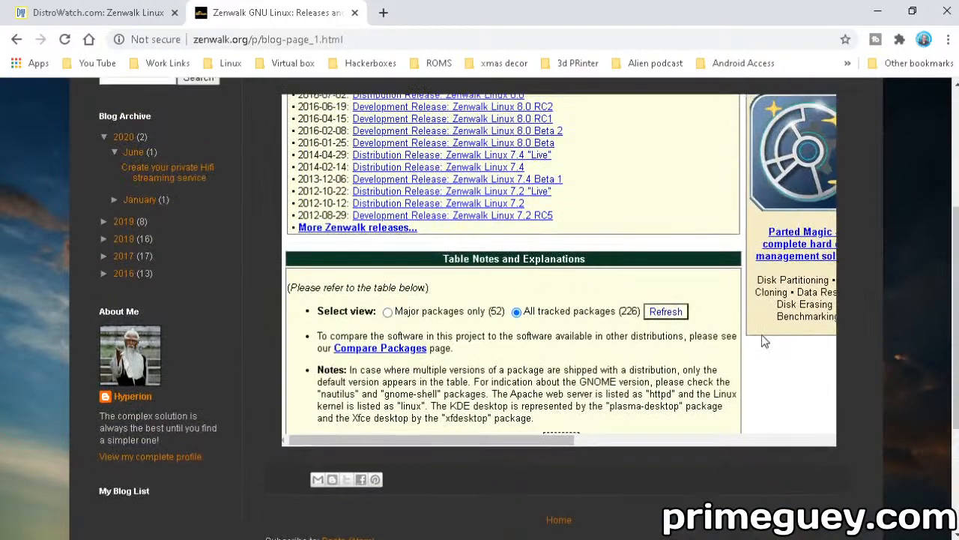
scroll(762, 334, up, 3)
scroll(749, 315, up, 3)
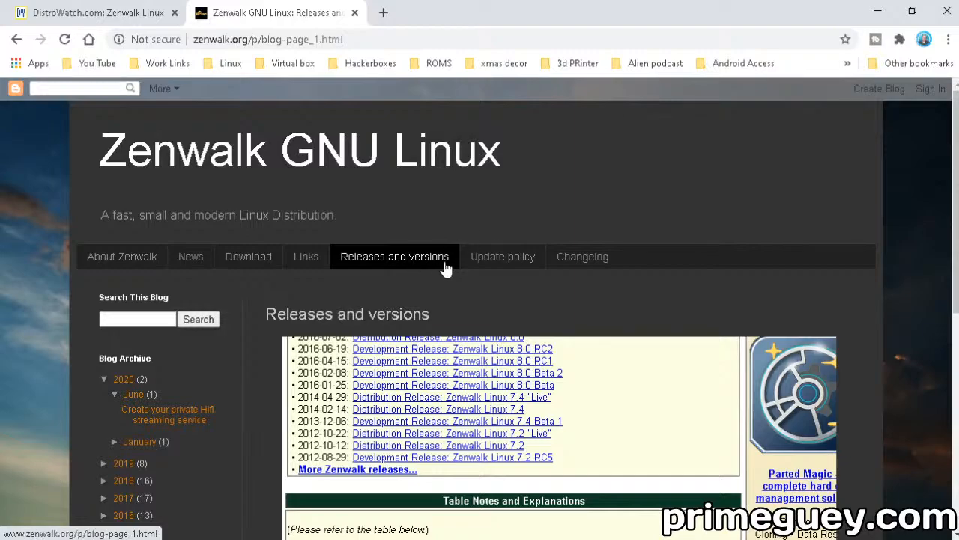
Go to the Zenwalk Update policy page from the nav bar
click(500, 259)
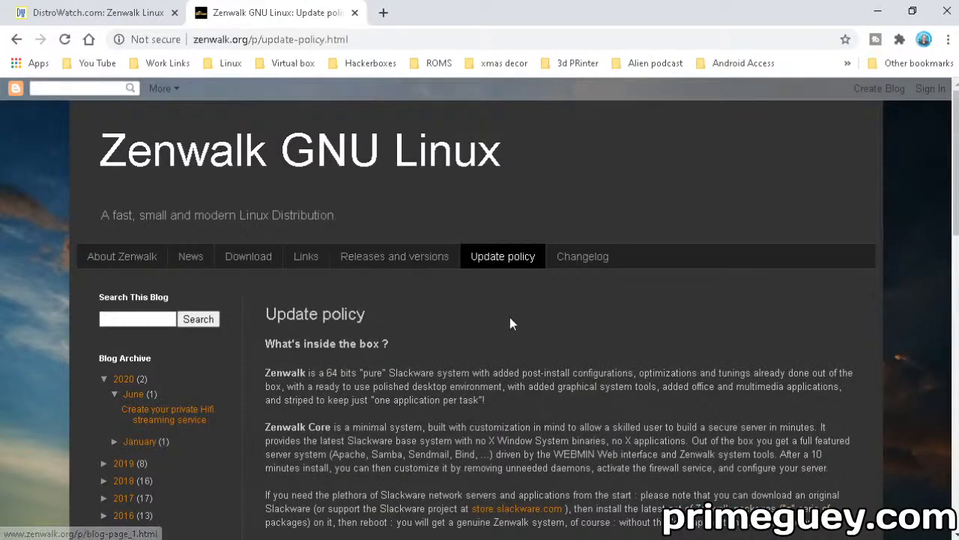
scroll(503, 310, down, 2)
scroll(503, 310, down, 1)
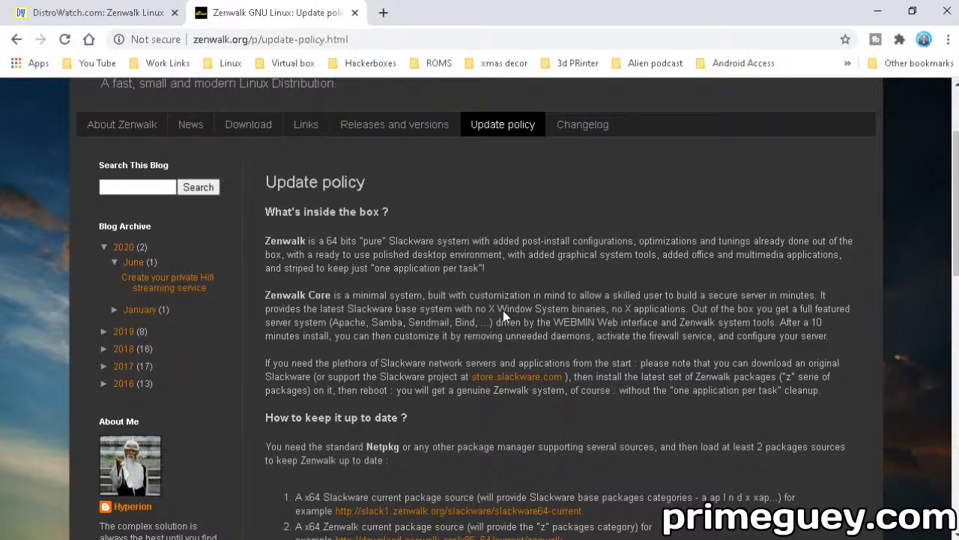
scroll(503, 310, down, 1)
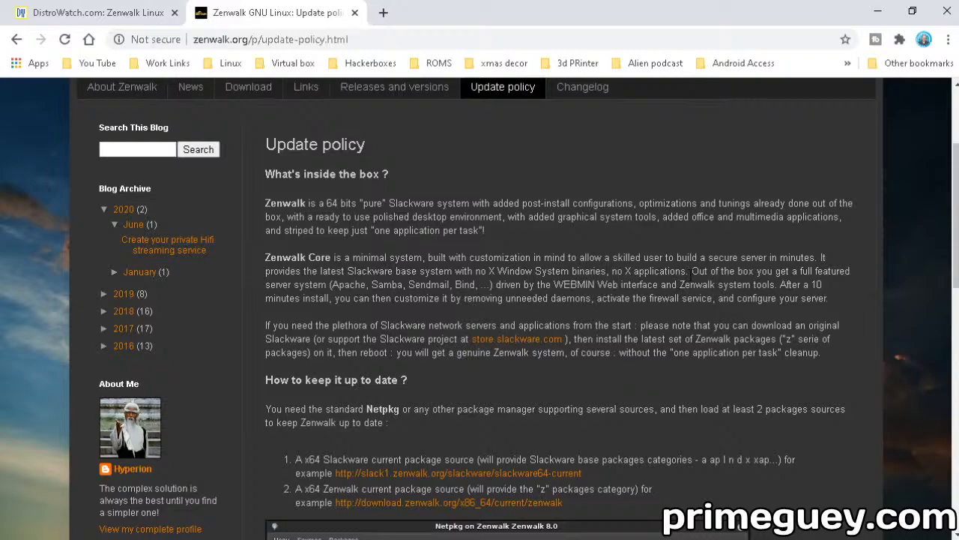
scroll(690, 274, down, 2)
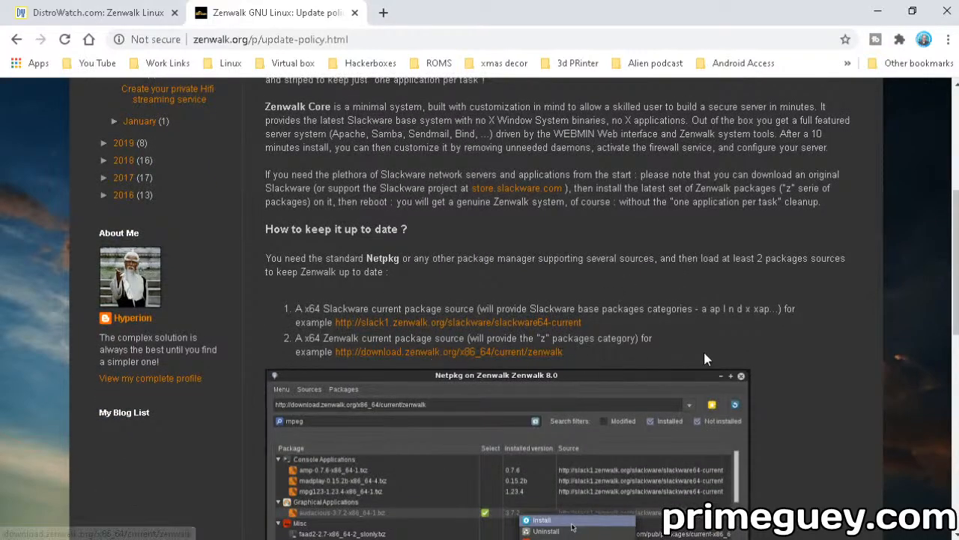
scroll(701, 350, down, 3)
scroll(720, 353, down, 4)
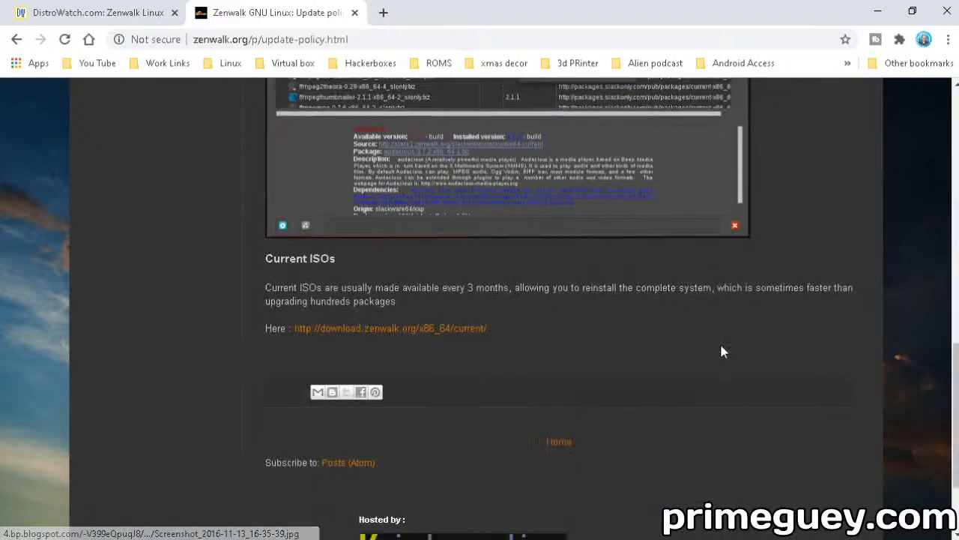
scroll(725, 336, down, 1)
scroll(725, 336, up, 1)
scroll(725, 336, up, 1)
scroll(729, 346, down, 2)
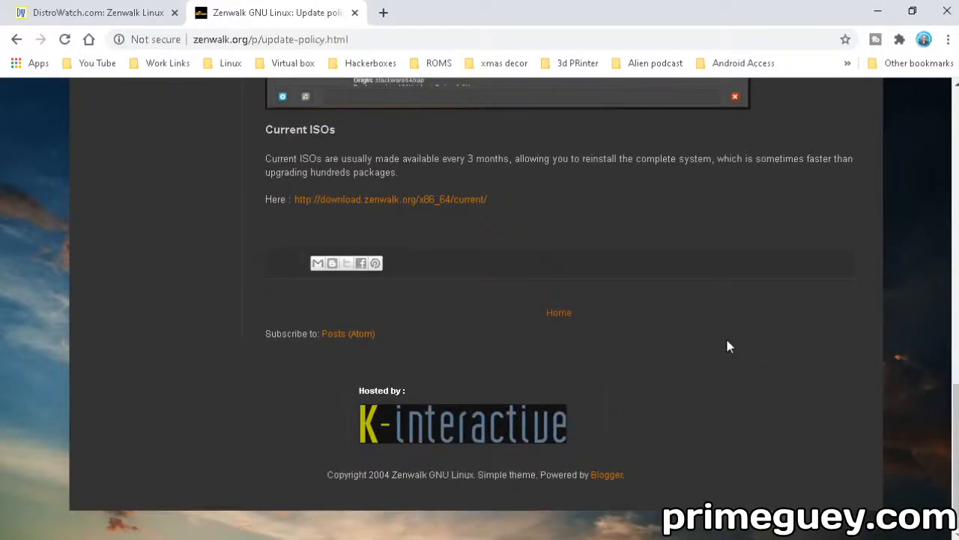
scroll(729, 346, up, 10)
scroll(730, 346, up, 5)
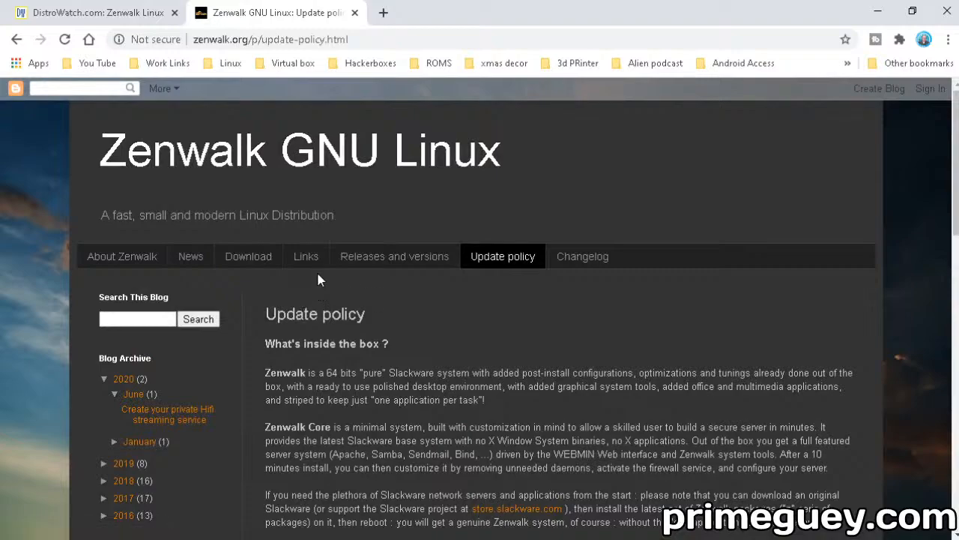
Visit the Zenwalk Download page, then move on to the About Zenwalk page
click(264, 260)
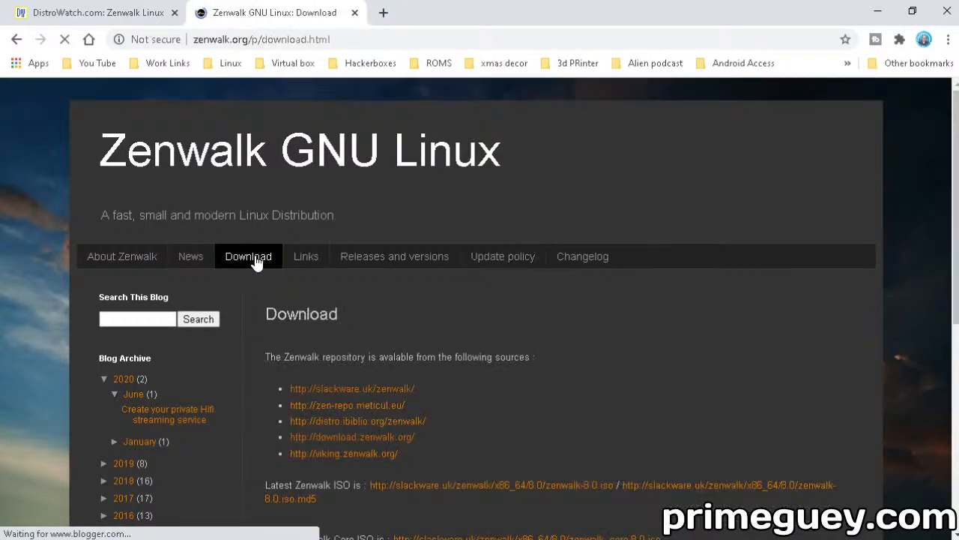
scroll(487, 394, down, 1)
scroll(487, 390, down, 5)
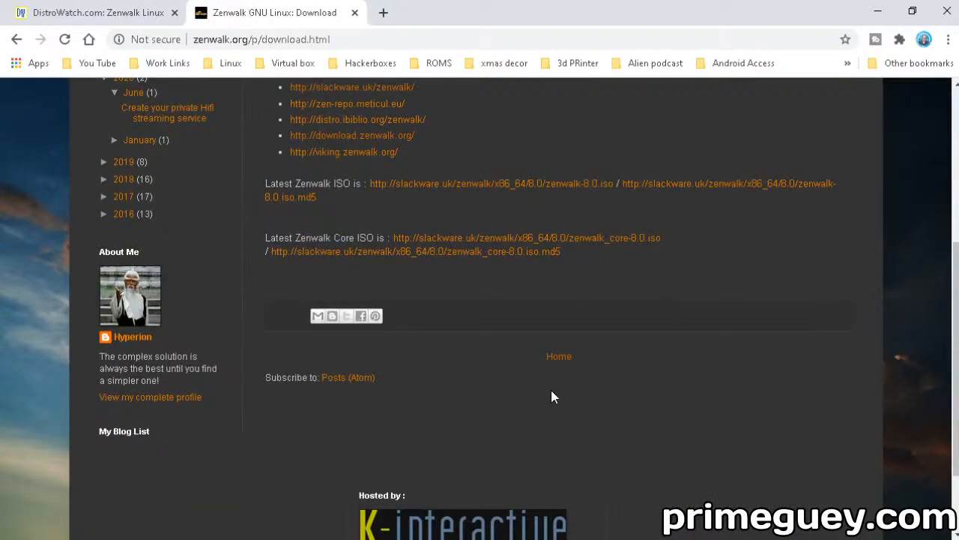
scroll(571, 377, up, 1)
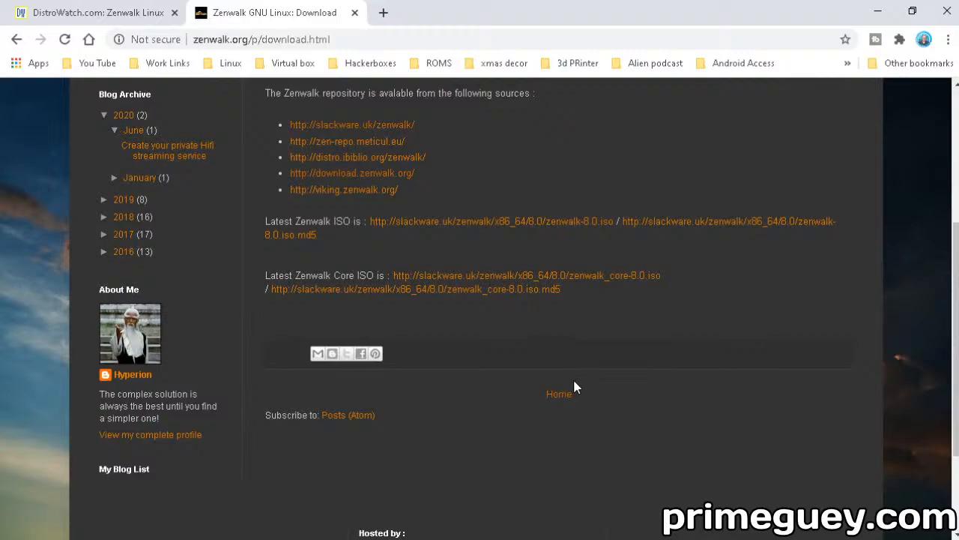
scroll(576, 387, up, 4)
click(127, 258)
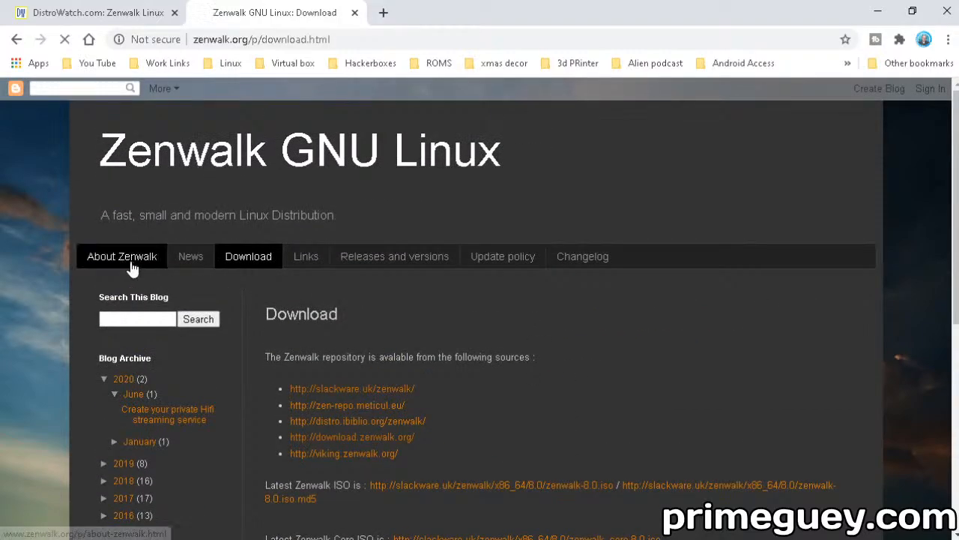
Close the Zenwalk site tab, leaving DistroWatch's Zenwalk Linux page showing
click(356, 13)
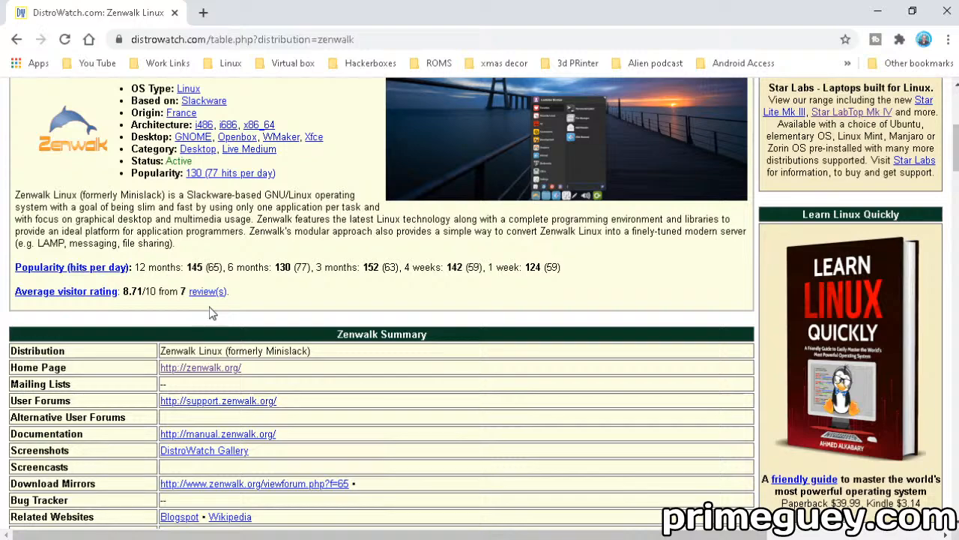
scroll(209, 307, up, 10)
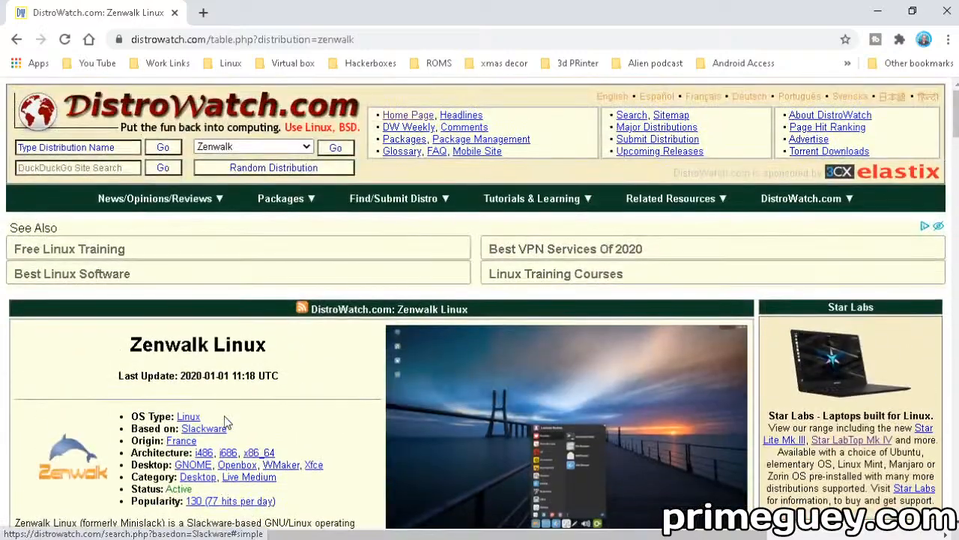
Pick SUSE from the distribution dropdown and bring up link options for suse.com
click(251, 147)
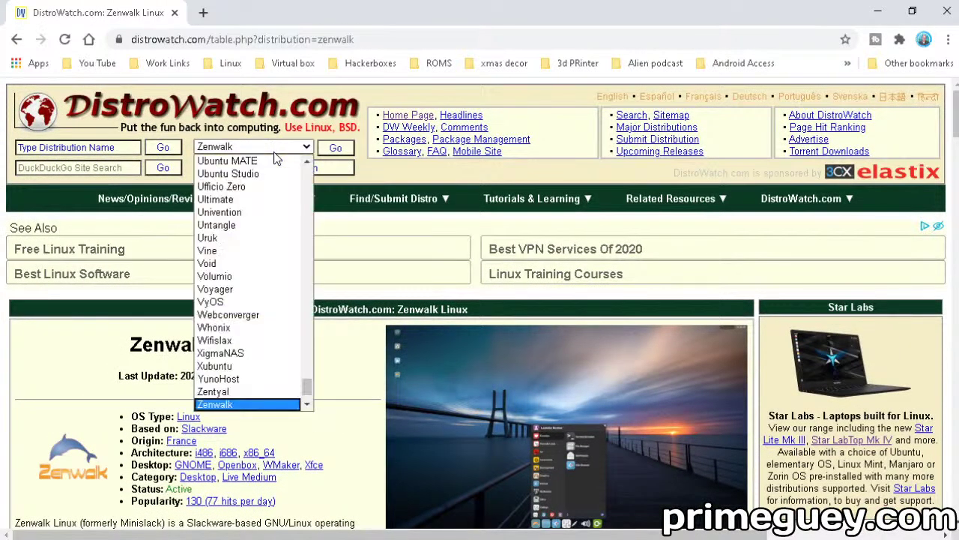
scroll(248, 262, up, 1)
scroll(256, 312, up, 5)
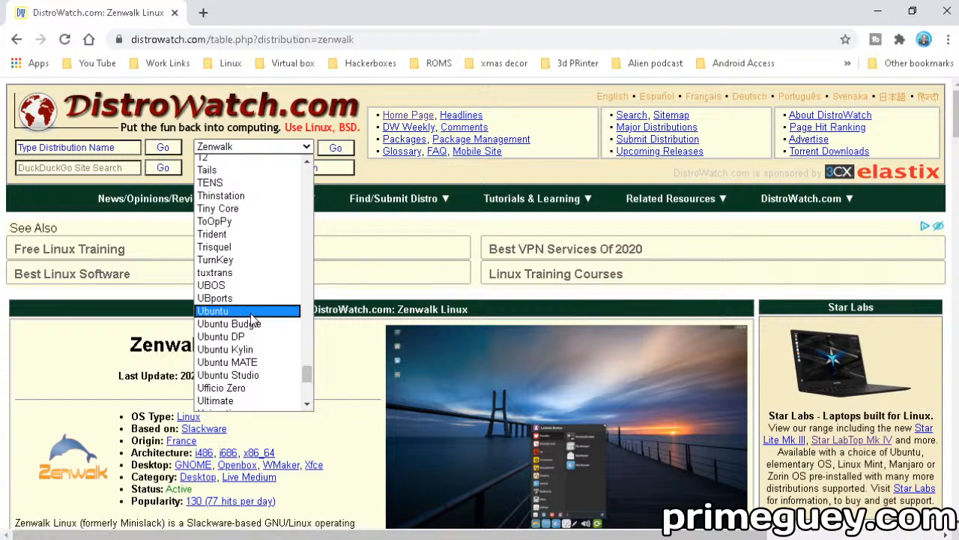
scroll(253, 323, up, 4)
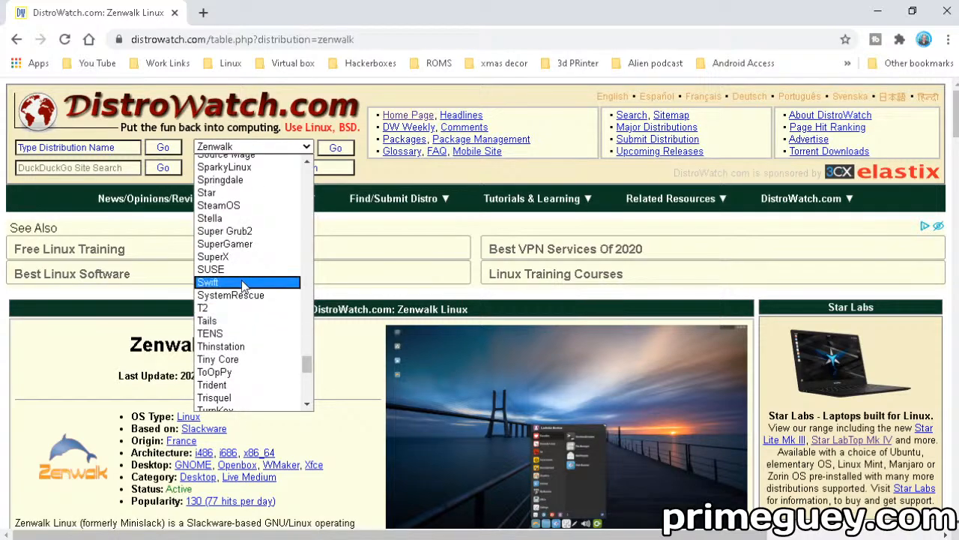
click(210, 269)
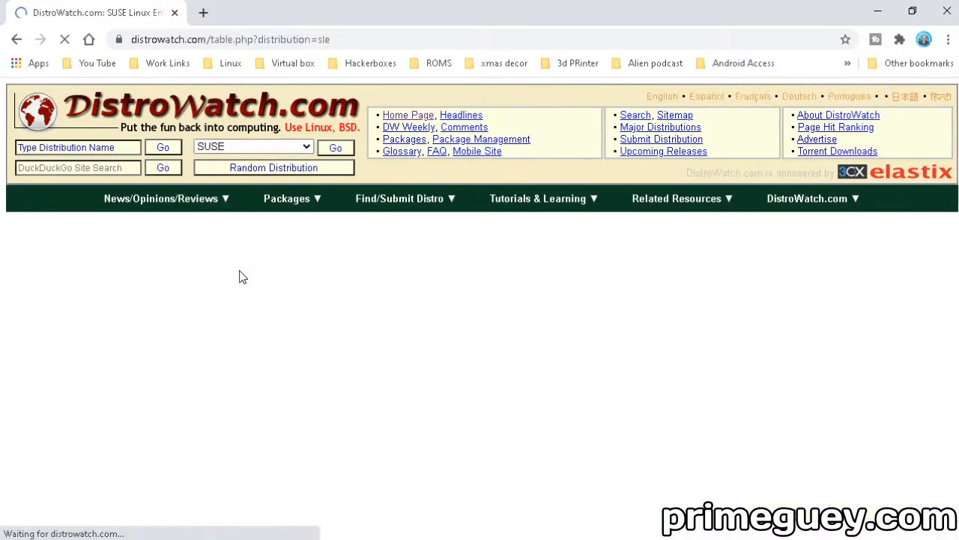
scroll(620, 354, down, 2)
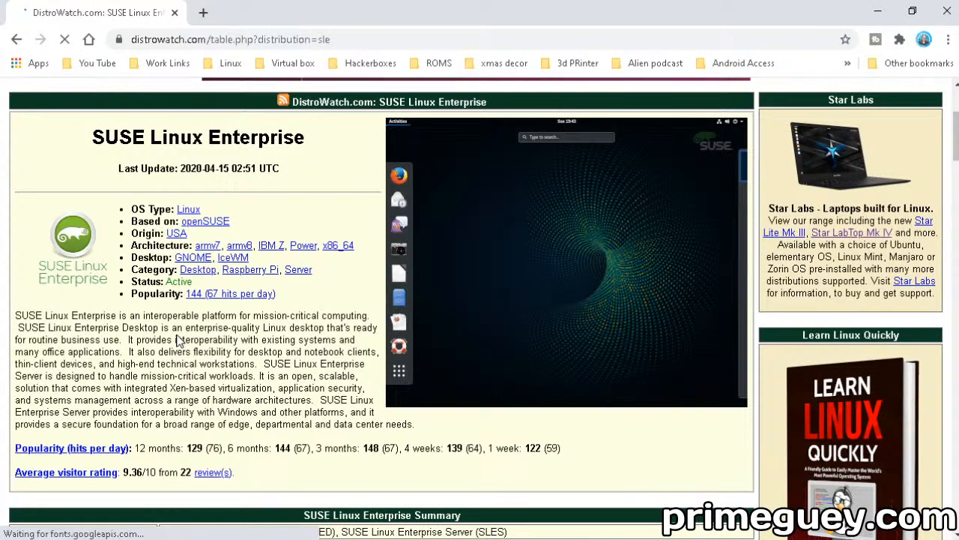
scroll(180, 339, down, 2)
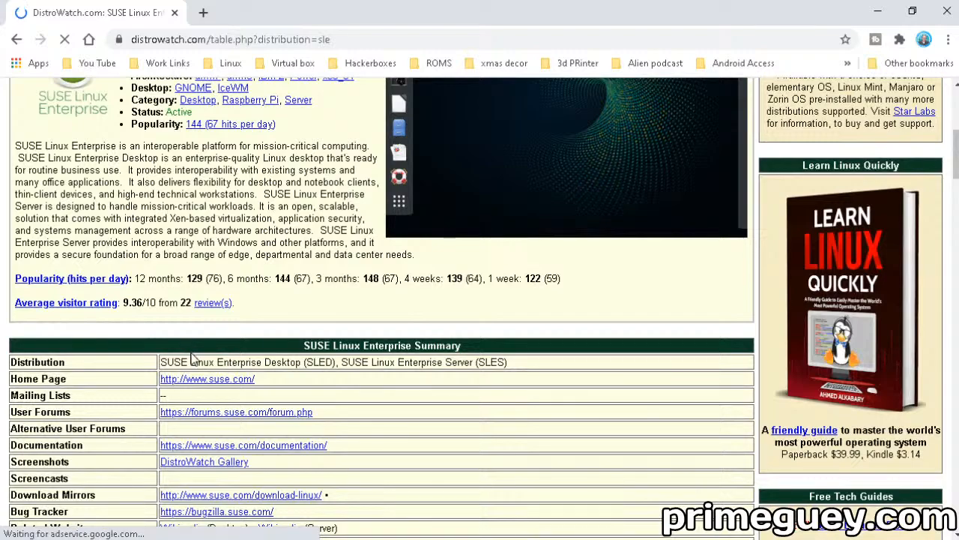
right_click(221, 384)
Load suse.com in a new tab and accept its push-notification subscription prompts
click(255, 395)
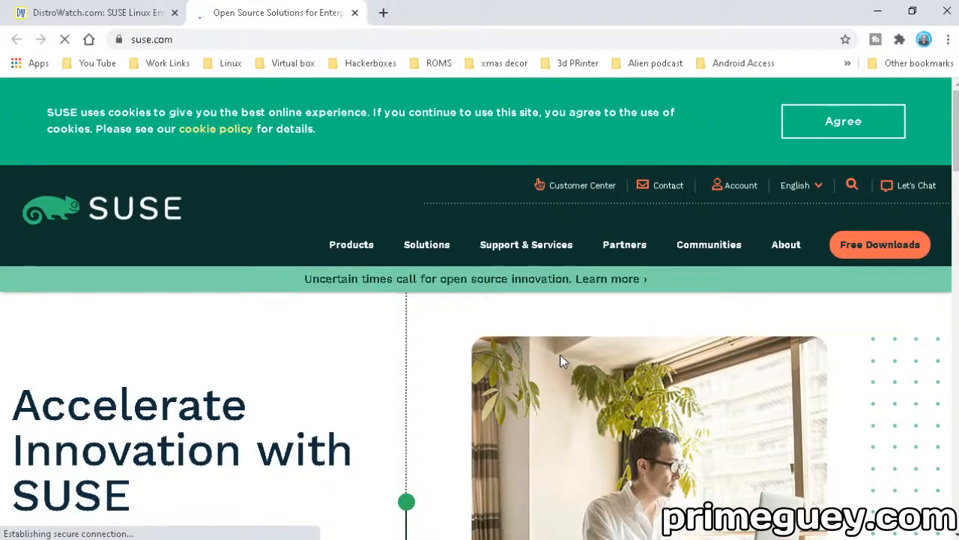
scroll(545, 352, down, 2)
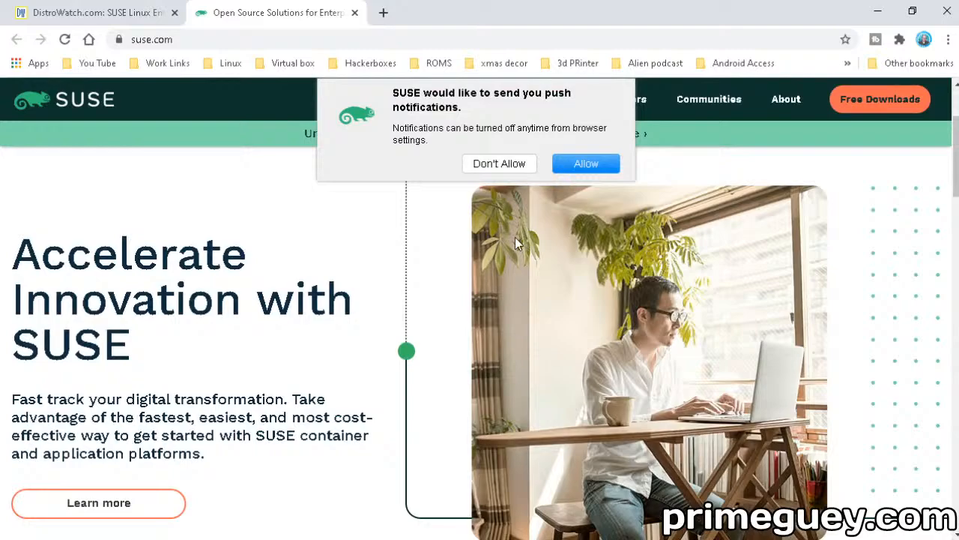
click(586, 163)
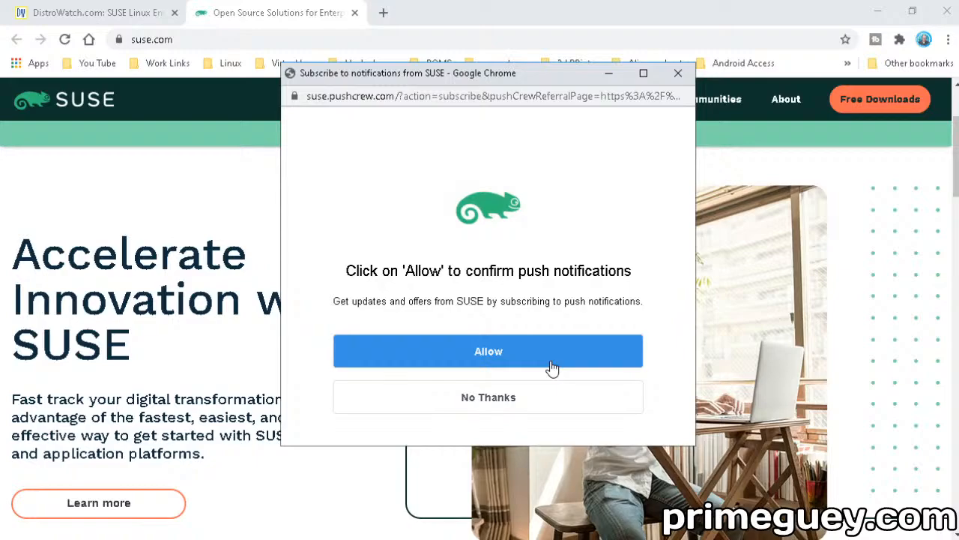
click(552, 360)
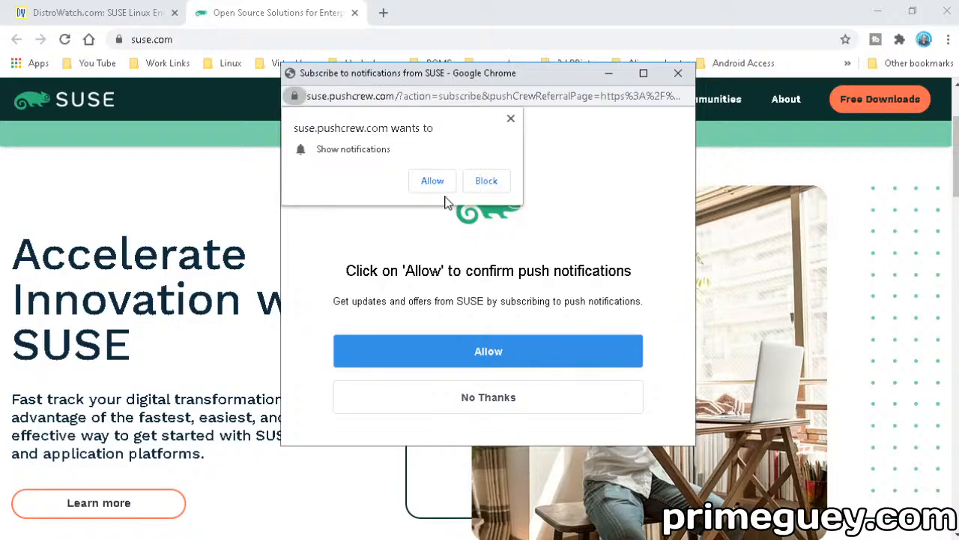
click(442, 185)
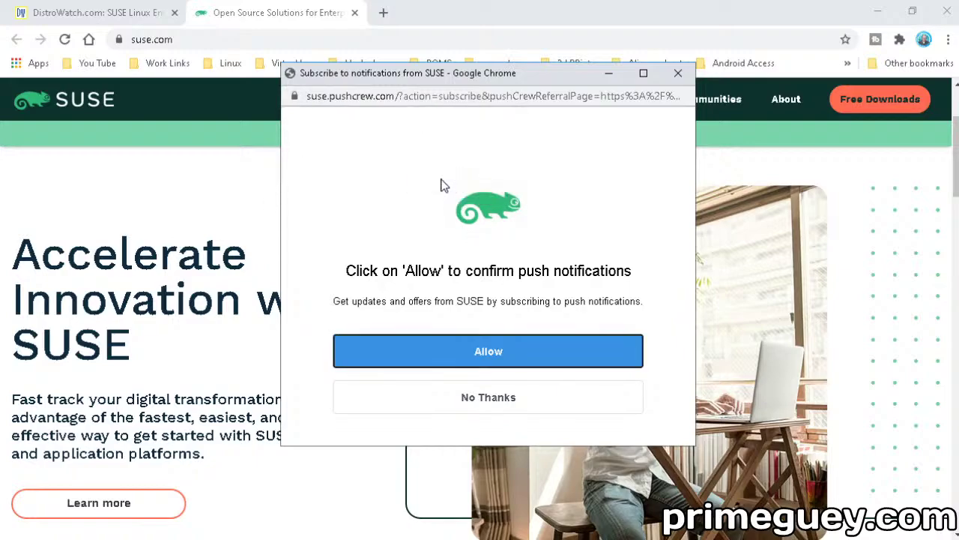
click(502, 351)
scroll(435, 386, down, 3)
scroll(391, 407, down, 1)
scroll(391, 407, up, 5)
scroll(401, 406, down, 4)
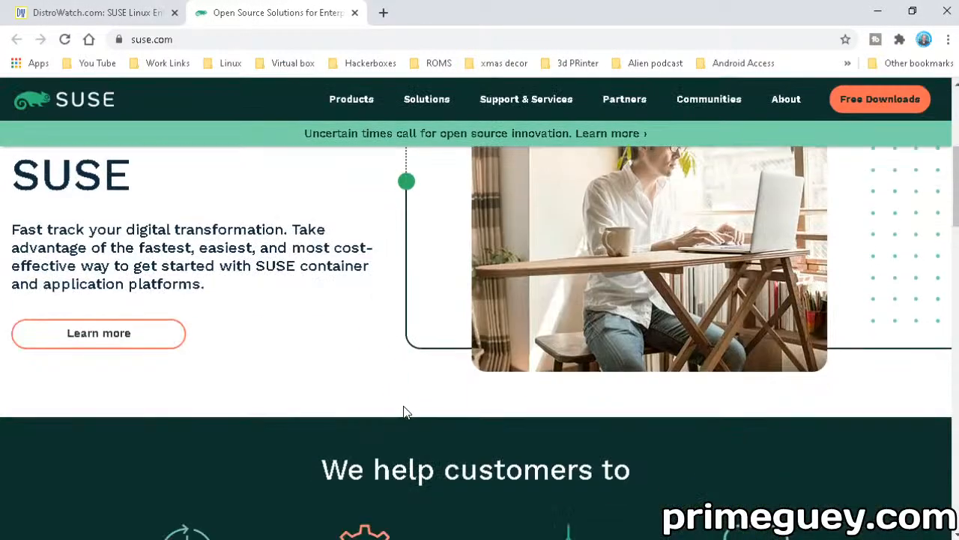
scroll(406, 403, down, 5)
scroll(405, 404, down, 2)
scroll(408, 404, down, 3)
scroll(408, 404, down, 2)
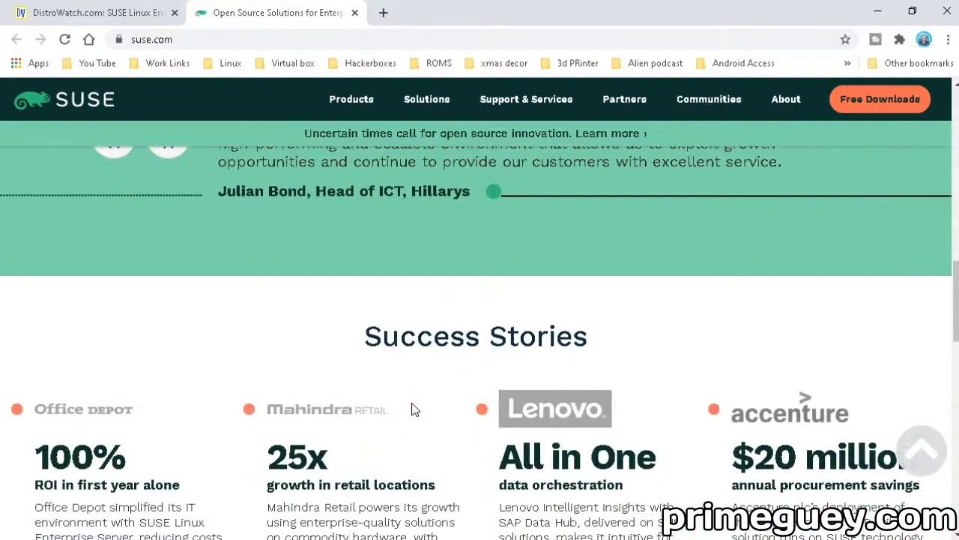
scroll(408, 404, down, 2)
scroll(413, 404, up, 5)
scroll(413, 404, up, 4)
scroll(416, 404, up, 3)
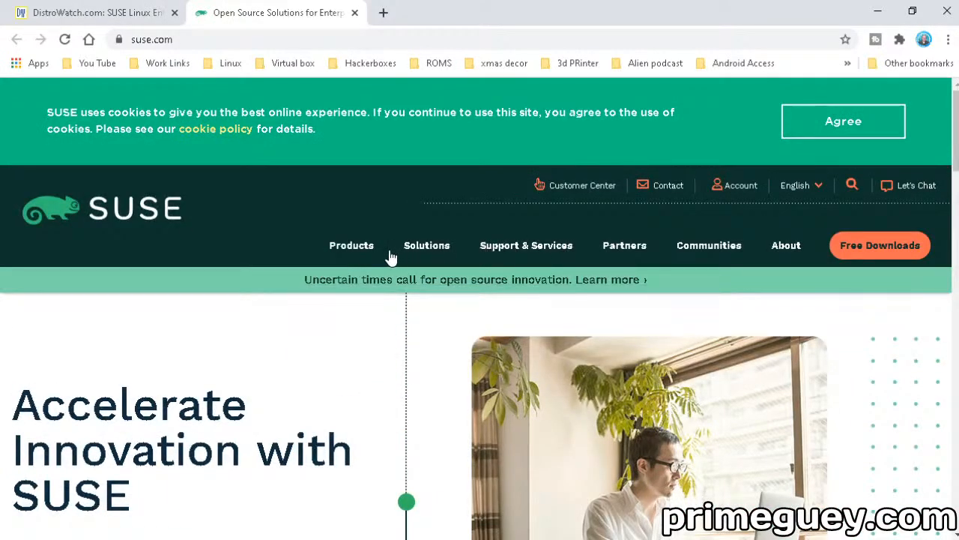
click(351, 247)
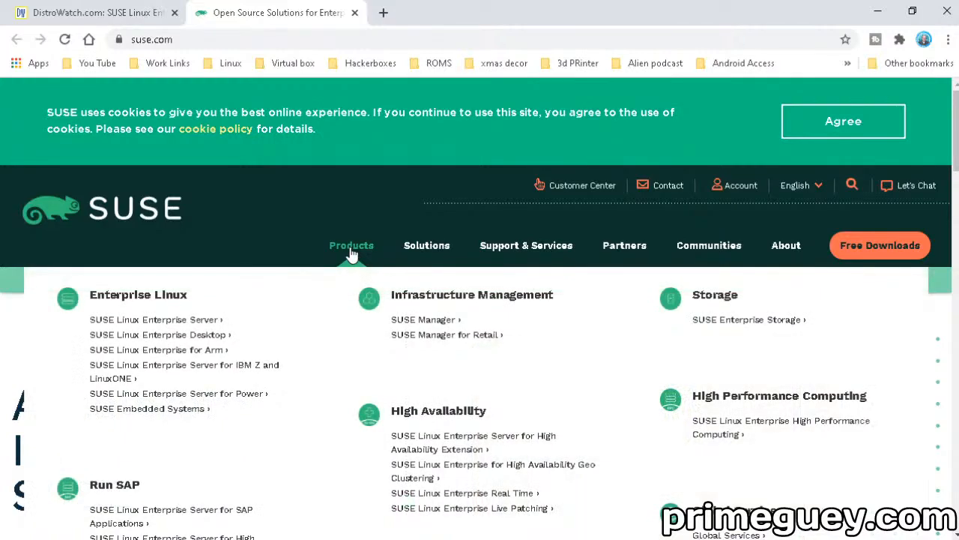
scroll(351, 251, down, 1)
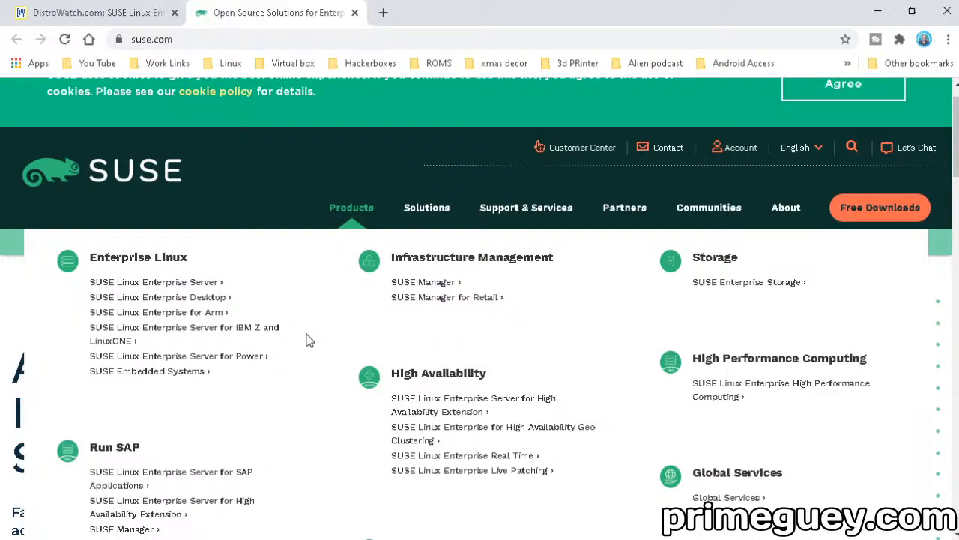
scroll(307, 339, down, 2)
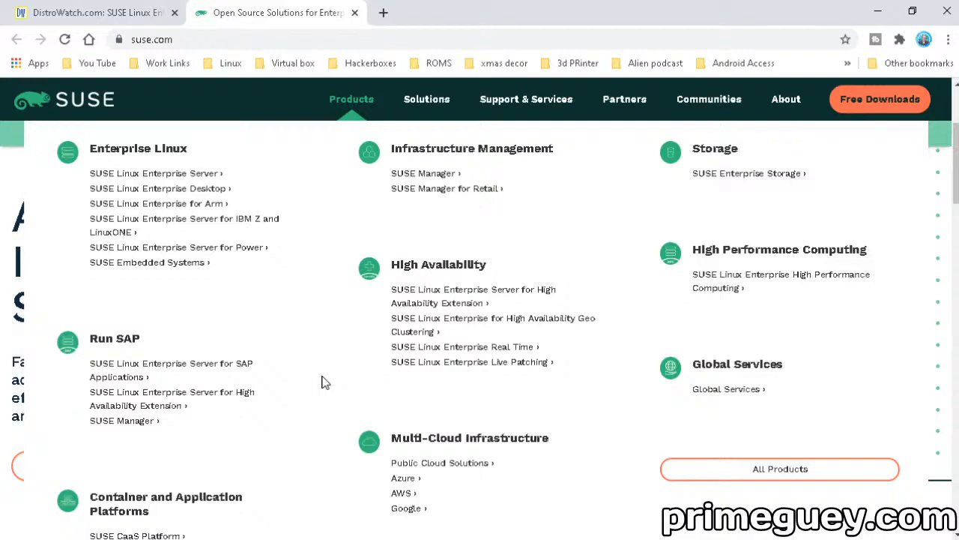
scroll(326, 382, down, 3)
scroll(299, 420, down, 5)
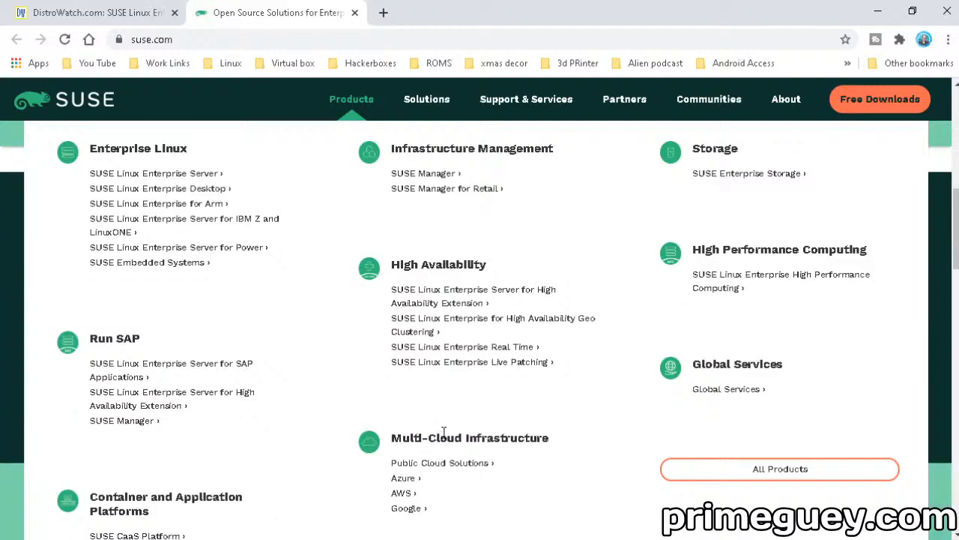
scroll(260, 479, up, 3)
scroll(193, 225, up, 3)
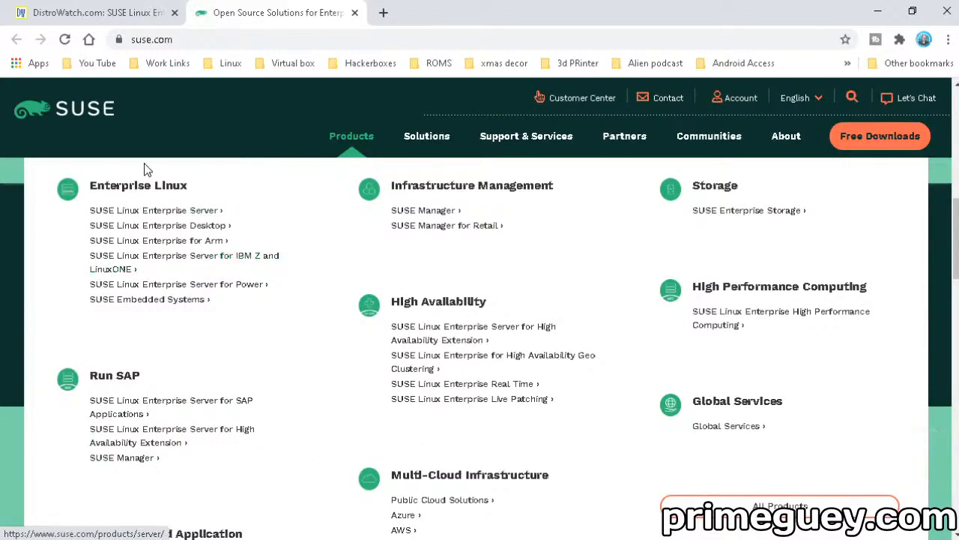
Go to the SUSE Linux Enterprise Desktop product page from the Products menu
click(187, 227)
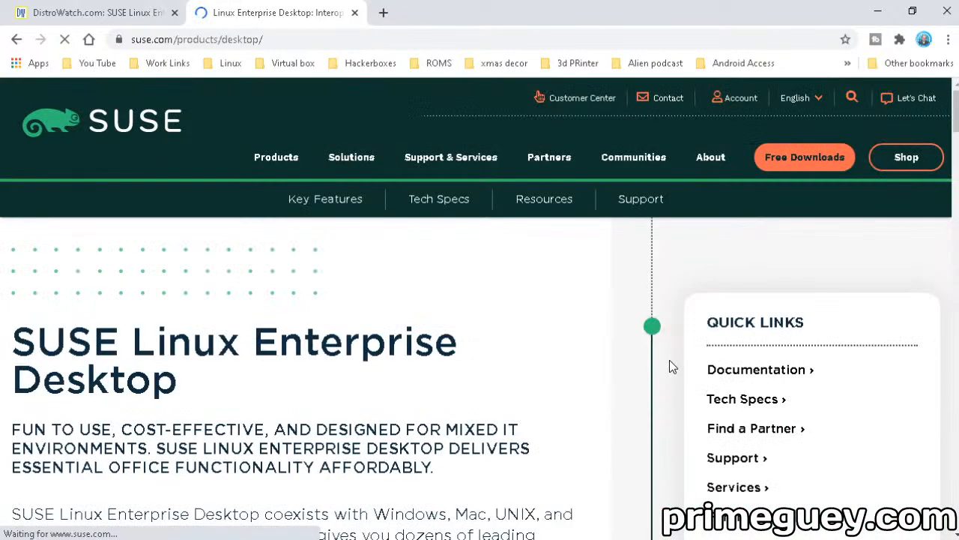
scroll(530, 376, down, 4)
scroll(498, 370, down, 4)
scroll(498, 369, up, 4)
scroll(512, 362, up, 3)
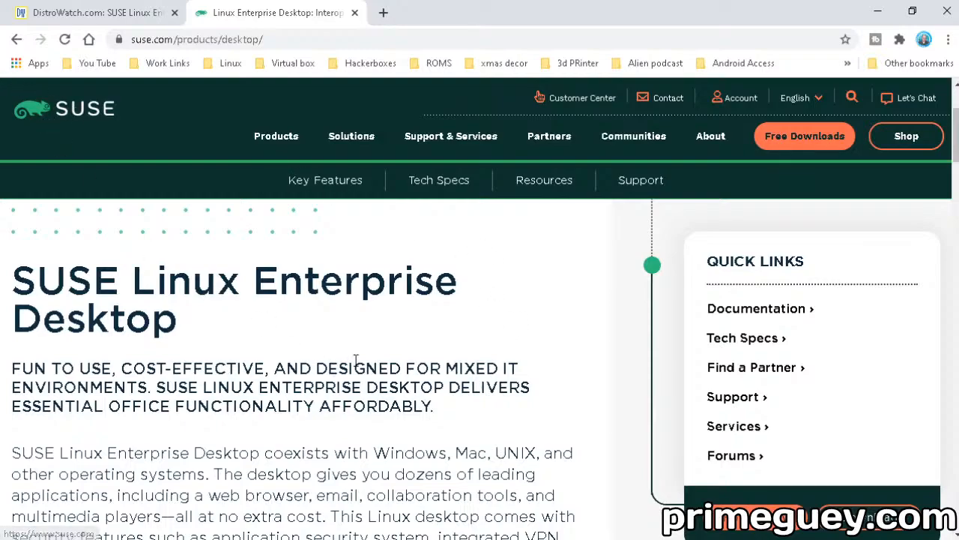
scroll(370, 341, down, 3)
scroll(365, 341, down, 4)
scroll(366, 340, down, 5)
scroll(359, 338, down, 5)
scroll(356, 337, down, 4)
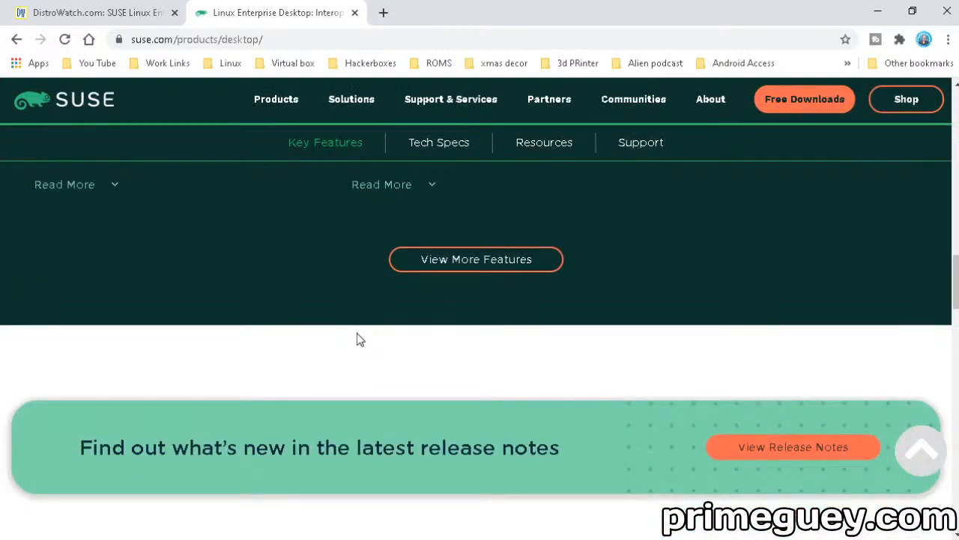
scroll(357, 337, down, 2)
scroll(357, 337, down, 6)
scroll(355, 345, down, 2)
scroll(355, 353, down, 3)
scroll(354, 354, up, 2)
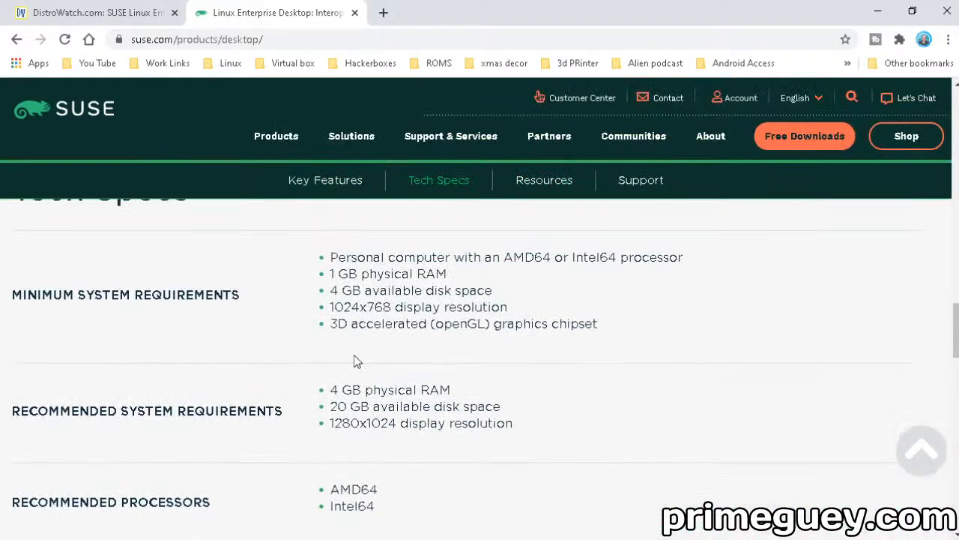
scroll(420, 357, up, 5)
scroll(476, 348, up, 4)
scroll(479, 356, up, 4)
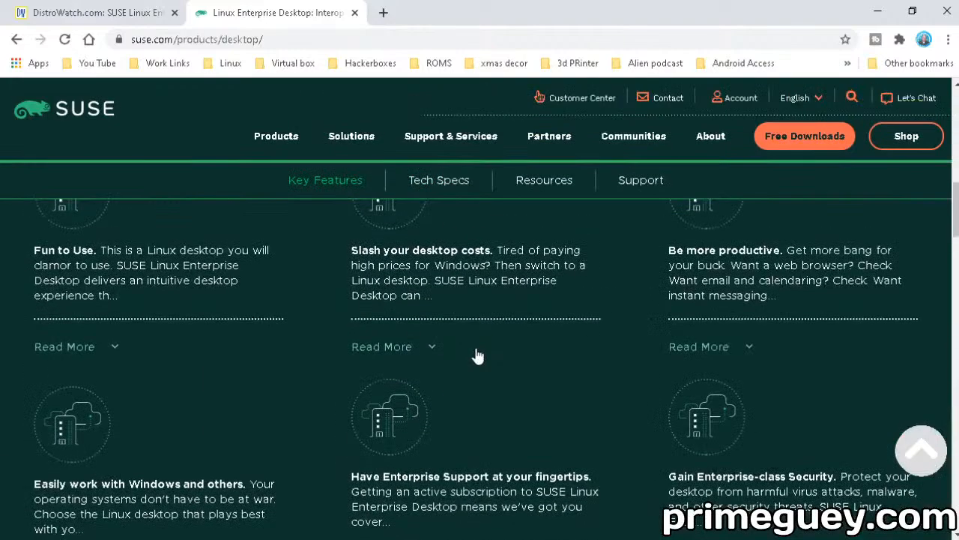
scroll(478, 355, up, 5)
scroll(478, 356, up, 5)
scroll(479, 355, up, 2)
scroll(479, 355, up, 1)
scroll(480, 355, down, 3)
scroll(612, 382, down, 1)
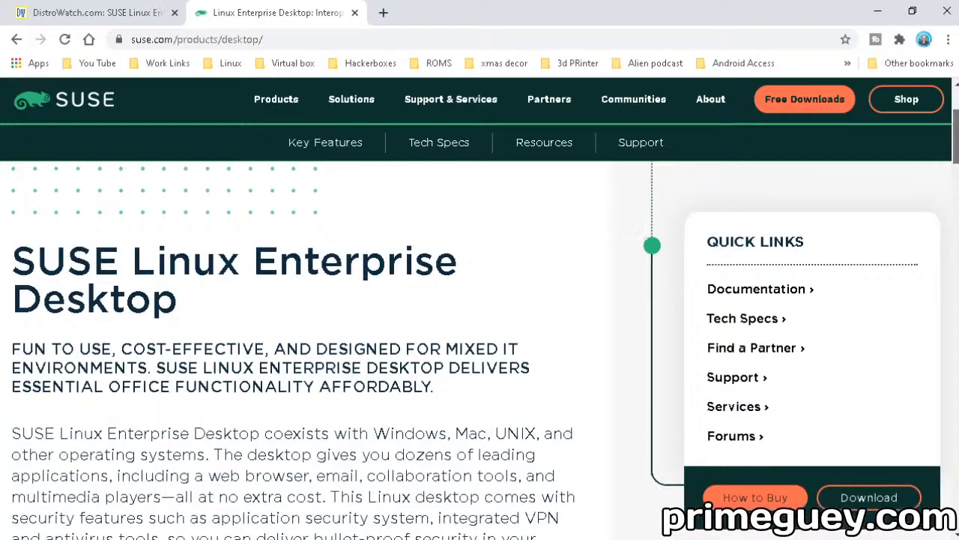
scroll(892, 177, up, 5)
scroll(917, 221, down, 5)
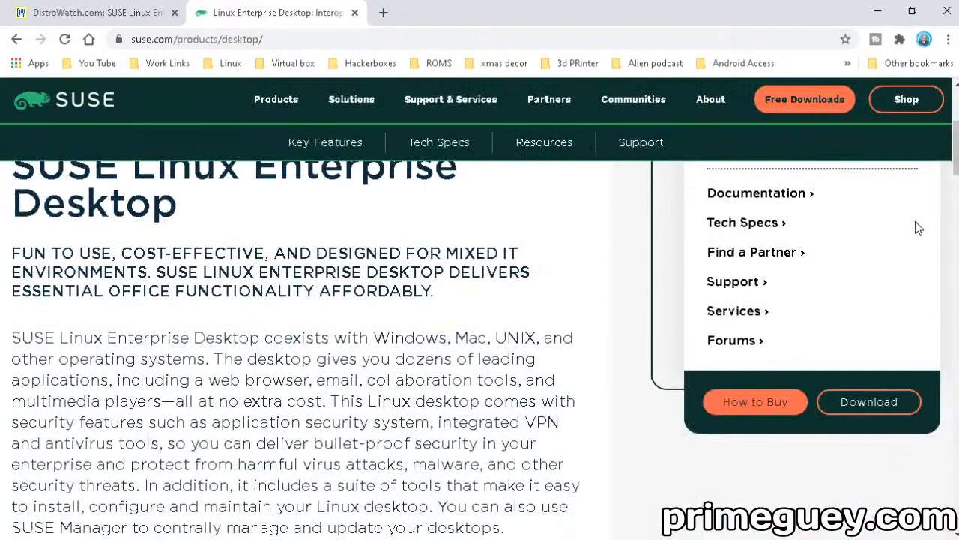
scroll(917, 221, down, 5)
scroll(917, 221, down, 2)
scroll(933, 236, up, 6)
scroll(933, 237, up, 5)
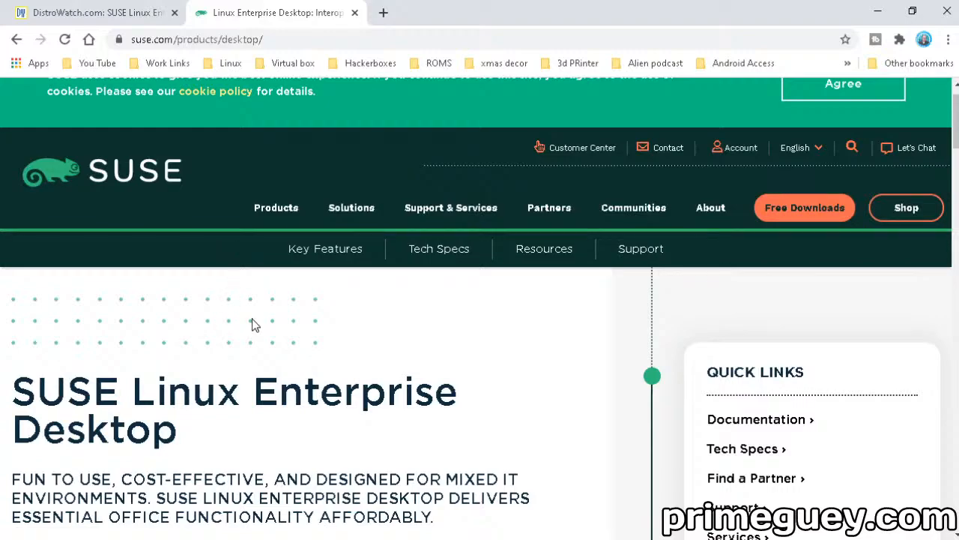
scroll(252, 323, down, 2)
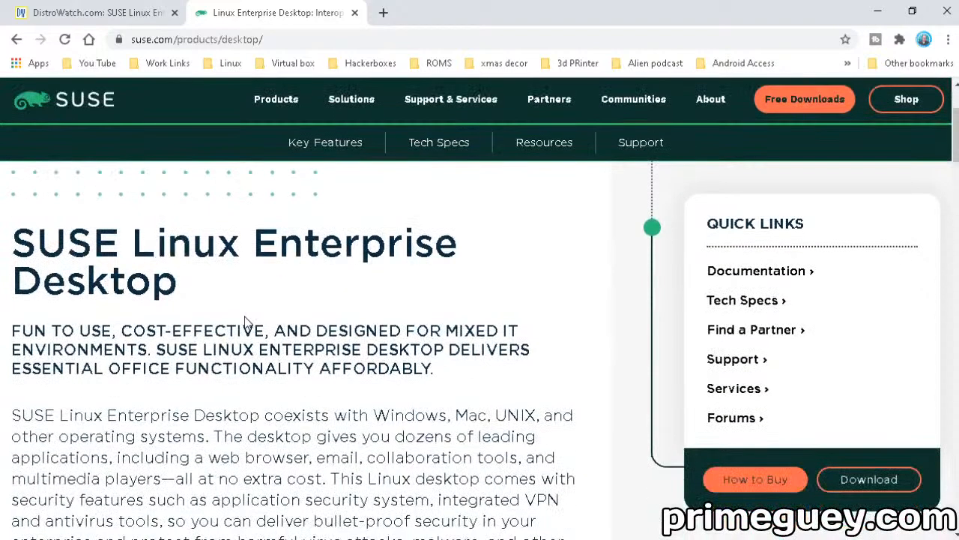
scroll(252, 323, up, 3)
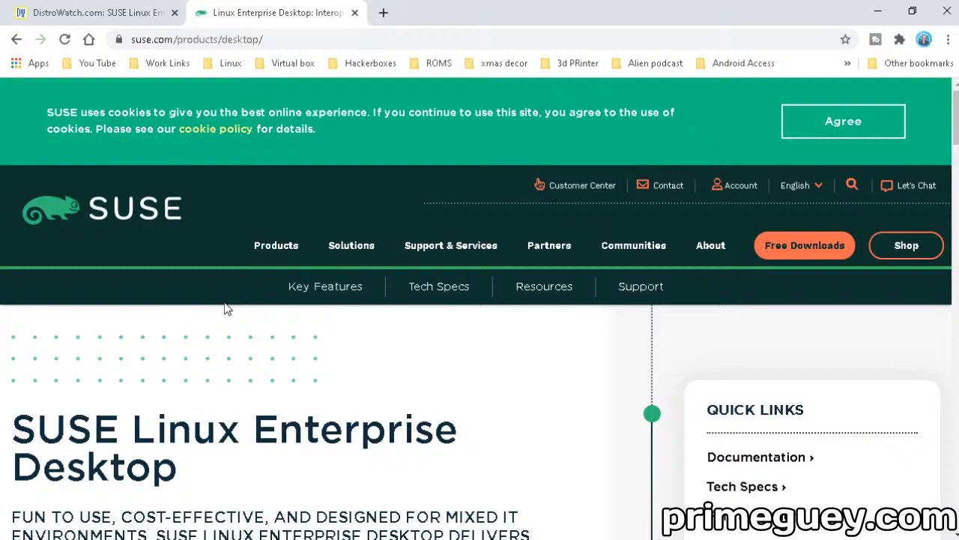
scroll(373, 367, down, 2)
scroll(373, 368, down, 3)
scroll(442, 378, down, 3)
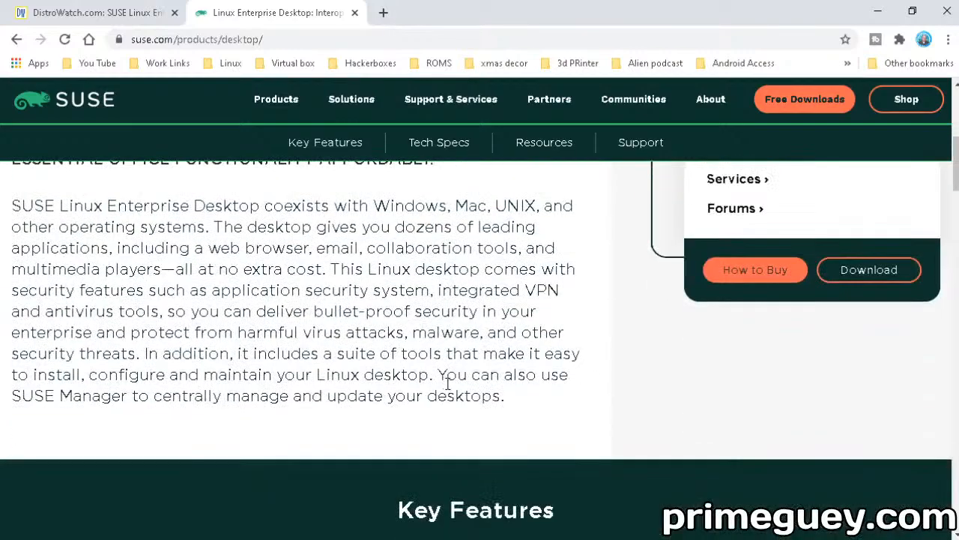
scroll(450, 390, down, 2)
scroll(449, 390, down, 3)
scroll(449, 390, down, 4)
scroll(450, 390, up, 4)
scroll(449, 390, up, 4)
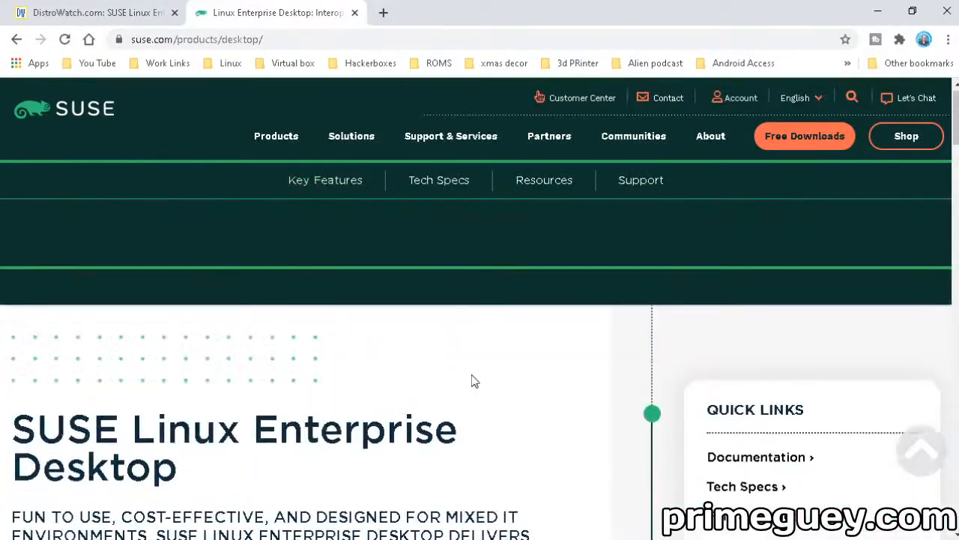
scroll(457, 379, up, 3)
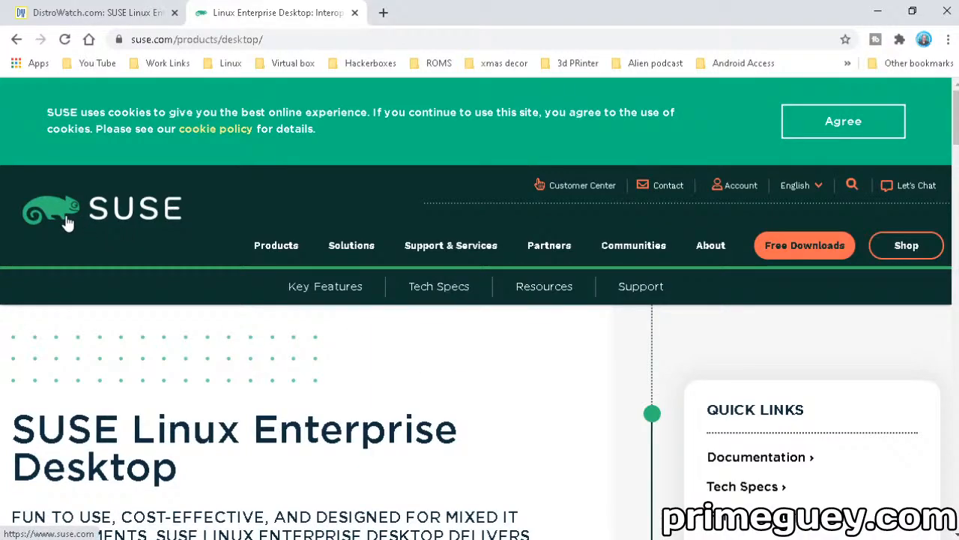
scroll(68, 221, down, 2)
scroll(67, 221, down, 3)
scroll(63, 221, down, 1)
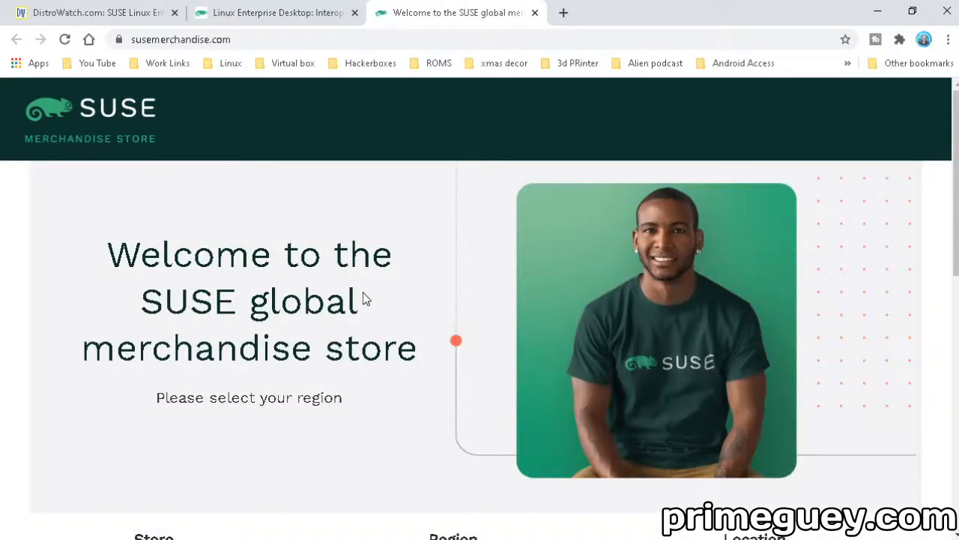
scroll(367, 292, down, 1)
scroll(366, 293, down, 1)
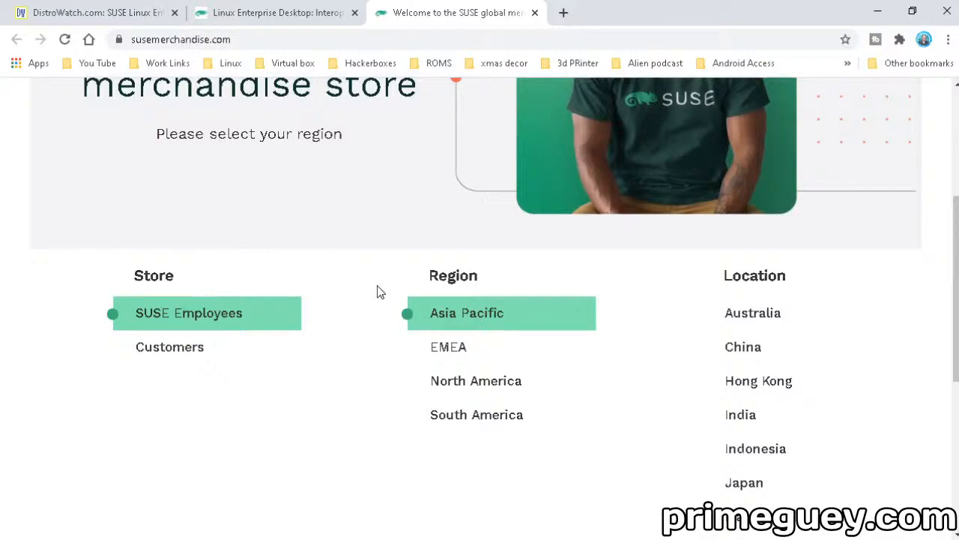
scroll(377, 291, up, 2)
scroll(377, 290, down, 3)
scroll(377, 291, up, 3)
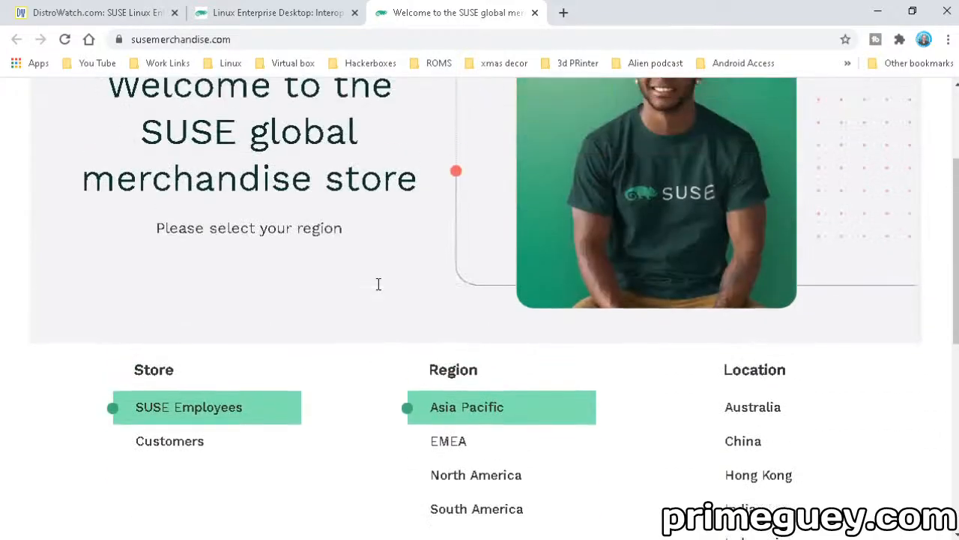
scroll(347, 297, down, 2)
Enter the United States merchandise store and view its Create an Account form
click(476, 344)
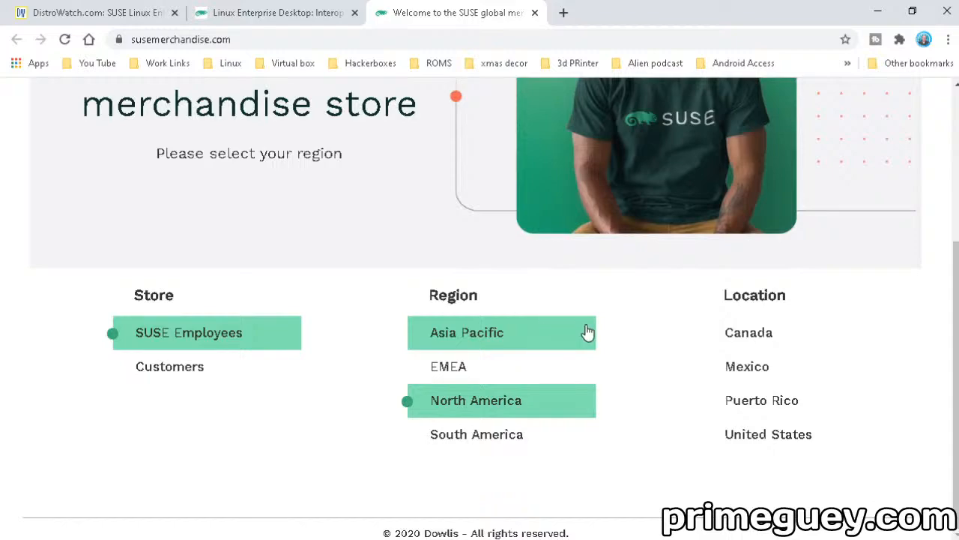
click(784, 433)
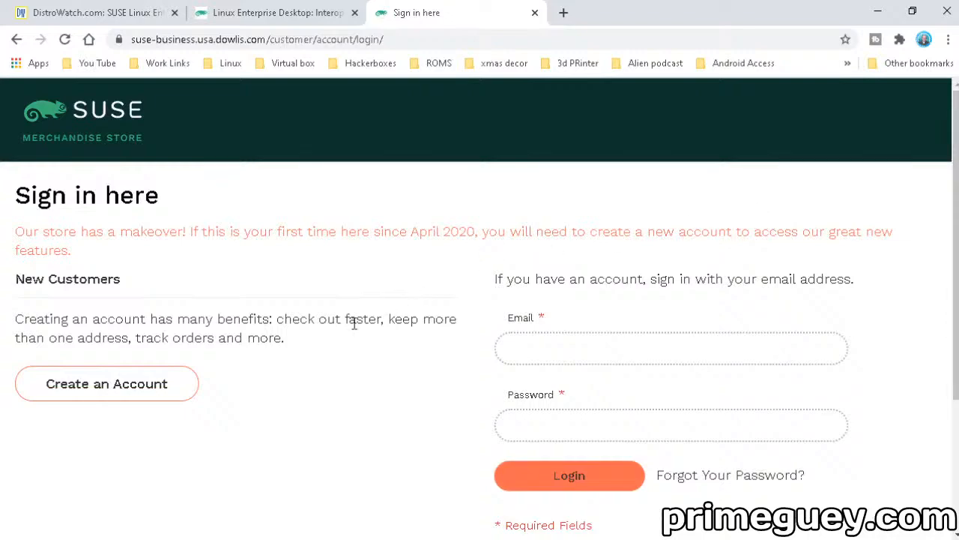
scroll(233, 436, down, 3)
scroll(234, 426, down, 2)
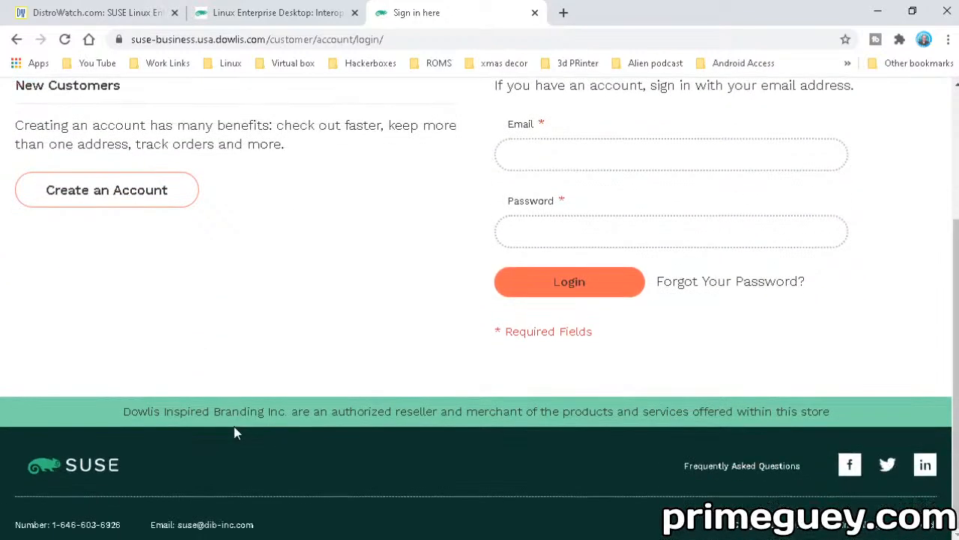
scroll(234, 426, up, 5)
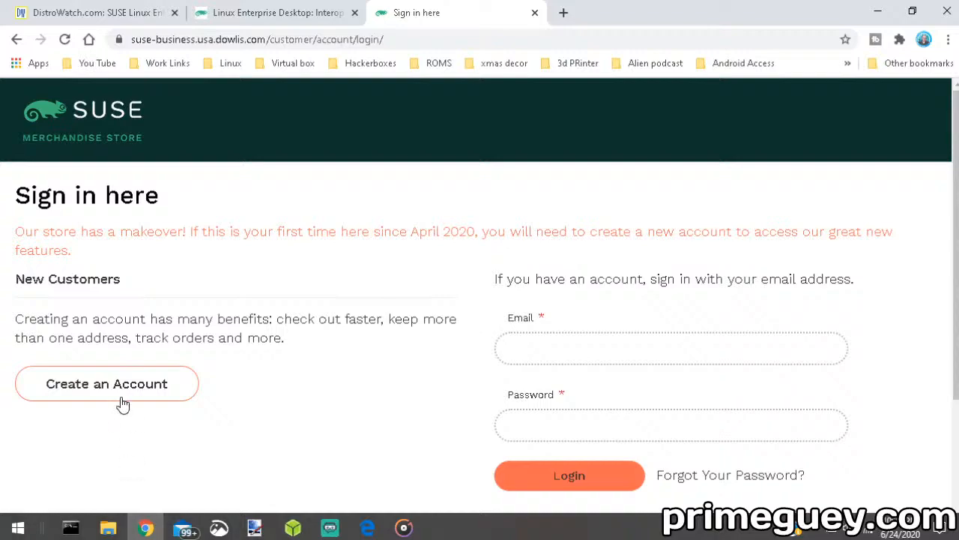
scroll(119, 390, down, 3)
scroll(117, 384, up, 1)
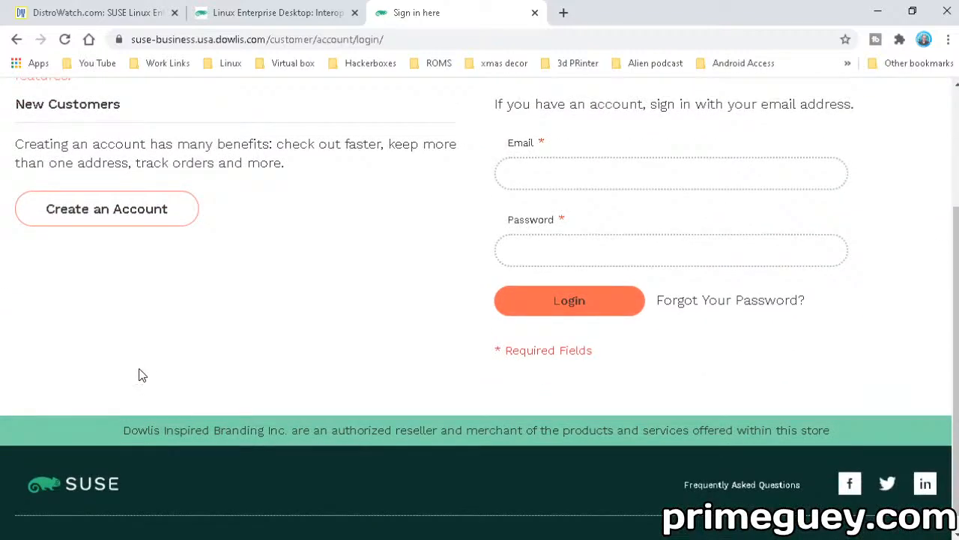
click(113, 208)
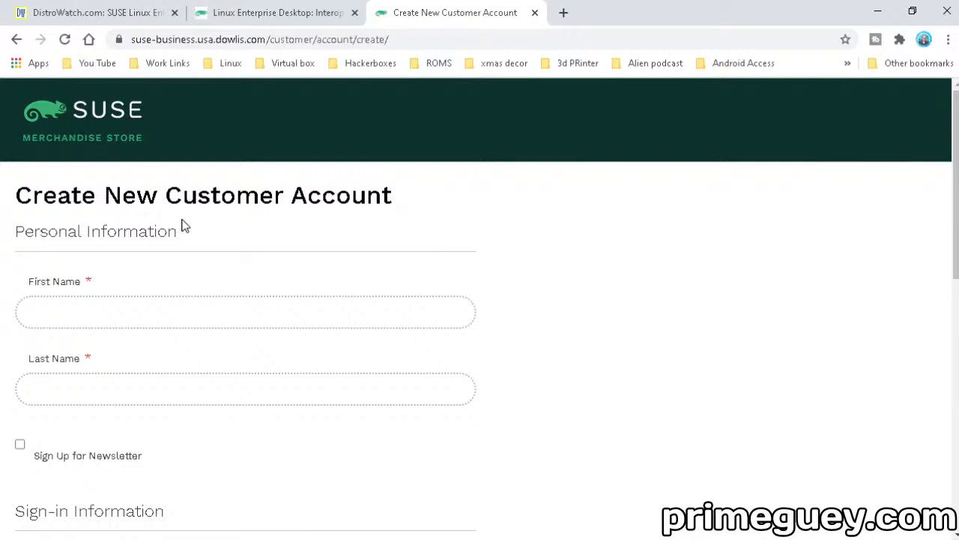
scroll(285, 270, down, 3)
scroll(292, 274, down, 1)
scroll(351, 280, down, 3)
scroll(351, 282, down, 2)
scroll(360, 278, up, 5)
scroll(363, 285, up, 2)
Return to the sign-in page and go back through history to the region selection page
click(114, 139)
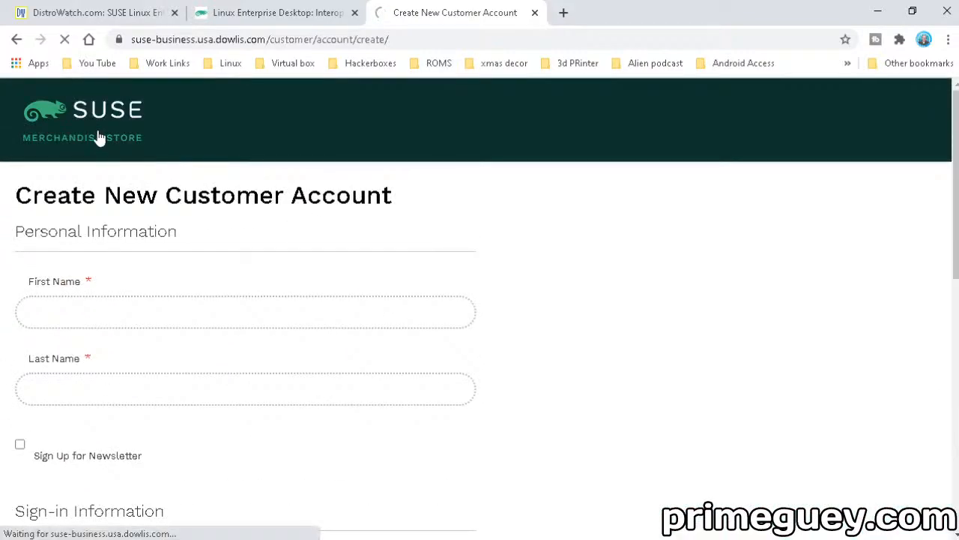
click(17, 39)
click(17, 39)
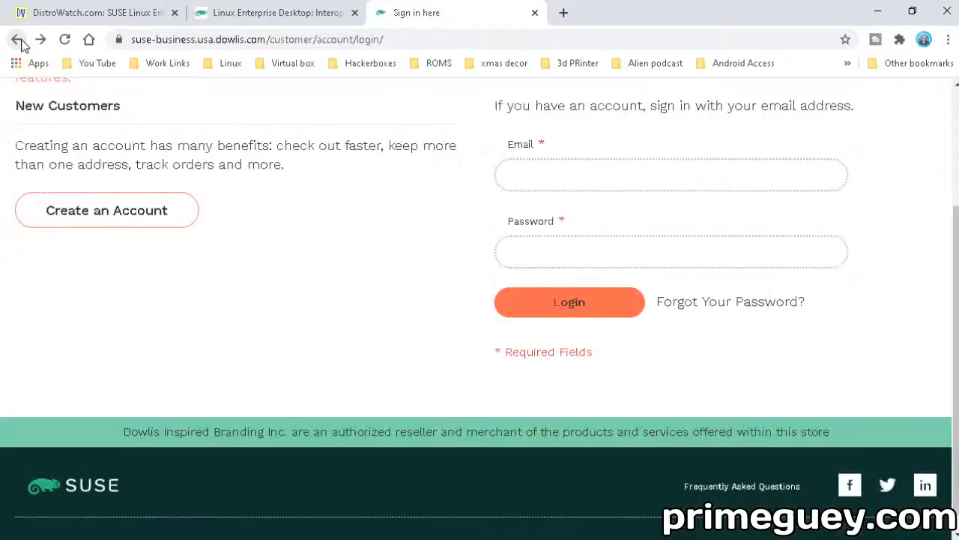
click(18, 40)
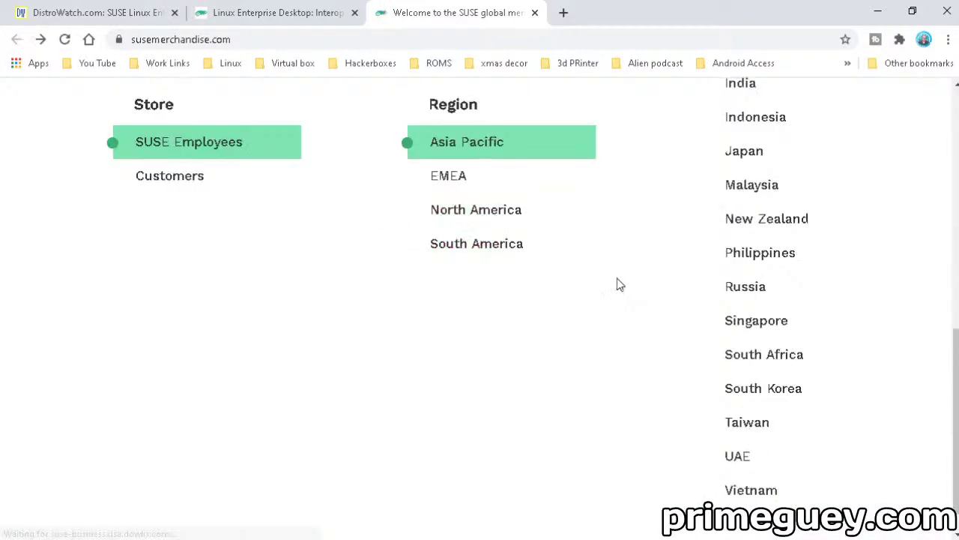
scroll(654, 255, up, 4)
scroll(654, 255, up, 3)
scroll(524, 225, up, 2)
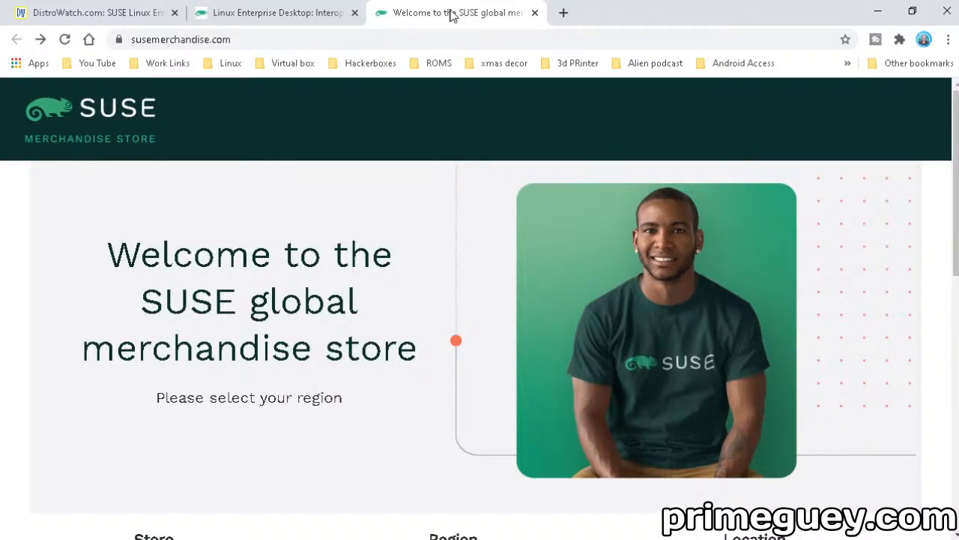
Close the merchandise store tab and go to the SUSE online Shop page
click(534, 12)
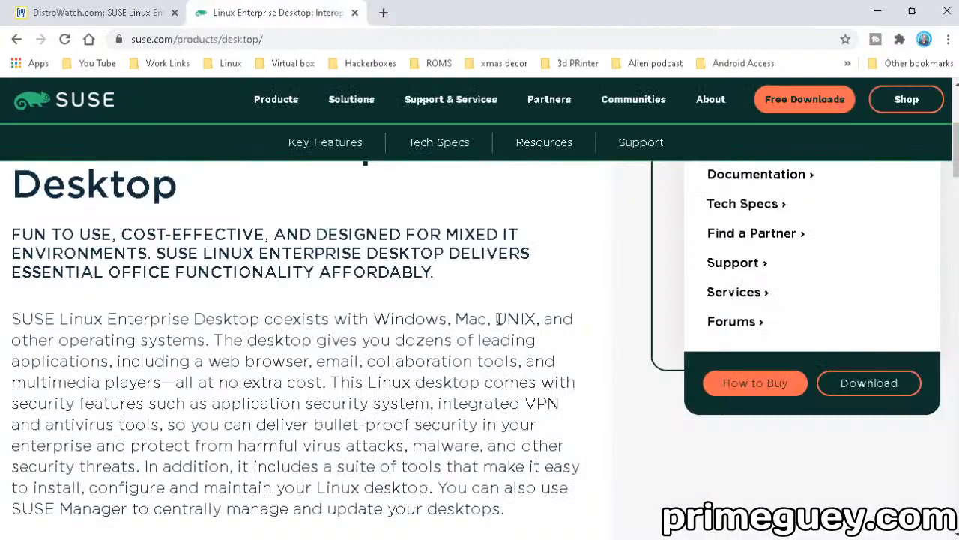
scroll(397, 375, up, 3)
scroll(397, 374, up, 3)
scroll(397, 375, down, 2)
scroll(330, 410, up, 2)
scroll(697, 310, down, 4)
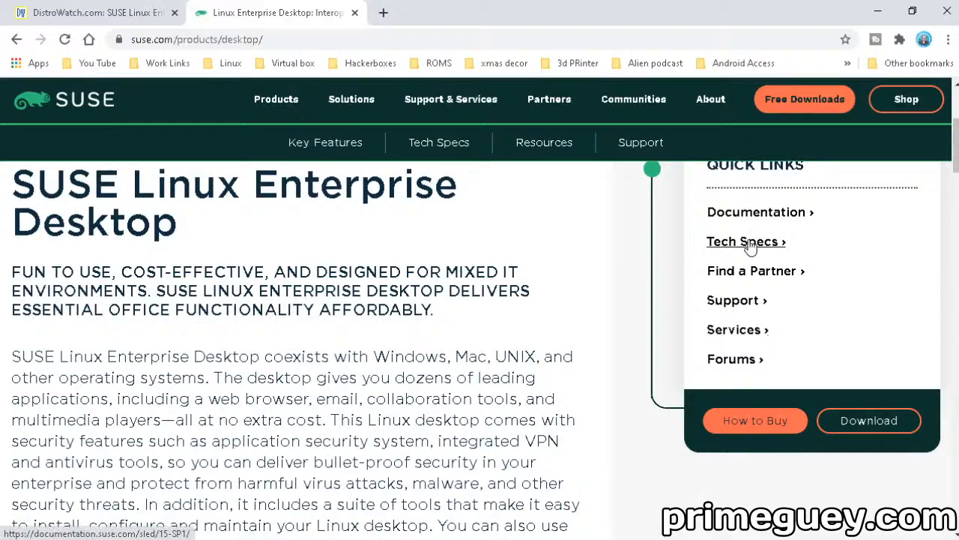
scroll(674, 337, down, 5)
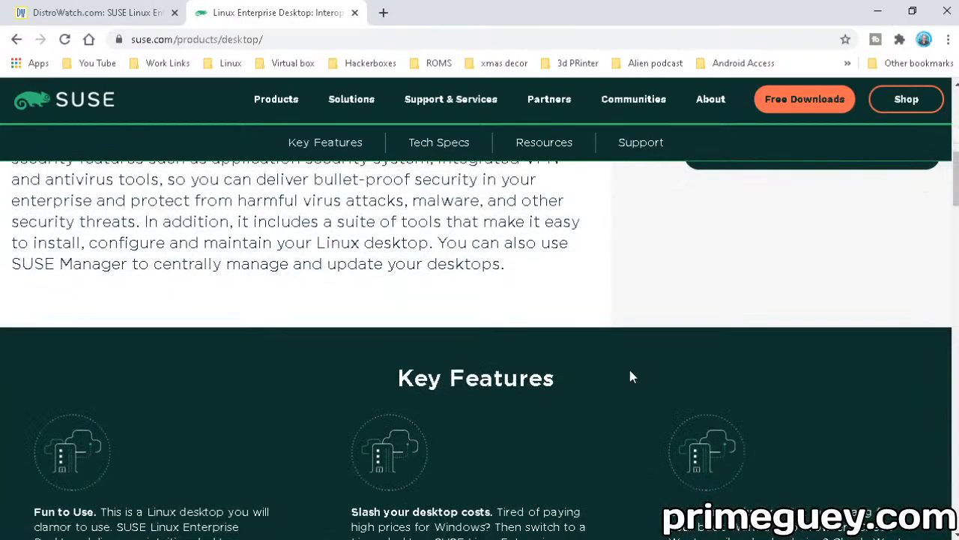
scroll(628, 369, down, 4)
scroll(599, 352, down, 4)
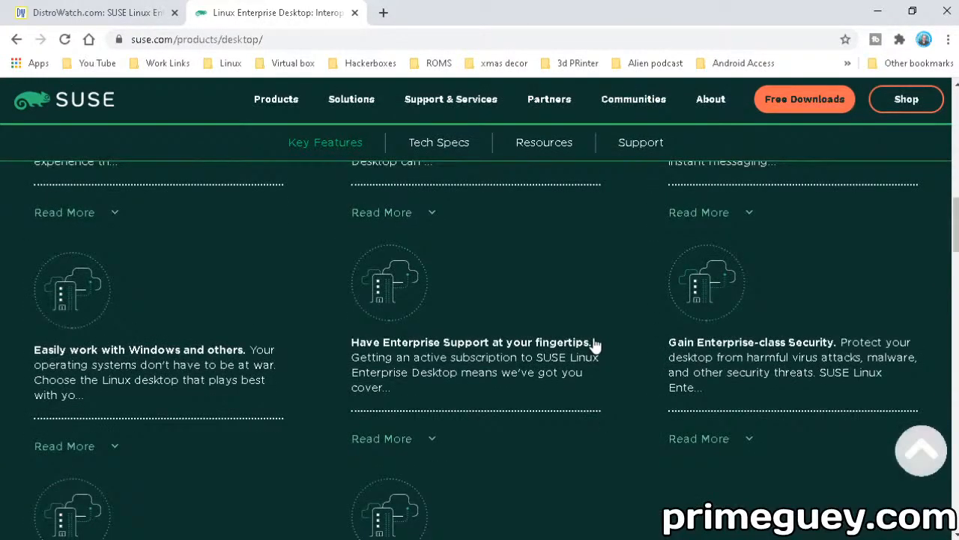
scroll(596, 343, up, 5)
scroll(596, 344, up, 5)
scroll(595, 344, up, 4)
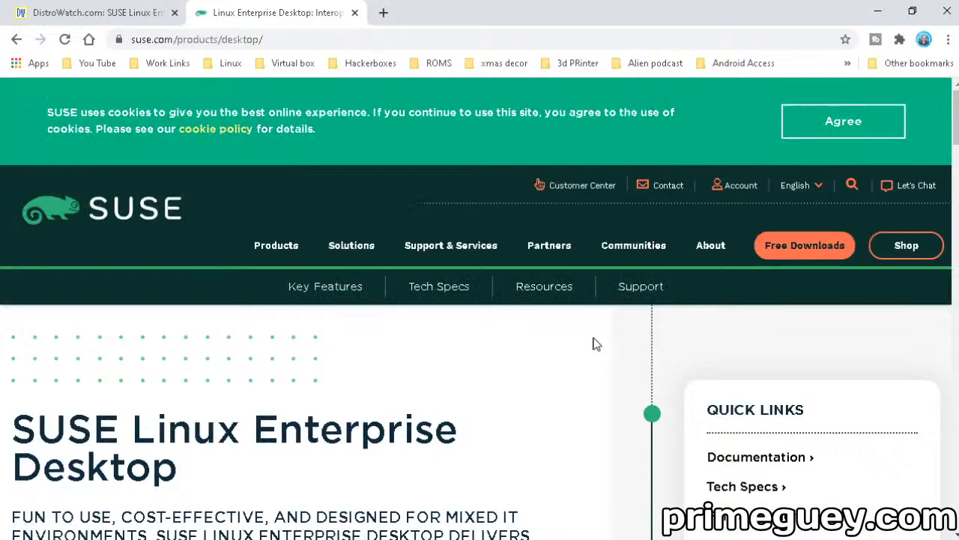
click(902, 255)
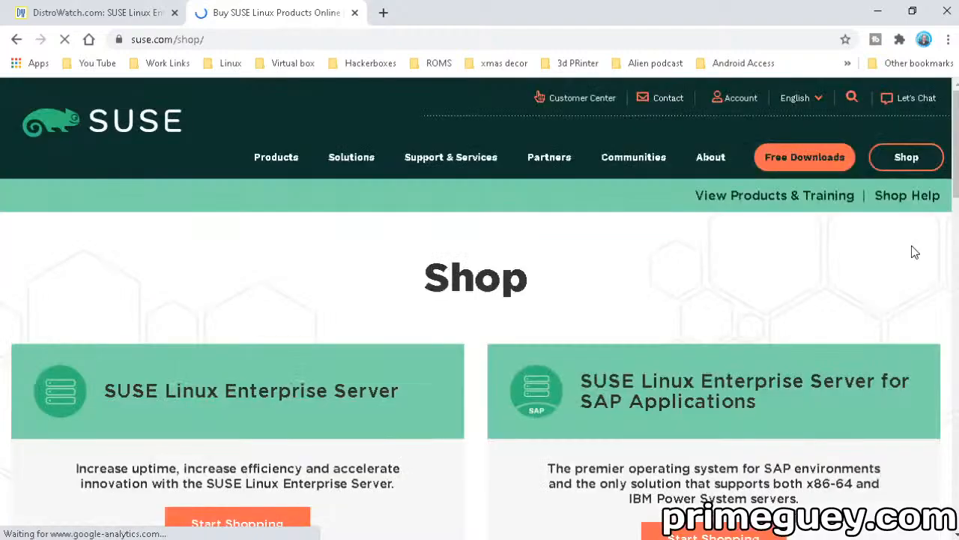
scroll(776, 339, down, 3)
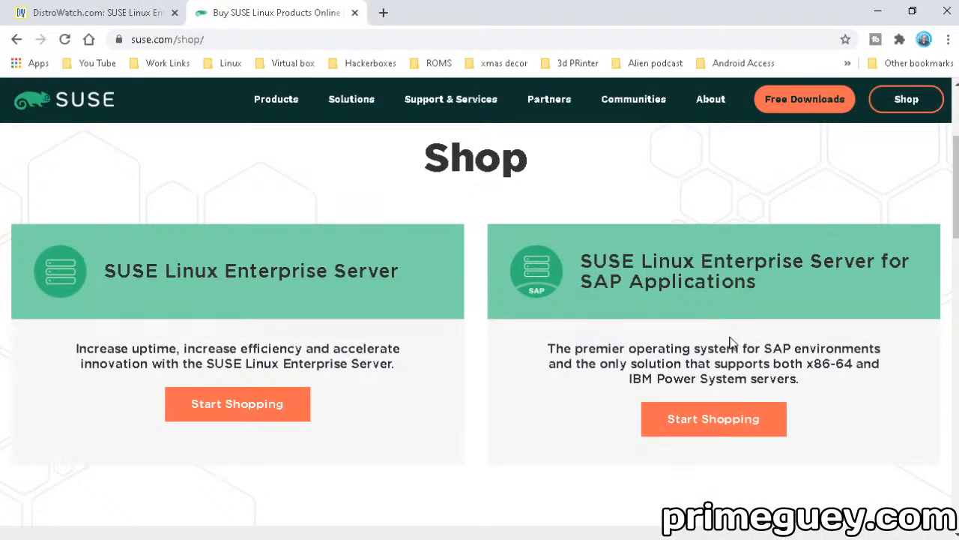
scroll(731, 341, down, 5)
scroll(731, 342, down, 3)
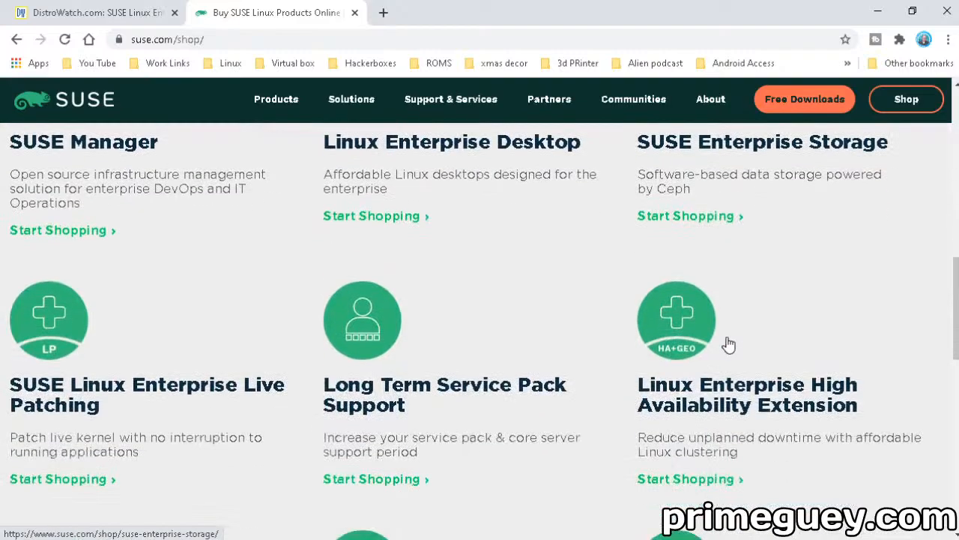
scroll(731, 341, up, 3)
scroll(730, 341, down, 4)
scroll(731, 342, up, 2)
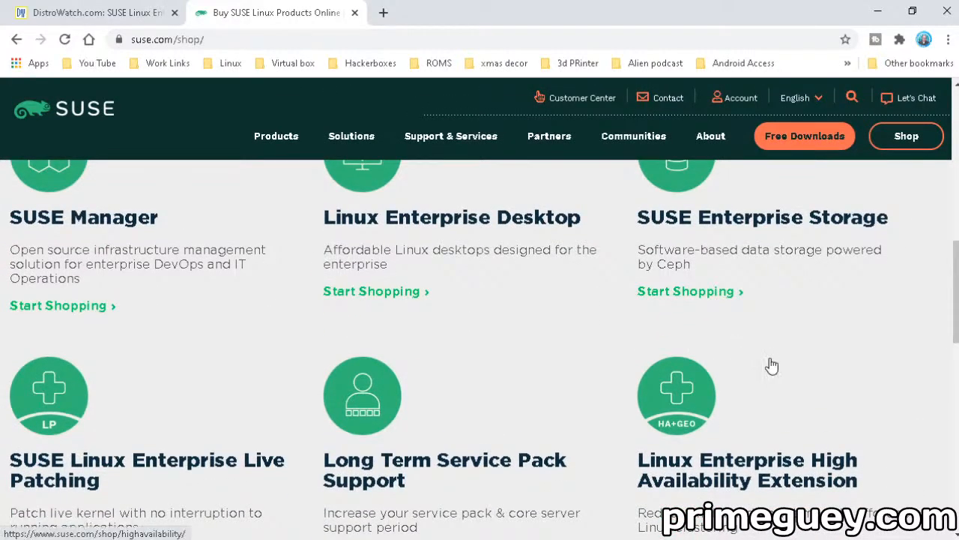
scroll(772, 365, up, 1)
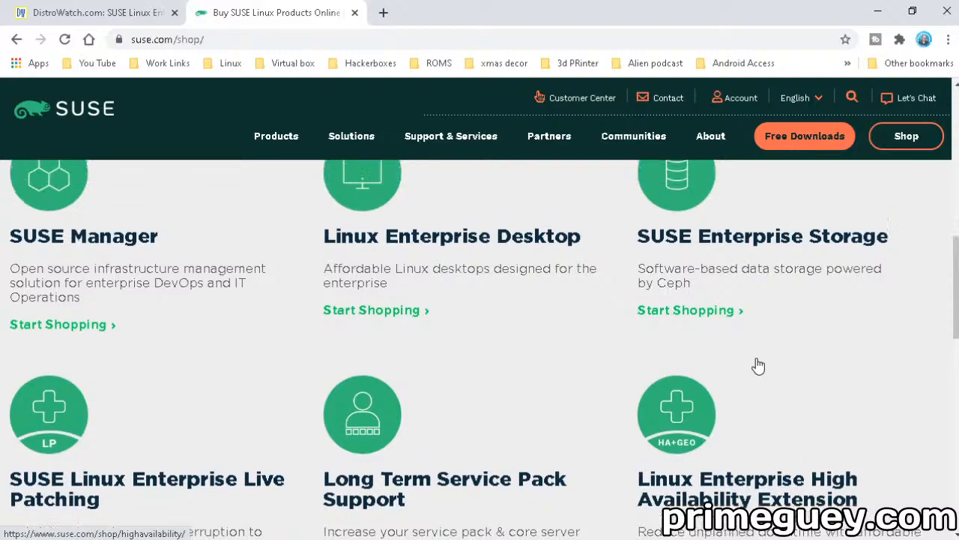
scroll(759, 365, down, 2)
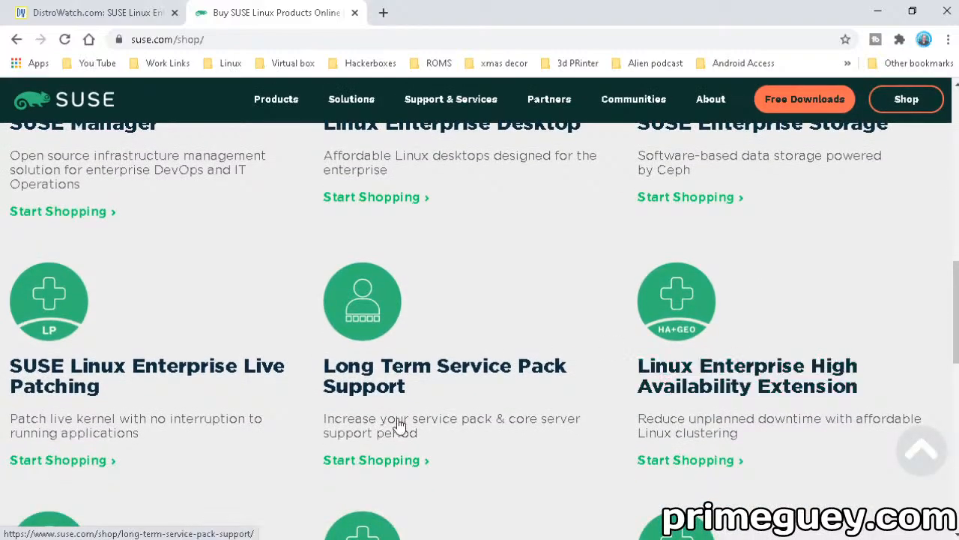
Reach the SUSE Linux Enterprise Desktop shop page listing 1-year plans at $50, $120 and $220
click(391, 202)
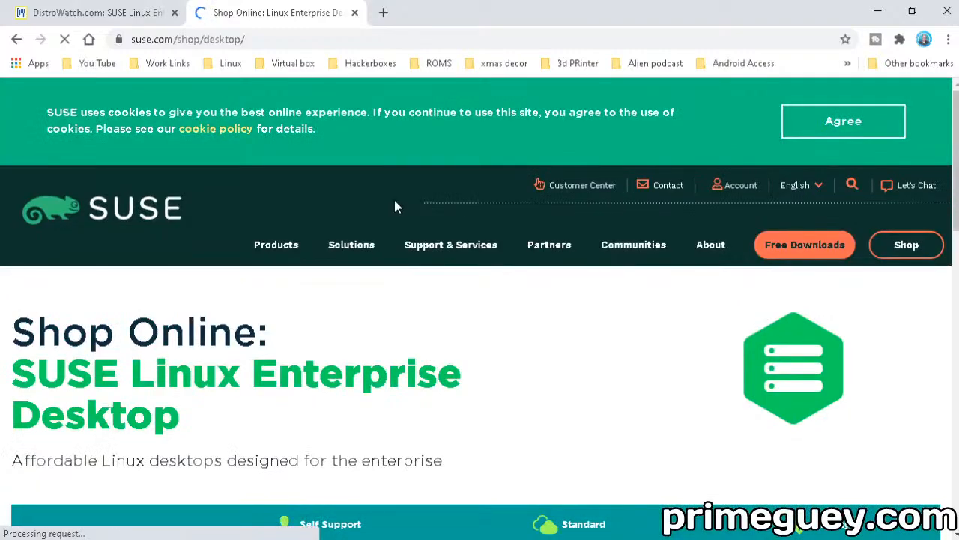
scroll(557, 361, down, 2)
scroll(557, 362, down, 4)
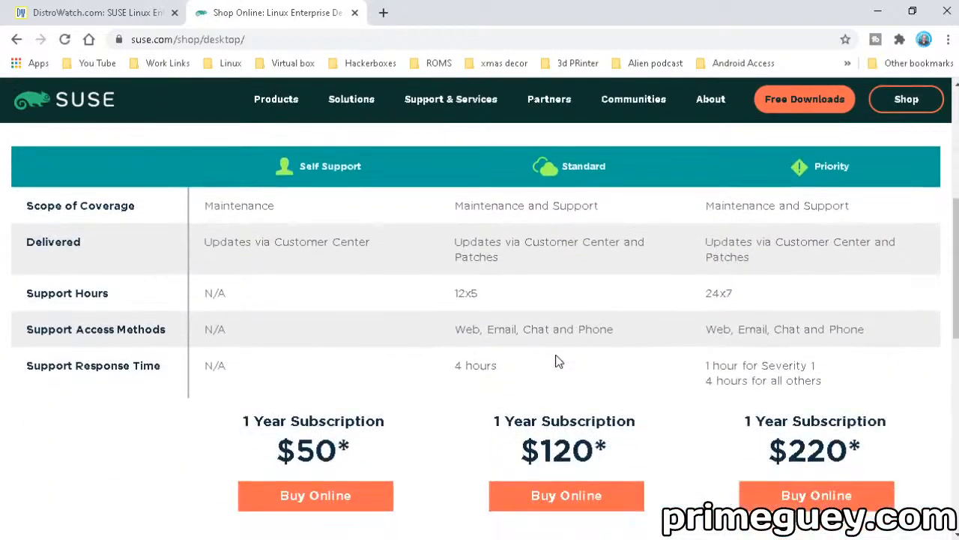
scroll(557, 361, down, 2)
scroll(556, 361, down, 2)
scroll(557, 361, up, 2)
scroll(557, 361, up, 3)
scroll(150, 289, up, 5)
scroll(227, 324, down, 1)
scroll(227, 324, up, 2)
scroll(192, 404, down, 4)
scroll(192, 405, down, 4)
scroll(192, 404, down, 5)
scroll(192, 405, down, 1)
scroll(193, 403, down, 2)
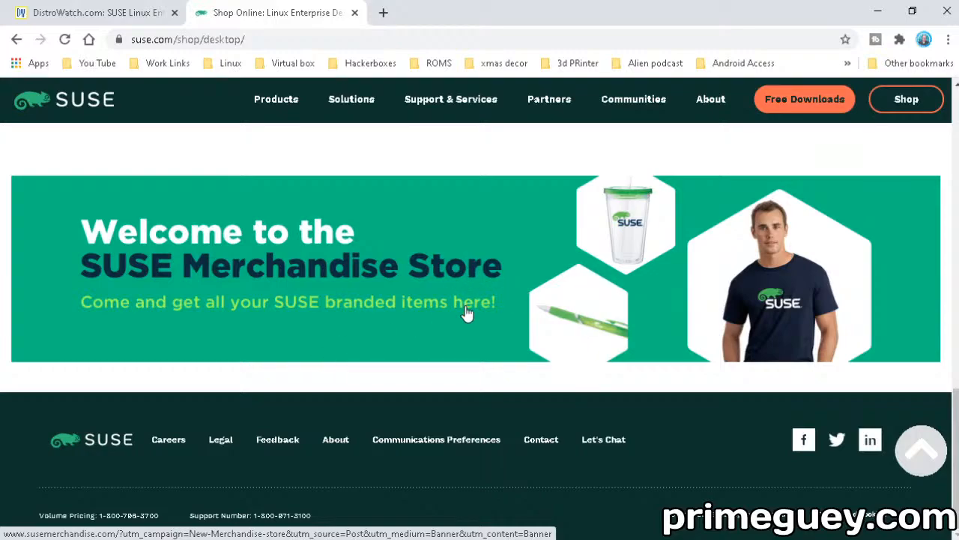
scroll(467, 311, up, 5)
scroll(464, 311, down, 5)
scroll(187, 270, up, 4)
scroll(188, 270, up, 3)
scroll(187, 270, up, 4)
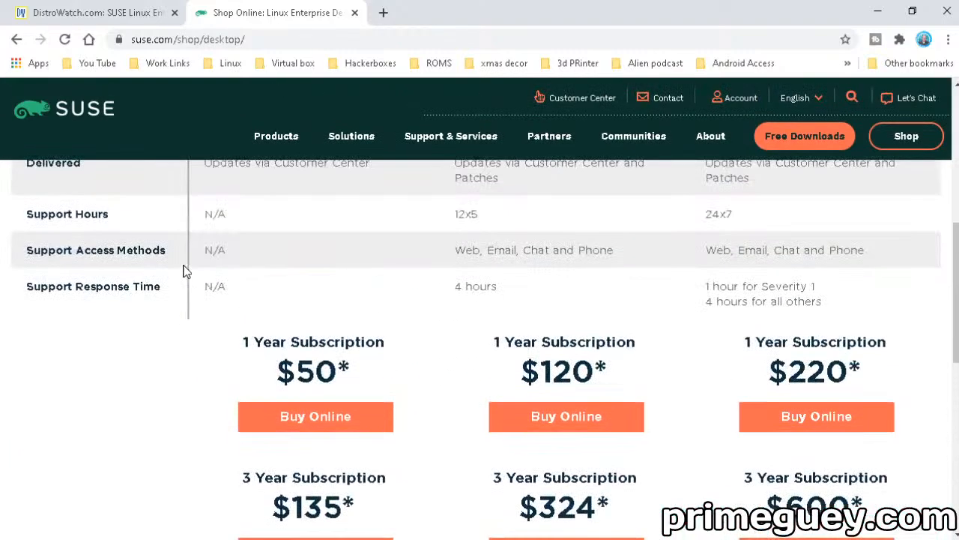
scroll(186, 270, up, 5)
scroll(186, 269, up, 4)
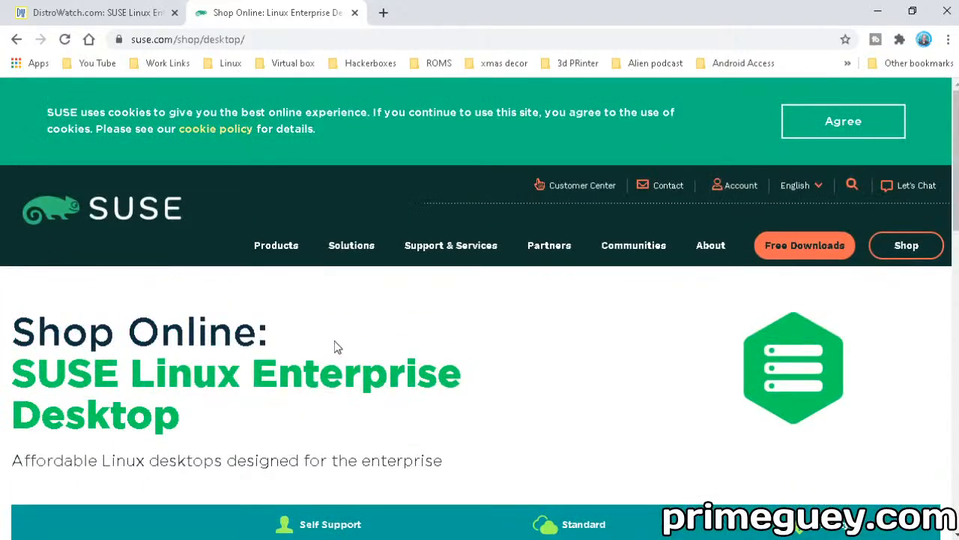
scroll(345, 339, down, 1)
scroll(410, 347, down, 1)
scroll(411, 346, down, 3)
scroll(411, 346, up, 2)
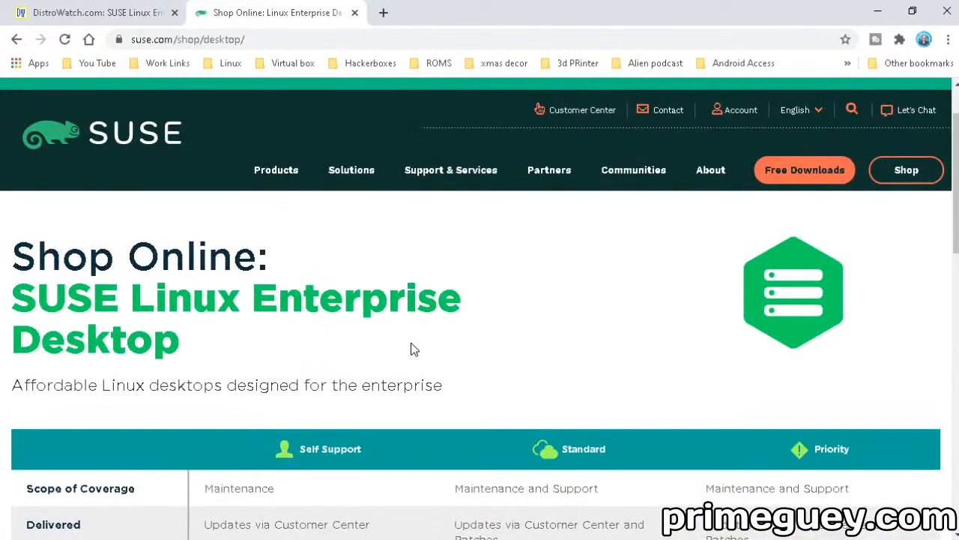
scroll(410, 348, down, 1)
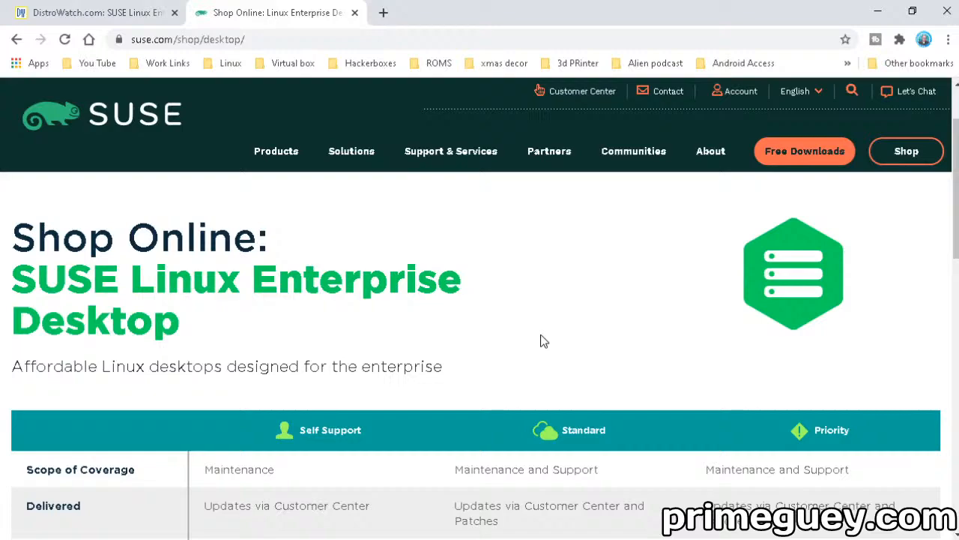
scroll(544, 341, up, 1)
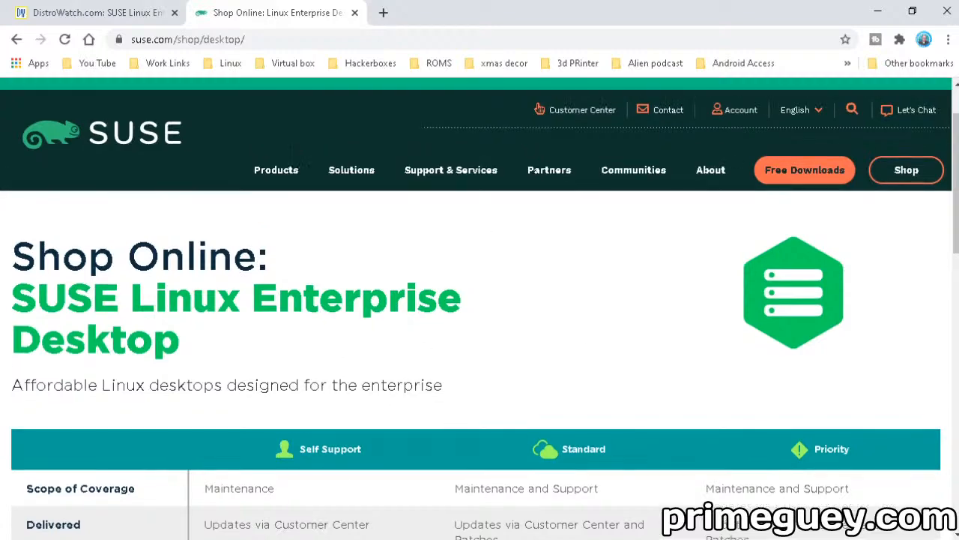